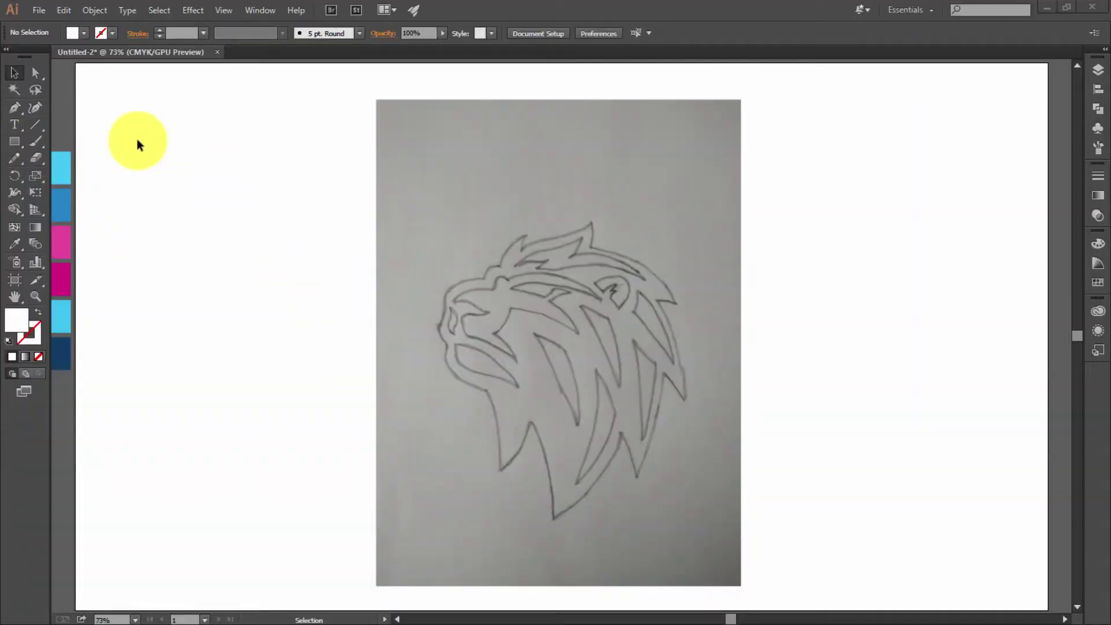
- Set the Pen tool to no fill and a black 1 pt stroke, leaving the sketch deselected
{"action": "left_click", "coordinate": [22, 107]}
{"action": "left_click", "coordinate": [37, 312]}
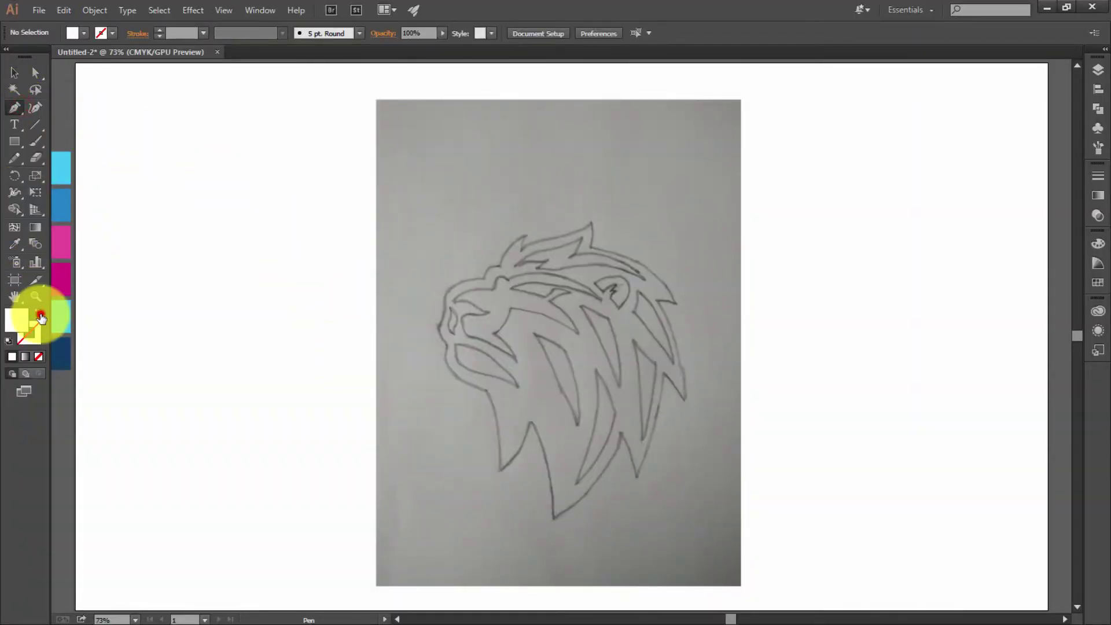
{"action": "left_click", "coordinate": [114, 33]}
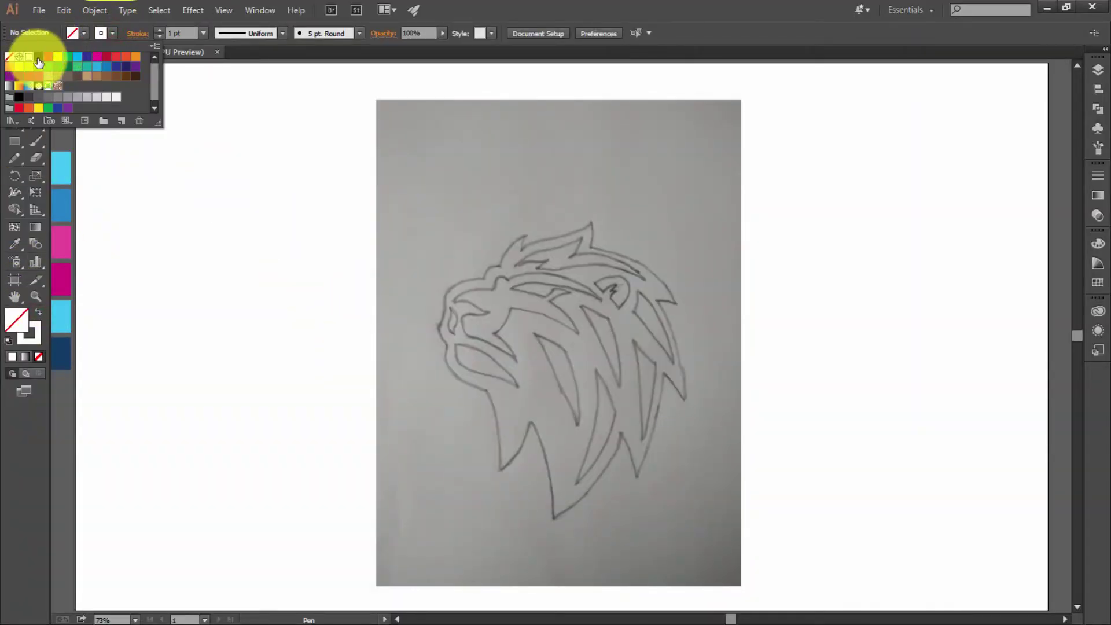
{"action": "left_click", "coordinate": [27, 52]}
{"action": "left_click", "coordinate": [718, 8]}
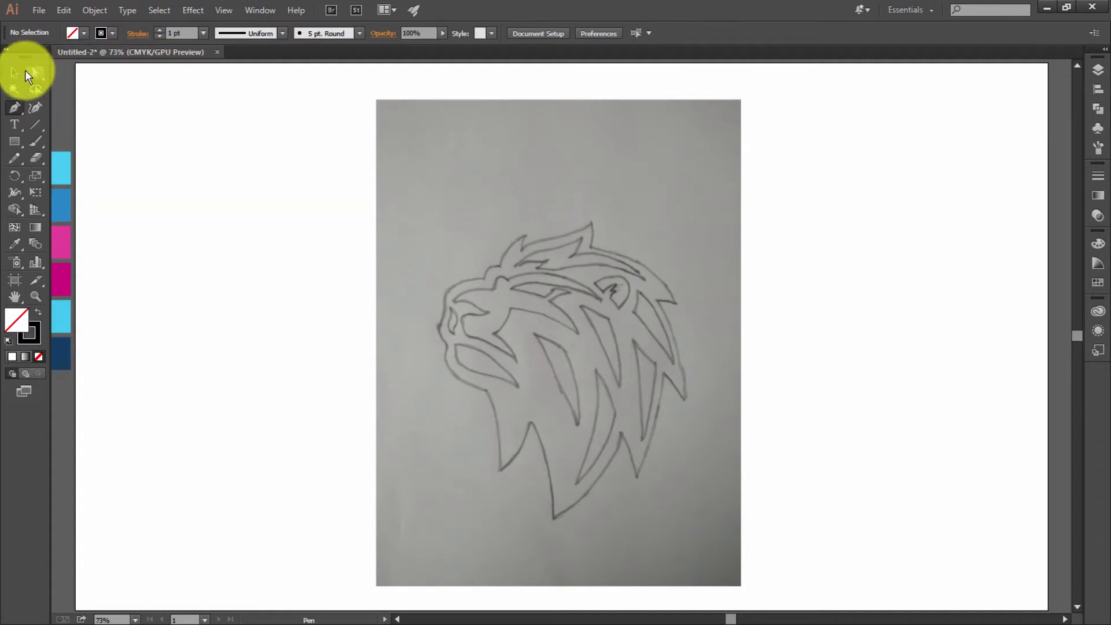
{"action": "left_click", "coordinate": [14, 72]}
{"action": "left_click", "coordinate": [383, 204]}
{"action": "key", "text": "ctrl+shift+a"}
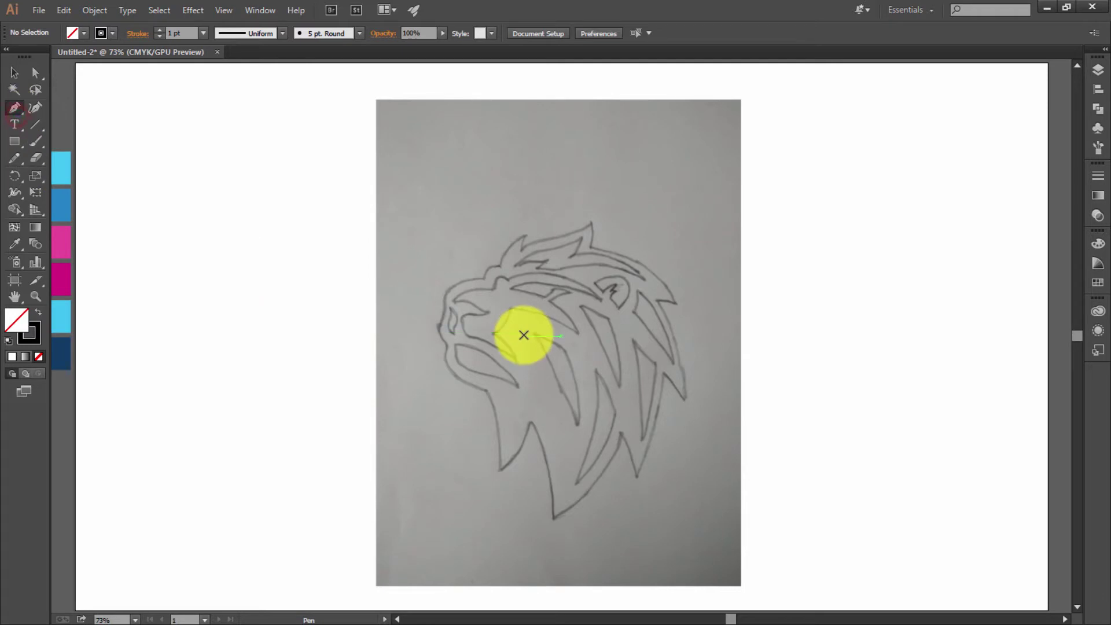
- Zoom in on the lion's forehead and mane, undoing one misplaced anchor
{"action": "key", "text": "z"}
{"action": "mouse_move", "coordinate": [450, 286]}
{"action": "left_mouse_down"}
{"action": "mouse_move", "coordinate": [598, 381]}
{"action": "mouse_move", "coordinate": [675, 405]}
{"action": "left_mouse_up"}
{"action": "key", "text": "p"}
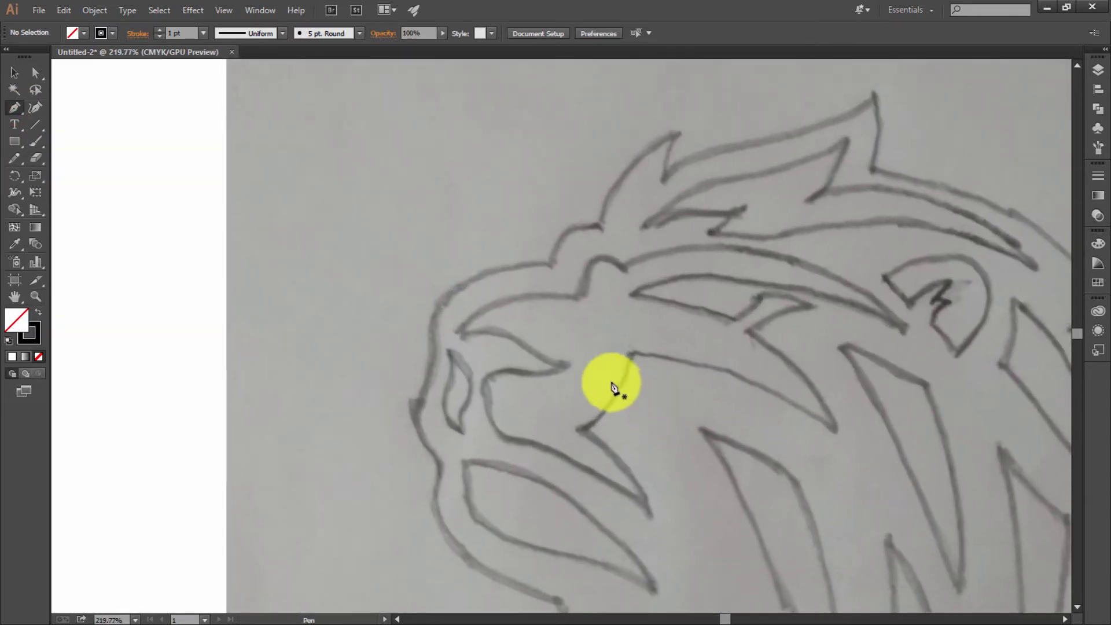
{"action": "left_click_drag", "start_coordinate": [524, 364], "coordinate": [428, 354]}
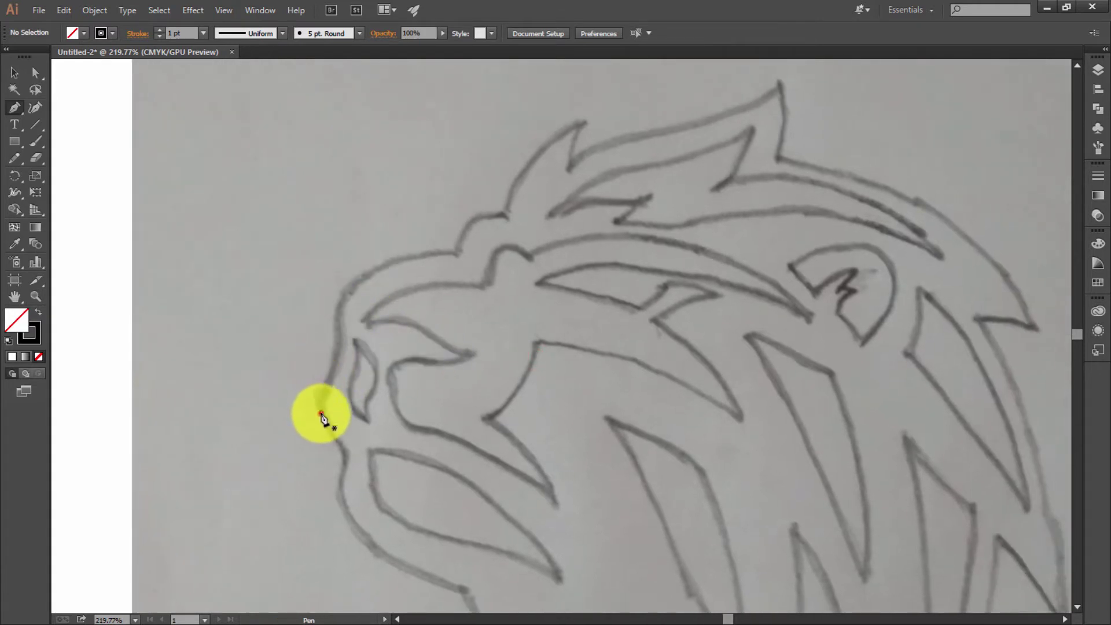
{"action": "left_click", "coordinate": [322, 415]}
{"action": "key", "text": "ctrl+z"}
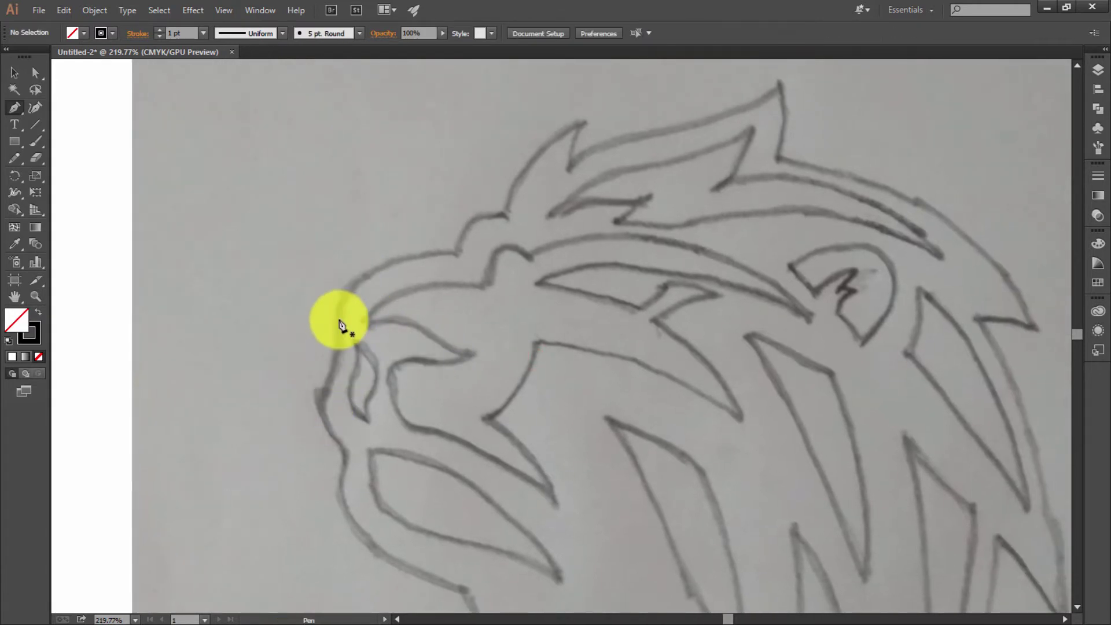
- Trace the outline from the forehead up to the first mane spike and its notch
{"action": "left_click", "coordinate": [336, 323]}
{"action": "mouse_move", "coordinate": [457, 255]}
{"action": "left_mouse_down"}
{"action": "mouse_move", "coordinate": [584, 253]}
{"action": "mouse_move", "coordinate": [516, 258]}
{"action": "mouse_move", "coordinate": [507, 220]}
{"action": "mouse_move", "coordinate": [556, 228]}
{"action": "left_mouse_up"}
{"action": "left_click", "coordinate": [508, 216]}
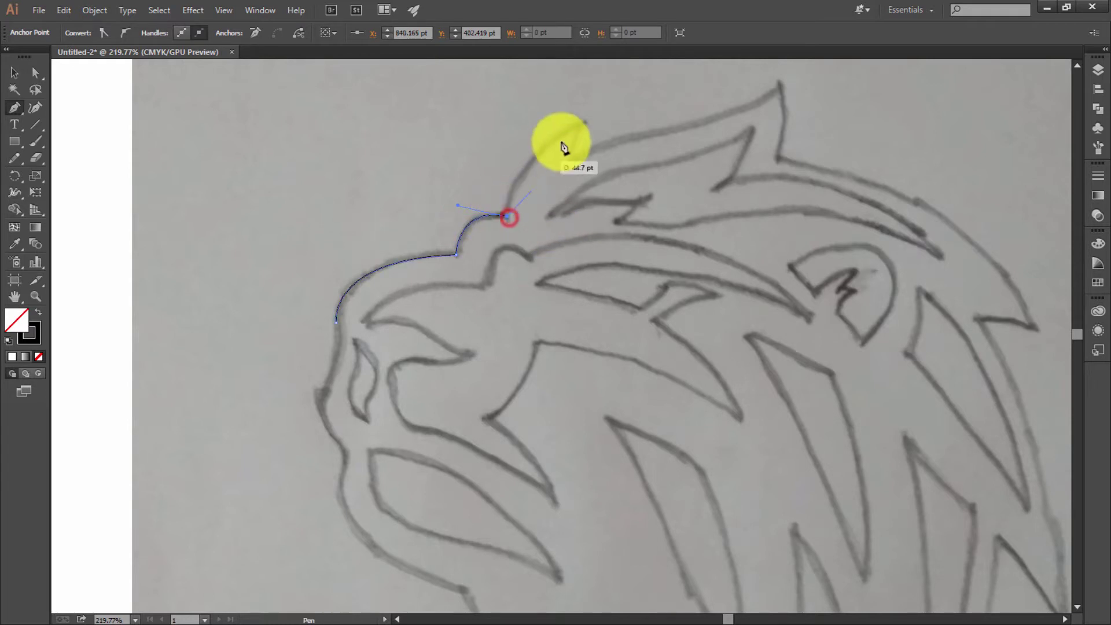
{"action": "mouse_move", "coordinate": [587, 122]}
{"action": "left_mouse_down"}
{"action": "mouse_move", "coordinate": [617, 128]}
{"action": "mouse_move", "coordinate": [666, 104]}
{"action": "left_mouse_up"}
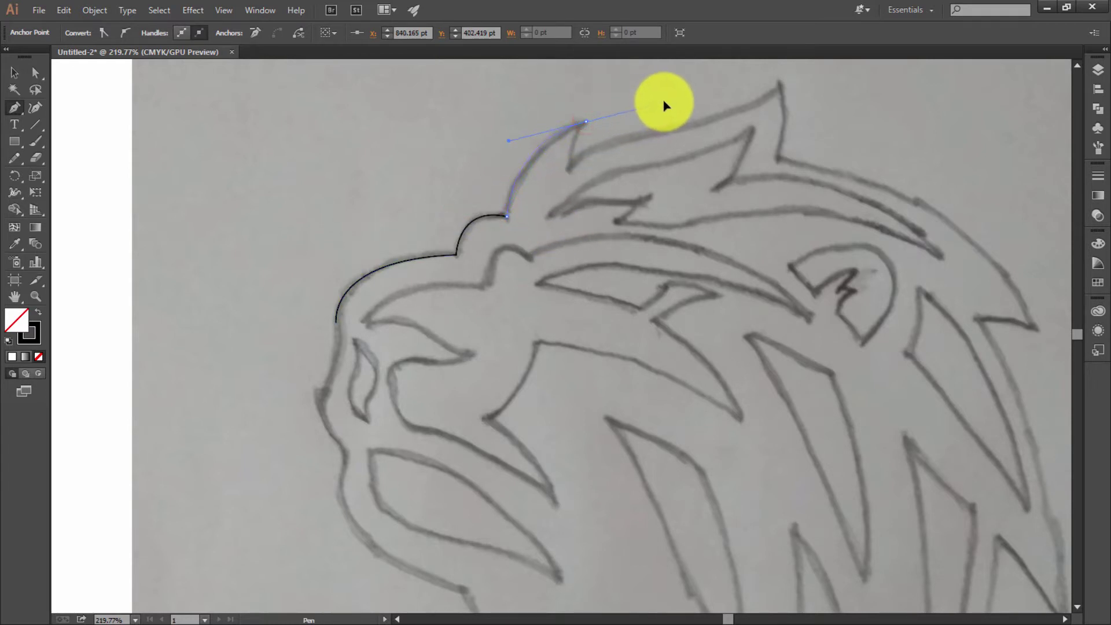
{"action": "left_click", "coordinate": [586, 121]}
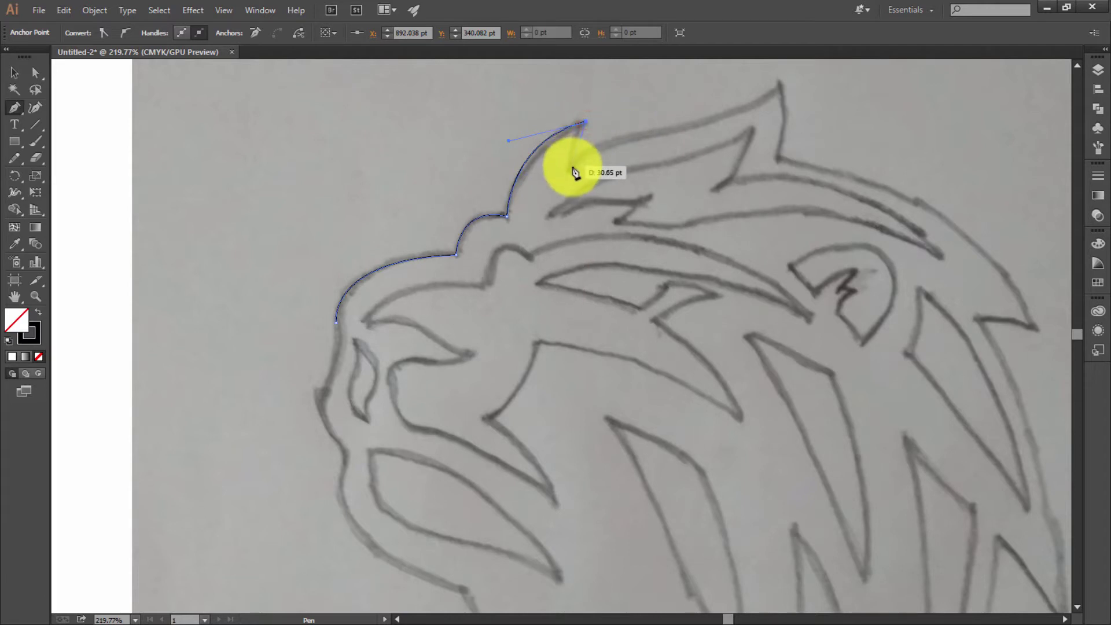
{"action": "left_click_drag", "start_coordinate": [571, 171], "coordinate": [574, 177]}
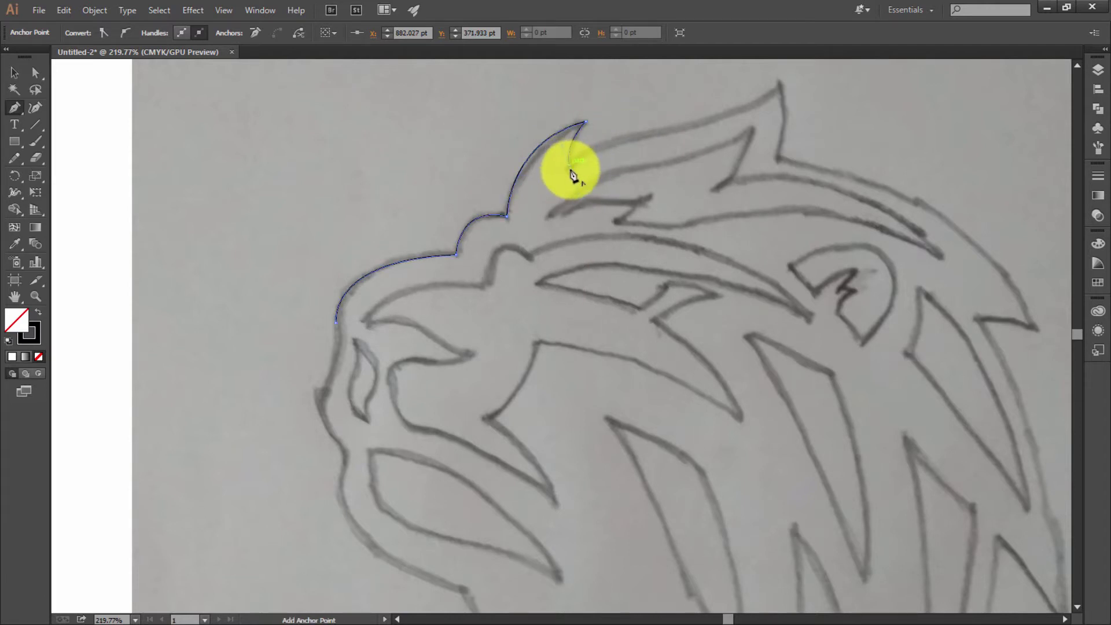
{"action": "left_click", "coordinate": [571, 171]}
- Continue the outline over the top mane spike and down the mane's right edge
{"action": "mouse_move", "coordinate": [676, 130]}
{"action": "left_mouse_down"}
{"action": "mouse_move", "coordinate": [724, 141]}
{"action": "mouse_move", "coordinate": [760, 128]}
{"action": "mouse_move", "coordinate": [782, 92]}
{"action": "left_mouse_up"}
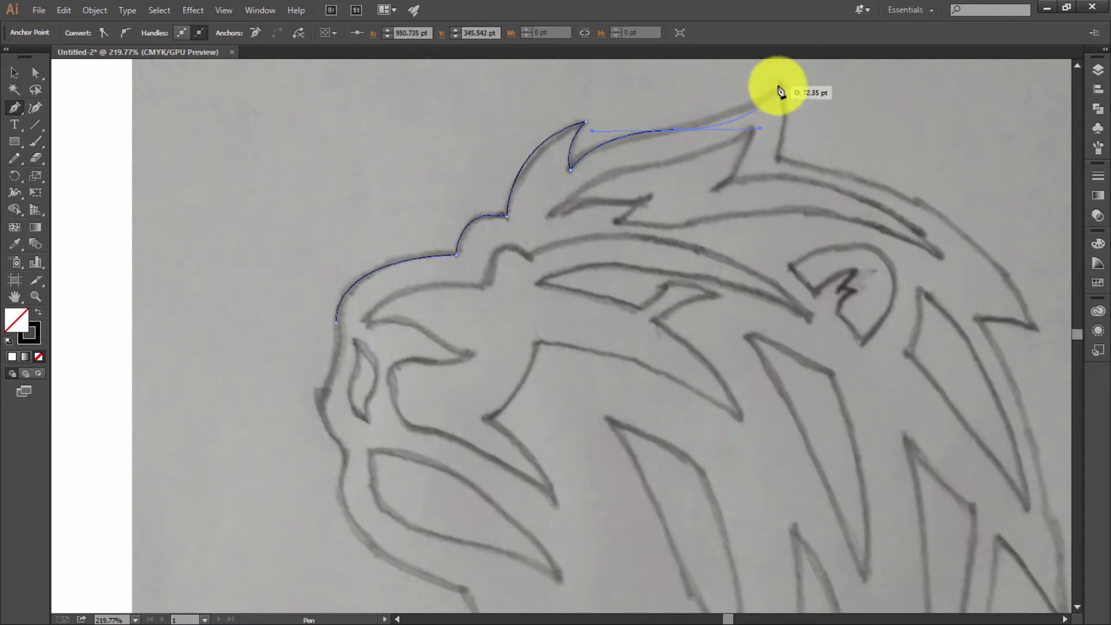
{"action": "left_click", "coordinate": [788, 75]}
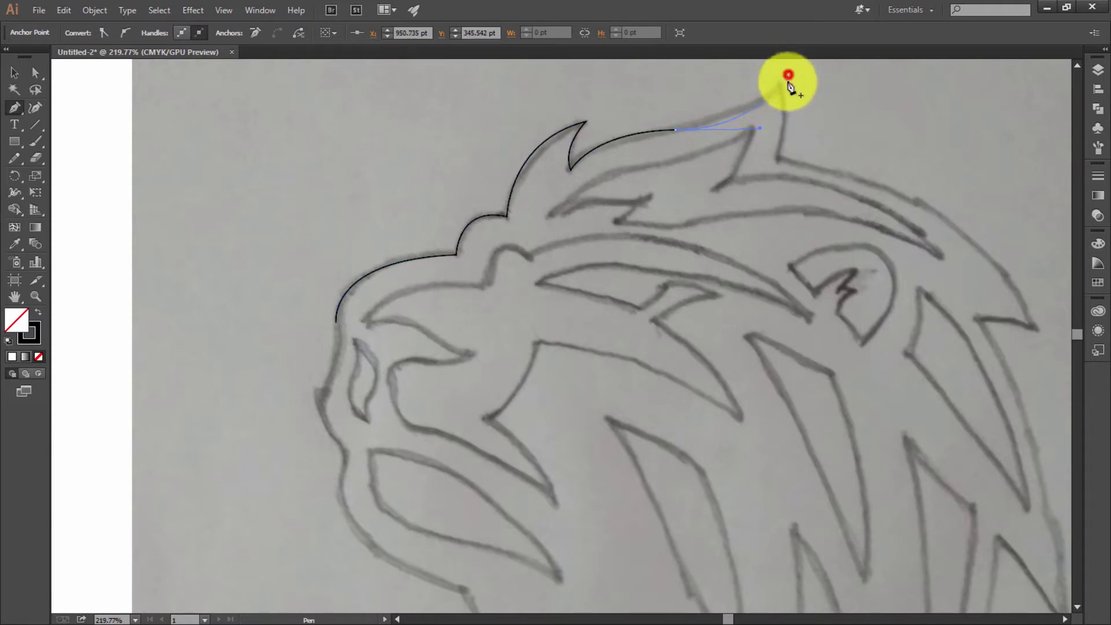
{"action": "left_click", "coordinate": [779, 161]}
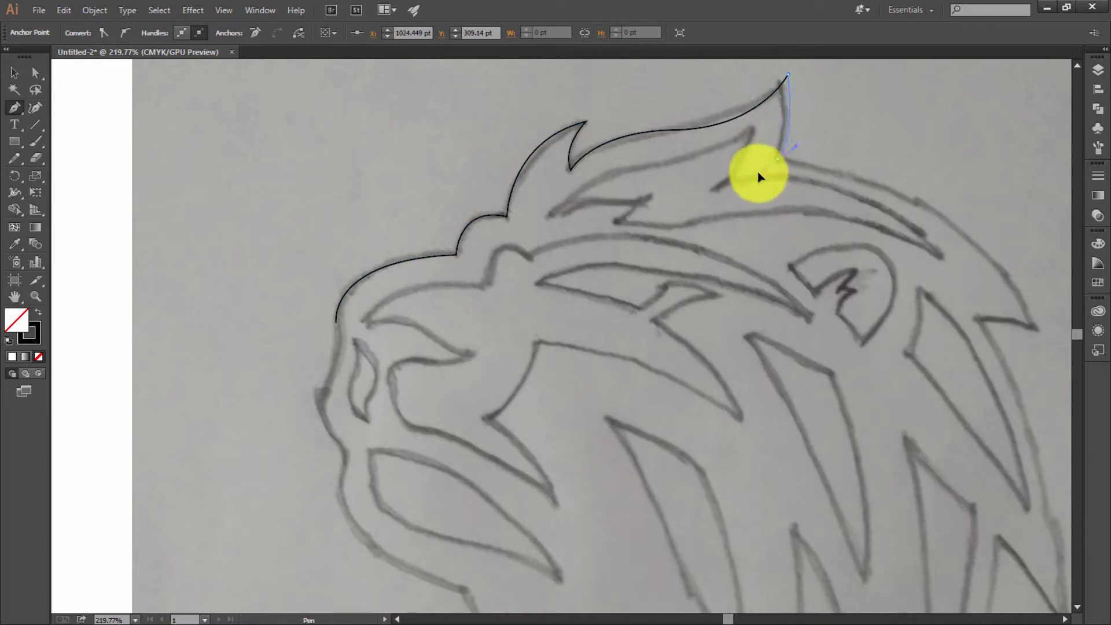
{"action": "left_click_drag", "start_coordinate": [779, 161], "coordinate": [782, 172]}
{"action": "left_click", "coordinate": [779, 161], "text": "alt"}
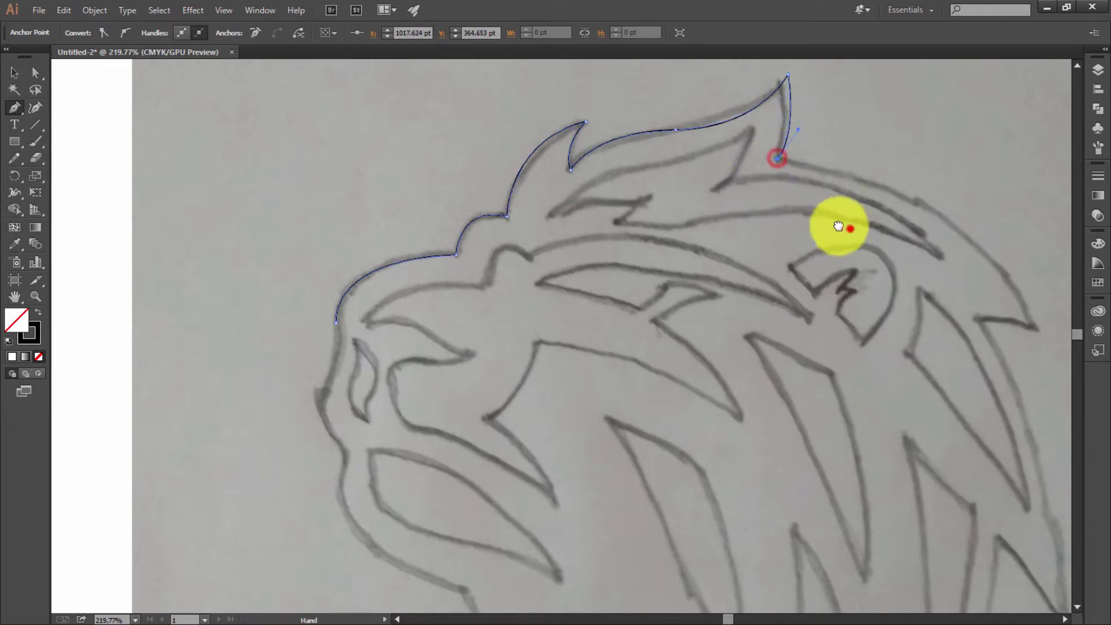
{"action": "left_click_drag", "start_coordinate": [831, 228], "coordinate": [621, 185]}
{"action": "left_click_drag", "start_coordinate": [826, 288], "coordinate": [919, 438]}
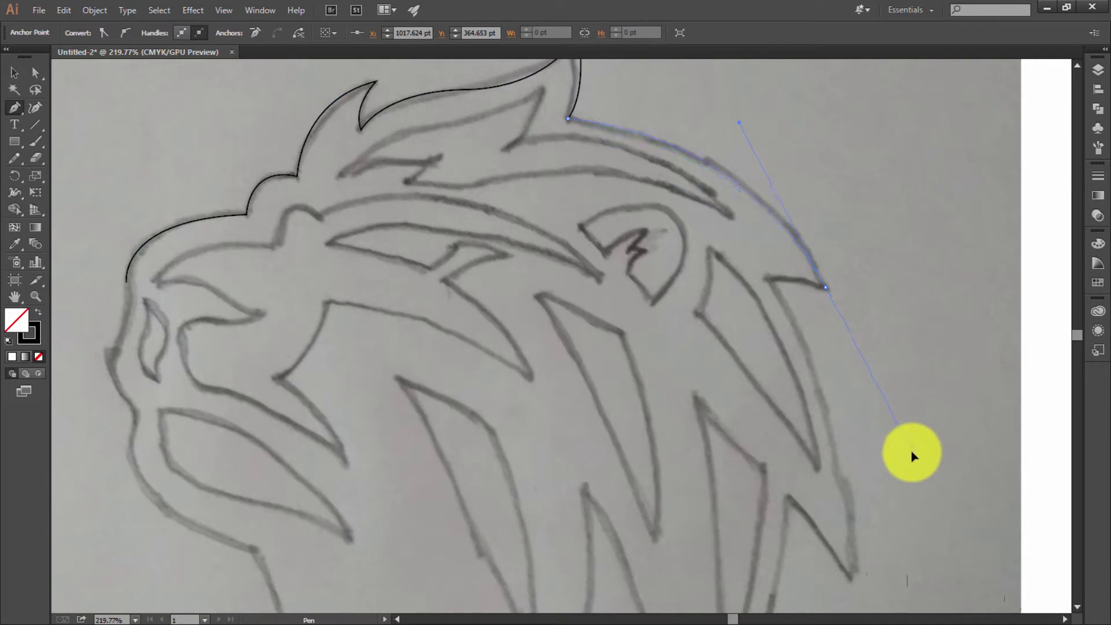
{"action": "left_click_drag", "start_coordinate": [910, 460], "coordinate": [910, 455]}
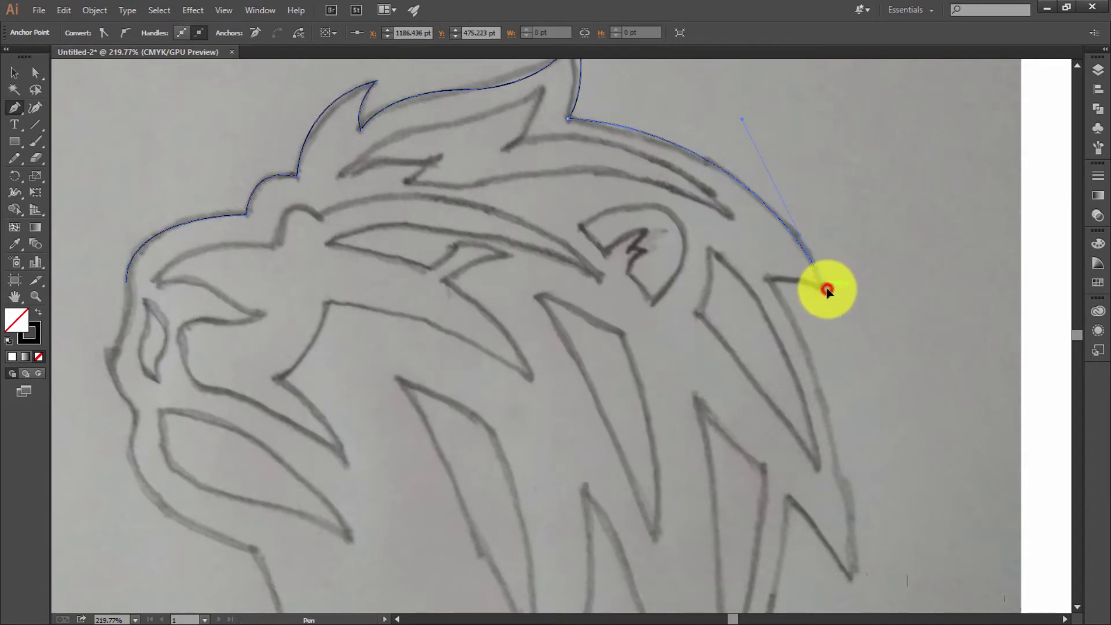
{"action": "left_click_drag", "start_coordinate": [767, 279], "coordinate": [728, 297]}
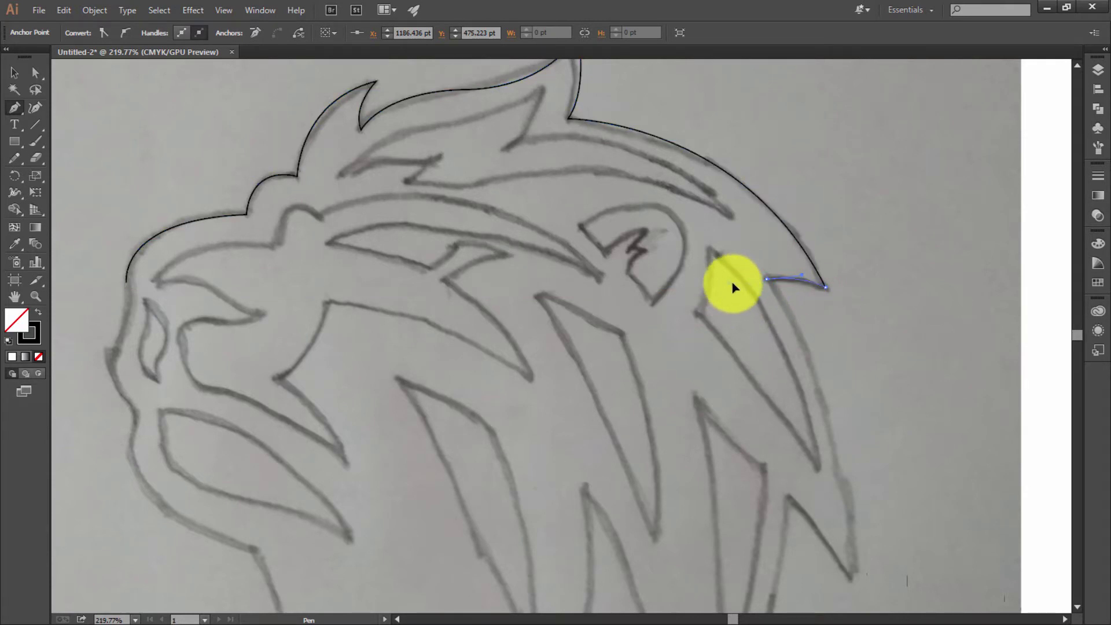
- Extend the outline around the lower right mane spikes and notches with sharp corners
{"action": "scroll", "coordinate": [734, 287], "scroll_direction": "down", "scroll_amount": 3}
{"action": "scroll", "coordinate": [769, 203], "scroll_direction": "down", "scroll_amount": 3}
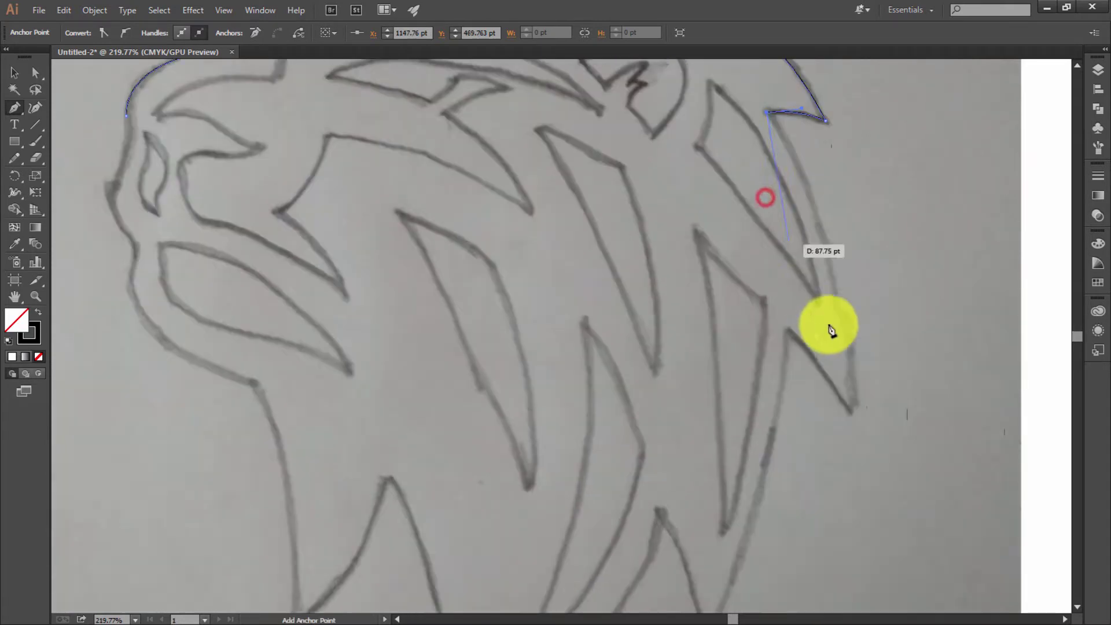
{"action": "mouse_move", "coordinate": [852, 412]}
{"action": "left_mouse_down"}
{"action": "mouse_move", "coordinate": [856, 560]}
{"action": "mouse_move", "coordinate": [839, 599]}
{"action": "left_mouse_up"}
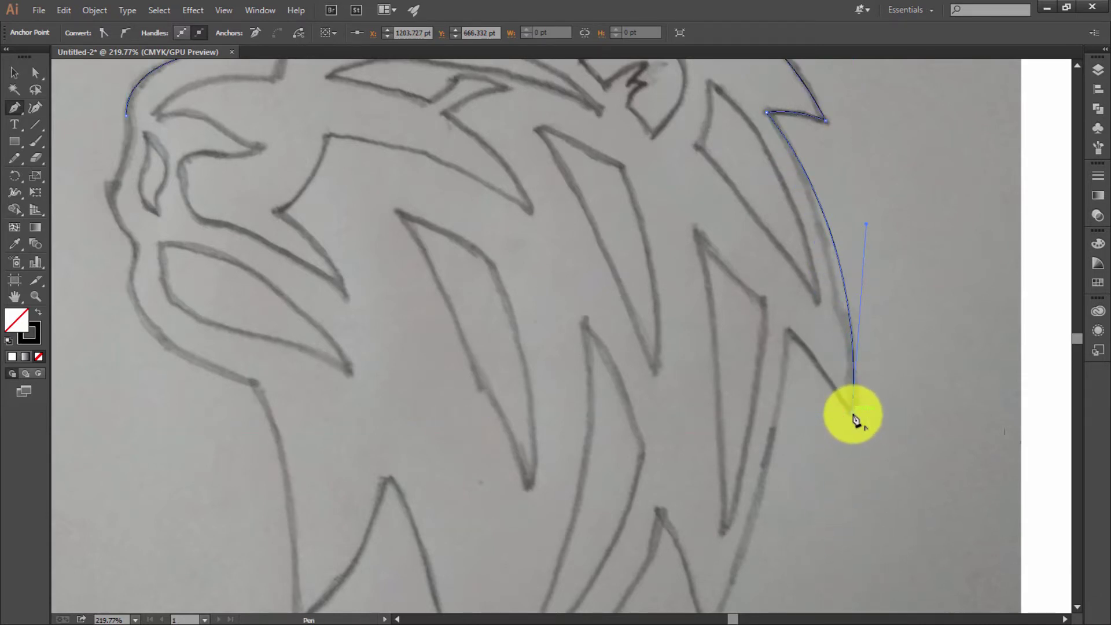
{"action": "left_click", "coordinate": [852, 413]}
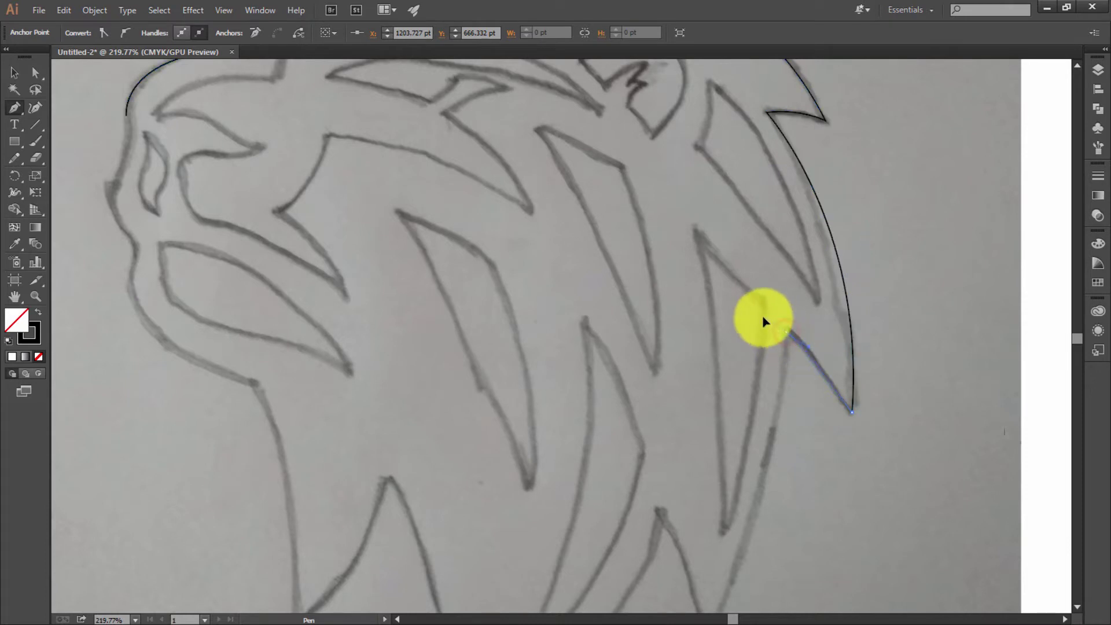
{"action": "scroll", "coordinate": [764, 321], "scroll_direction": "down", "scroll_amount": 5}
{"action": "left_click_drag", "start_coordinate": [788, 243], "coordinate": [788, 250]}
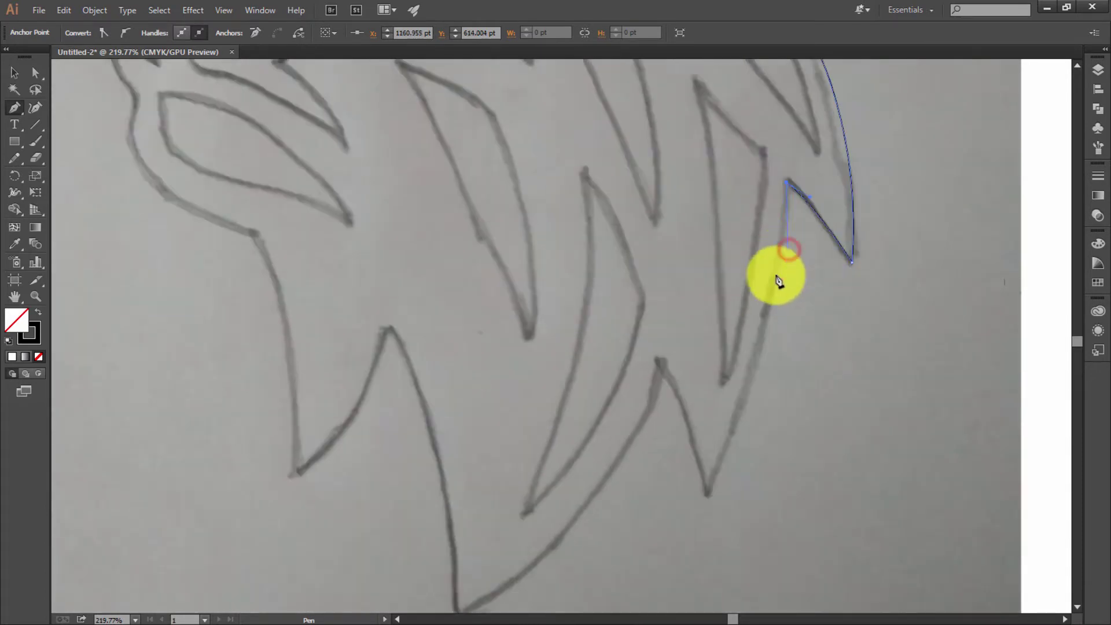
{"action": "scroll", "coordinate": [753, 336], "scroll_direction": "down", "scroll_amount": 5}
{"action": "left_click_drag", "start_coordinate": [708, 347], "coordinate": [631, 470]}
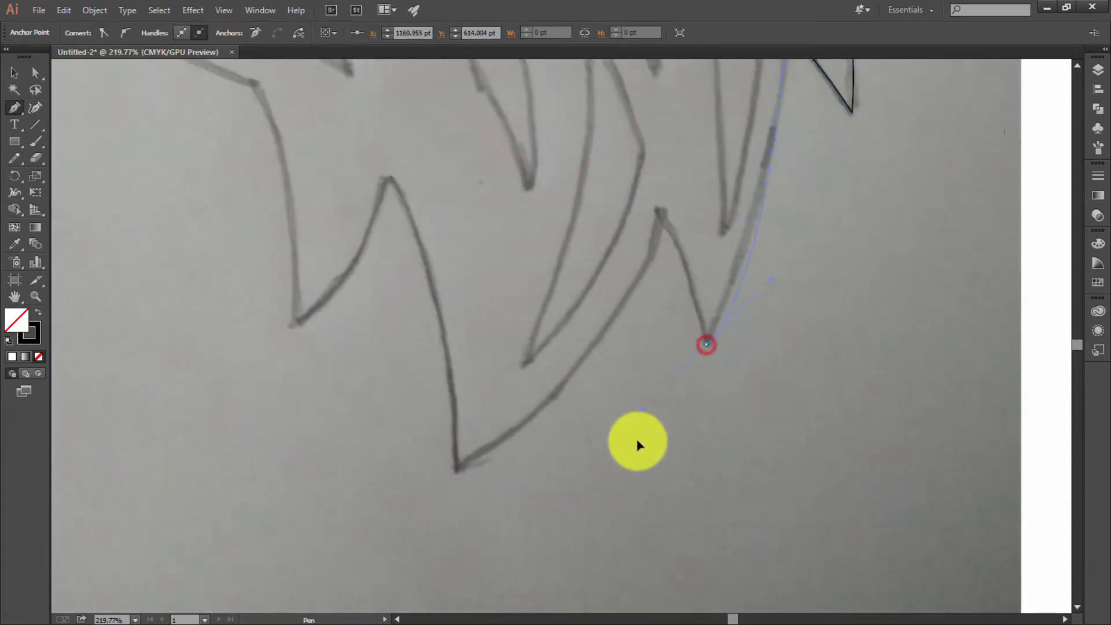
{"action": "left_click", "coordinate": [707, 344]}
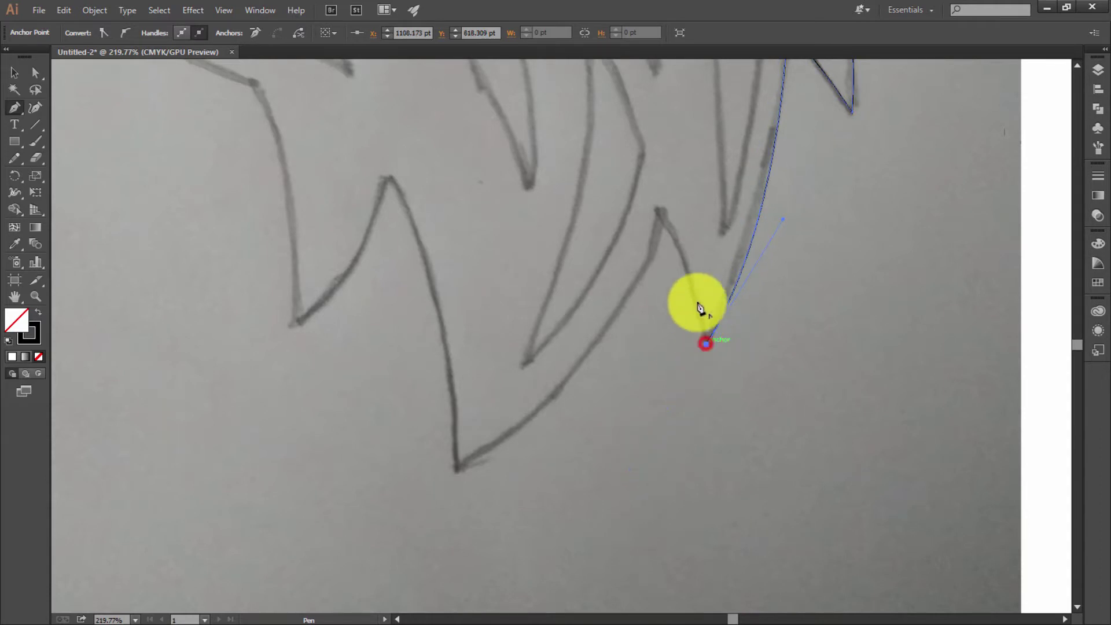
{"action": "left_click_drag", "start_coordinate": [631, 181], "coordinate": [630, 177]}
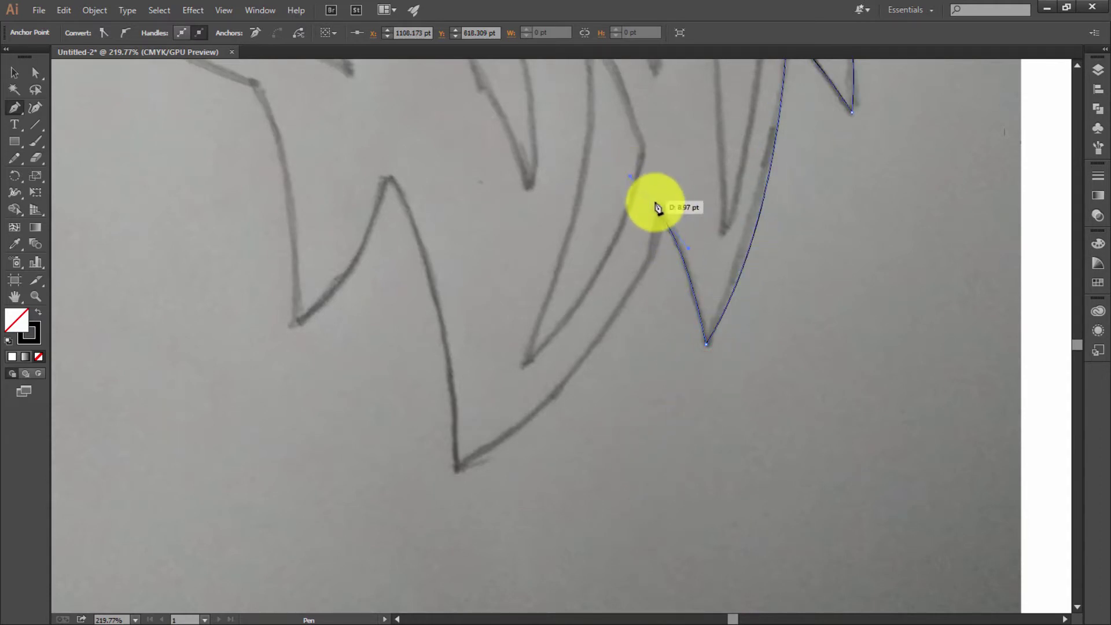
{"action": "left_click", "coordinate": [660, 213]}
- Carry the outline around the long lower spike and along the next spike edge
{"action": "mouse_move", "coordinate": [457, 468]}
{"action": "left_mouse_down"}
{"action": "mouse_move", "coordinate": [275, 558]}
{"action": "mouse_move", "coordinate": [302, 561]}
{"action": "left_mouse_up"}
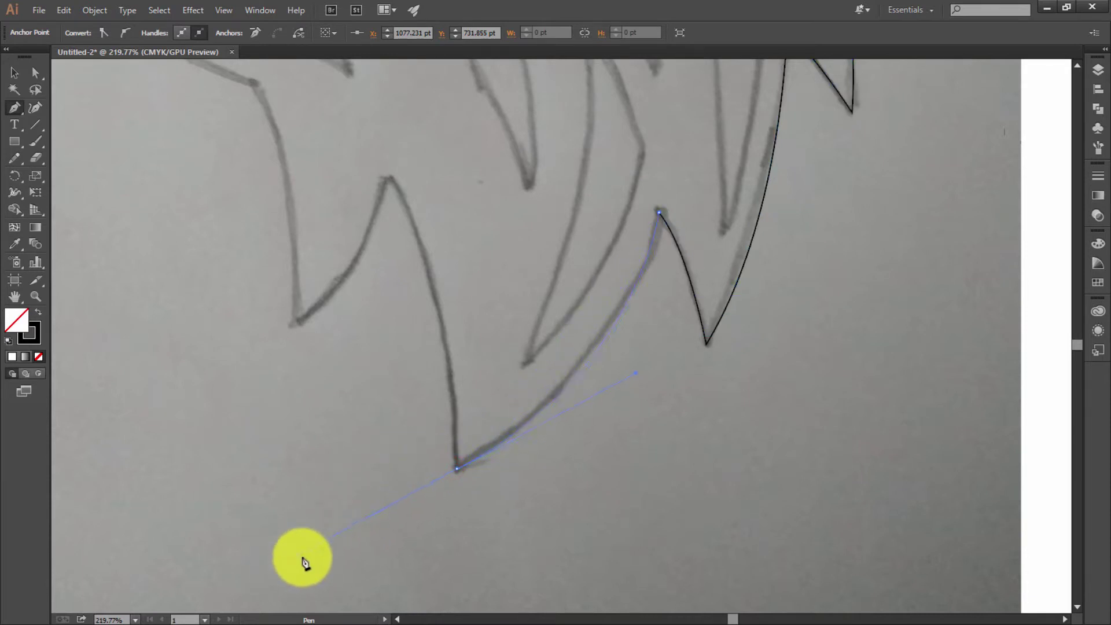
{"action": "left_click", "coordinate": [457, 468]}
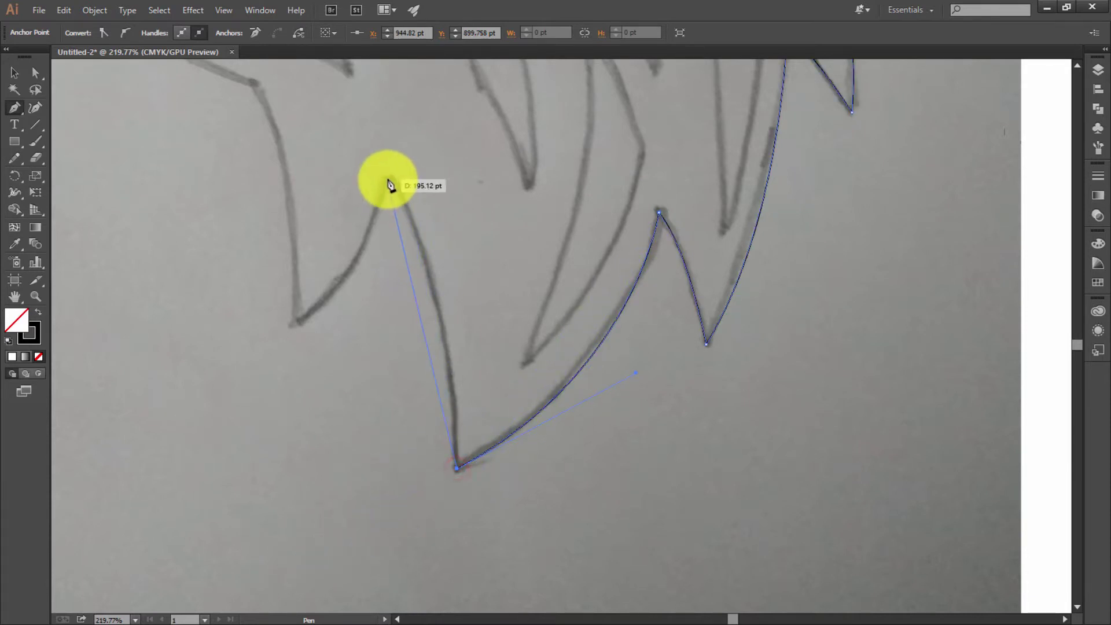
{"action": "left_click_drag", "start_coordinate": [388, 180], "coordinate": [329, 137]}
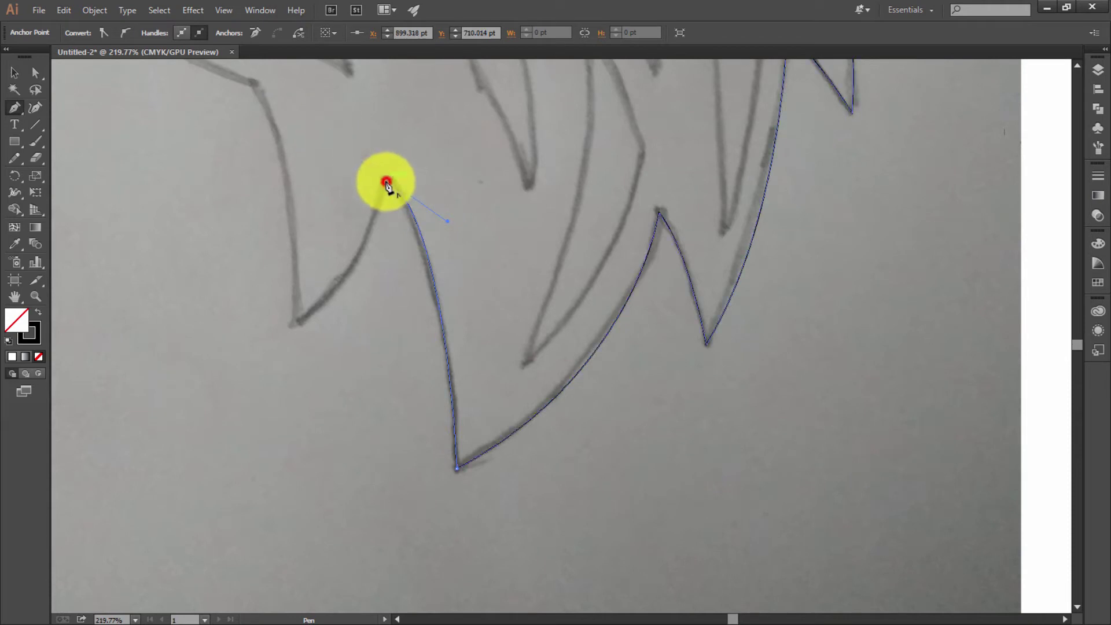
{"action": "left_click", "coordinate": [388, 180]}
{"action": "left_click_drag", "start_coordinate": [293, 323], "coordinate": [224, 366]}
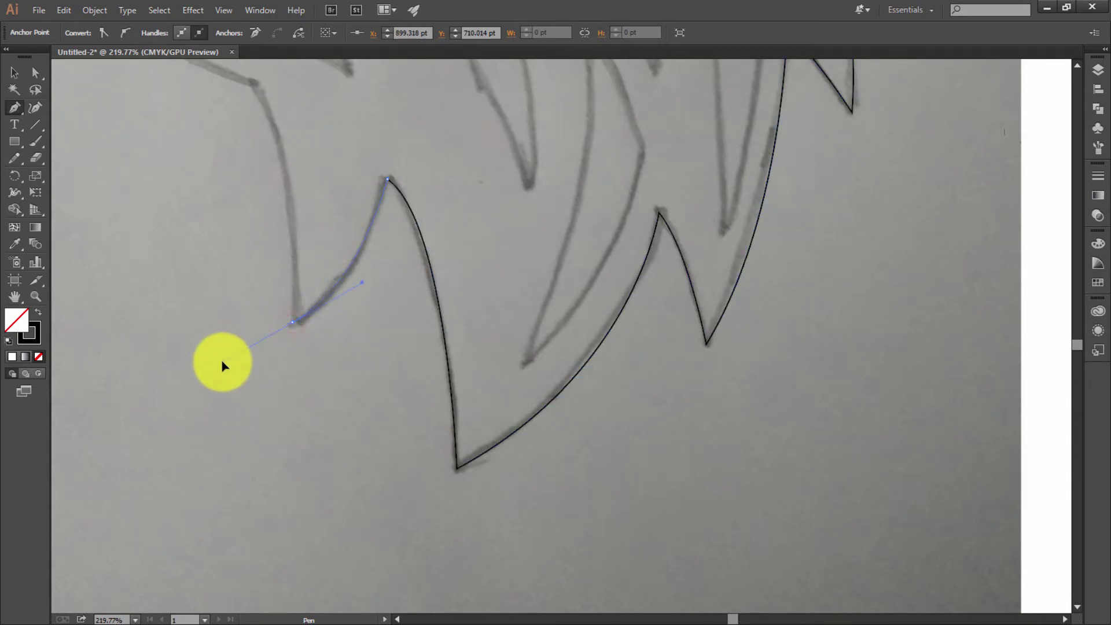
{"action": "scroll", "coordinate": [243, 342], "scroll_direction": "up", "scroll_amount": 2}
{"action": "left_click", "coordinate": [293, 373]}
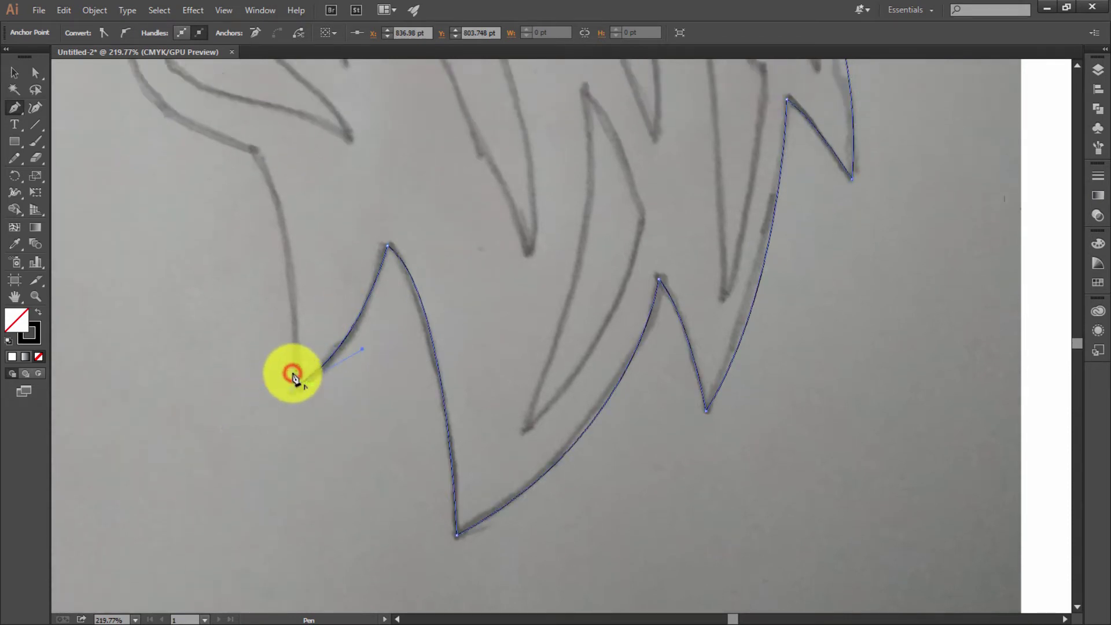
- Trace from the chin up the jaw's left side and face edge toward the brow
{"action": "scroll", "coordinate": [273, 324], "scroll_direction": "up", "scroll_amount": 6}
{"action": "mouse_move", "coordinate": [255, 286]}
{"action": "left_mouse_down"}
{"action": "mouse_move", "coordinate": [198, 261]}
{"action": "mouse_move", "coordinate": [204, 249]}
{"action": "left_mouse_up"}
{"action": "left_click", "coordinate": [253, 286]}
{"action": "scroll", "coordinate": [173, 272], "scroll_direction": "up", "scroll_amount": 3}
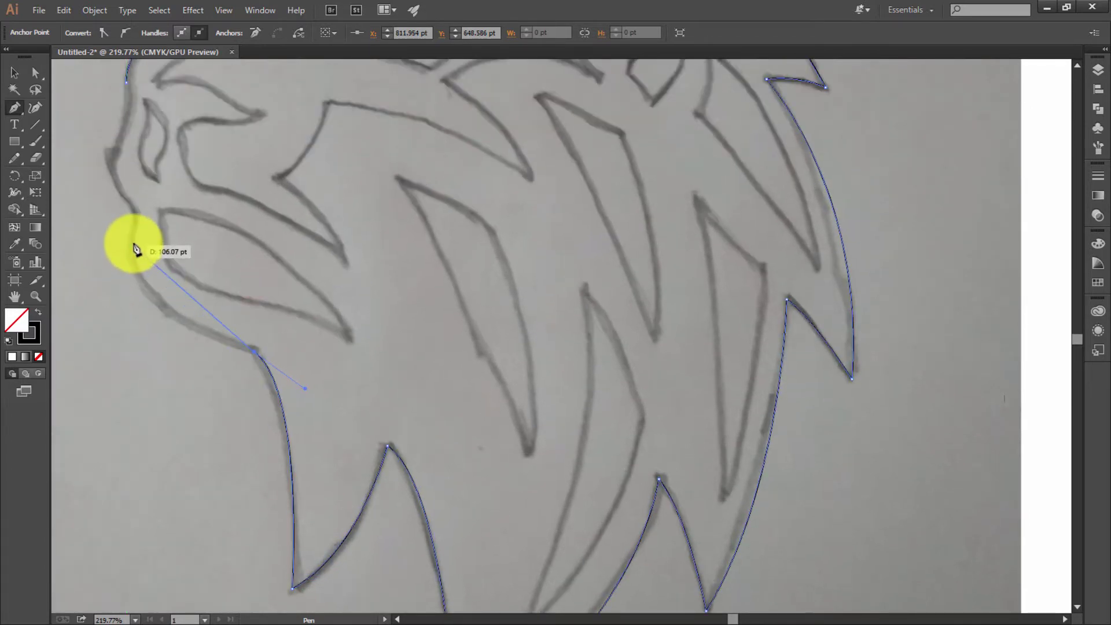
{"action": "mouse_move", "coordinate": [132, 241]}
{"action": "left_mouse_down"}
{"action": "mouse_move", "coordinate": [164, 197]}
{"action": "mouse_move", "coordinate": [135, 170]}
{"action": "left_mouse_up"}
{"action": "scroll", "coordinate": [164, 197], "scroll_direction": "up", "scroll_amount": 1}
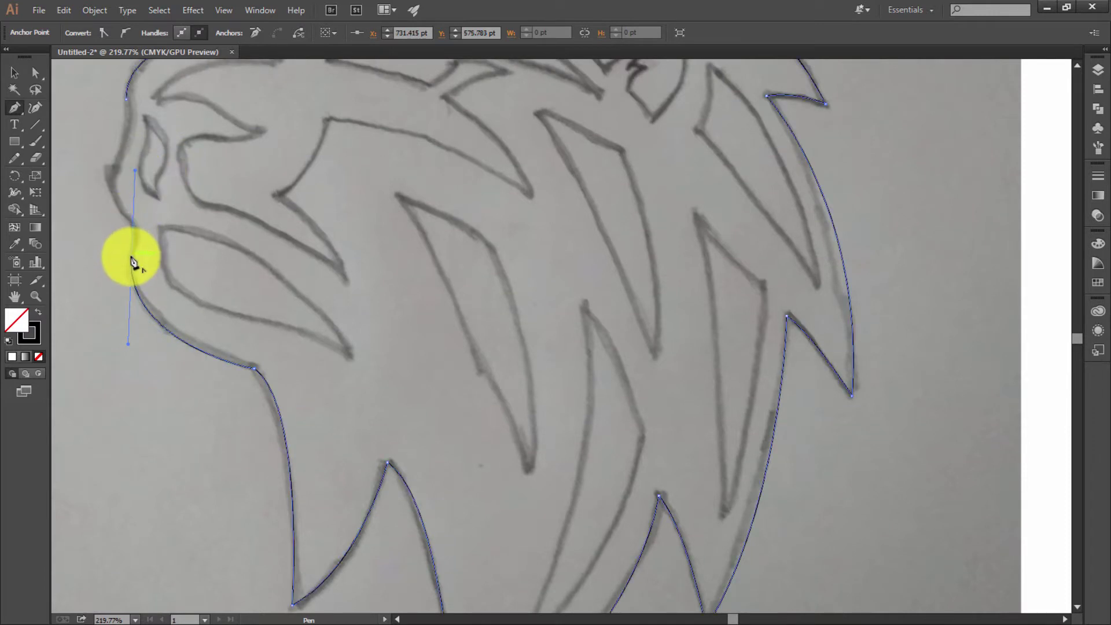
{"action": "mouse_move", "coordinate": [132, 255]}
{"action": "left_mouse_down"}
{"action": "mouse_move", "coordinate": [128, 171]}
{"action": "mouse_move", "coordinate": [109, 140]}
{"action": "left_mouse_up"}
{"action": "scroll", "coordinate": [117, 165], "scroll_direction": "up", "scroll_amount": 3}
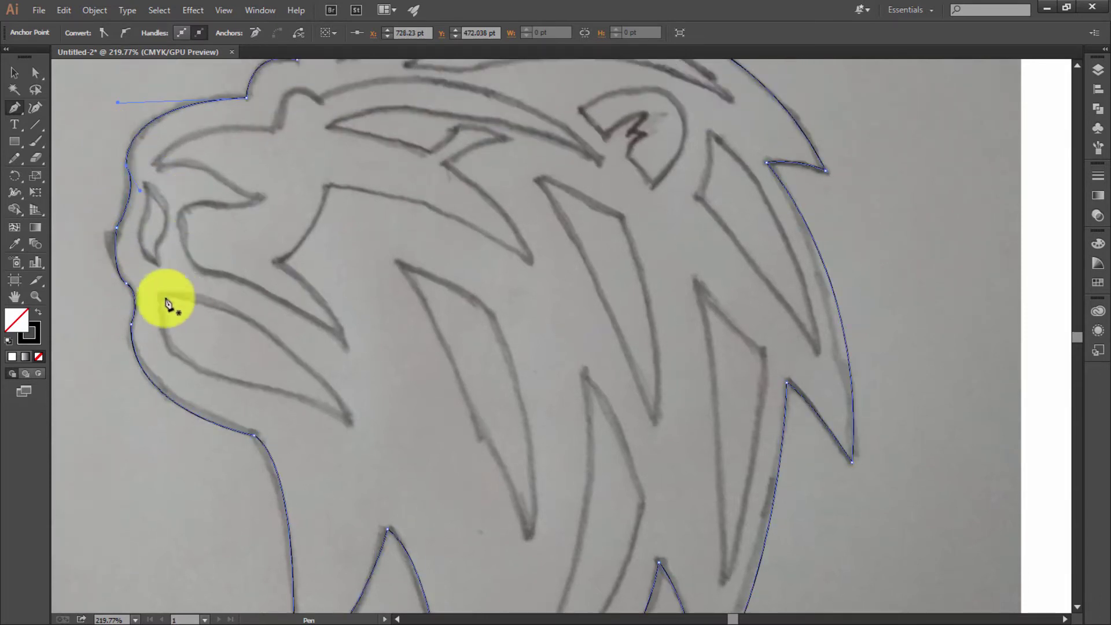
- Redraw the outline's left edge freehand with the Pencil, then deselect it
{"action": "left_click", "coordinate": [15, 158]}
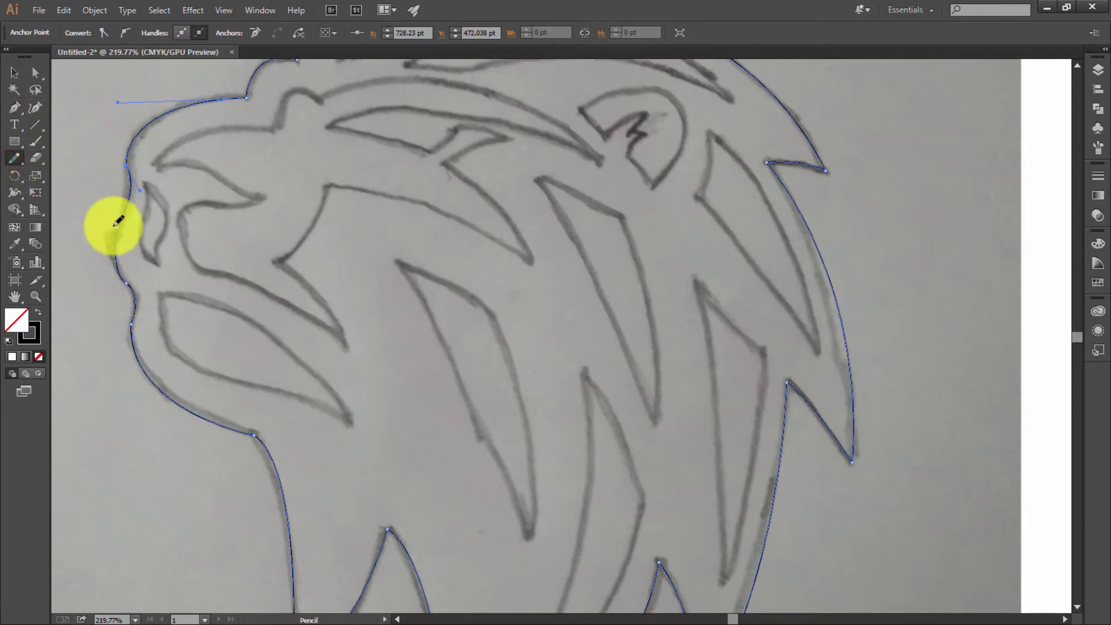
{"action": "left_click_drag", "start_coordinate": [116, 231], "coordinate": [142, 131]}
{"action": "scroll", "coordinate": [137, 156], "scroll_direction": "up", "scroll_amount": 2}
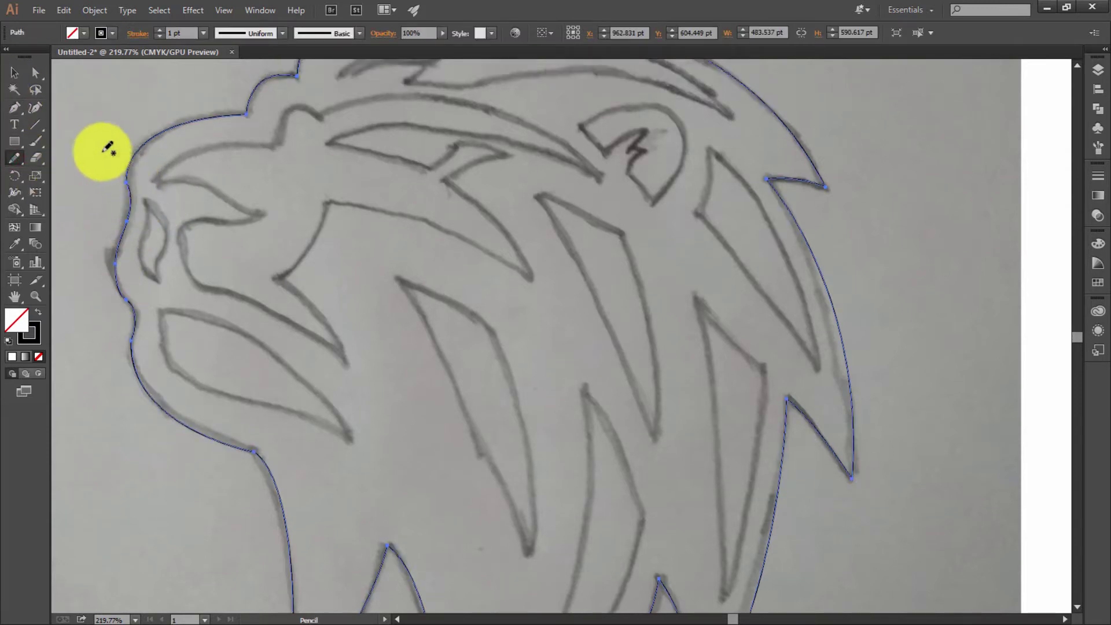
{"action": "left_click", "coordinate": [15, 72]}
{"action": "left_click", "coordinate": [68, 80]}
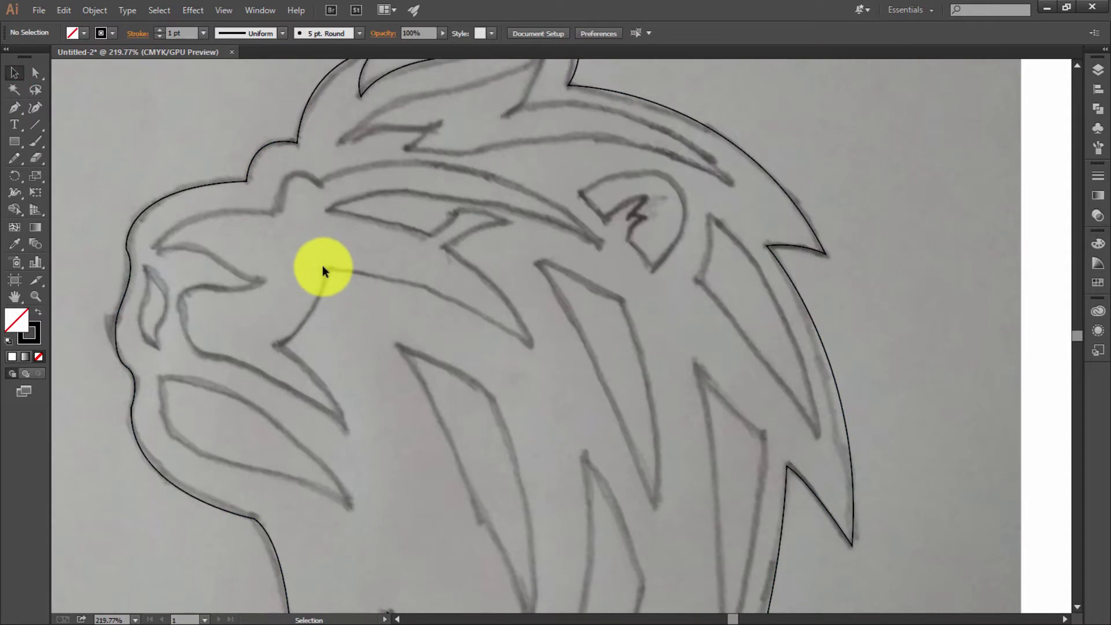
- Zoom in on the muzzle's edge and reselect the outline to check the redrawn section
{"action": "key", "text": "z"}
{"action": "left_click", "coordinate": [110, 213]}
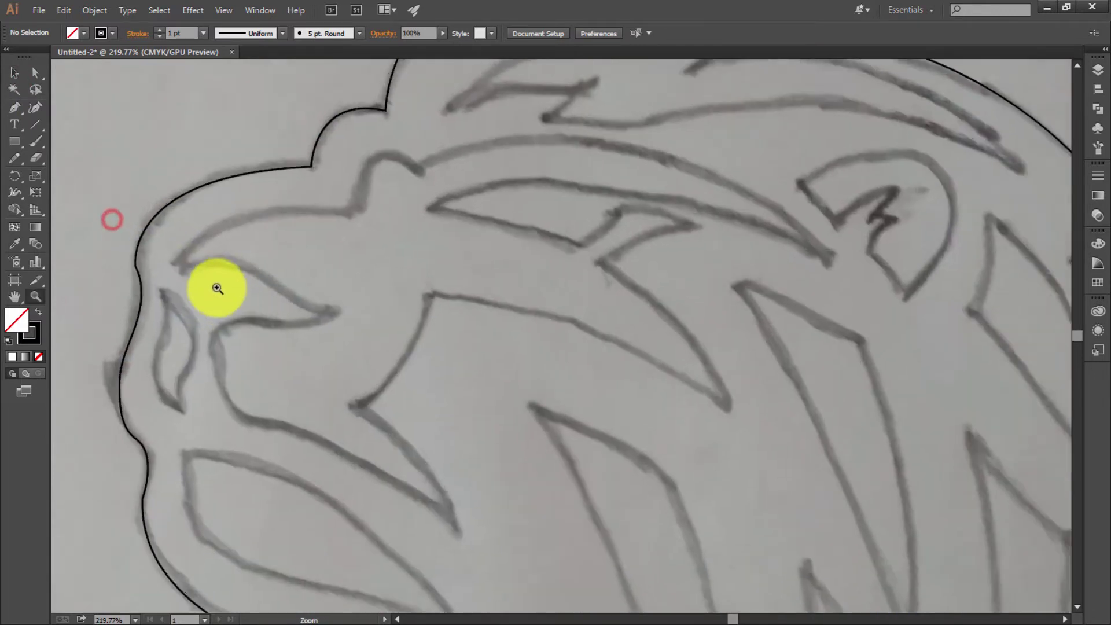
{"action": "left_click", "coordinate": [25, 72]}
{"action": "left_click", "coordinate": [148, 254]}
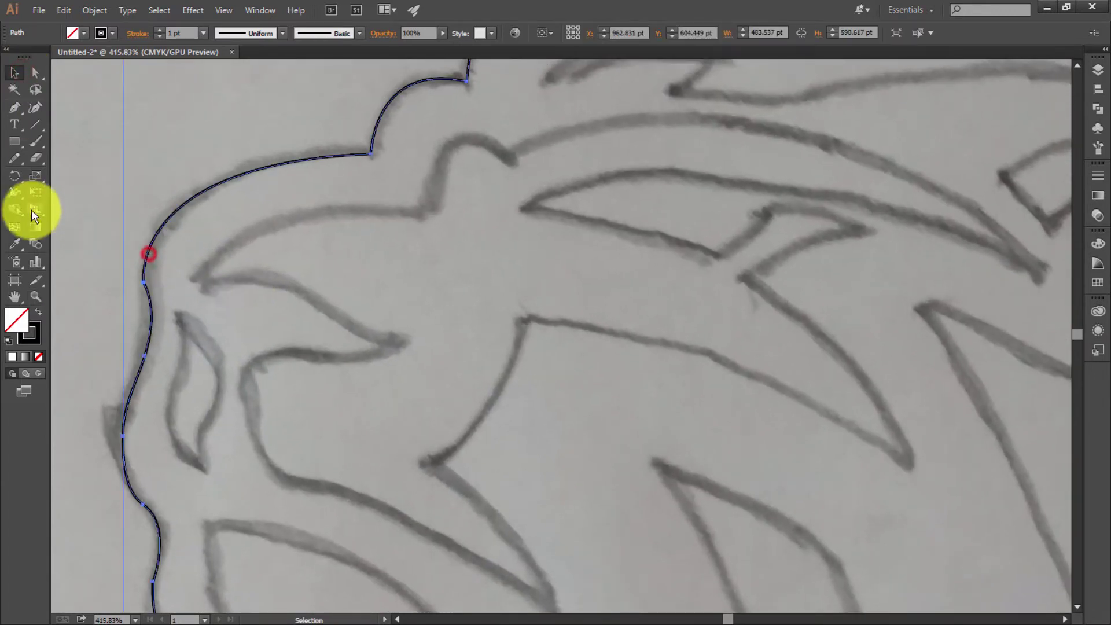
{"action": "left_click", "coordinate": [15, 159]}
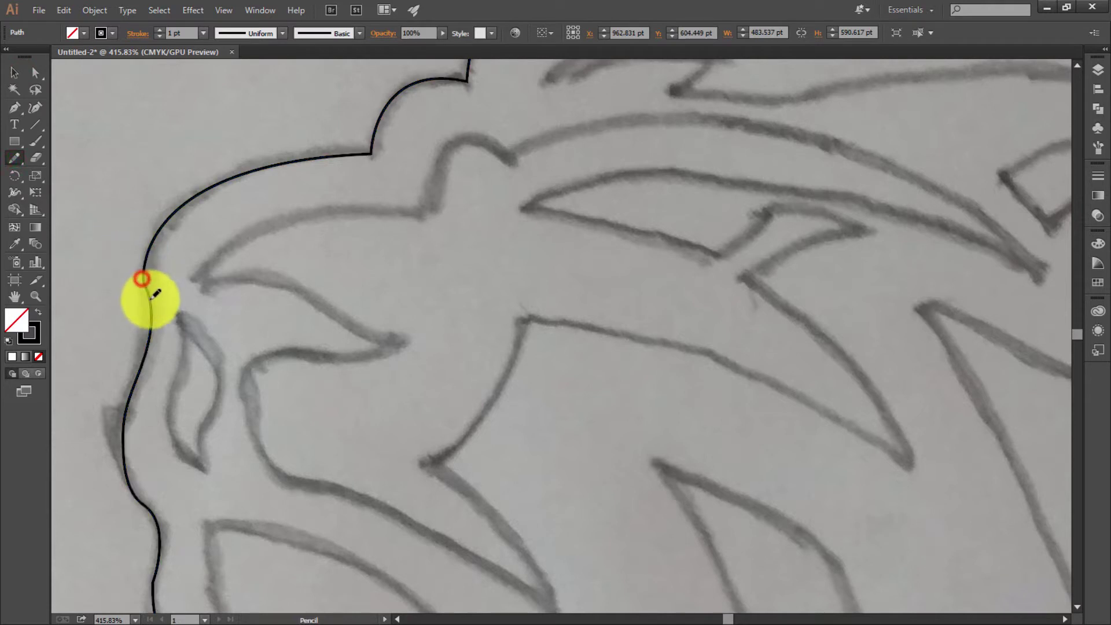
{"action": "left_click", "coordinate": [15, 73]}
{"action": "left_click", "coordinate": [139, 96]}
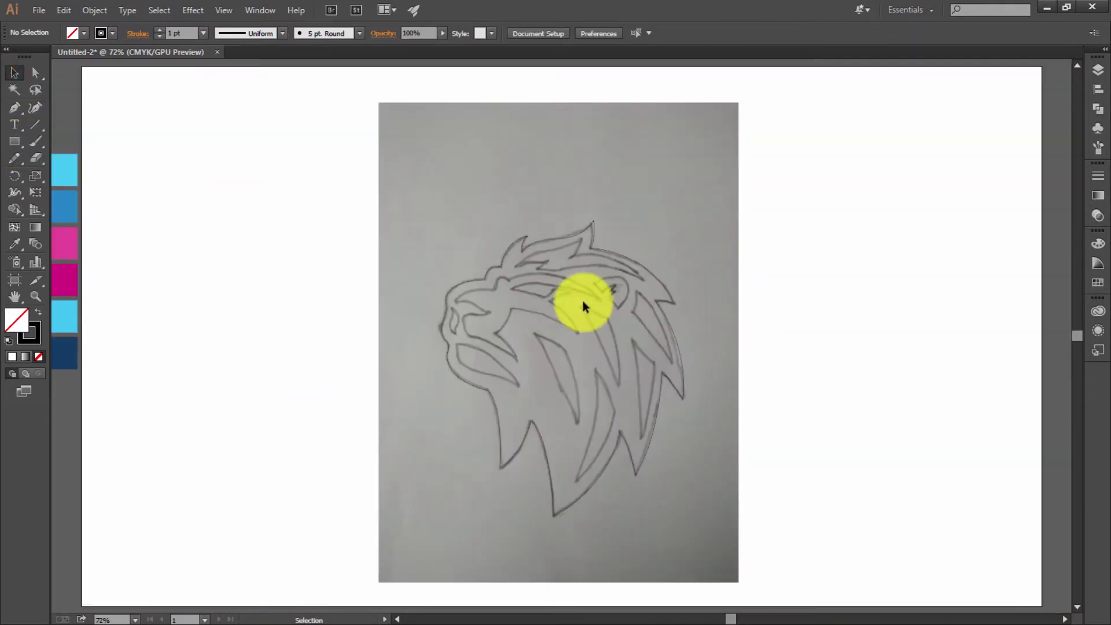
- Zoom in on the lion head to 186.74%
{"action": "key", "text": "z"}
{"action": "left_click", "coordinate": [675, 385]}
{"action": "left_click", "coordinate": [467, 292]}
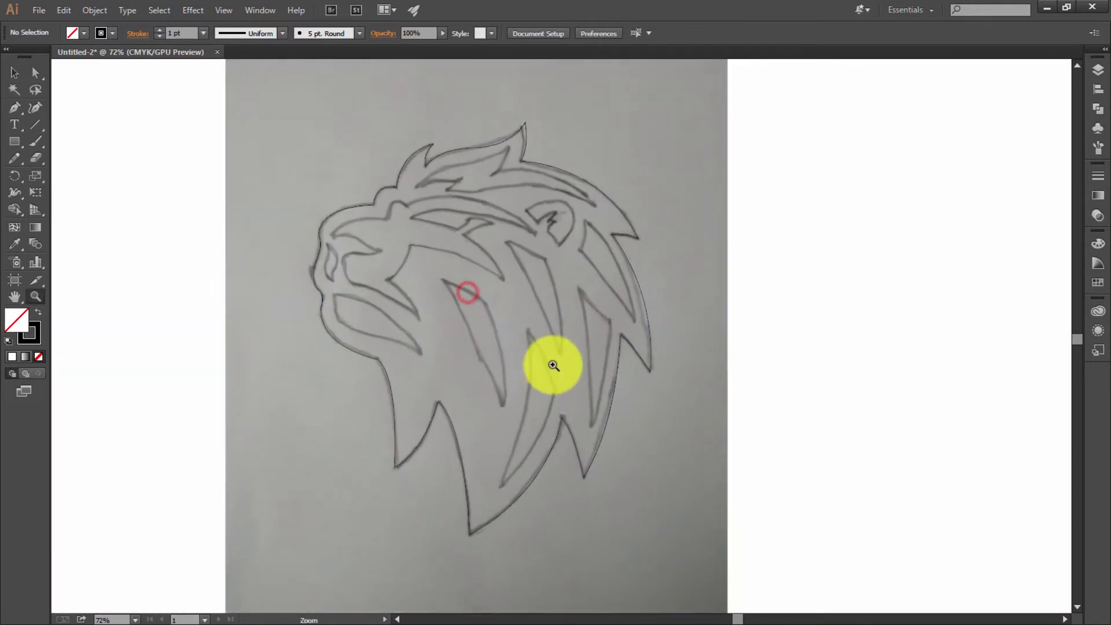
{"action": "left_click", "coordinate": [404, 335]}
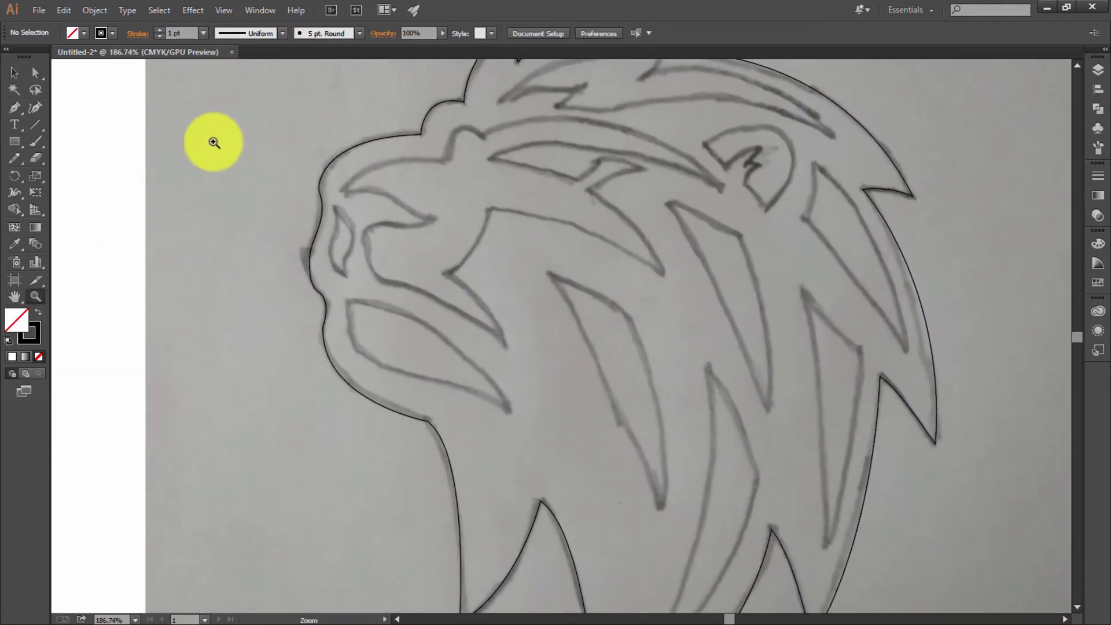
- Trace the lower jaw below the muzzle as a closed curved Pen path
{"action": "left_click", "coordinate": [14, 107]}
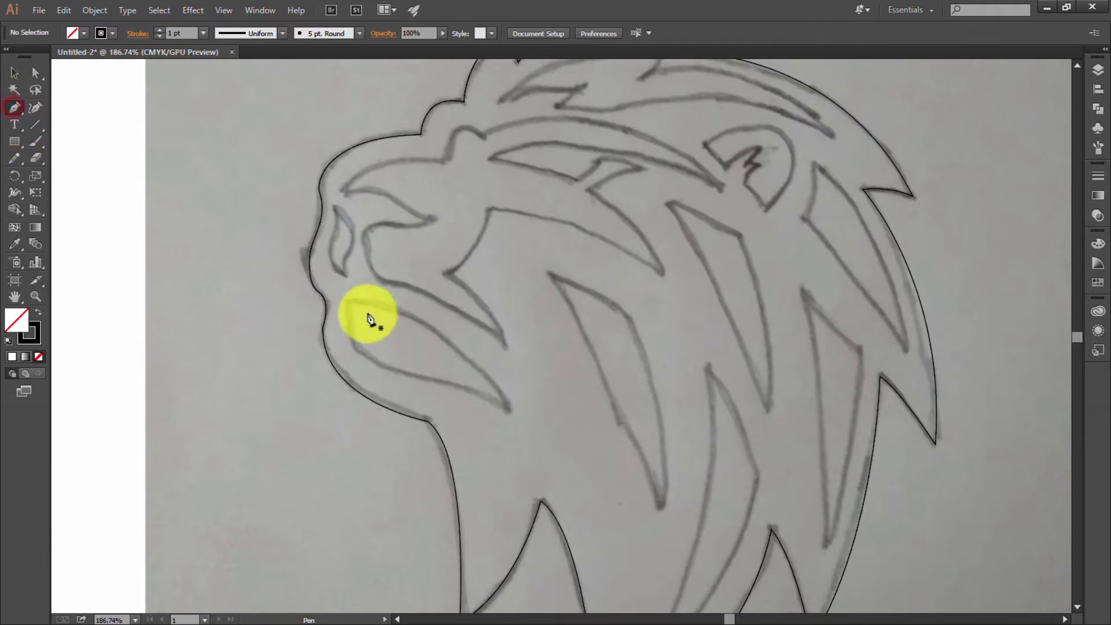
{"action": "left_click", "coordinate": [347, 300]}
{"action": "left_click", "coordinate": [379, 364]}
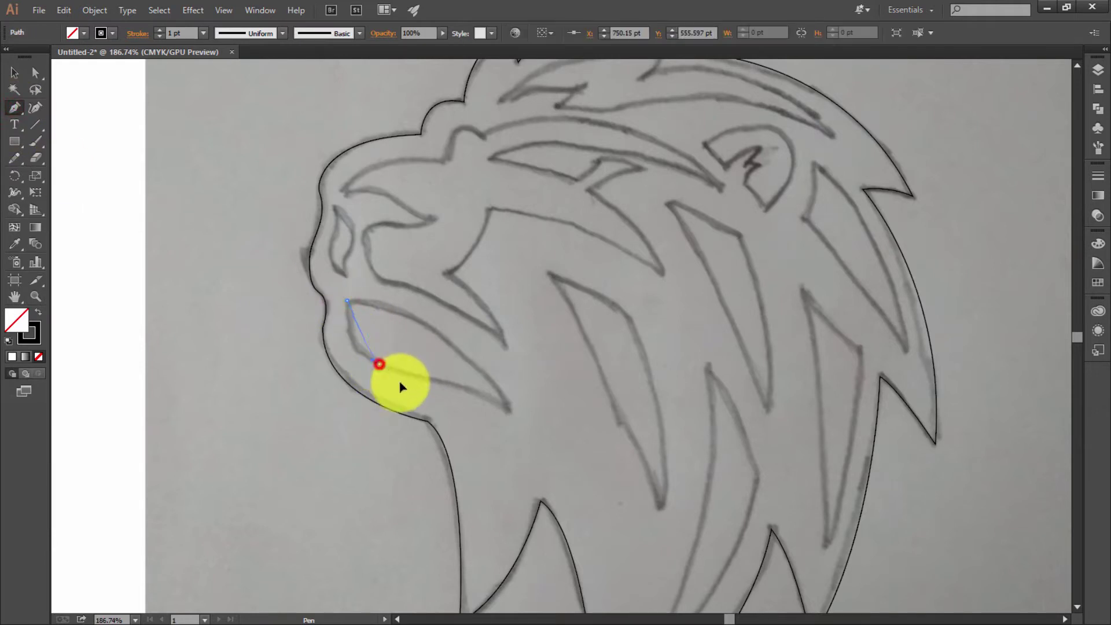
{"action": "left_click_drag", "start_coordinate": [401, 384], "coordinate": [418, 378]}
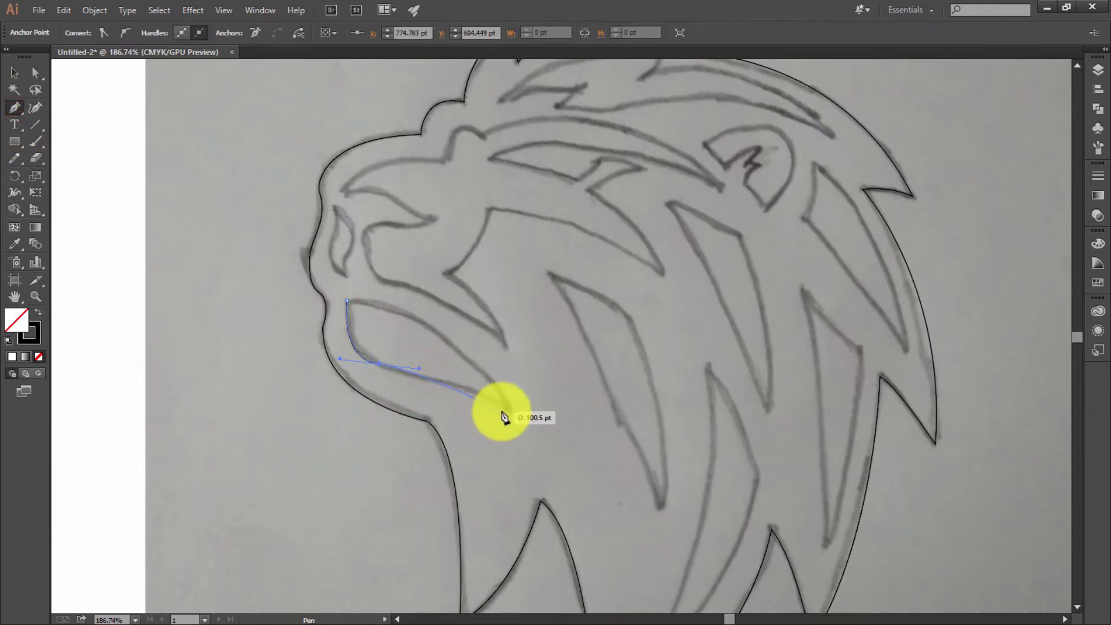
{"action": "left_click_drag", "start_coordinate": [511, 412], "coordinate": [515, 427]}
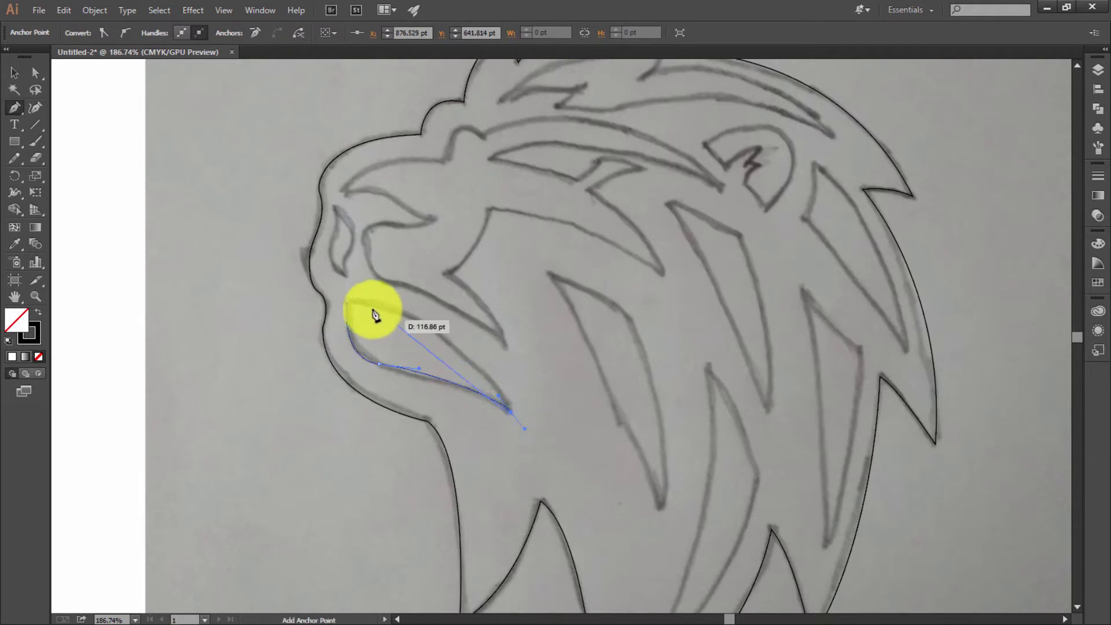
{"action": "left_click_drag", "start_coordinate": [347, 300], "coordinate": [258, 297]}
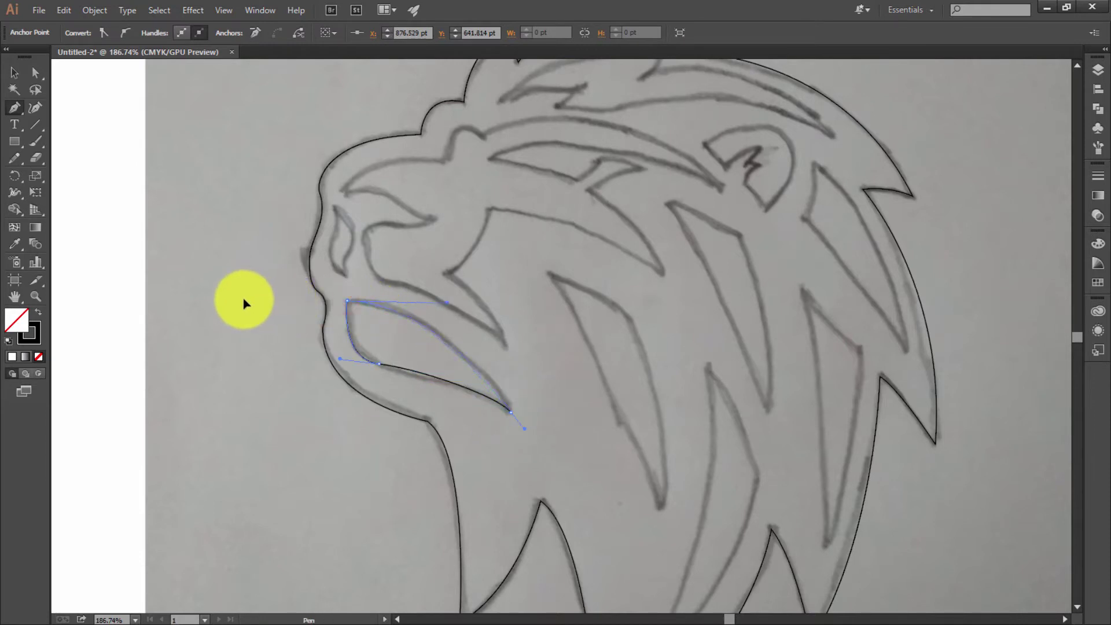
{"action": "scroll", "coordinate": [467, 362], "scroll_direction": "up", "scroll_amount": 1}
{"action": "scroll", "coordinate": [466, 362], "scroll_direction": "up", "scroll_amount": 1}
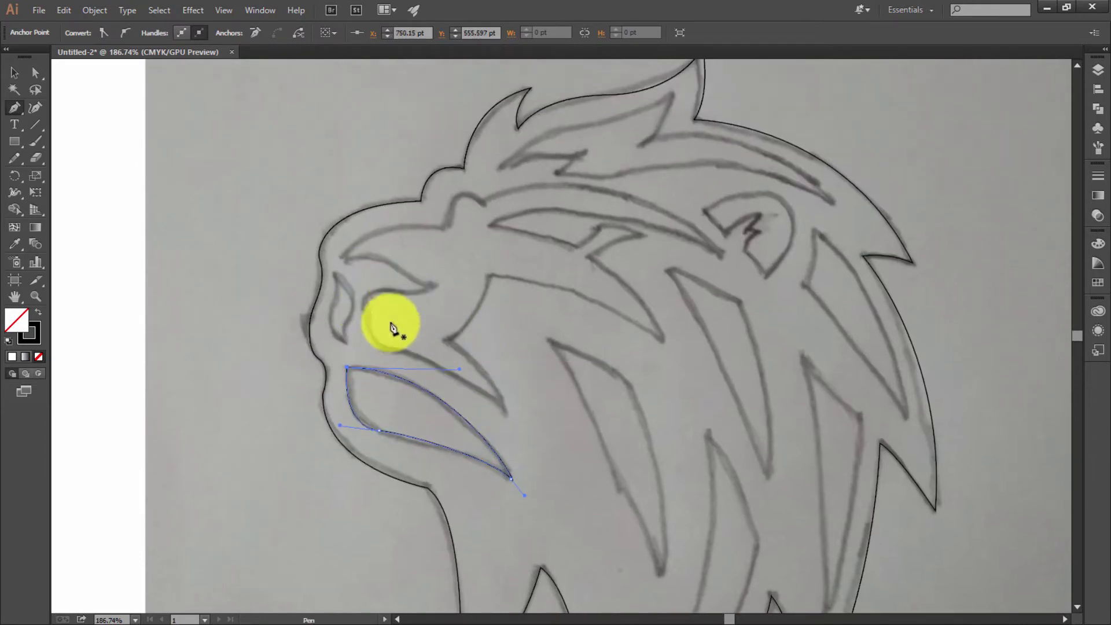
- Start a path along the upper mouth line, through the mouth corner and up the cheek
{"action": "left_click", "coordinate": [376, 290]}
{"action": "mouse_move", "coordinate": [367, 322]}
{"action": "left_mouse_down"}
{"action": "mouse_move", "coordinate": [393, 357]}
{"action": "mouse_move", "coordinate": [503, 418]}
{"action": "left_mouse_up"}
{"action": "left_click", "coordinate": [507, 416]}
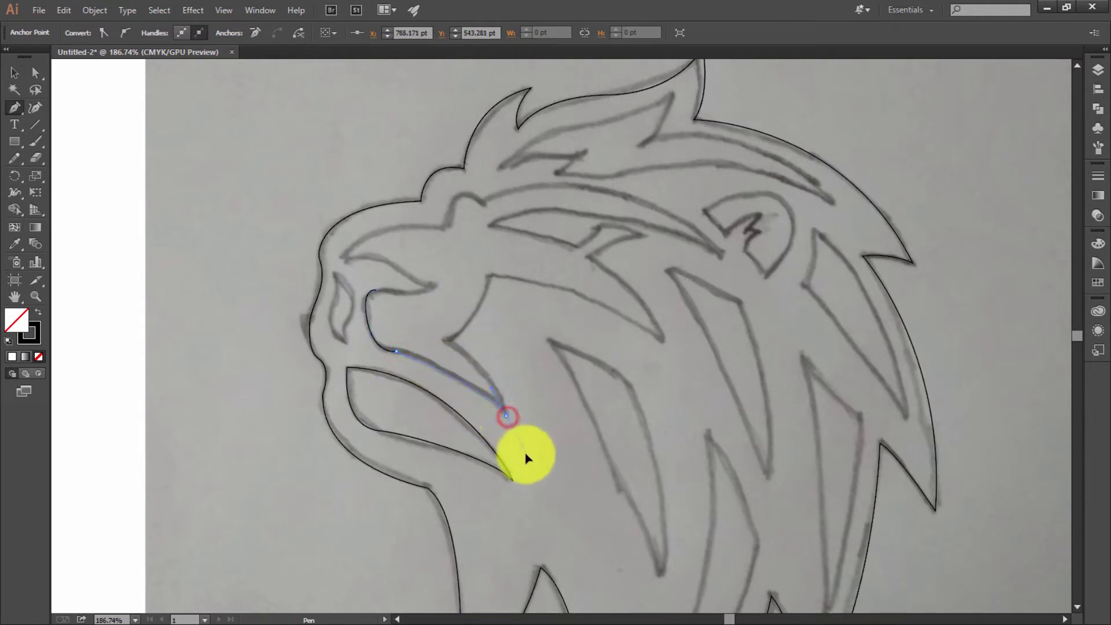
{"action": "left_click_drag", "start_coordinate": [448, 342], "coordinate": [396, 324]}
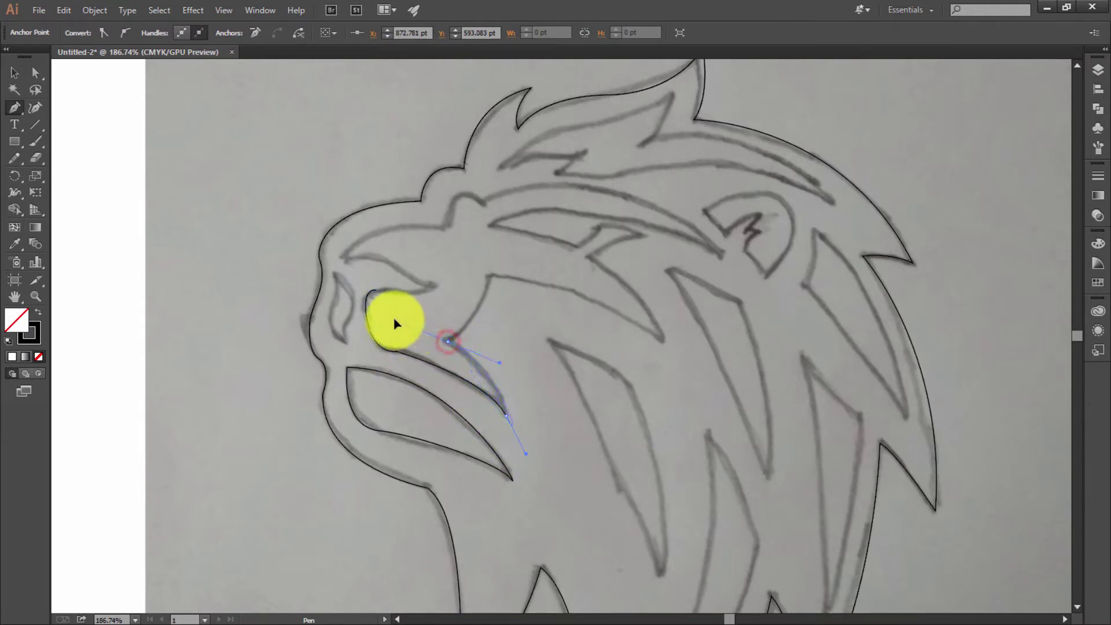
{"action": "left_click", "coordinate": [449, 342]}
{"action": "left_click", "coordinate": [491, 277]}
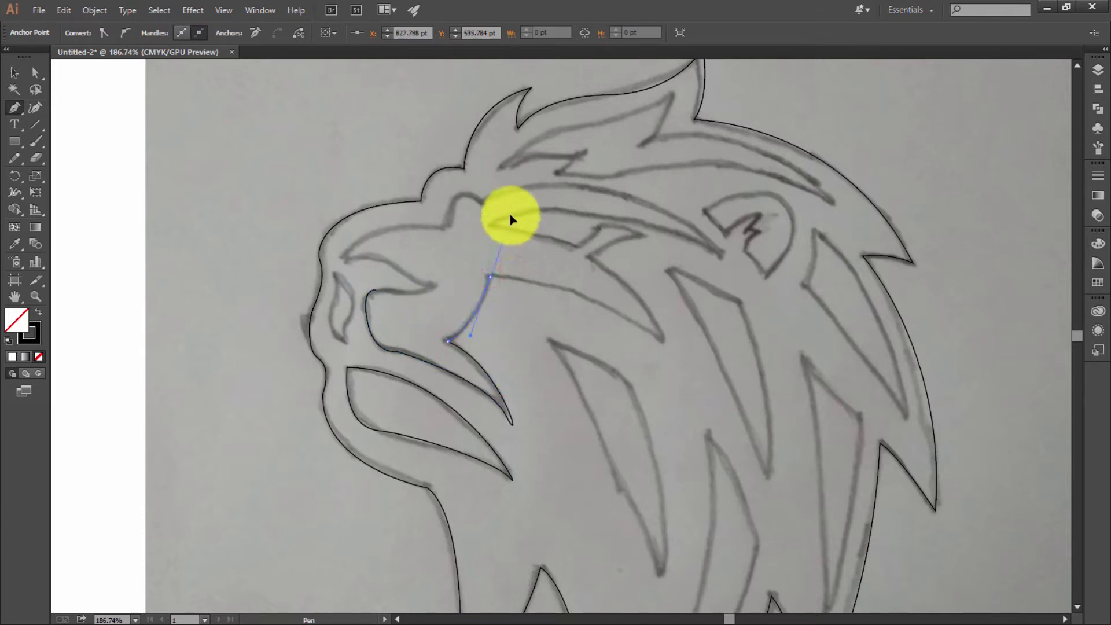
{"action": "left_click_drag", "start_coordinate": [499, 225], "coordinate": [501, 222]}
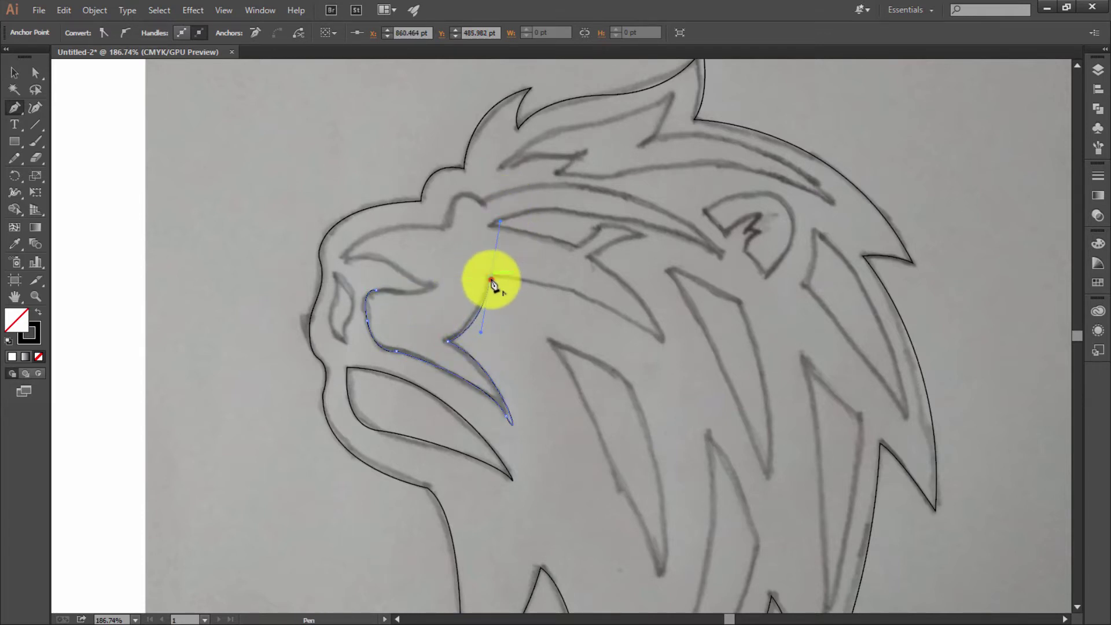
{"action": "left_click", "coordinate": [490, 279]}
- Continue the path along the brow line toward the eye, then deselect it
{"action": "left_click_drag", "start_coordinate": [665, 348], "coordinate": [722, 411]}
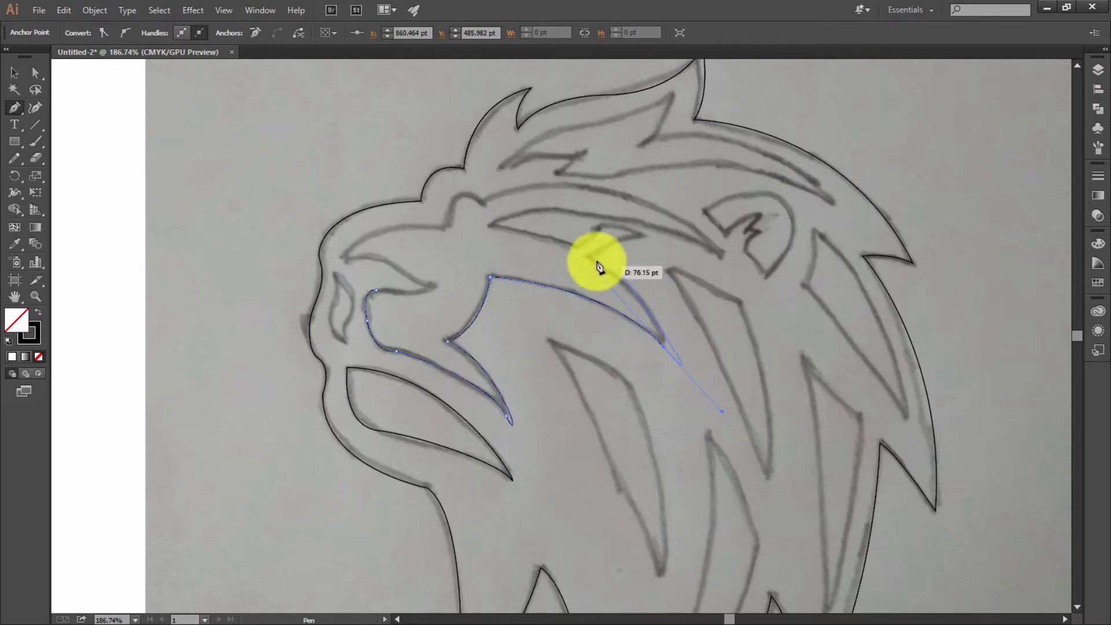
{"action": "left_click", "coordinate": [664, 347]}
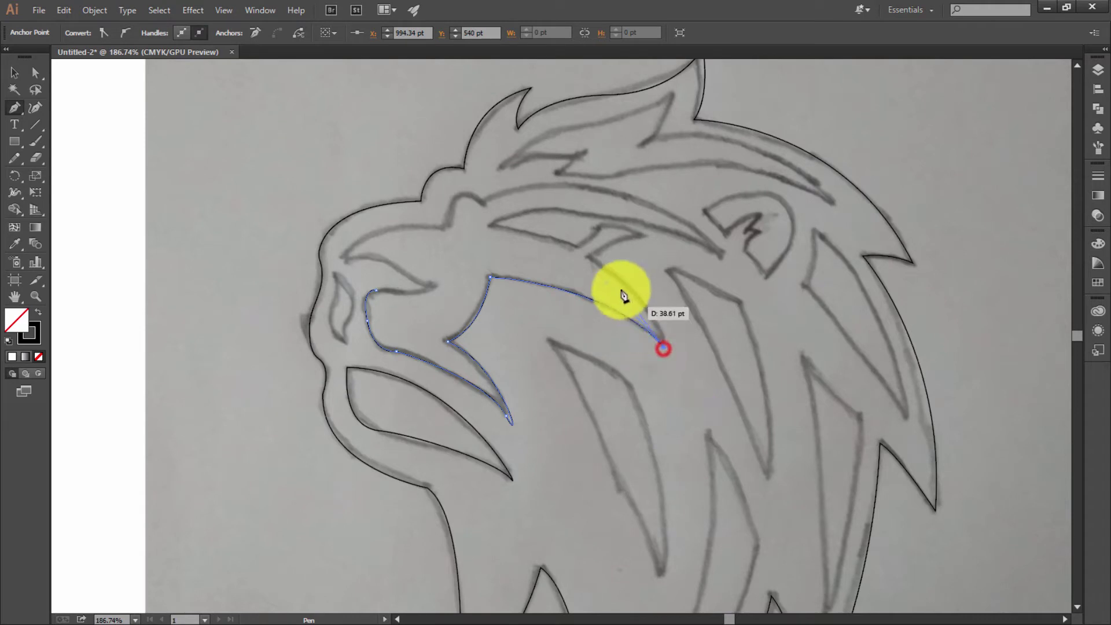
{"action": "mouse_move", "coordinate": [586, 257]}
{"action": "left_mouse_down"}
{"action": "mouse_move", "coordinate": [513, 237]}
{"action": "mouse_move", "coordinate": [508, 211]}
{"action": "left_mouse_up"}
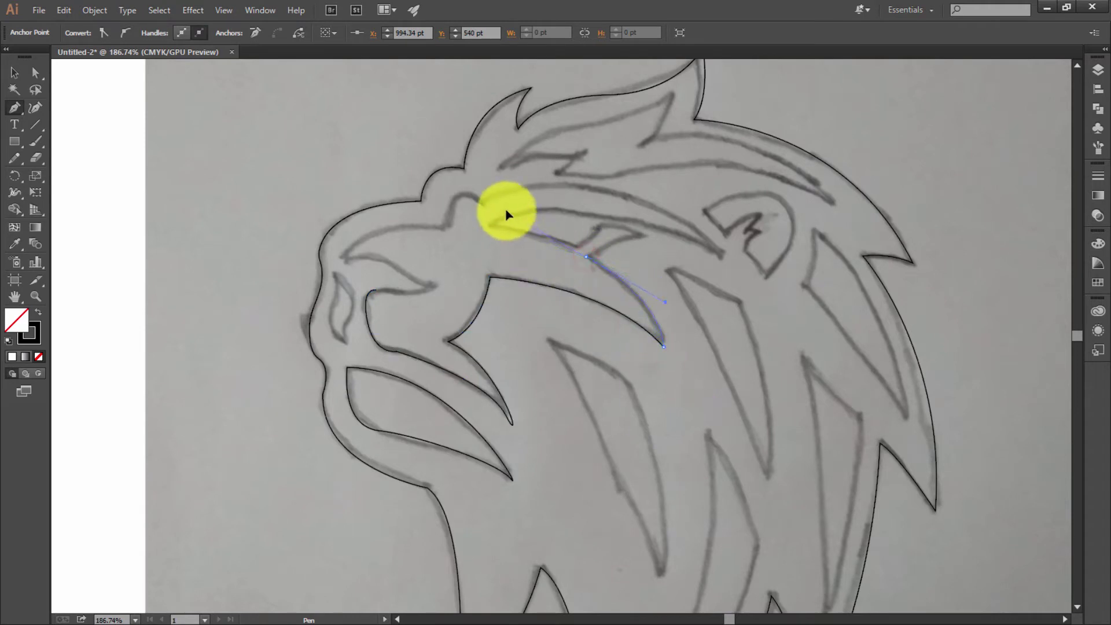
{"action": "left_click_drag", "start_coordinate": [588, 259], "coordinate": [642, 243]}
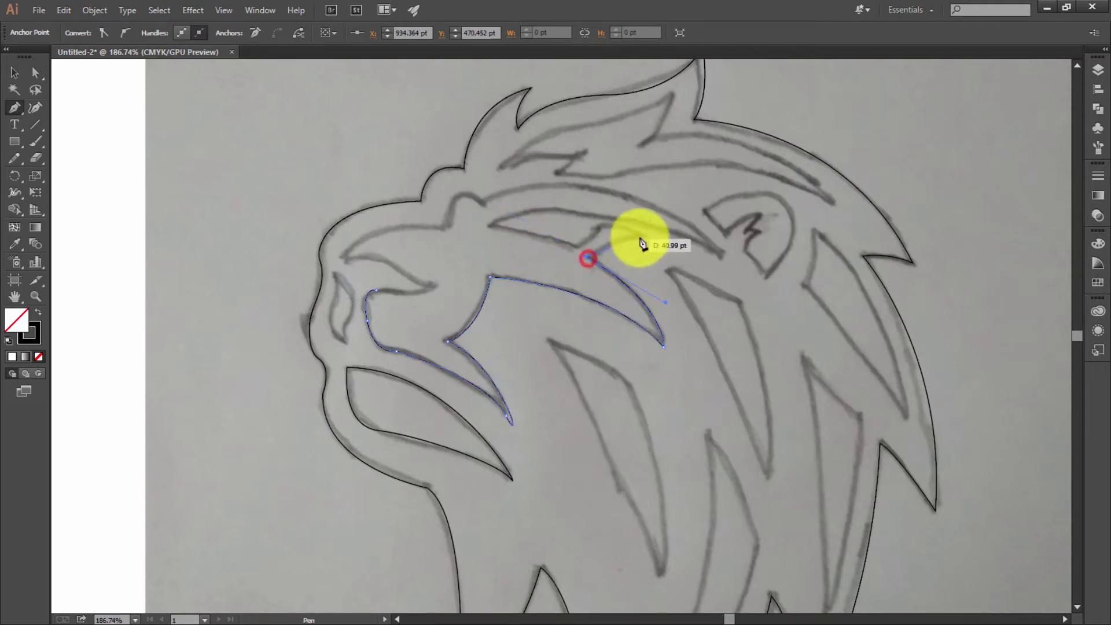
{"action": "left_click", "coordinate": [646, 236]}
{"action": "key", "text": "ctrl+z"}
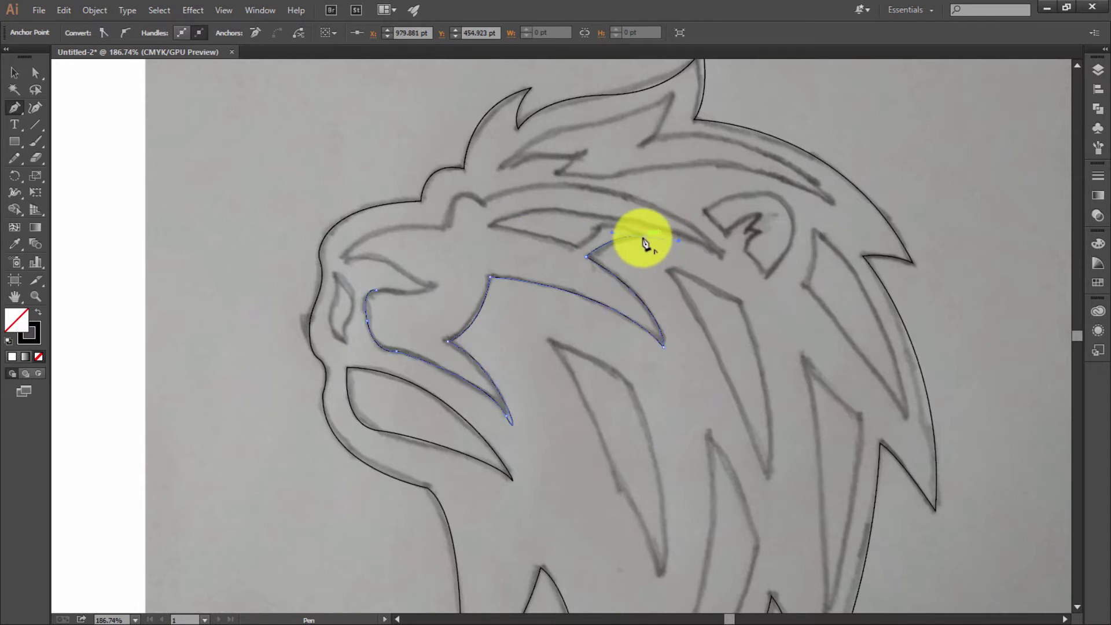
{"action": "mouse_move", "coordinate": [598, 225]}
{"action": "left_mouse_down"}
{"action": "mouse_move", "coordinate": [567, 262]}
{"action": "mouse_move", "coordinate": [493, 232]}
{"action": "mouse_move", "coordinate": [468, 236]}
{"action": "mouse_move", "coordinate": [501, 231]}
{"action": "left_mouse_up"}
{"action": "left_click", "coordinate": [561, 251], "text": "ctrl"}
- Trace the brow from its far end toward the ear, over the upper brow and forehead bump
{"action": "left_click", "coordinate": [490, 226]}
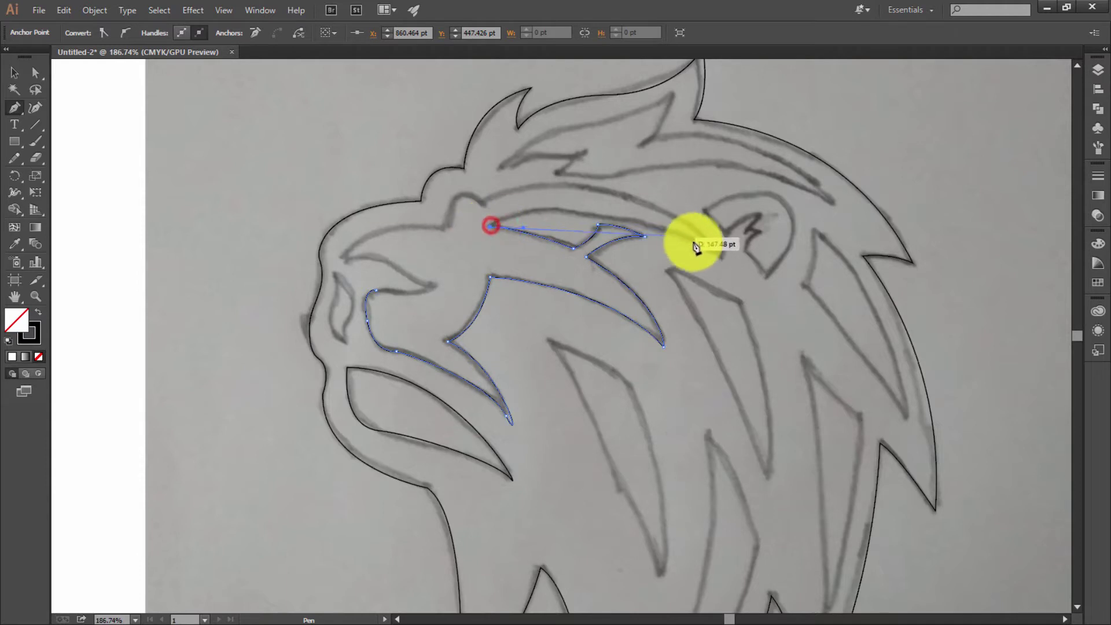
{"action": "mouse_move", "coordinate": [718, 251]}
{"action": "left_mouse_down"}
{"action": "mouse_move", "coordinate": [793, 304]}
{"action": "mouse_move", "coordinate": [884, 335]}
{"action": "mouse_move", "coordinate": [869, 323]}
{"action": "left_mouse_up"}
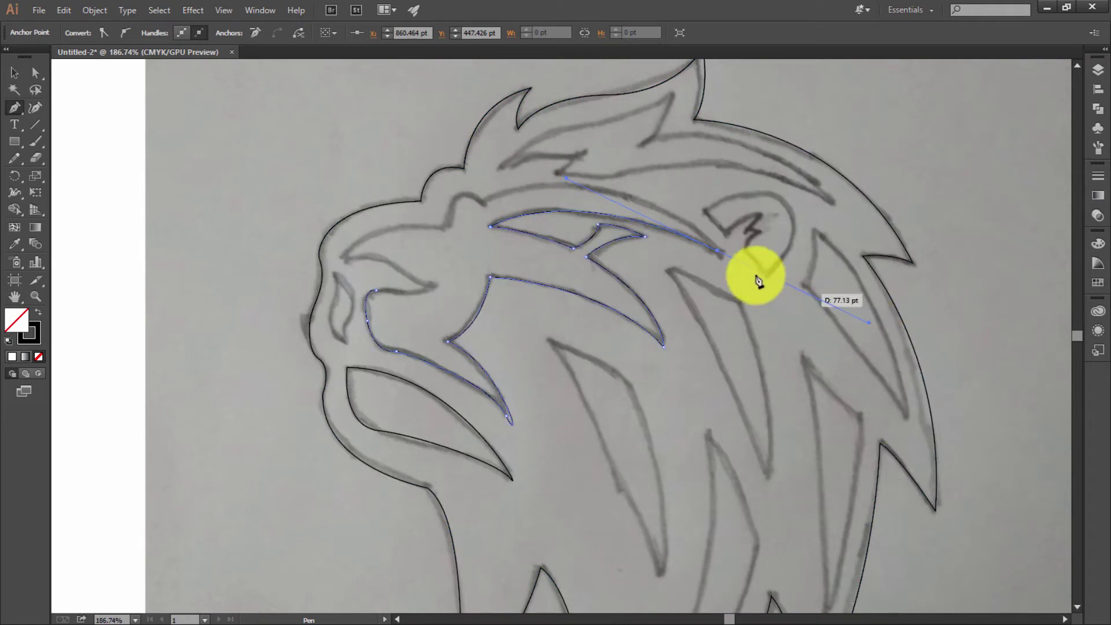
{"action": "left_click", "coordinate": [717, 253]}
{"action": "left_click_drag", "start_coordinate": [484, 202], "coordinate": [353, 256]}
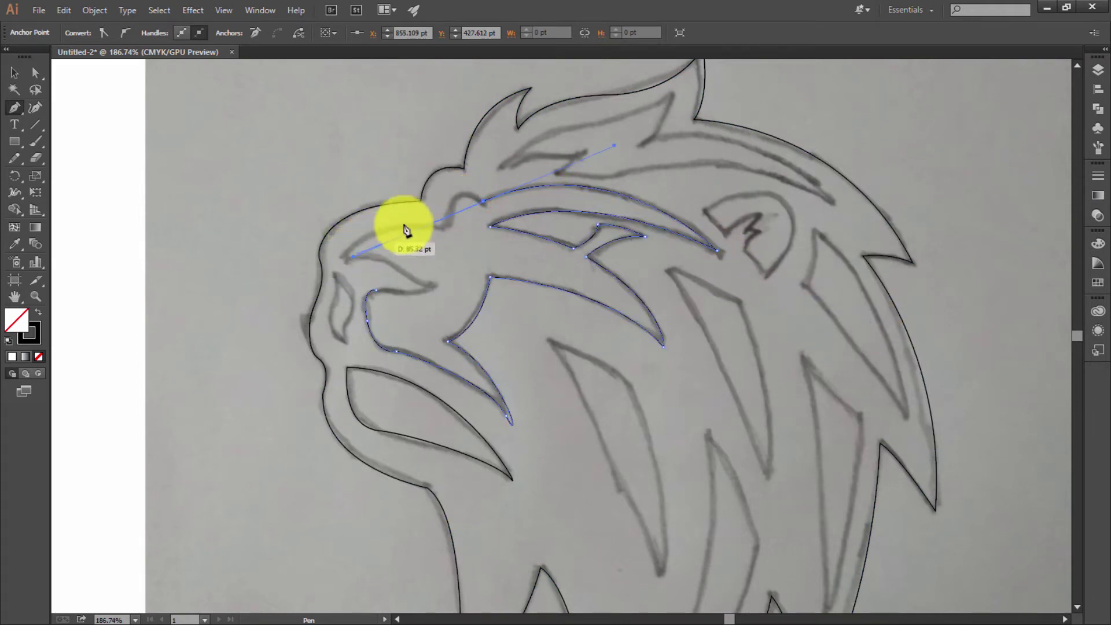
{"action": "left_click", "coordinate": [482, 203]}
{"action": "left_click_drag", "start_coordinate": [445, 228], "coordinate": [437, 283]}
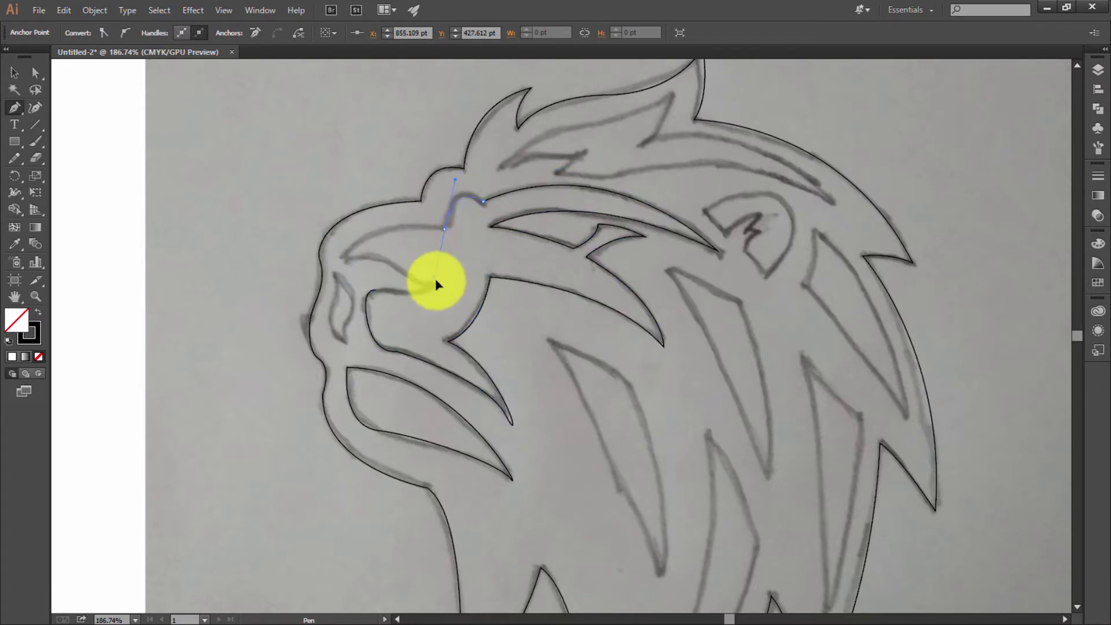
{"action": "left_click", "coordinate": [445, 229]}
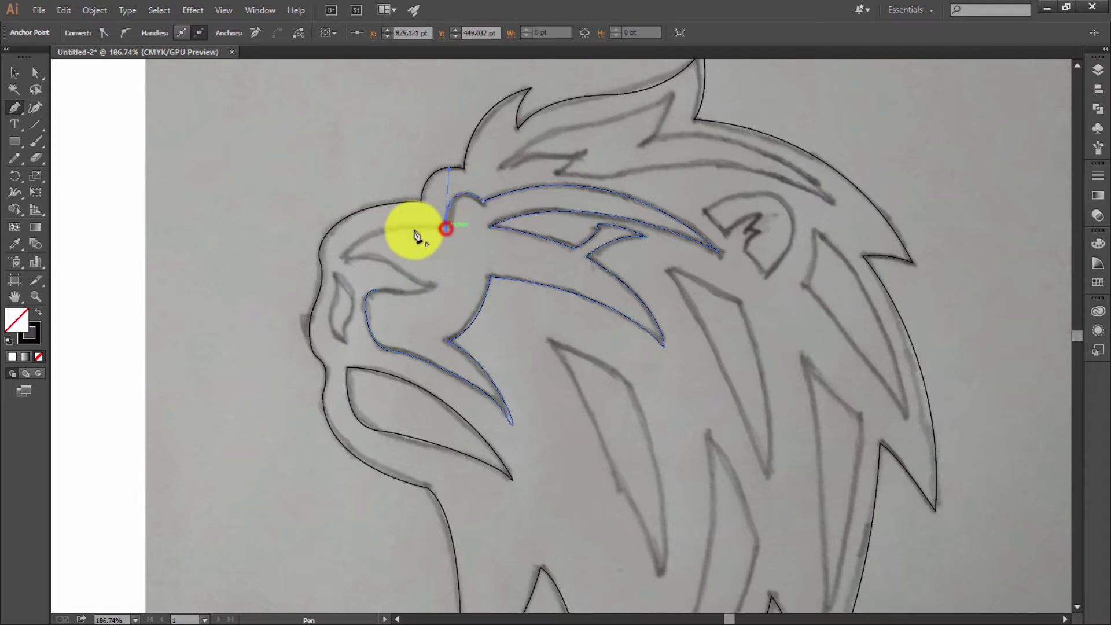
- Carry the outline over the nose top and under the brow past the eye, closing it at its start
{"action": "left_click", "coordinate": [343, 260]}
{"action": "left_click_drag", "start_coordinate": [344, 260], "coordinate": [318, 307]}
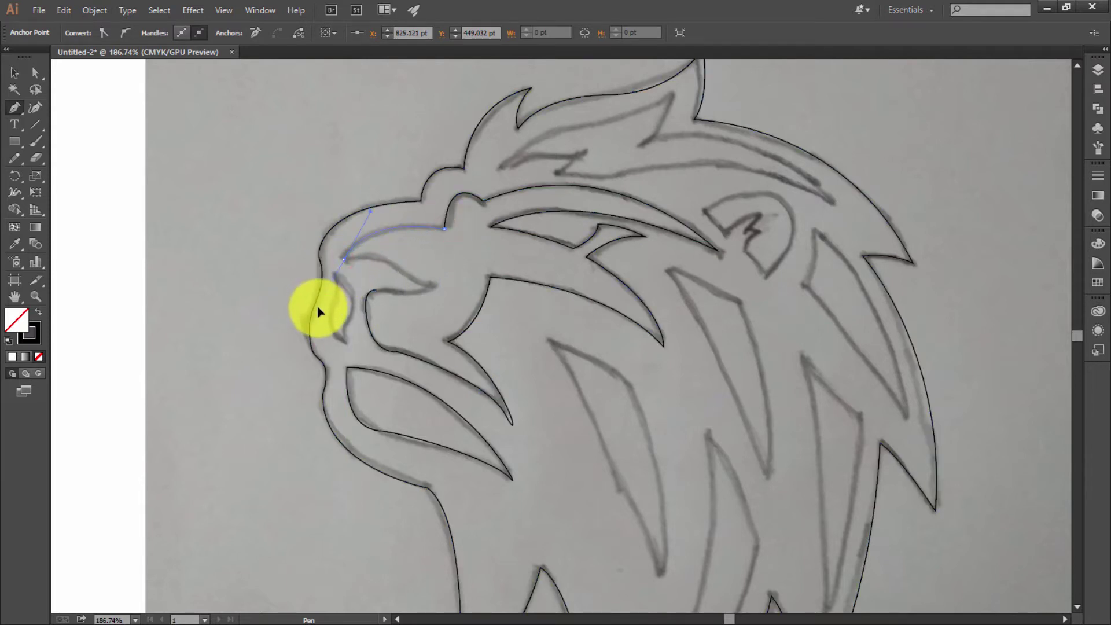
{"action": "left_click", "coordinate": [346, 261]}
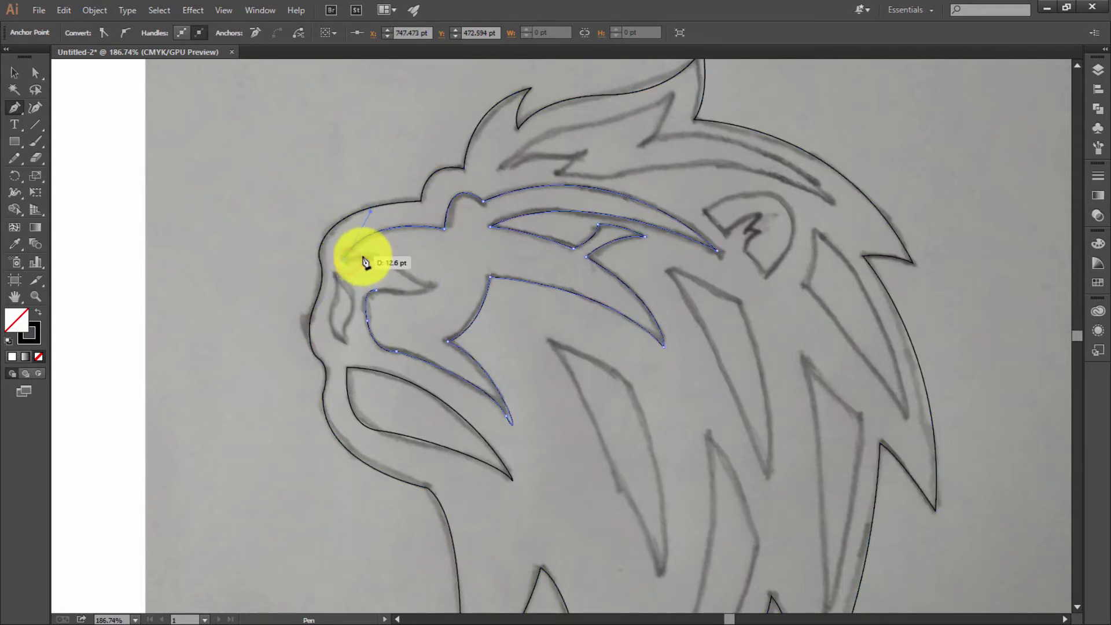
{"action": "left_click", "coordinate": [372, 255], "text": "ctrl"}
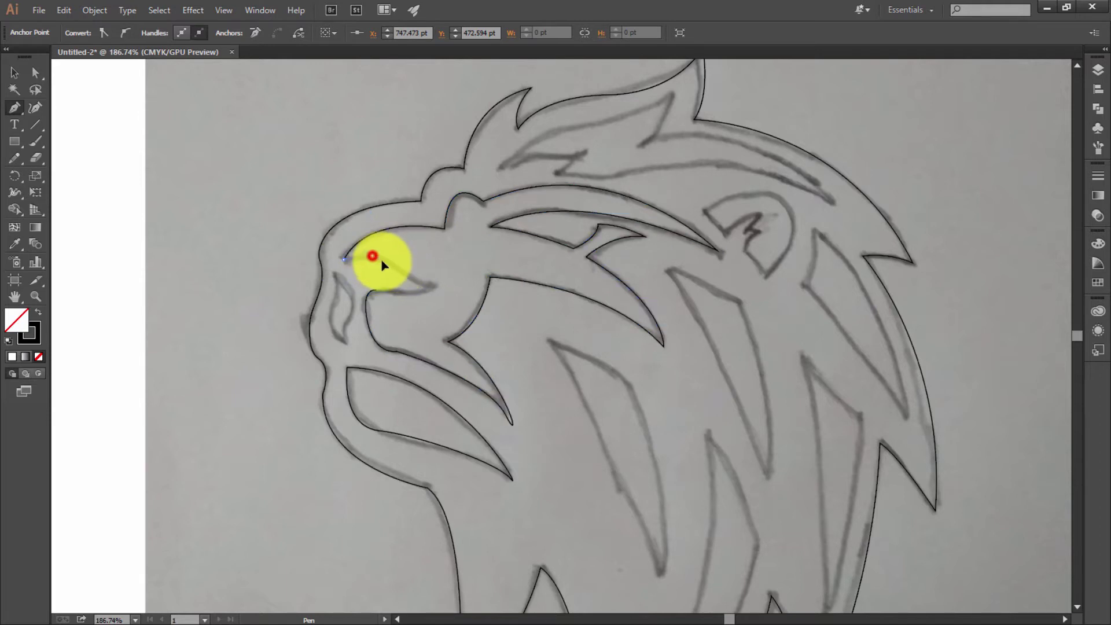
{"action": "left_click", "coordinate": [402, 271]}
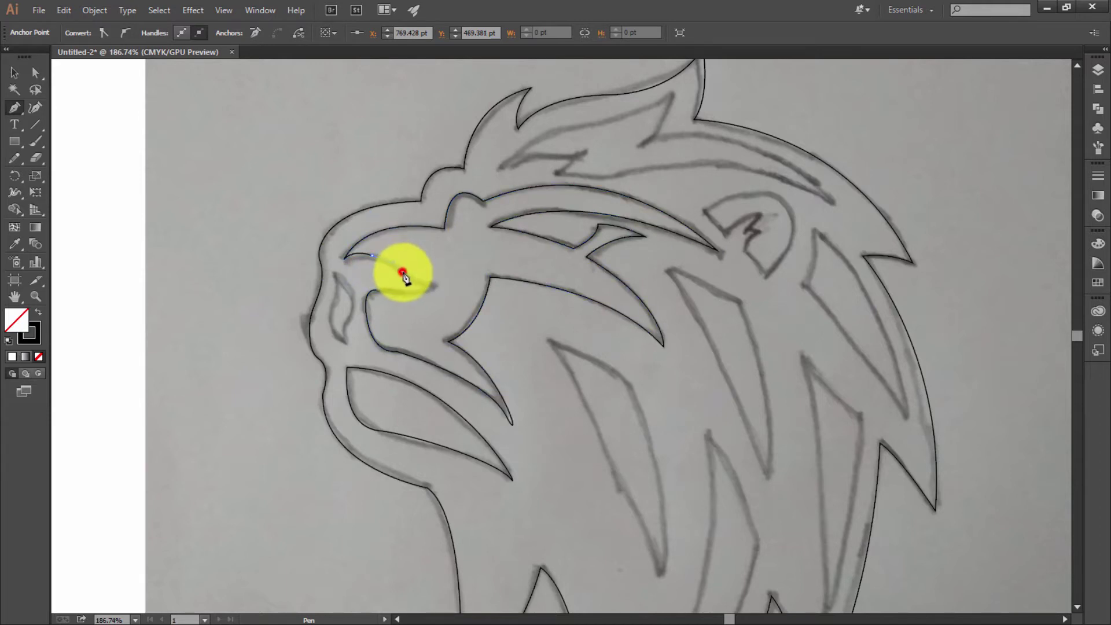
{"action": "left_click", "coordinate": [437, 284]}
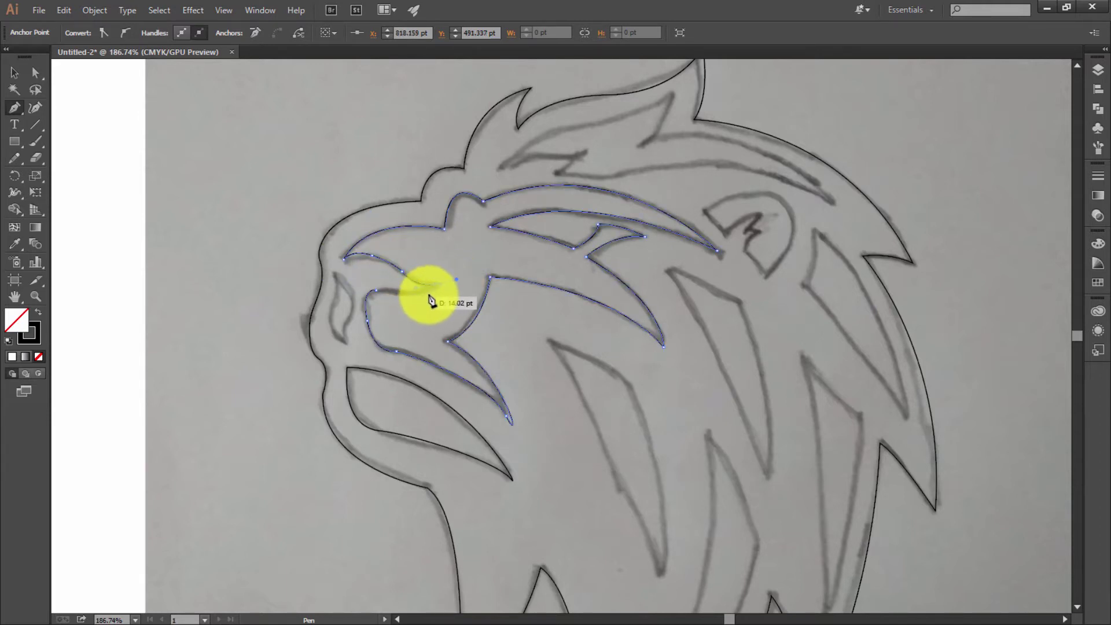
{"action": "left_click_drag", "start_coordinate": [437, 284], "coordinate": [391, 290]}
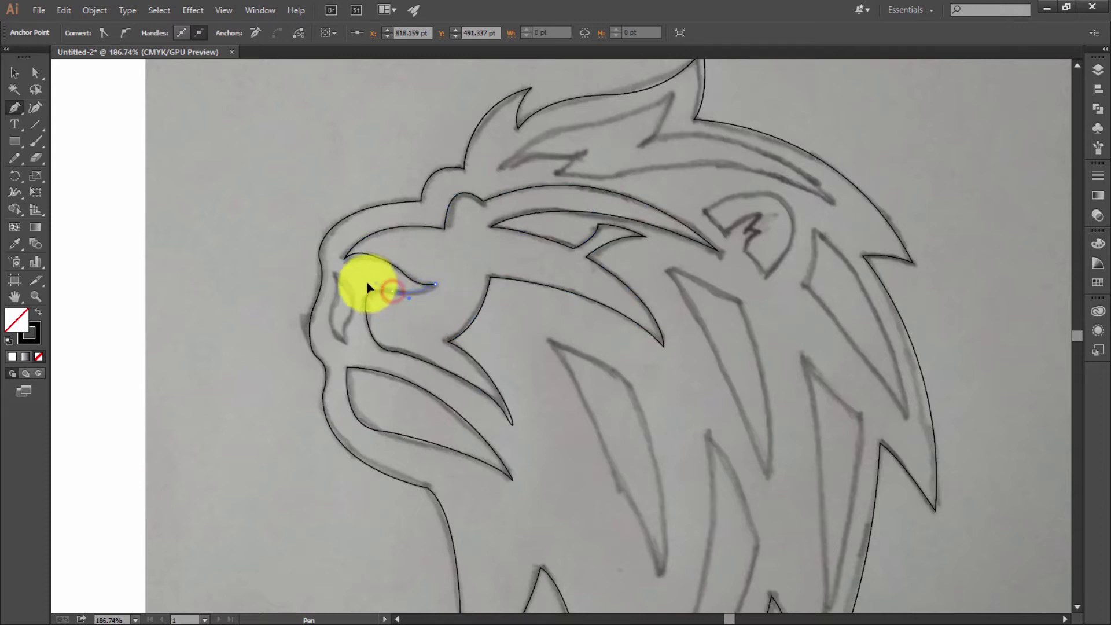
{"action": "left_click", "coordinate": [377, 293], "text": "ctrl"}
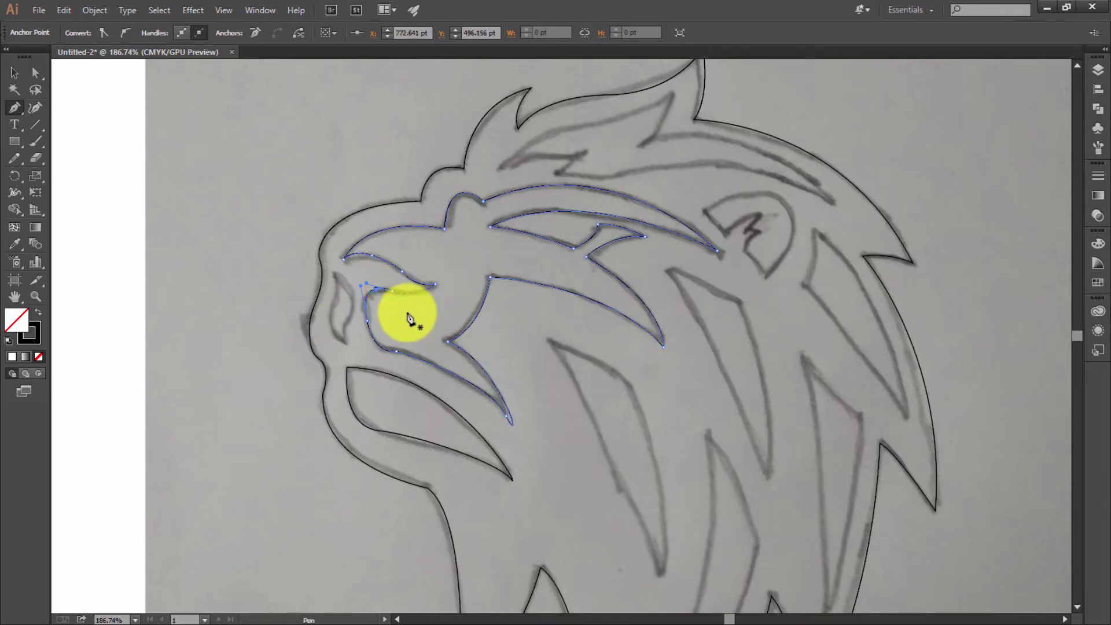
{"action": "left_click_drag", "start_coordinate": [391, 290], "coordinate": [369, 298]}
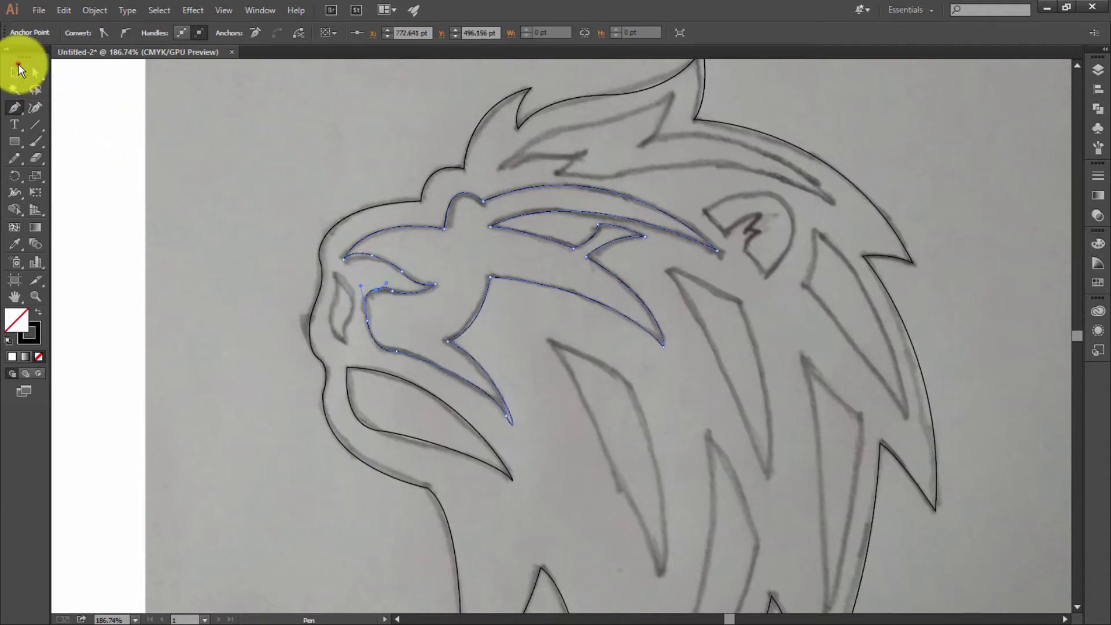
{"action": "left_click", "coordinate": [135, 109]}
- Undo the stray anchor, zoom on the eye, and reshape the inner-corner curve with Direct Selection
{"action": "key", "text": "ctrl+z"}
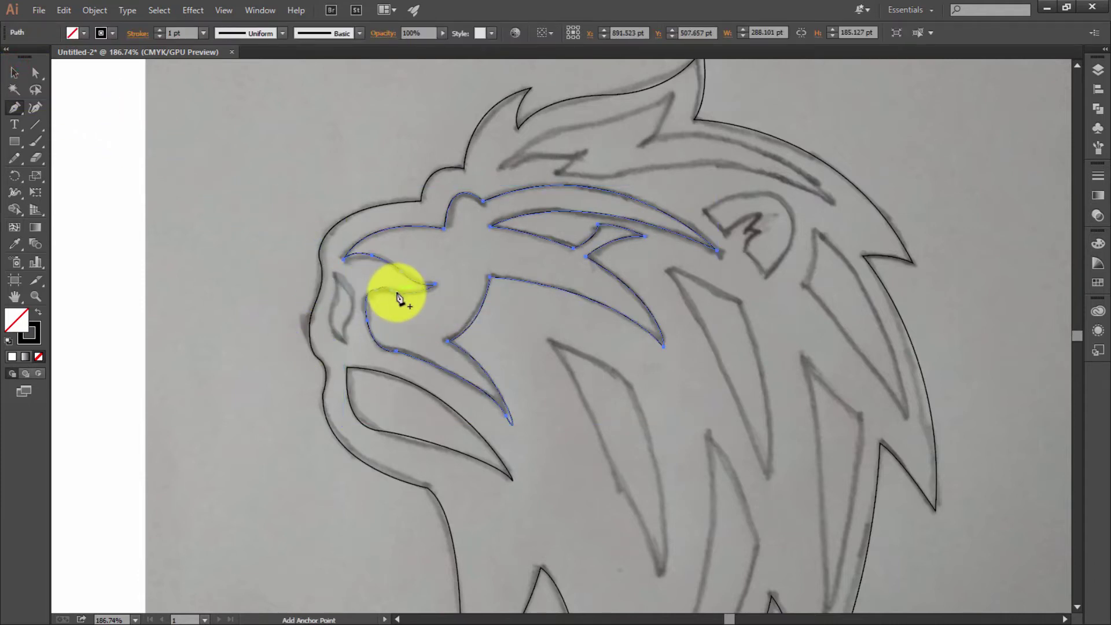
{"action": "left_click_drag", "start_coordinate": [355, 280], "coordinate": [571, 410]}
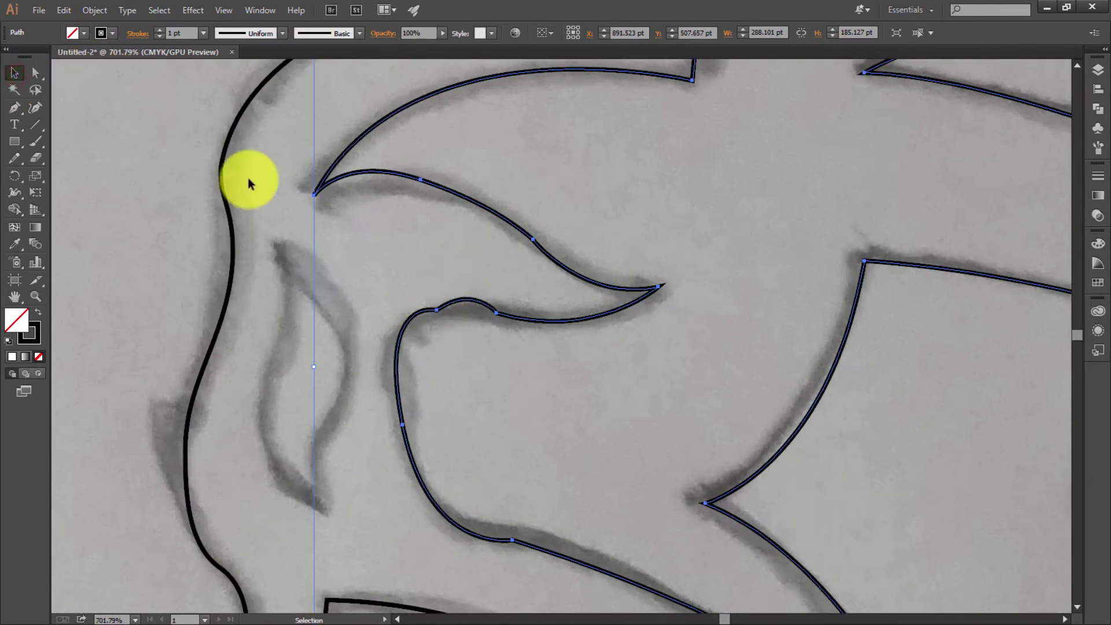
{"action": "left_click", "coordinate": [35, 72]}
{"action": "left_click", "coordinate": [438, 313]}
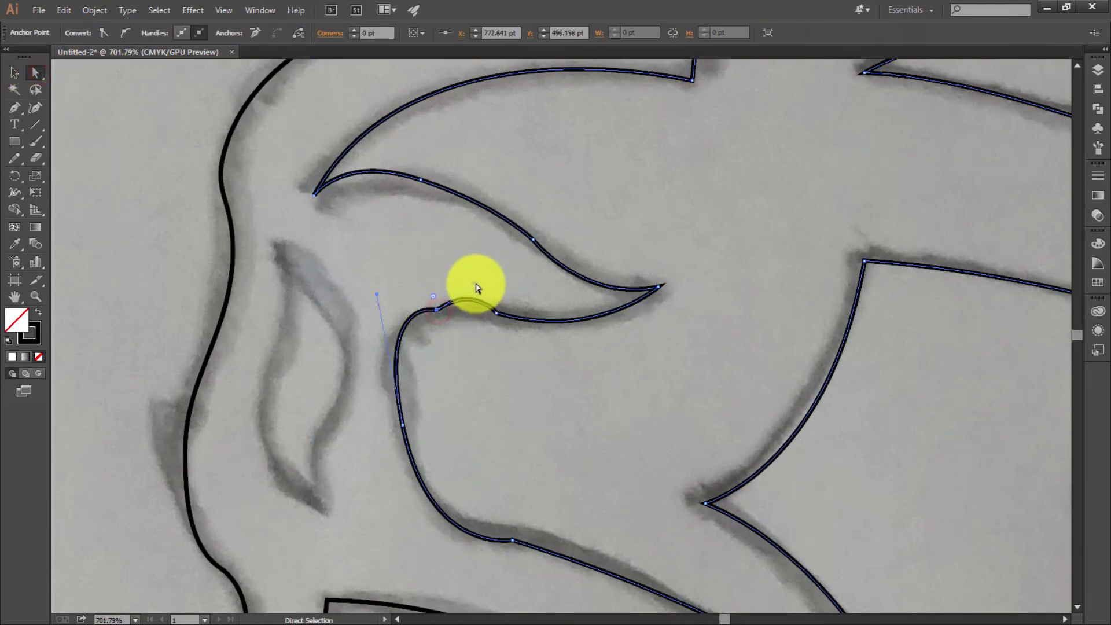
{"action": "left_click_drag", "start_coordinate": [473, 284], "coordinate": [478, 314]}
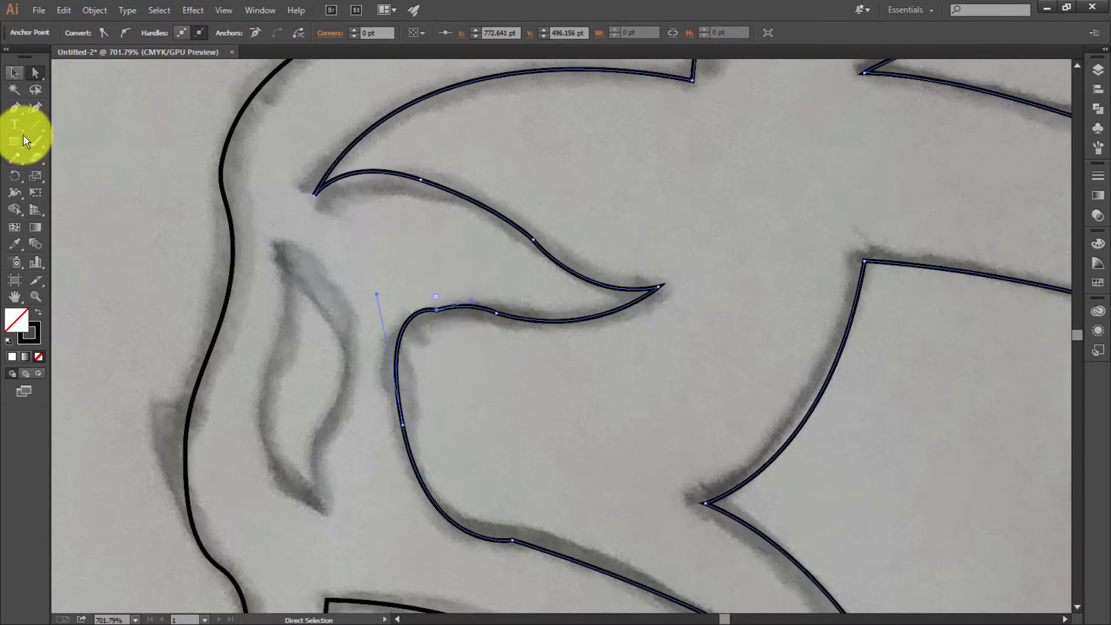
- Redraw the eye's inner curve with the Pencil, deselect, and fit the artboard in view
{"action": "left_click", "coordinate": [14, 157]}
{"action": "left_click_drag", "start_coordinate": [435, 307], "coordinate": [481, 303]}
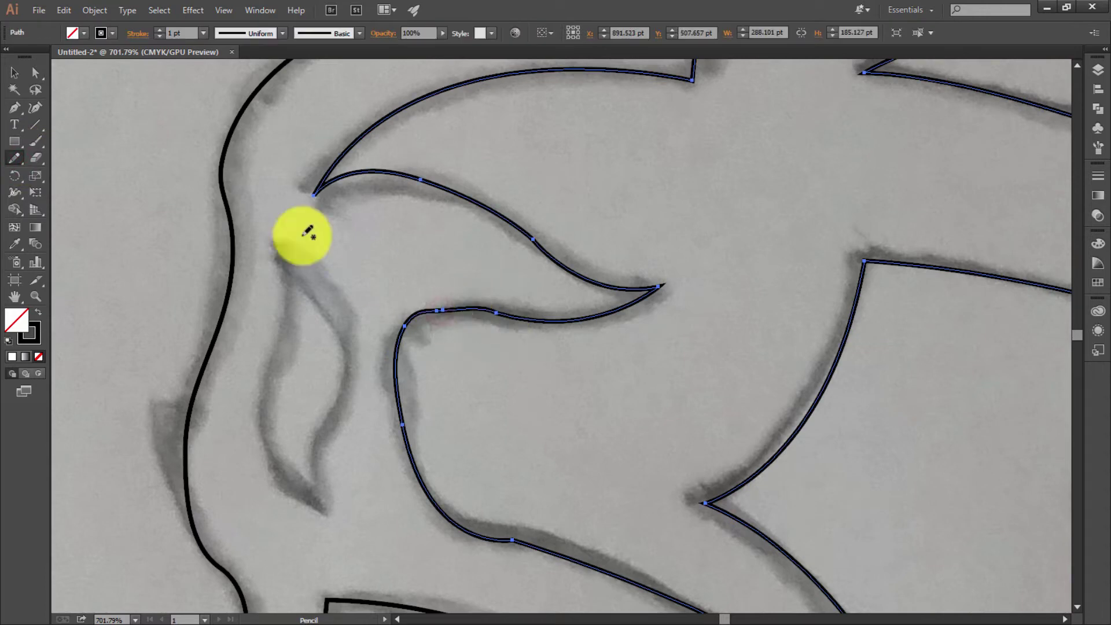
{"action": "left_click", "coordinate": [17, 71]}
{"action": "left_click", "coordinate": [243, 153]}
{"action": "scroll", "coordinate": [210, 273], "scroll_direction": "up", "scroll_amount": 3}
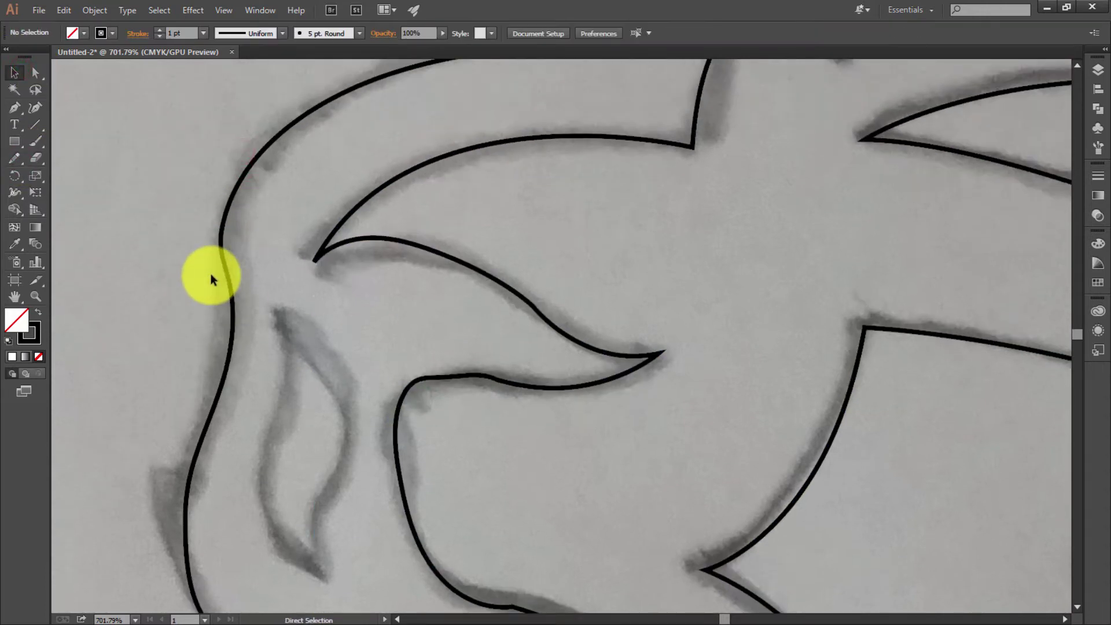
{"action": "key", "text": "ctrl+0"}
- Zoom in on the face and trace the small crescent shape near the eye with curved Pen anchors
{"action": "key", "text": "z"}
{"action": "left_click_drag", "start_coordinate": [429, 278], "coordinate": [698, 454]}
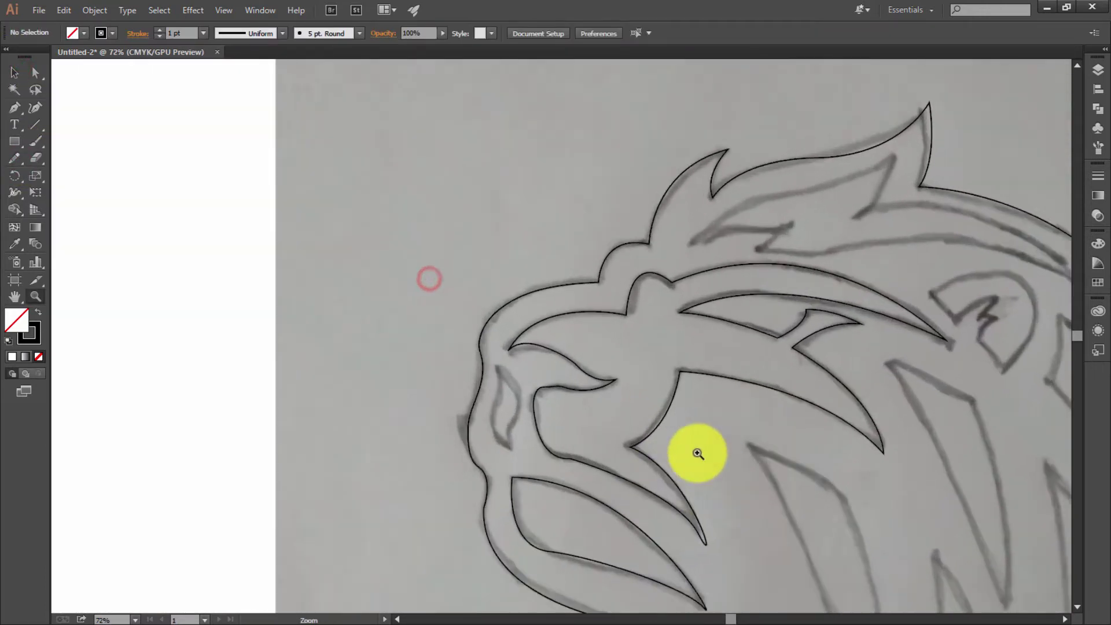
{"action": "left_click_drag", "start_coordinate": [585, 456], "coordinate": [256, 193]}
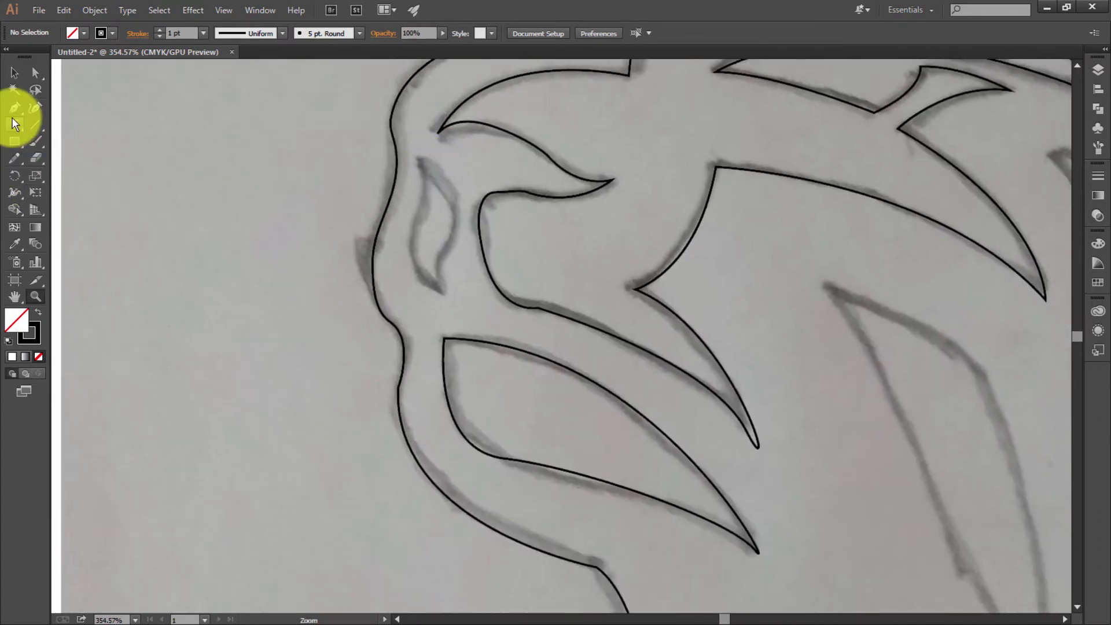
{"action": "left_click", "coordinate": [15, 110]}
{"action": "left_click", "coordinate": [416, 164]}
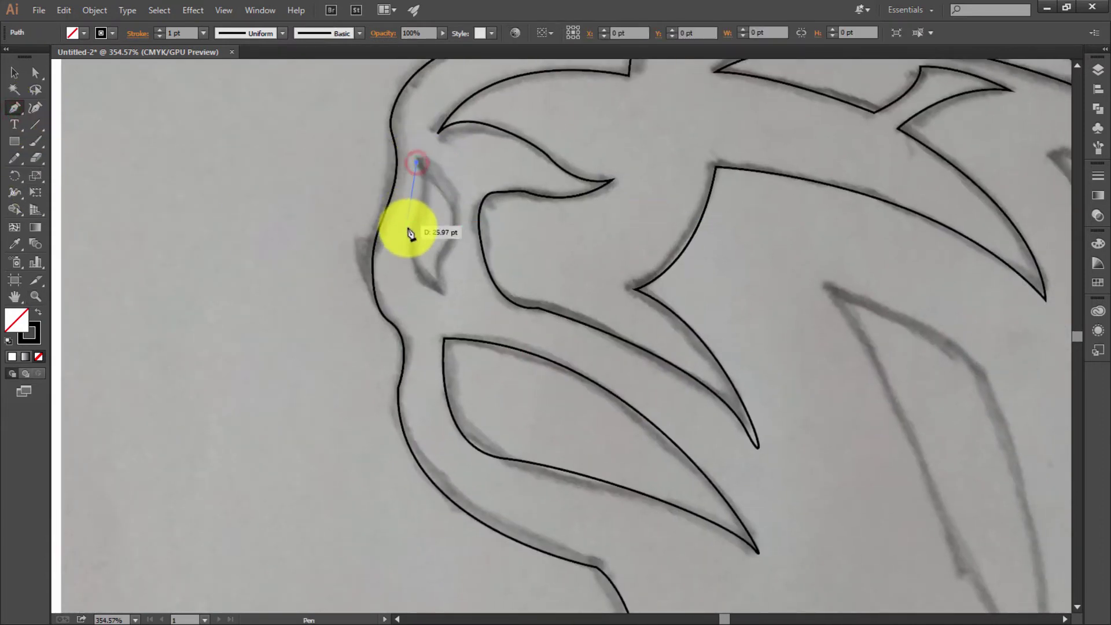
{"action": "left_click_drag", "start_coordinate": [416, 226], "coordinate": [388, 255]}
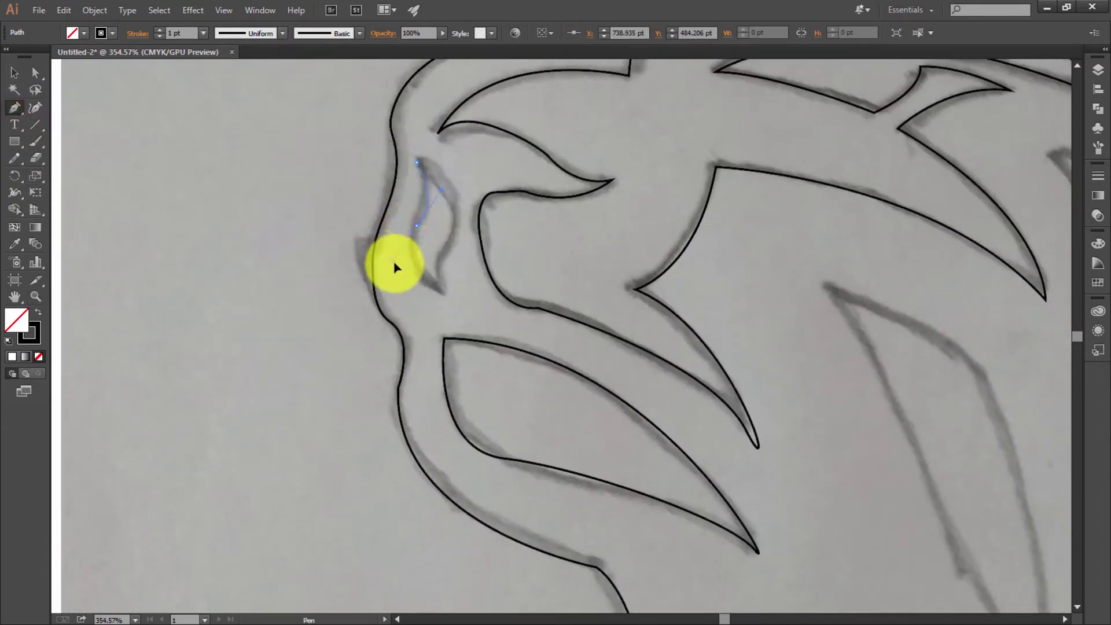
{"action": "mouse_move", "coordinate": [443, 293]}
{"action": "left_mouse_down"}
{"action": "mouse_move", "coordinate": [450, 248]}
{"action": "mouse_move", "coordinate": [470, 230]}
{"action": "left_mouse_up"}
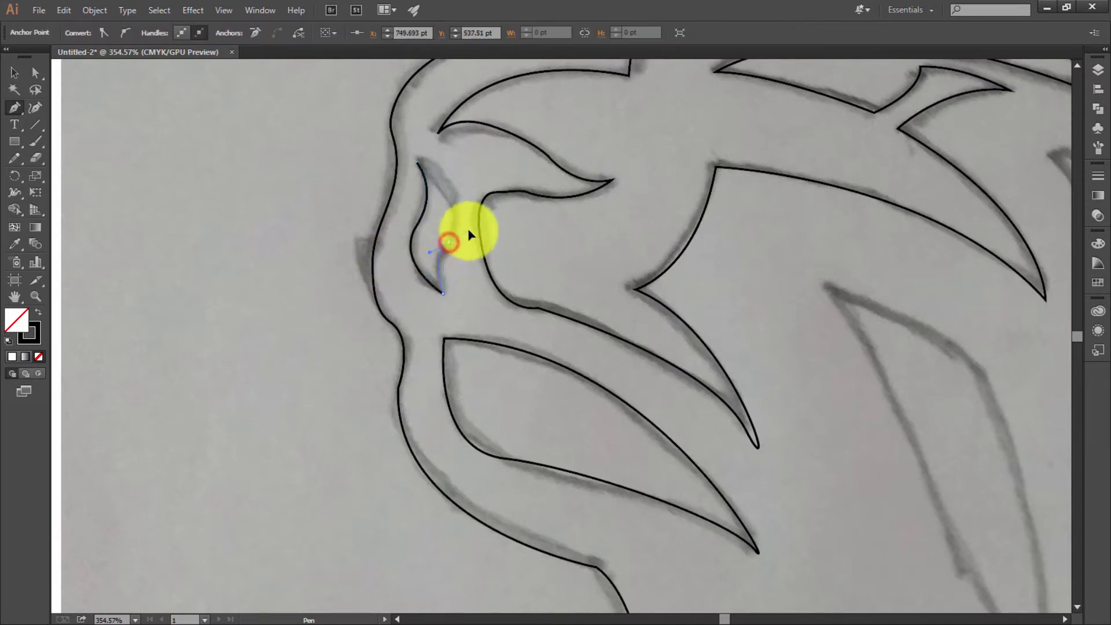
{"action": "left_click", "coordinate": [416, 163]}
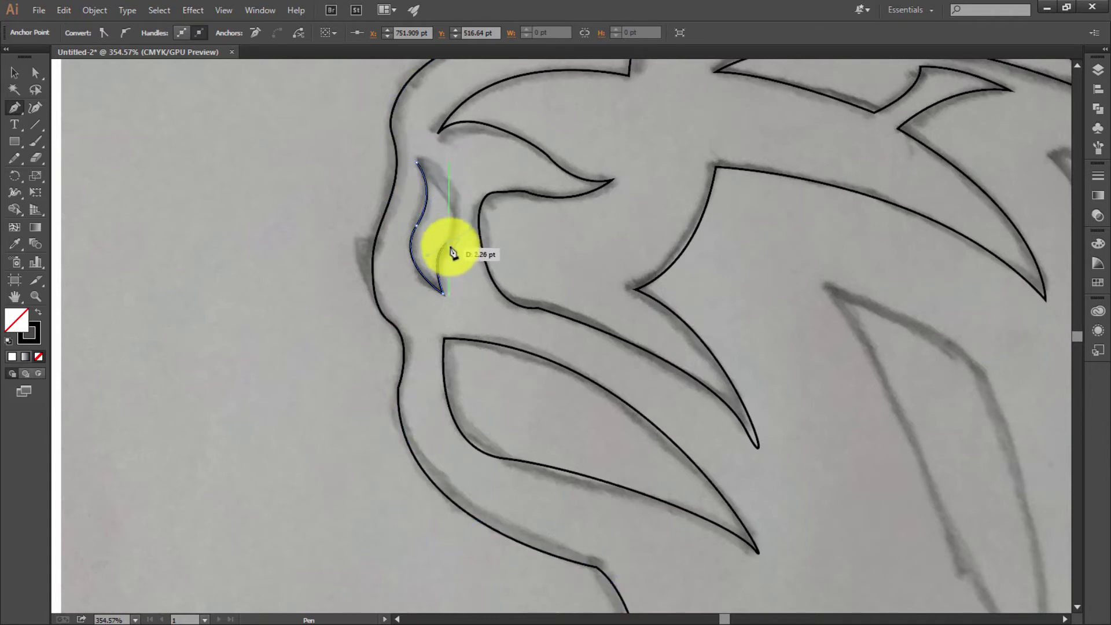
{"action": "left_click_drag", "start_coordinate": [458, 239], "coordinate": [480, 210]}
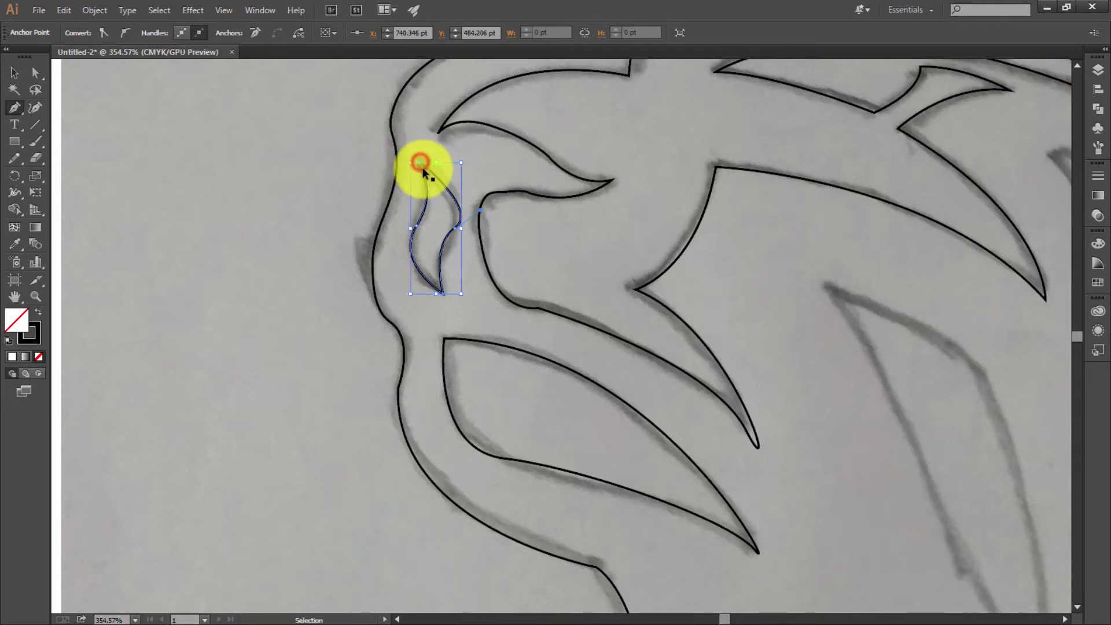
{"action": "left_click_drag", "start_coordinate": [418, 167], "coordinate": [486, 223]}
- Bulge the crescent's right edge outward by pulling its anchors and redrawing it freehand
{"action": "left_click", "coordinate": [36, 72]}
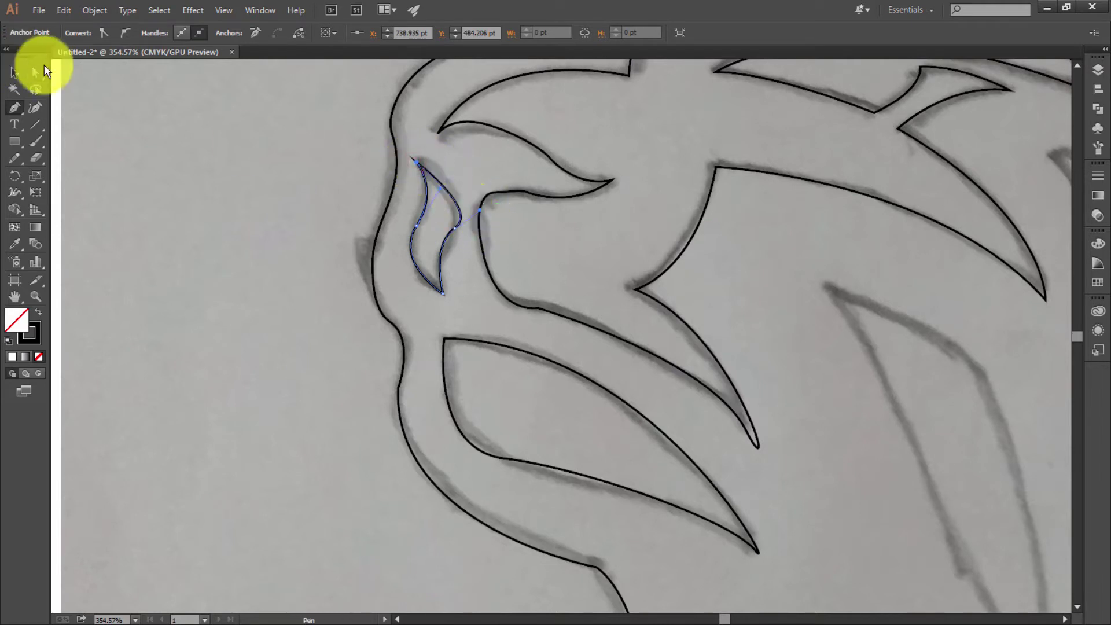
{"action": "mouse_move", "coordinate": [415, 194]}
{"action": "left_mouse_down"}
{"action": "mouse_move", "coordinate": [485, 218]}
{"action": "mouse_move", "coordinate": [472, 203]}
{"action": "left_mouse_up"}
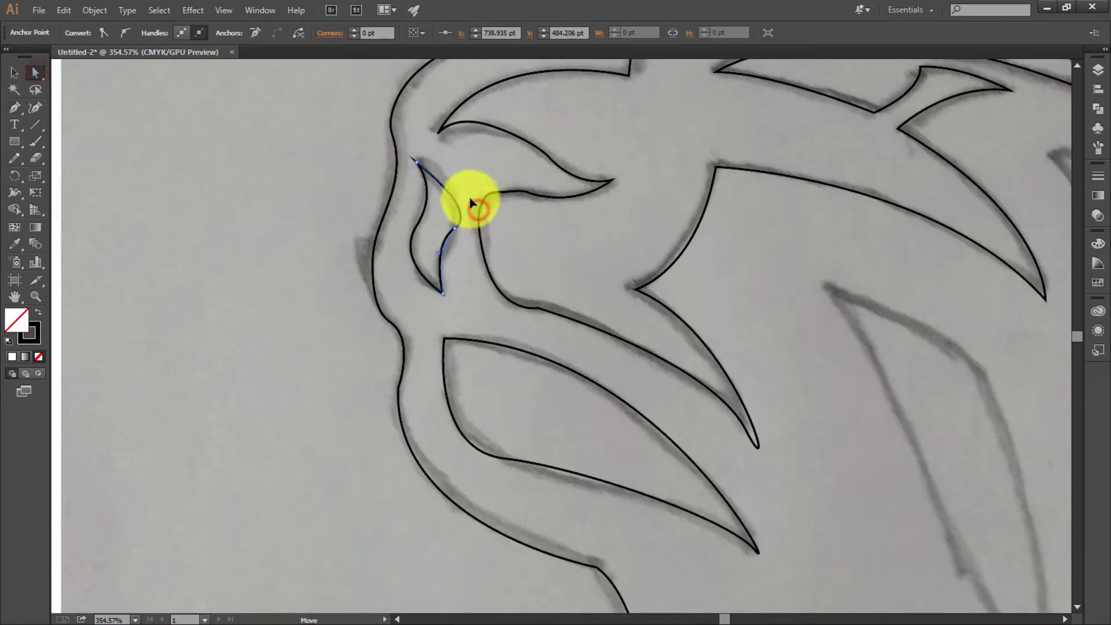
{"action": "left_click", "coordinate": [474, 246]}
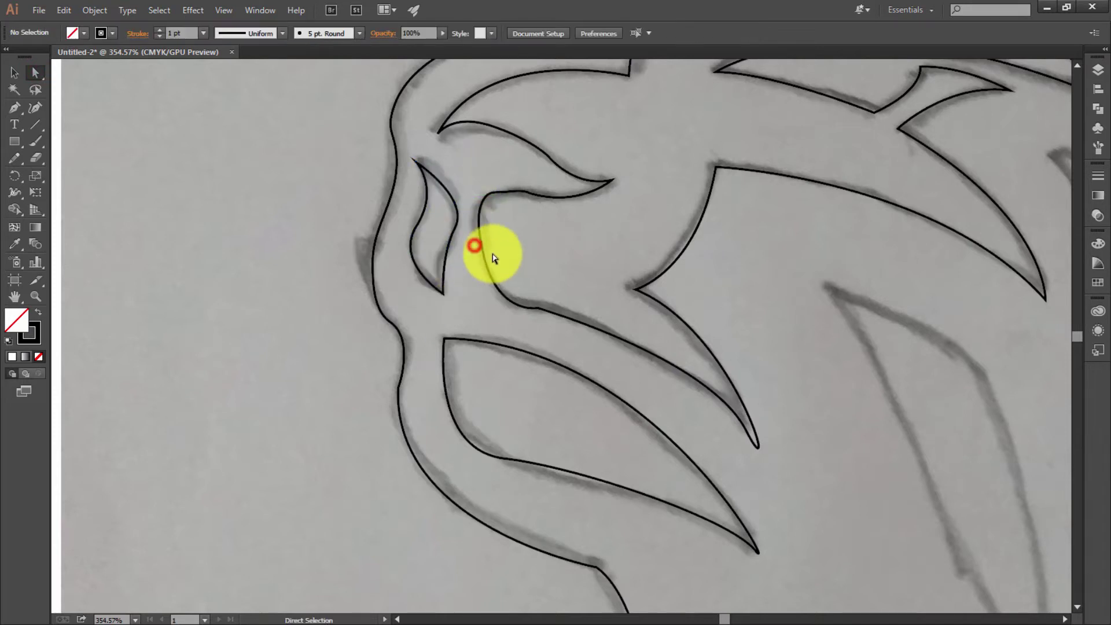
{"action": "left_click", "coordinate": [432, 179]}
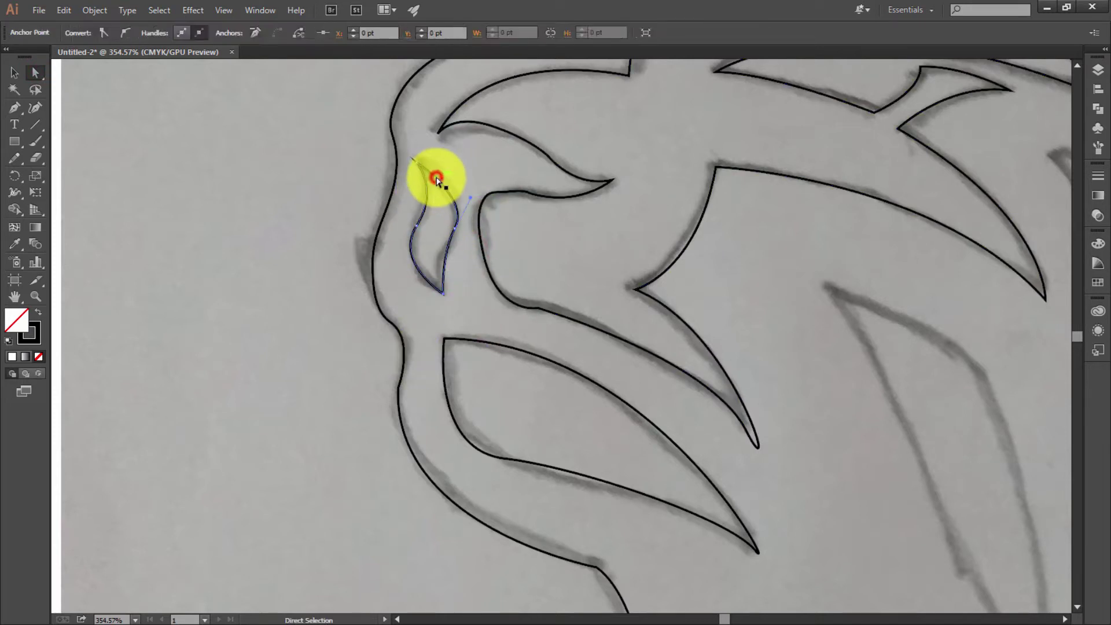
{"action": "left_click", "coordinate": [15, 157]}
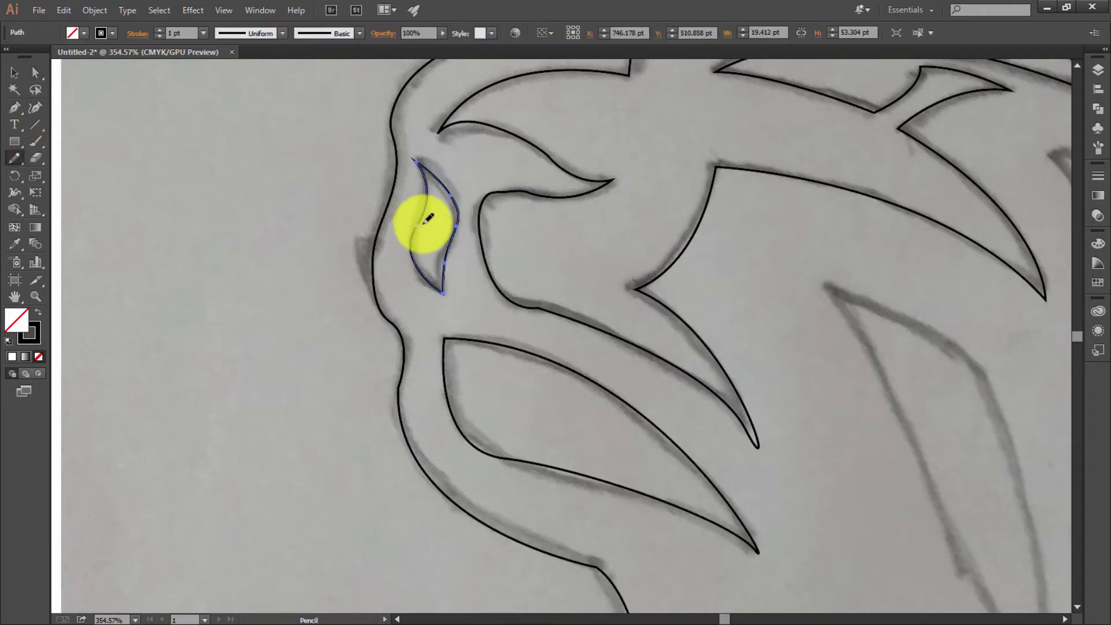
{"action": "left_click_drag", "start_coordinate": [416, 165], "coordinate": [457, 228]}
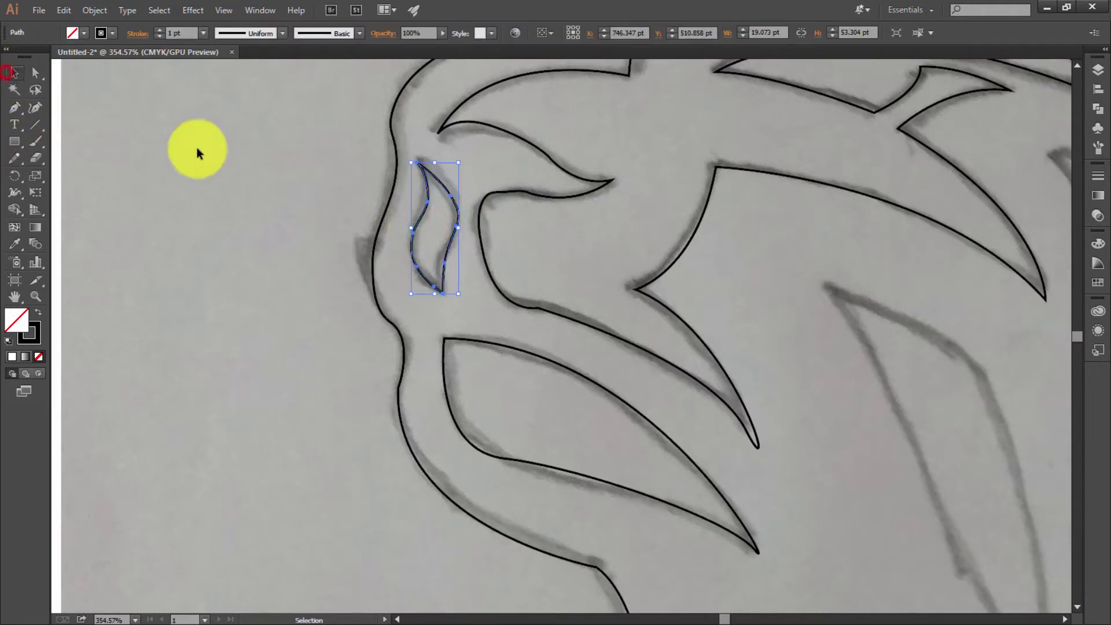
{"action": "left_click", "coordinate": [215, 156]}
{"action": "key", "text": "ctrl+0"}
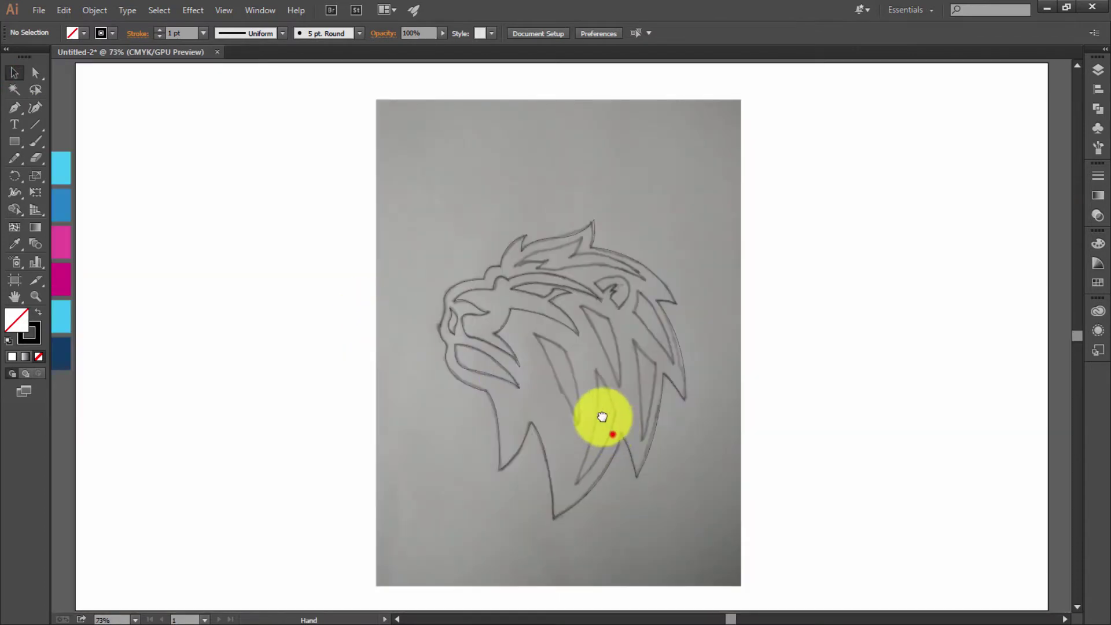
- Trace a thin pointed sliver running down from below the lion's eye and close it
{"action": "left_click_drag", "start_coordinate": [611, 432], "coordinate": [551, 369]}
{"action": "key", "text": "p"}
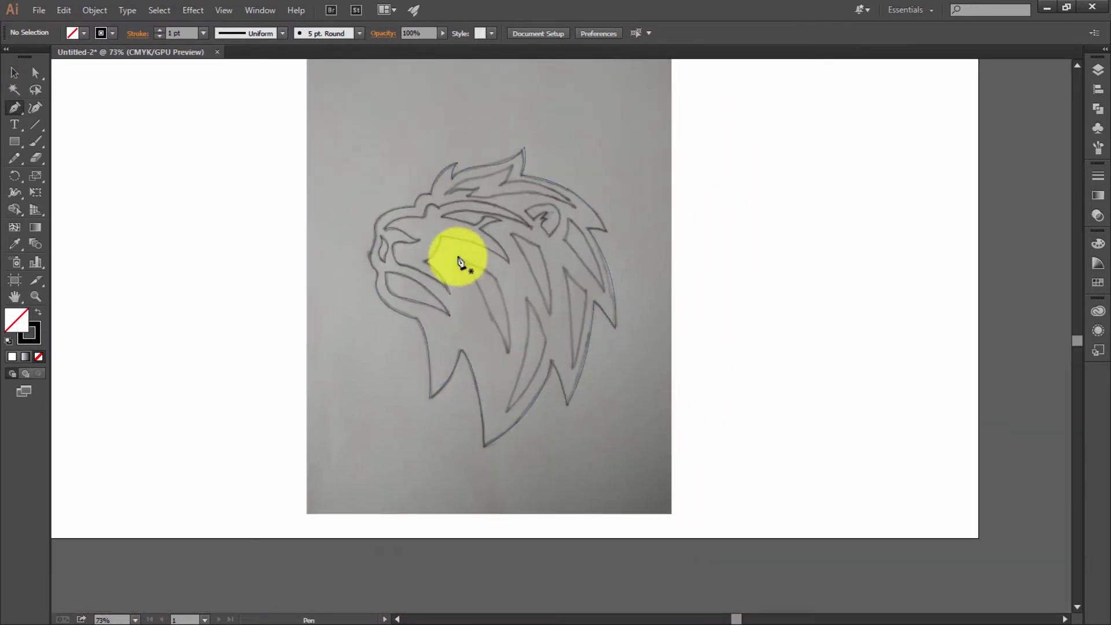
{"action": "left_click", "coordinate": [466, 264]}
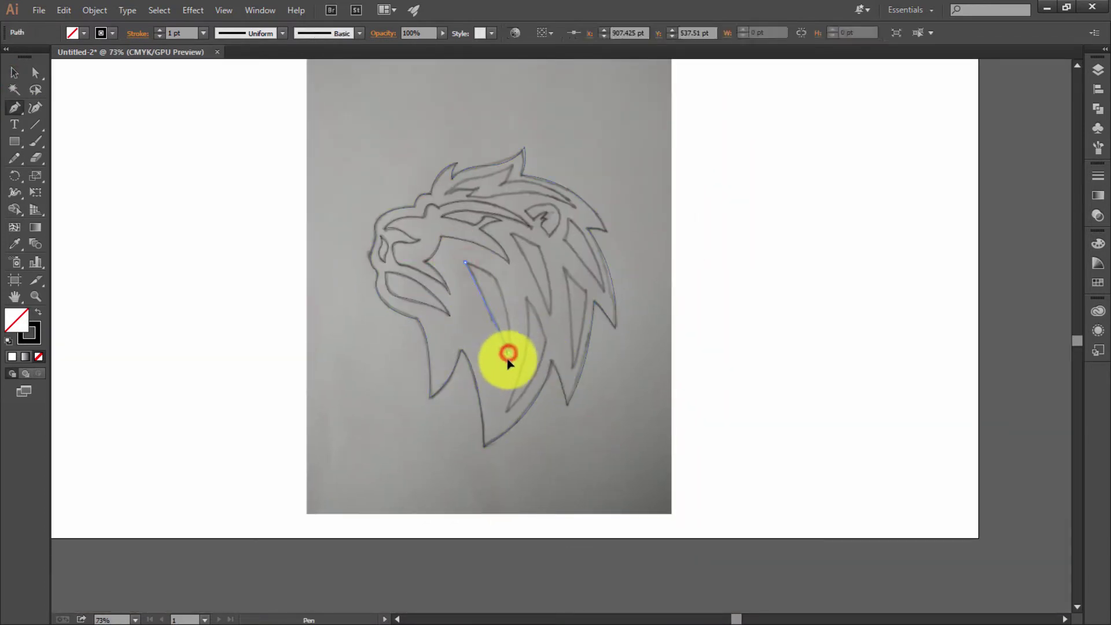
{"action": "mouse_move", "coordinate": [507, 380]}
{"action": "left_mouse_down"}
{"action": "mouse_move", "coordinate": [501, 285]}
{"action": "mouse_move", "coordinate": [465, 263]}
{"action": "left_mouse_up"}
{"action": "left_click", "coordinate": [507, 351]}
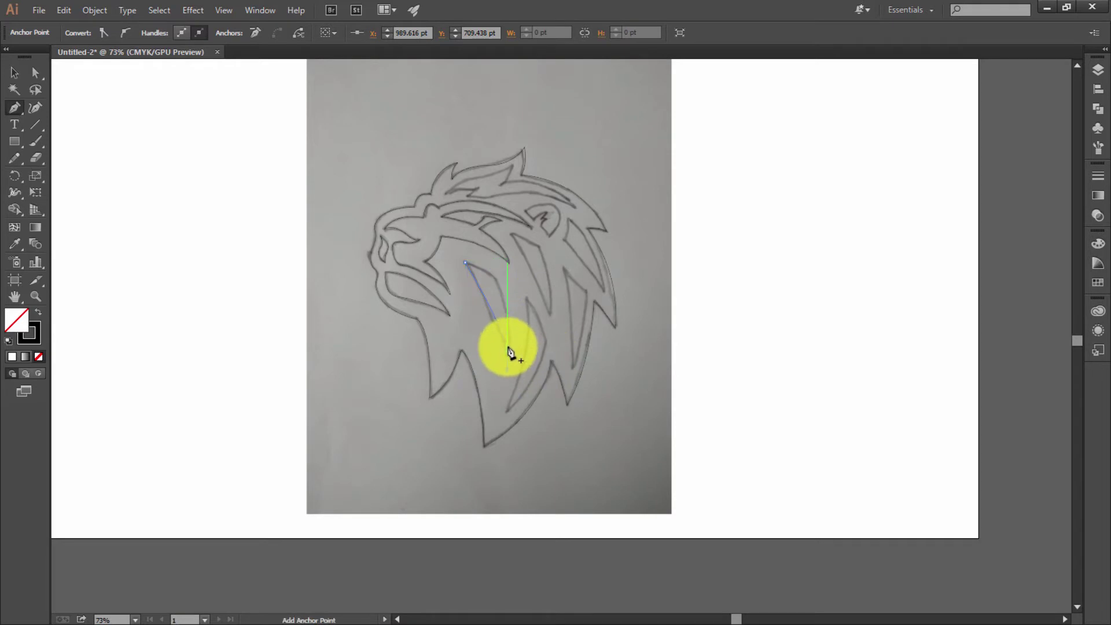
{"action": "left_click_drag", "start_coordinate": [508, 352], "coordinate": [499, 281]}
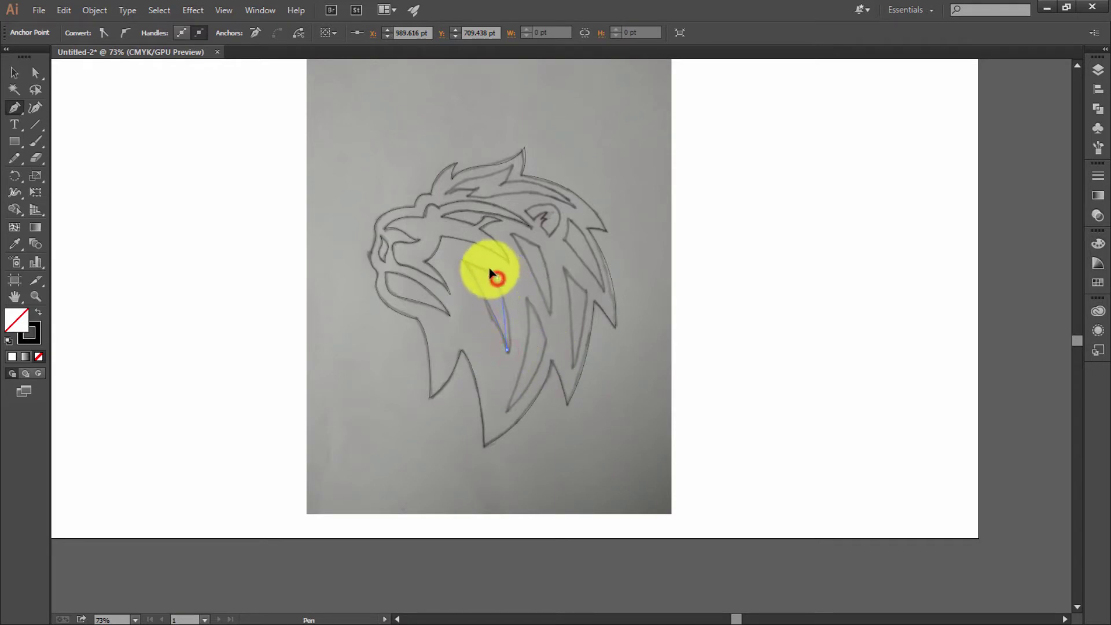
{"action": "mouse_move", "coordinate": [486, 243]}
{"action": "left_mouse_down"}
{"action": "mouse_move", "coordinate": [502, 289]}
{"action": "mouse_move", "coordinate": [466, 265]}
{"action": "left_mouse_up"}
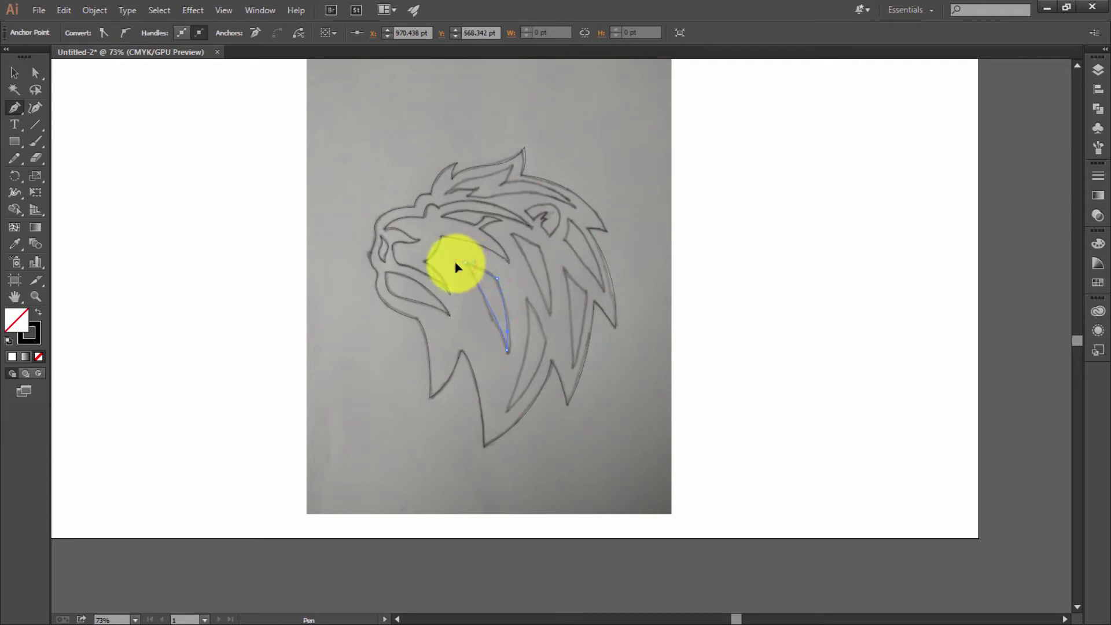
{"action": "left_click", "coordinate": [466, 263]}
- Trace a second pointed shape along a mane streak, then zoom in on the mane
{"action": "left_click", "coordinate": [511, 236]}
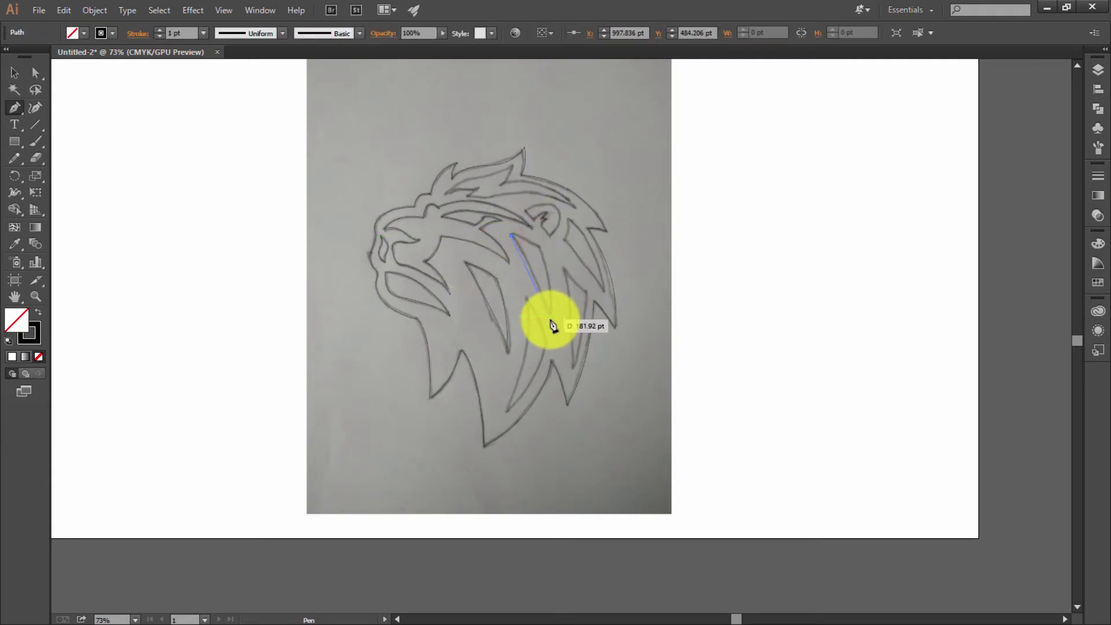
{"action": "mouse_move", "coordinate": [551, 318]}
{"action": "left_mouse_down"}
{"action": "mouse_move", "coordinate": [551, 342]}
{"action": "mouse_move", "coordinate": [531, 241]}
{"action": "left_mouse_up"}
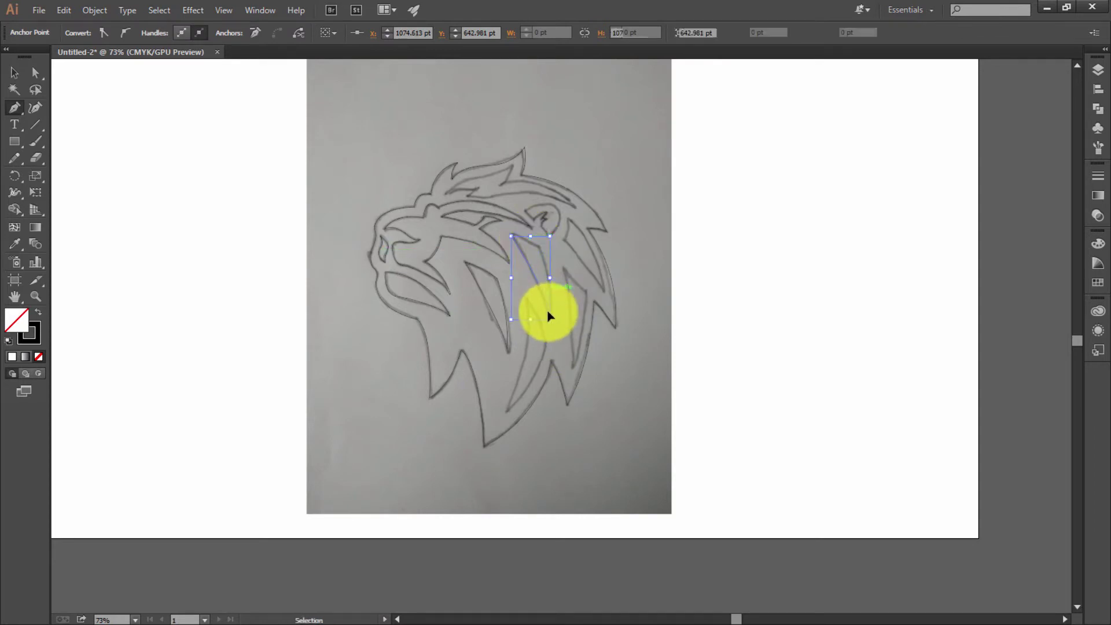
{"action": "left_click", "coordinate": [552, 320]}
{"action": "left_click_drag", "start_coordinate": [552, 323], "coordinate": [540, 254]}
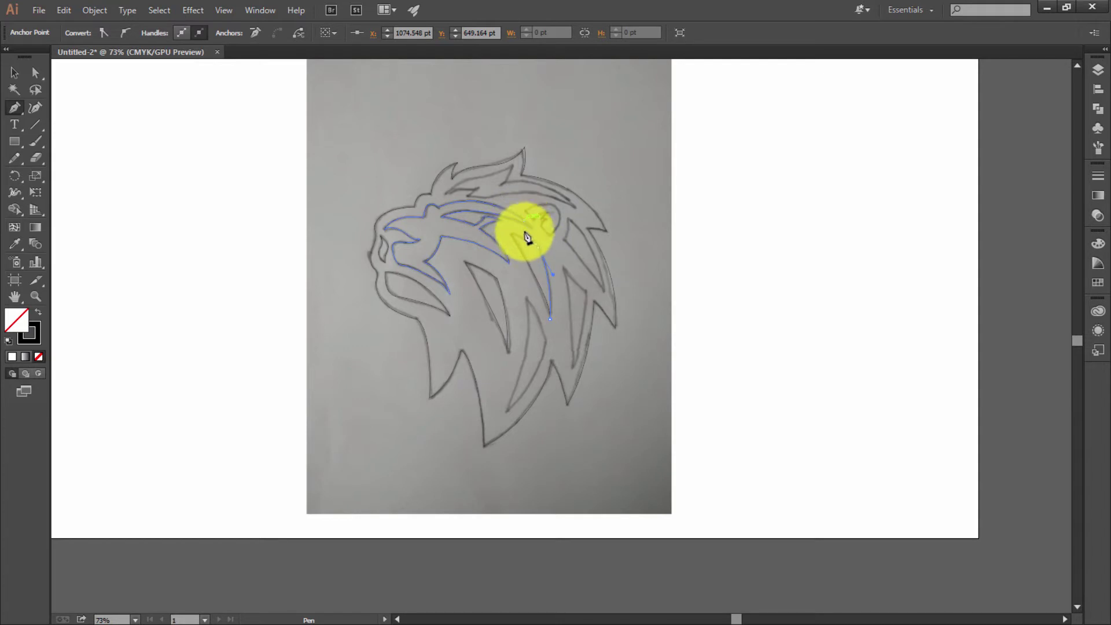
{"action": "left_click", "coordinate": [542, 257]}
{"action": "left_click_drag", "start_coordinate": [539, 253], "coordinate": [514, 243]}
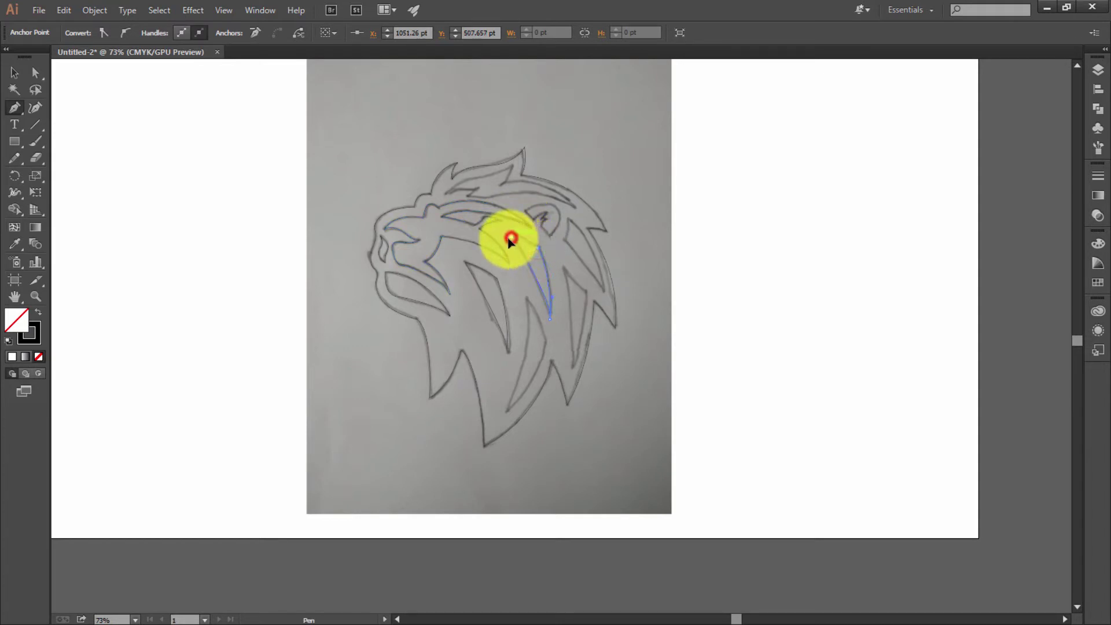
{"action": "left_click_drag", "start_coordinate": [592, 319], "coordinate": [570, 289]}
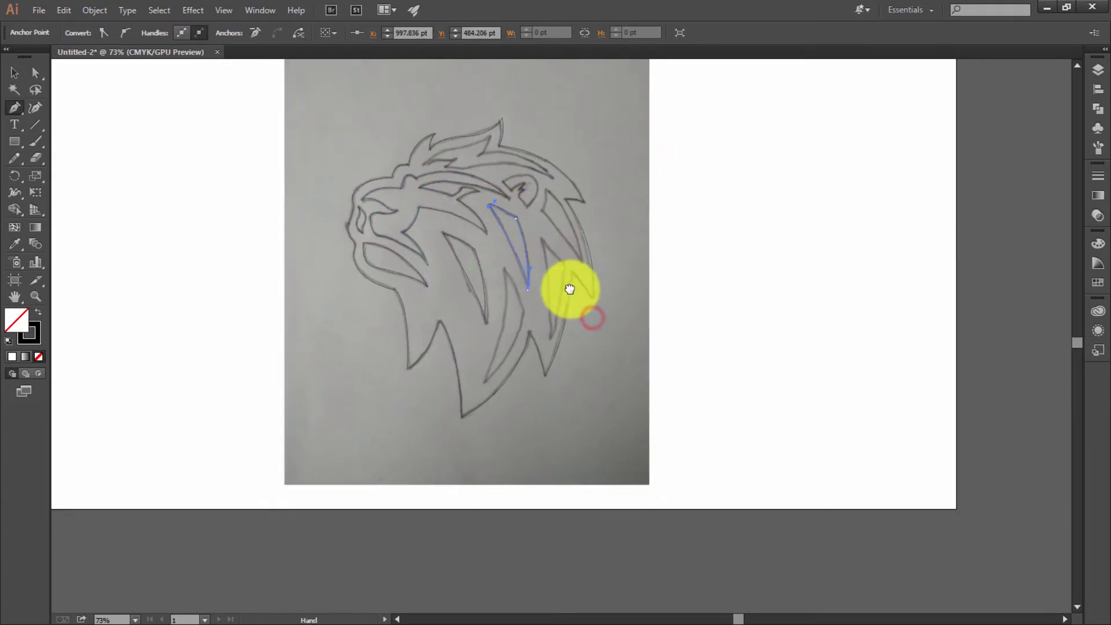
{"action": "key", "text": "z"}
{"action": "left_click", "coordinate": [633, 431]}
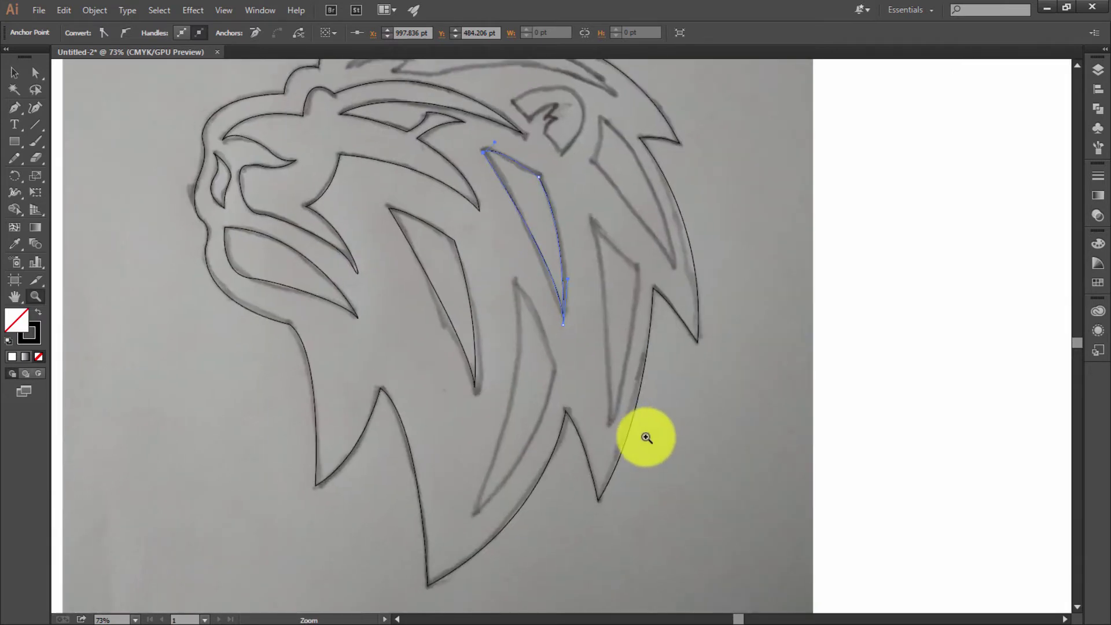
- Trace the long lower mane streak as a closed sliver with a sharp bottom point
{"action": "scroll", "coordinate": [608, 405], "scroll_direction": "down", "scroll_amount": 2}
{"action": "key", "text": "p"}
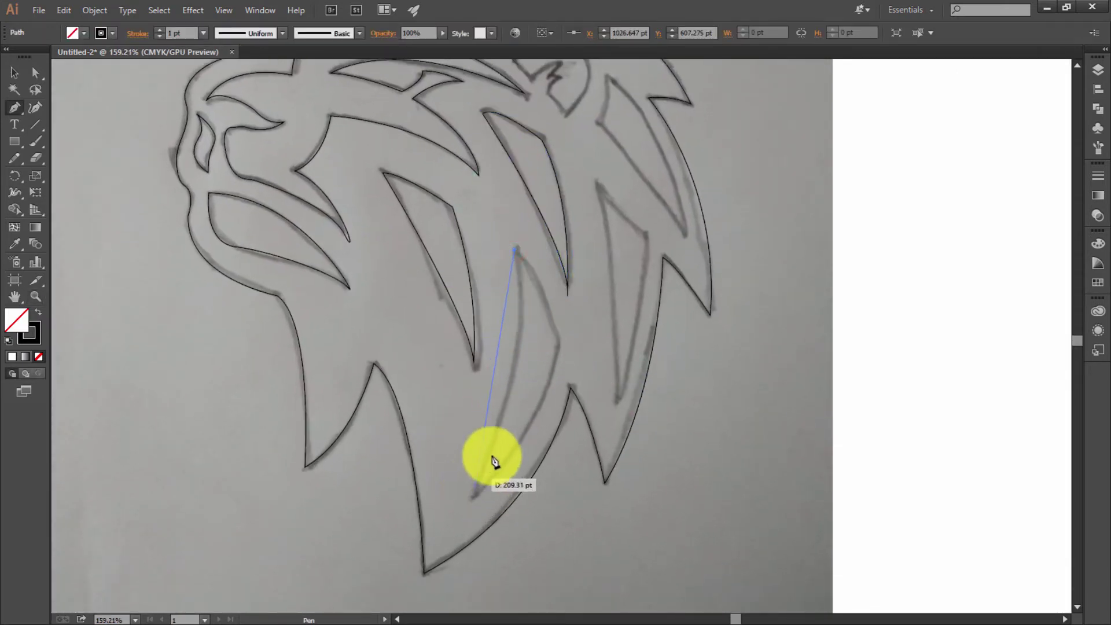
{"action": "key", "text": "ctrl"}
{"action": "scroll", "coordinate": [518, 283], "scroll_direction": "up", "scroll_amount": 2}
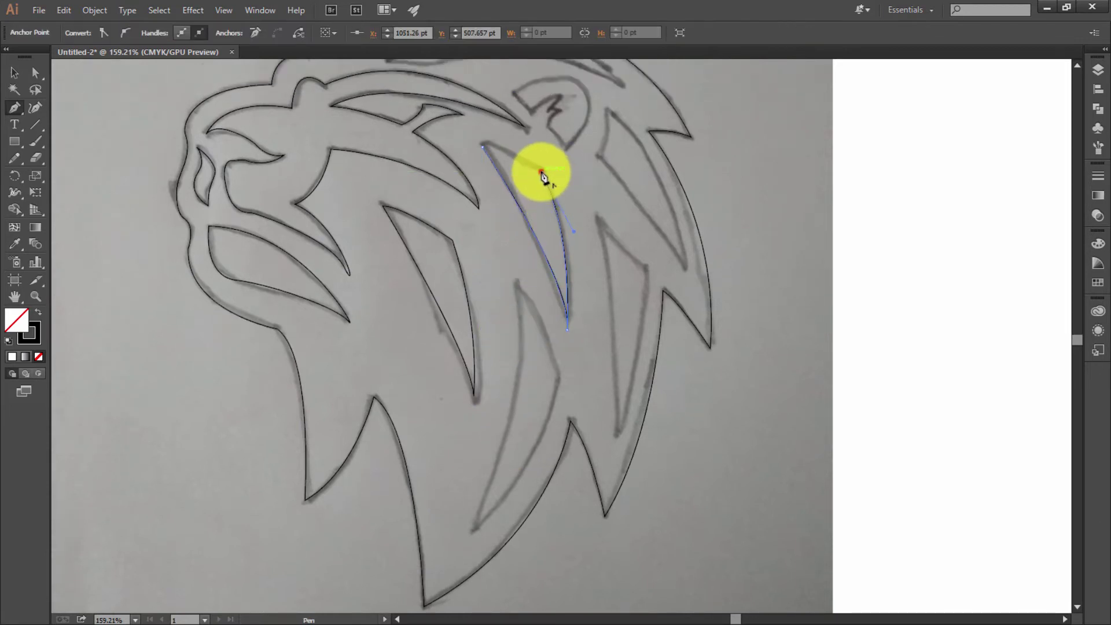
{"action": "left_click_drag", "start_coordinate": [542, 172], "coordinate": [473, 154]}
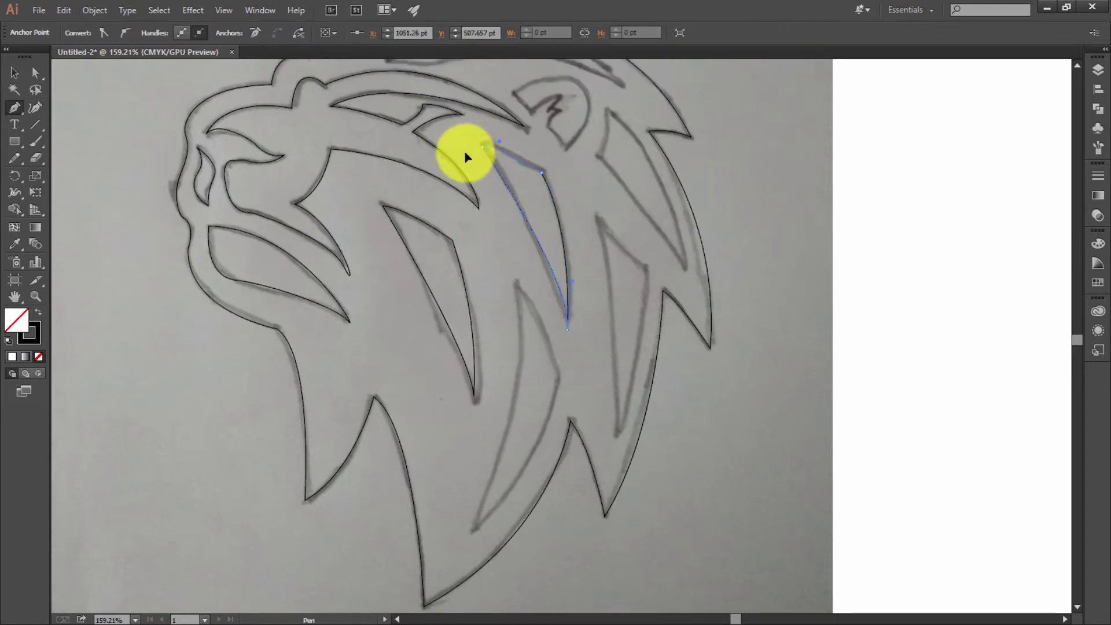
{"action": "left_click", "coordinate": [521, 290], "text": "ctrl"}
{"action": "left_click", "coordinate": [514, 283]}
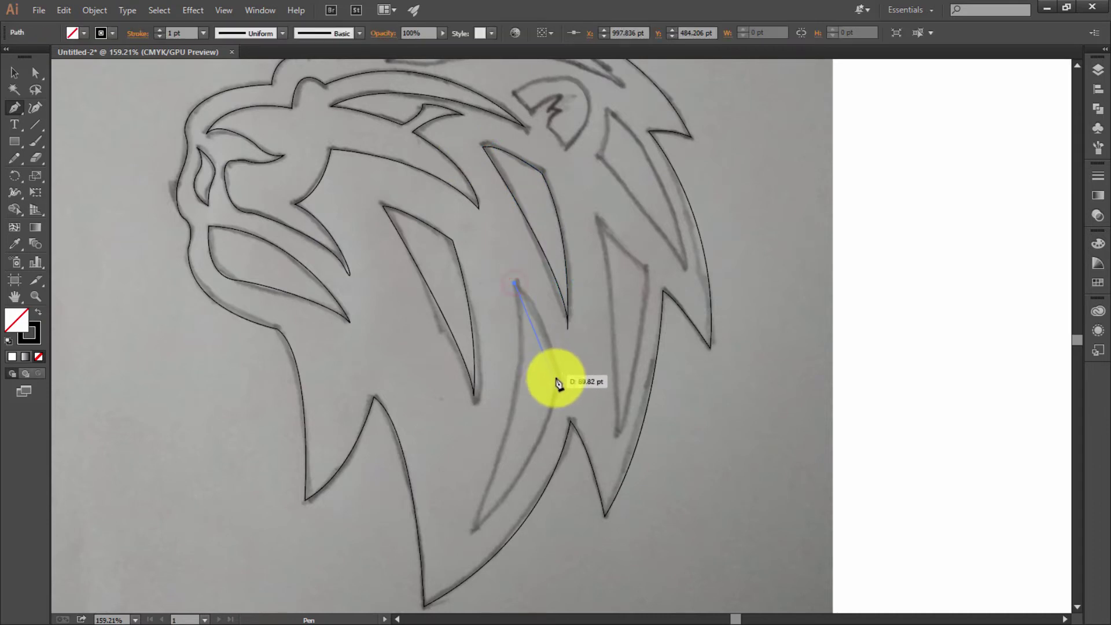
{"action": "left_click_drag", "start_coordinate": [558, 373], "coordinate": [554, 408]}
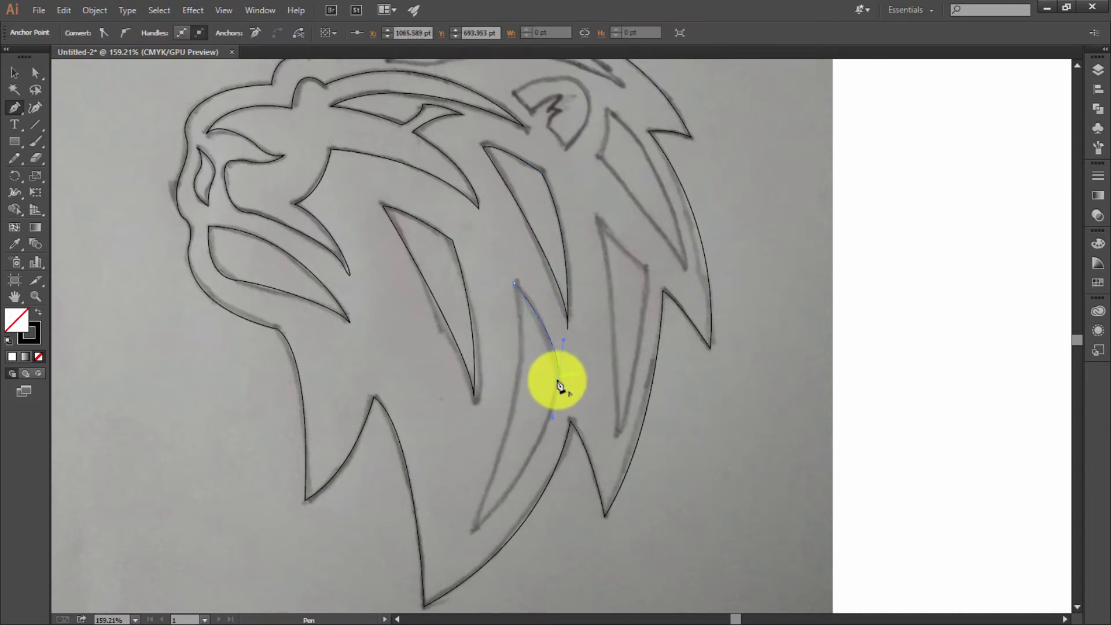
{"action": "scroll", "coordinate": [556, 388], "scroll_direction": "down", "scroll_amount": 1}
{"action": "scroll", "coordinate": [557, 389], "scroll_direction": "down", "scroll_amount": 3}
{"action": "left_click_drag", "start_coordinate": [473, 464], "coordinate": [405, 528]}
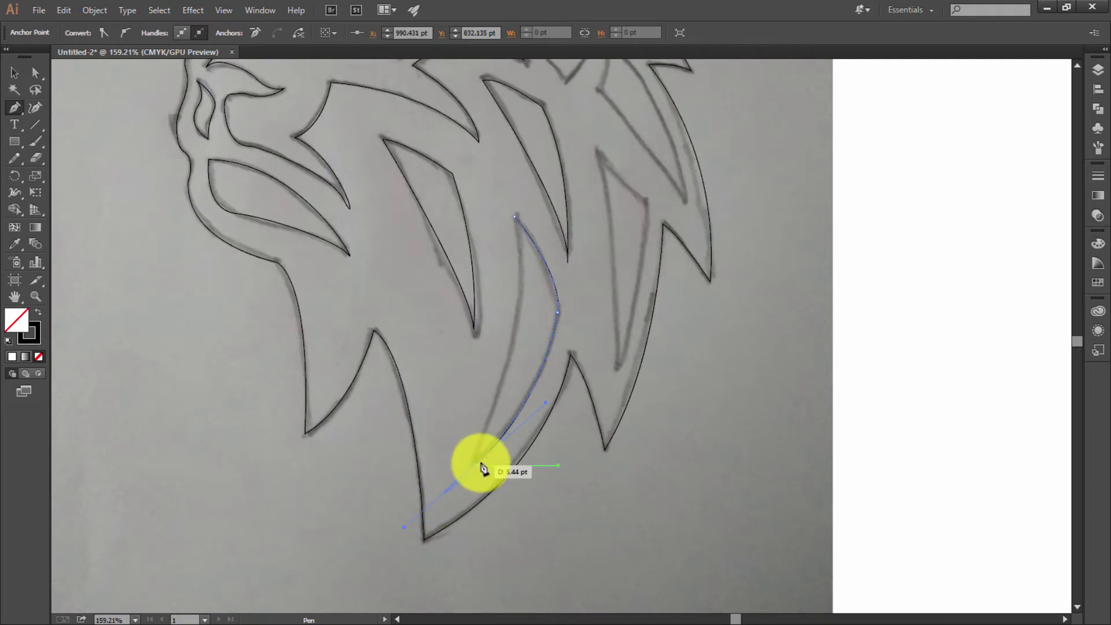
{"action": "left_click", "coordinate": [473, 465]}
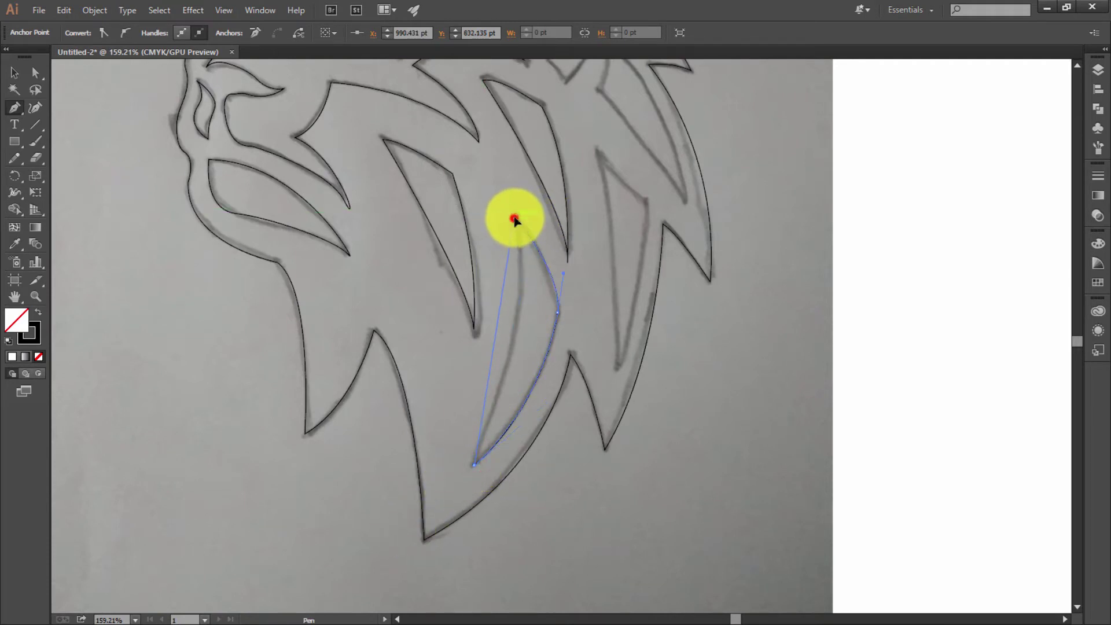
{"action": "left_click_drag", "start_coordinate": [515, 218], "coordinate": [495, 140]}
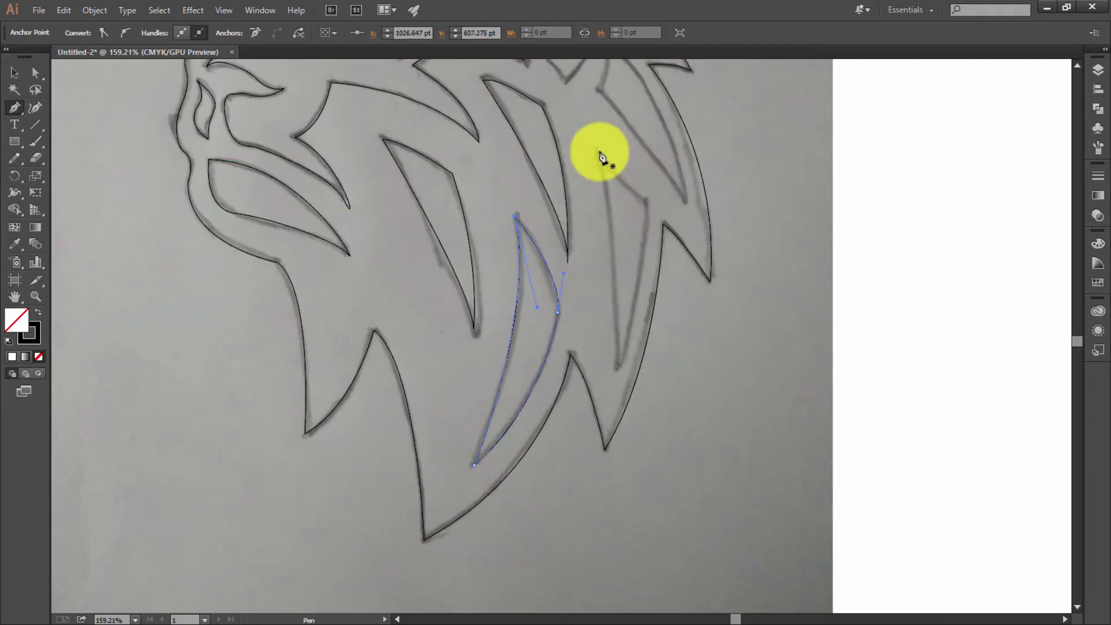
- Trace the right-hand mane streak as a closed pointed shape with sharp corners
{"action": "mouse_move", "coordinate": [598, 150]}
{"action": "left_mouse_down"}
{"action": "mouse_move", "coordinate": [613, 388]}
{"action": "mouse_move", "coordinate": [604, 426]}
{"action": "left_mouse_up"}
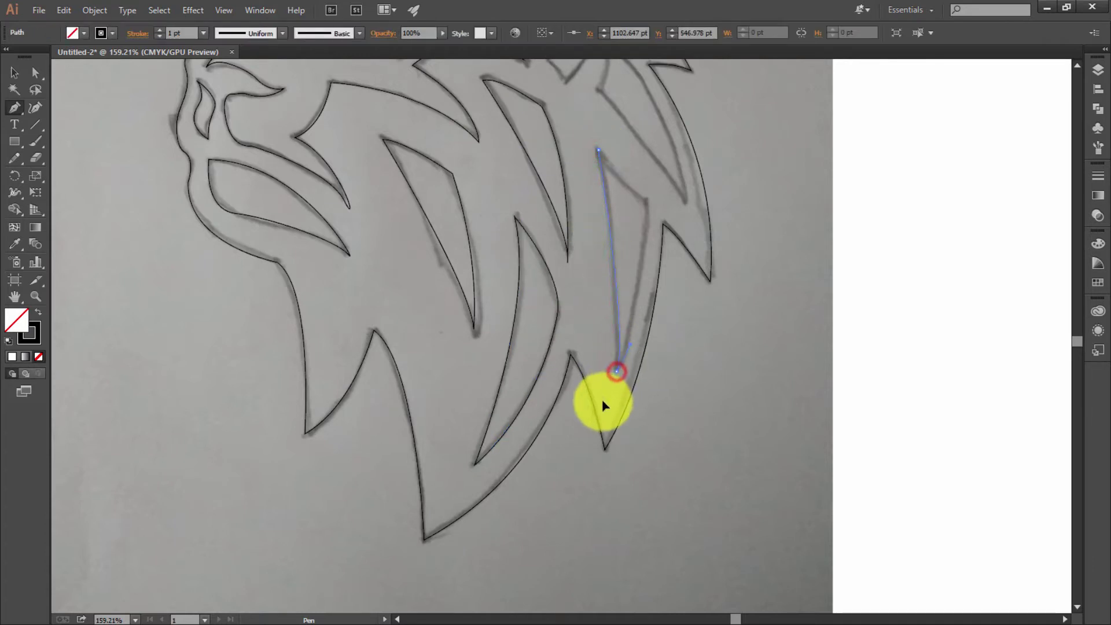
{"action": "left_click", "coordinate": [617, 371]}
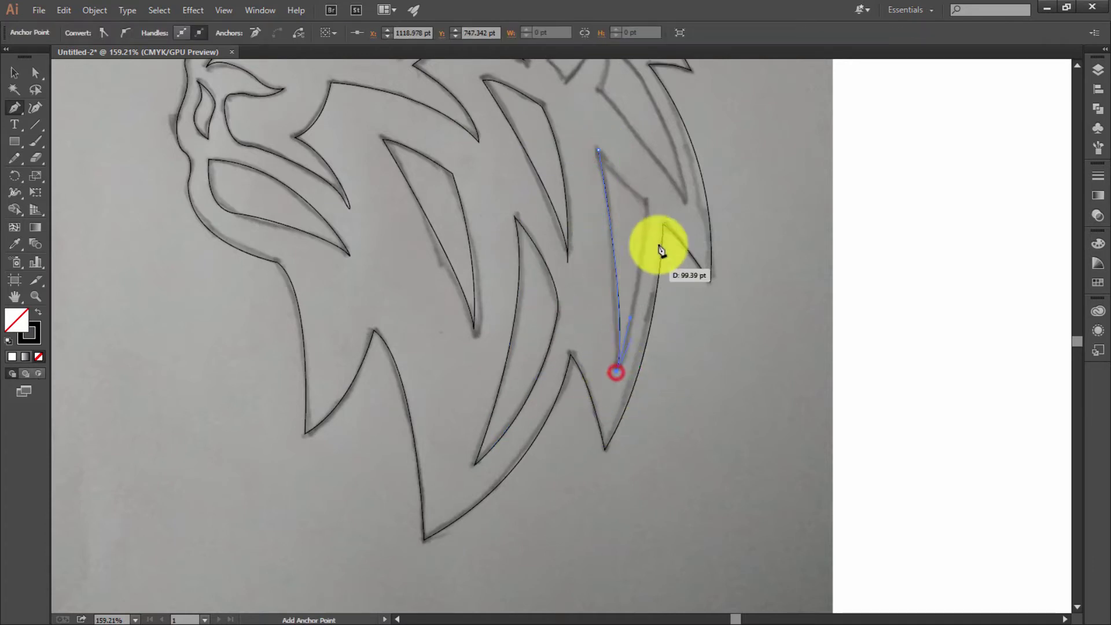
{"action": "left_click", "coordinate": [646, 199]}
{"action": "mouse_move", "coordinate": [644, 196]}
{"action": "left_mouse_down"}
{"action": "mouse_move", "coordinate": [642, 158]}
{"action": "mouse_move", "coordinate": [645, 210]}
{"action": "left_mouse_up"}
{"action": "left_click", "coordinate": [644, 200]}
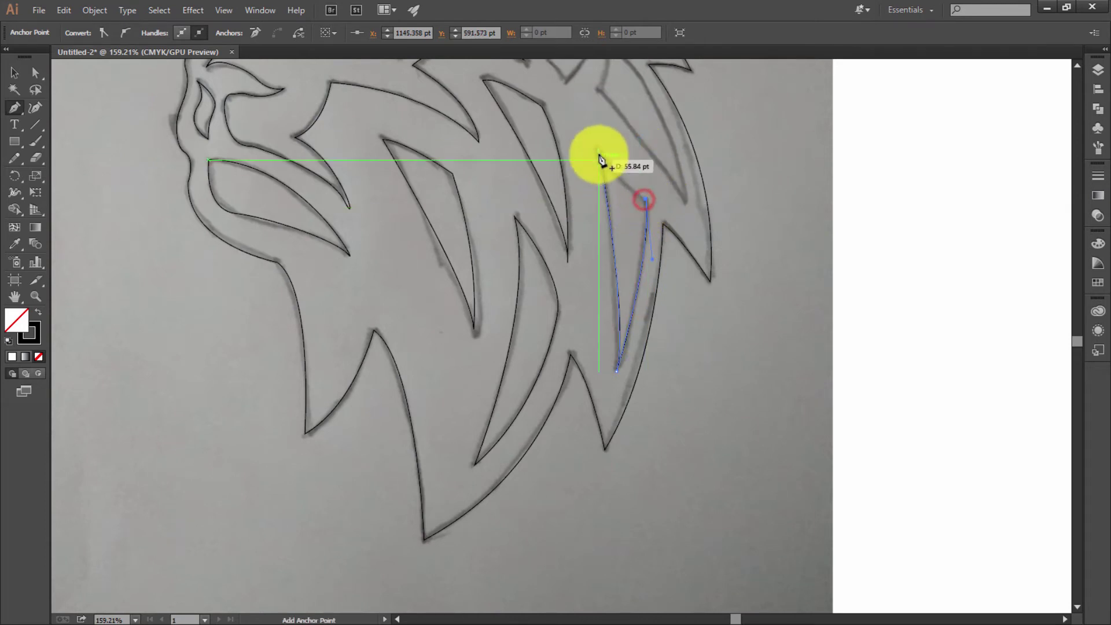
{"action": "left_click", "coordinate": [587, 156]}
- Trace the mane spike beside the ear, closing it with a curved edge
{"action": "scroll", "coordinate": [589, 158], "scroll_direction": "up", "scroll_amount": 3}
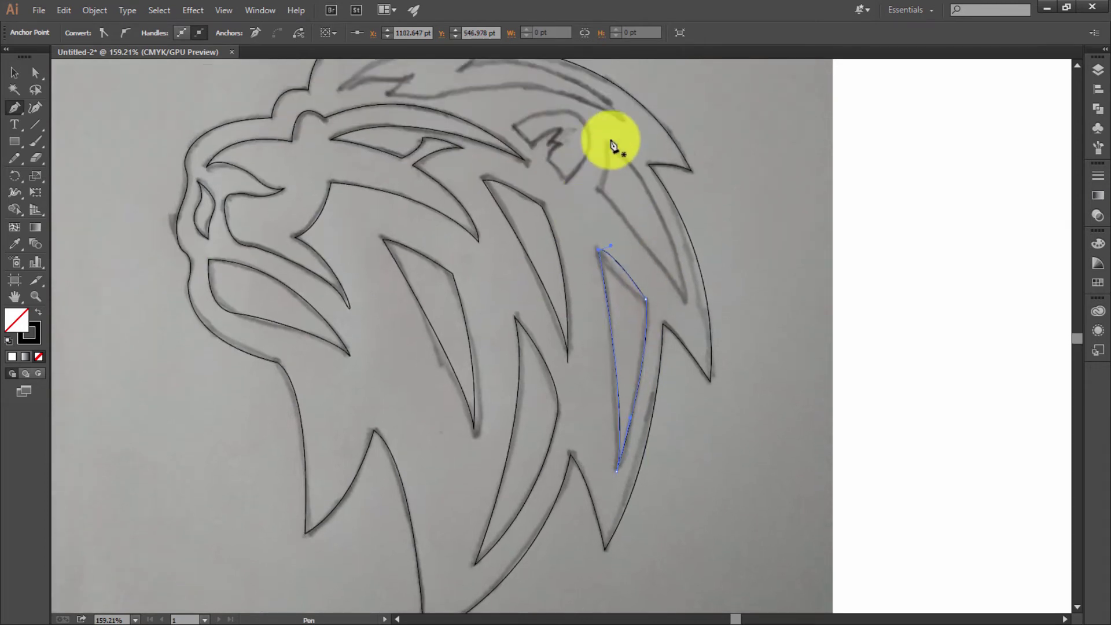
{"action": "left_click", "coordinate": [608, 142]}
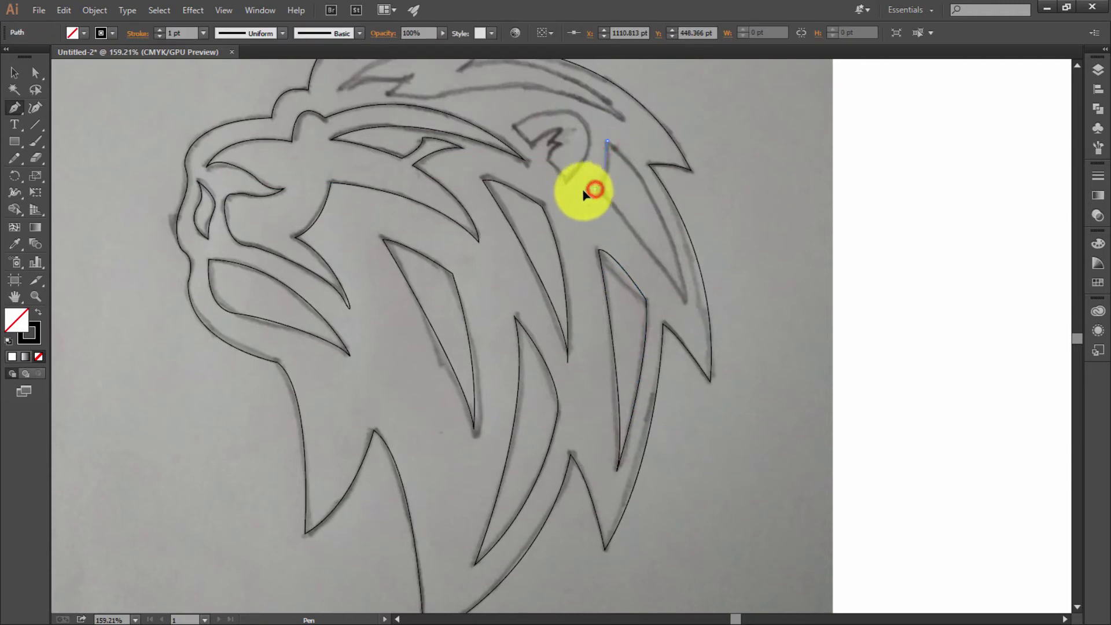
{"action": "left_click_drag", "start_coordinate": [595, 189], "coordinate": [605, 186]}
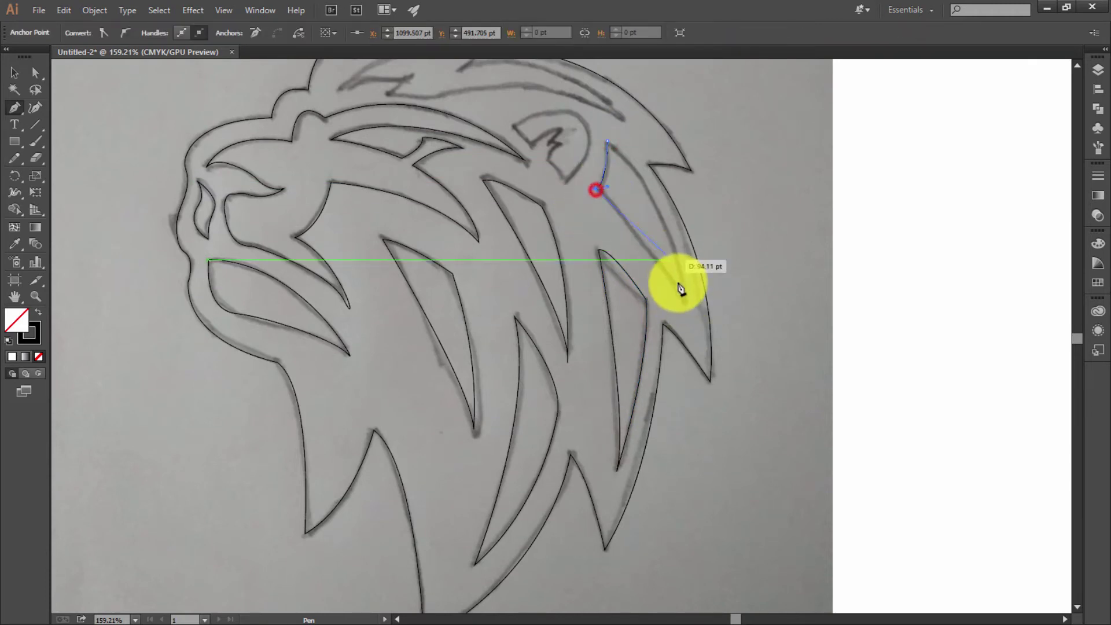
{"action": "left_click", "coordinate": [685, 303]}
{"action": "left_click_drag", "start_coordinate": [692, 344], "coordinate": [731, 379]}
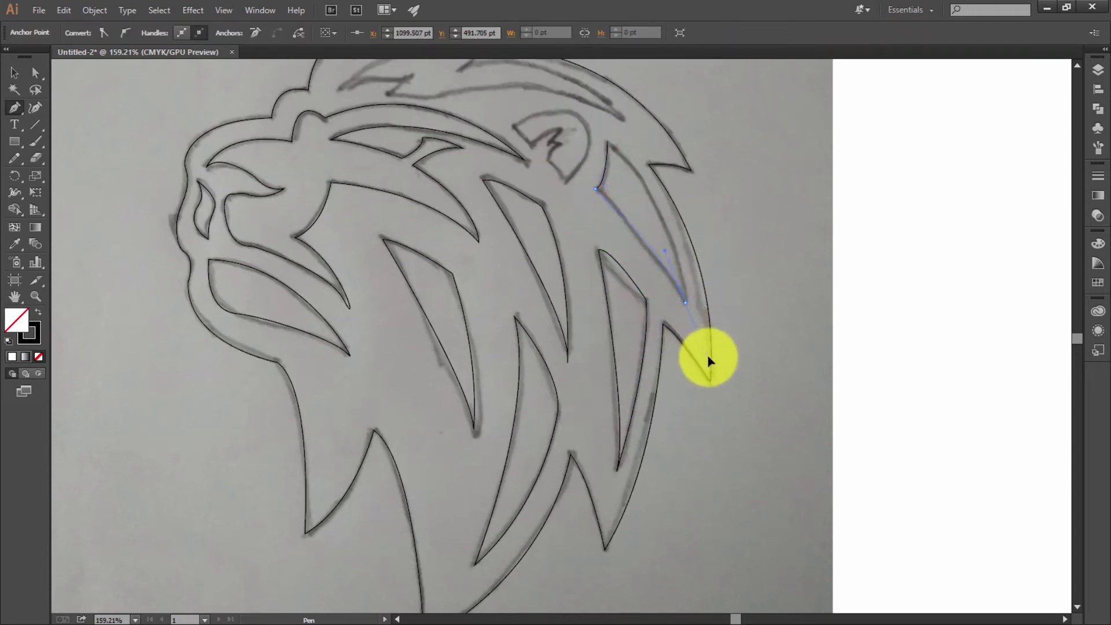
{"action": "left_click", "coordinate": [686, 304]}
{"action": "left_click_drag", "start_coordinate": [608, 145], "coordinate": [551, 100]}
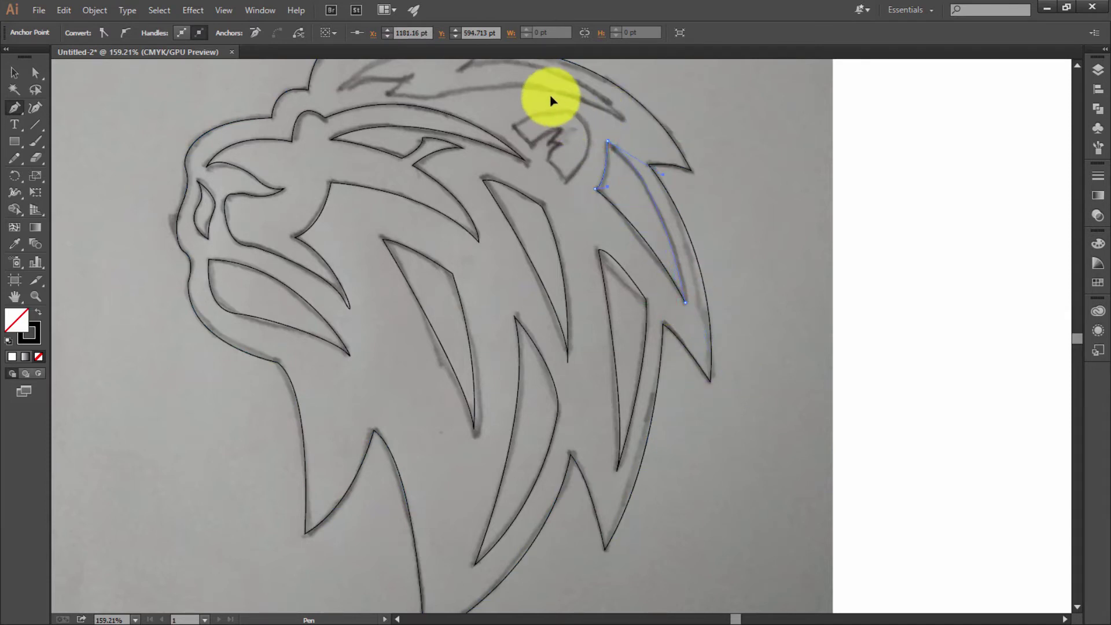
{"action": "scroll", "coordinate": [541, 86], "scroll_direction": "up", "scroll_amount": 2}
- Outline the brow highlight's top edge from its left end up to the tip and along the mane
{"action": "scroll", "coordinate": [558, 169], "scroll_direction": "up", "scroll_amount": 2}
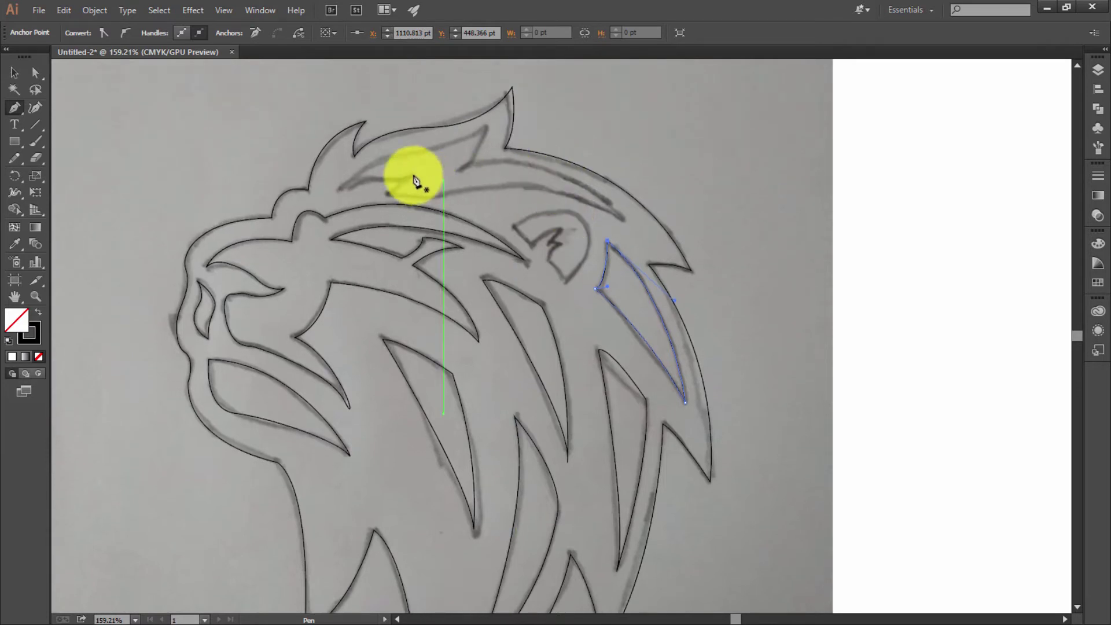
{"action": "left_click", "coordinate": [338, 190]}
{"action": "mouse_move", "coordinate": [410, 154]}
{"action": "left_mouse_down"}
{"action": "mouse_move", "coordinate": [457, 169]}
{"action": "mouse_move", "coordinate": [438, 161]}
{"action": "left_mouse_up"}
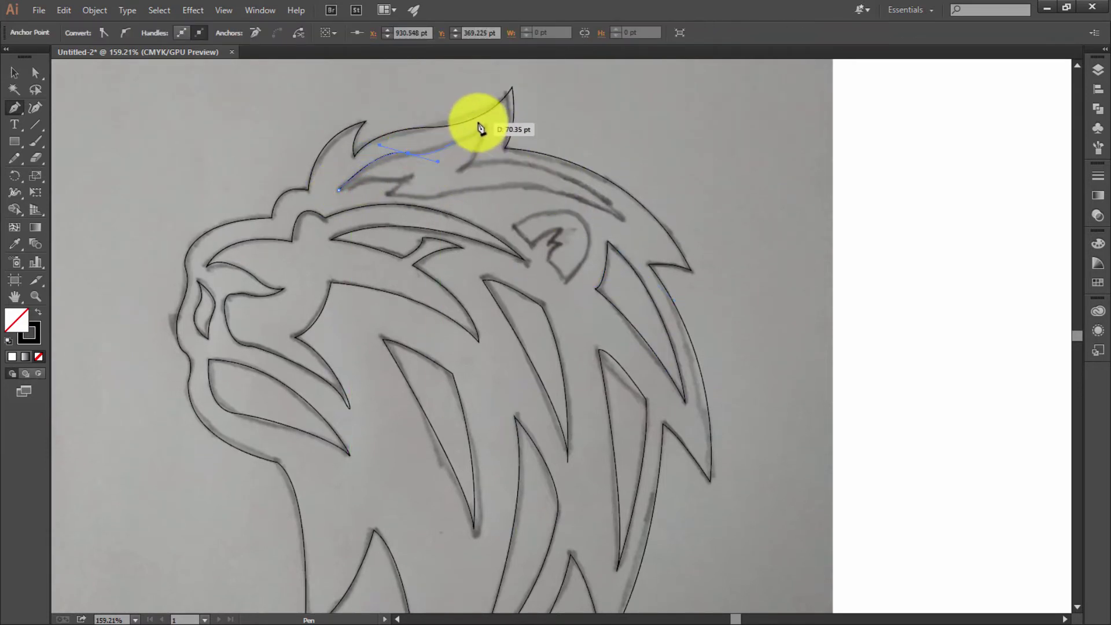
{"action": "left_click_drag", "start_coordinate": [486, 125], "coordinate": [466, 179]}
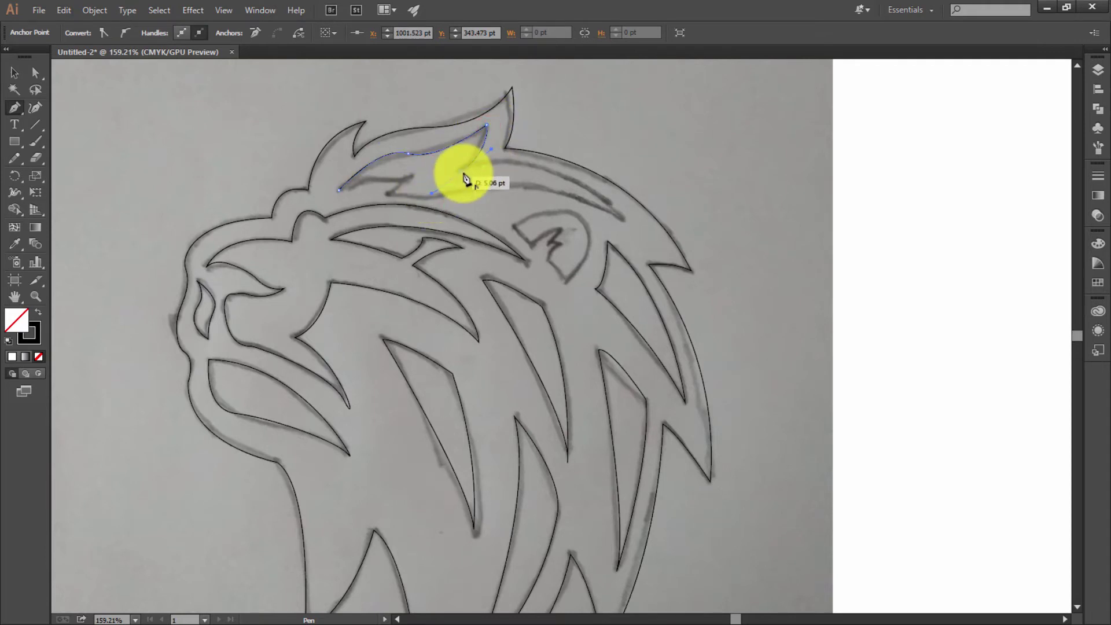
{"action": "left_click", "coordinate": [464, 173]}
{"action": "left_click_drag", "start_coordinate": [613, 208], "coordinate": [689, 269]}
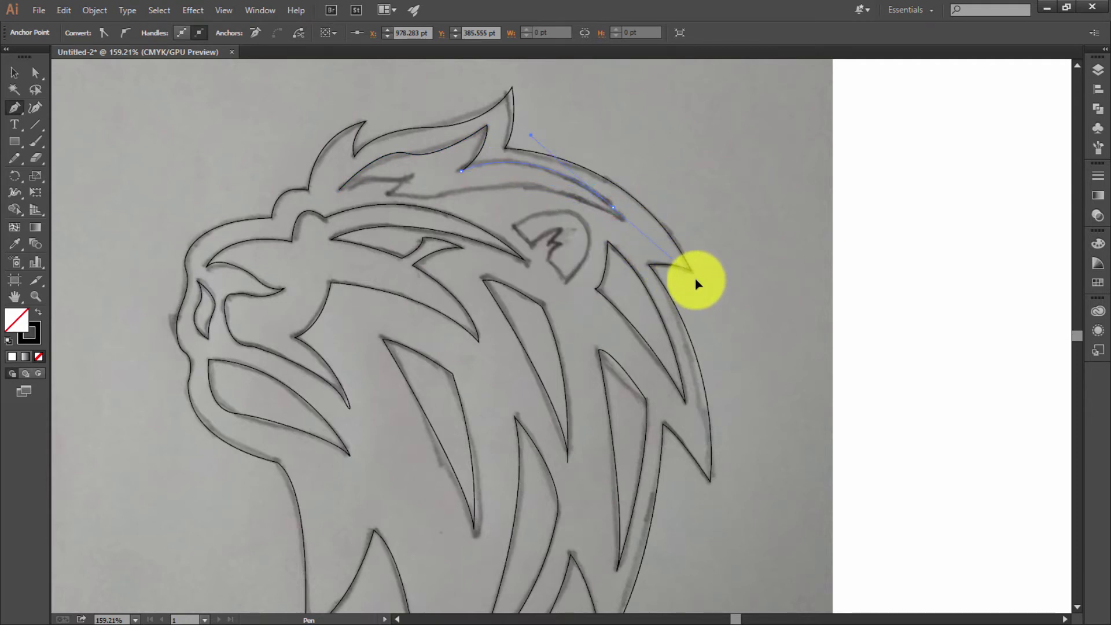
{"action": "left_click", "coordinate": [612, 208]}
- Trace the brow's lower edge back left and close the shape on its start point
{"action": "left_click", "coordinate": [466, 193]}
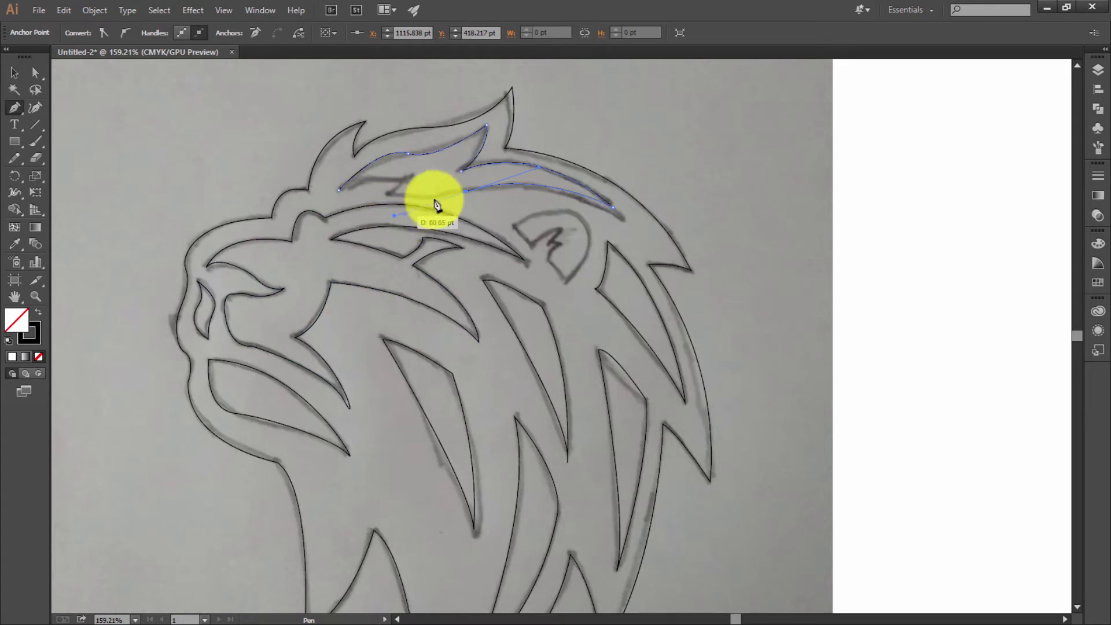
{"action": "left_click", "coordinate": [467, 191]}
{"action": "left_click", "coordinate": [387, 192]}
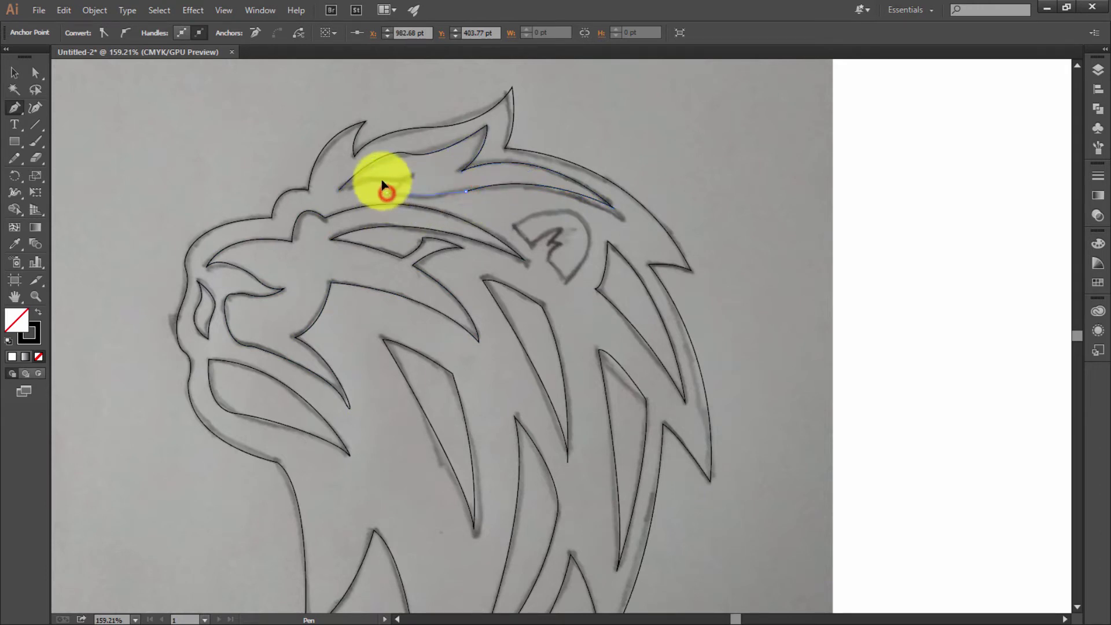
{"action": "mouse_move", "coordinate": [369, 180]}
{"action": "left_mouse_down"}
{"action": "mouse_move", "coordinate": [411, 173]}
{"action": "mouse_move", "coordinate": [369, 195]}
{"action": "mouse_move", "coordinate": [369, 180]}
{"action": "left_mouse_up"}
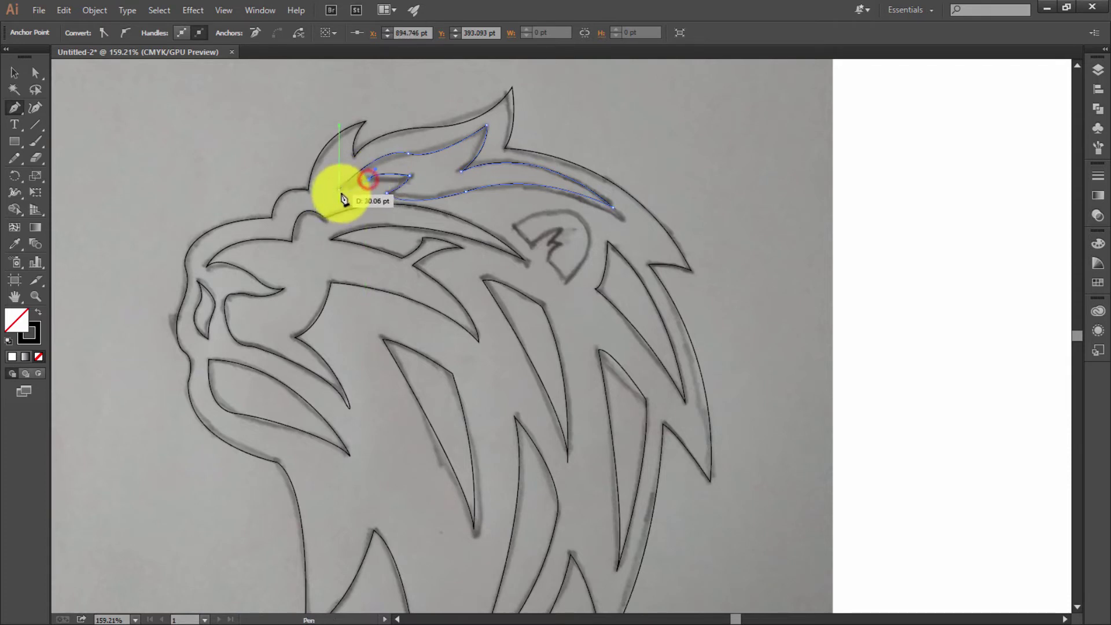
{"action": "left_click", "coordinate": [338, 191]}
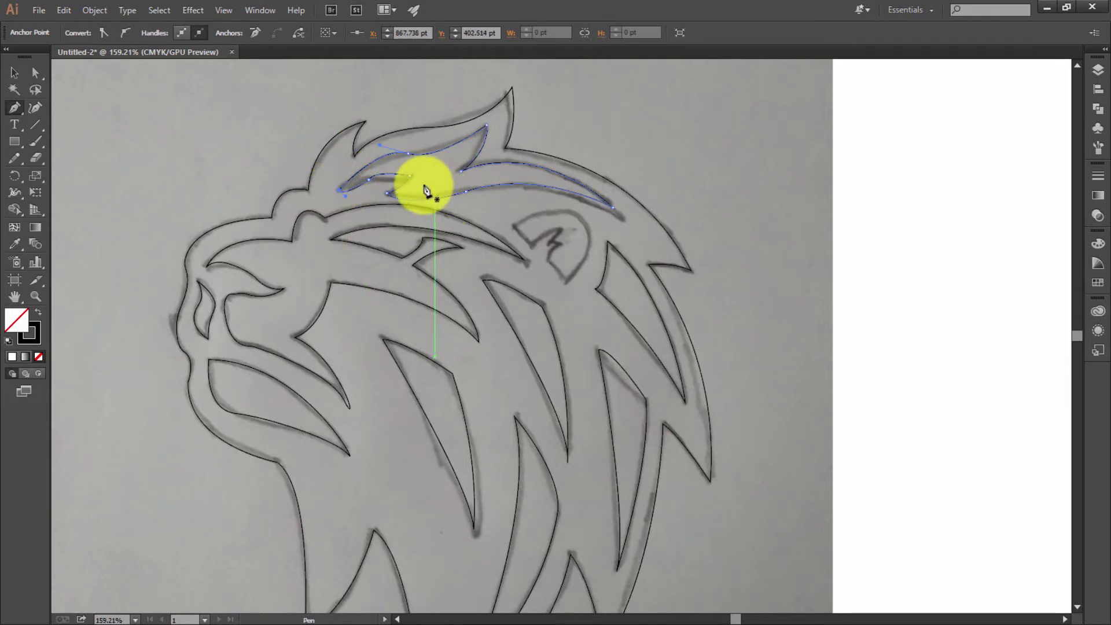
{"action": "left_click", "coordinate": [235, 136]}
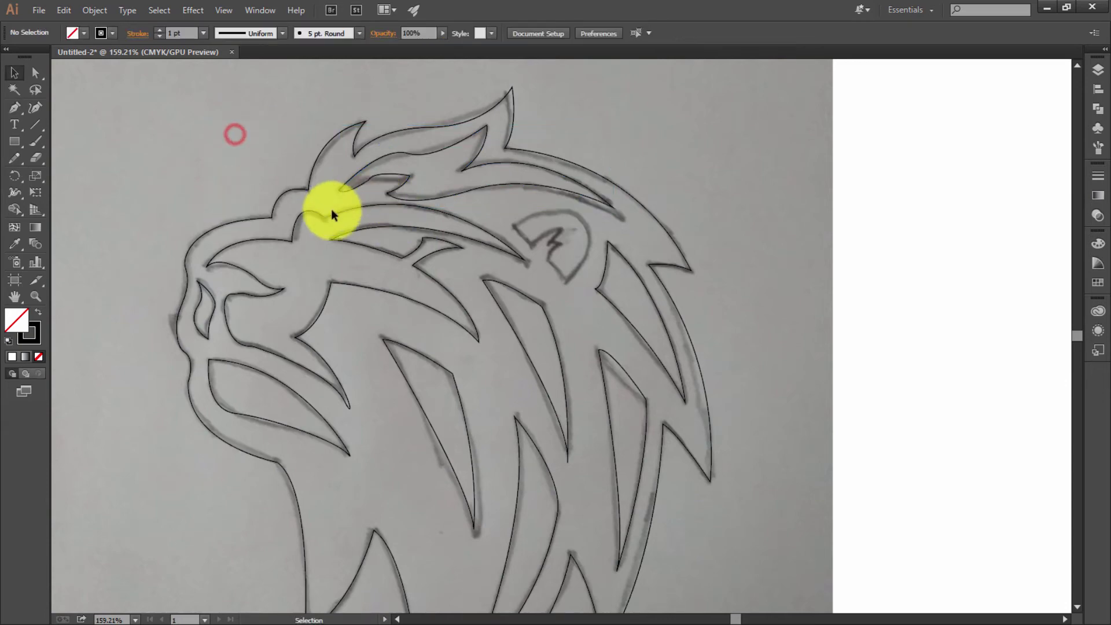
- Zoom in on the brow notch and redraw its upper edge freehand to match the sketch
{"action": "left_click", "coordinate": [360, 185]}
{"action": "key", "text": "z"}
{"action": "left_click", "coordinate": [325, 154]}
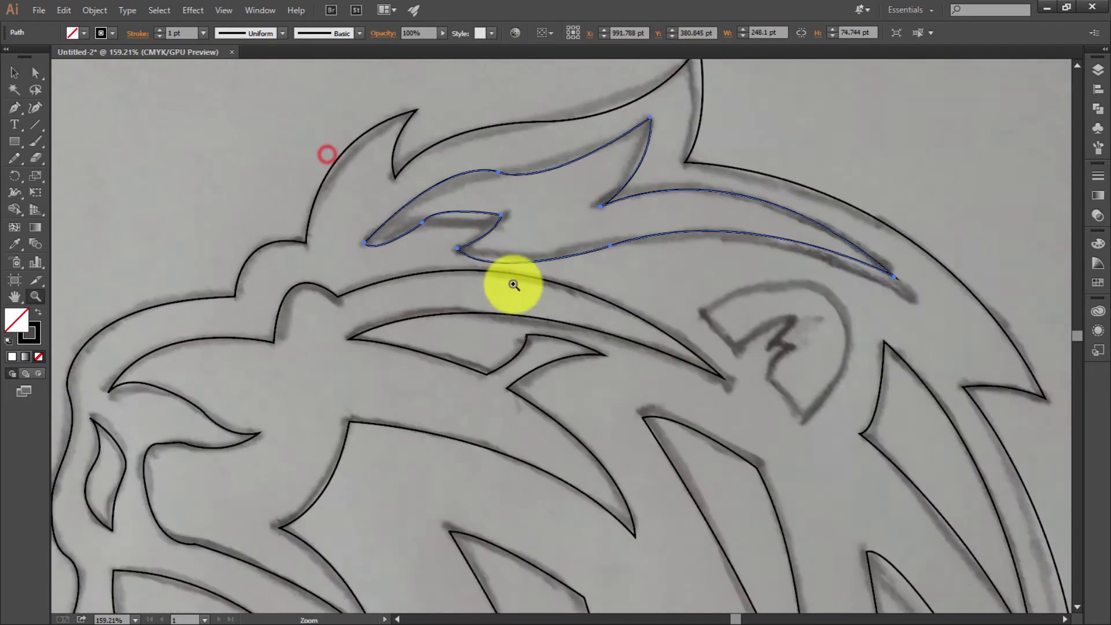
{"action": "left_click", "coordinate": [15, 158]}
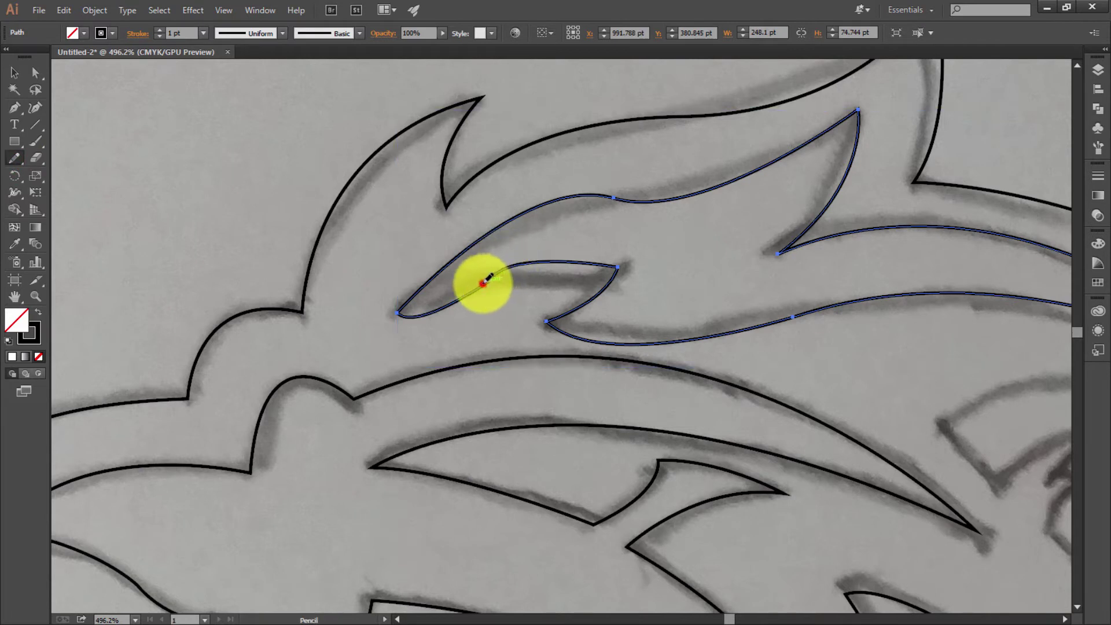
{"action": "left_click_drag", "start_coordinate": [483, 286], "coordinate": [523, 259]}
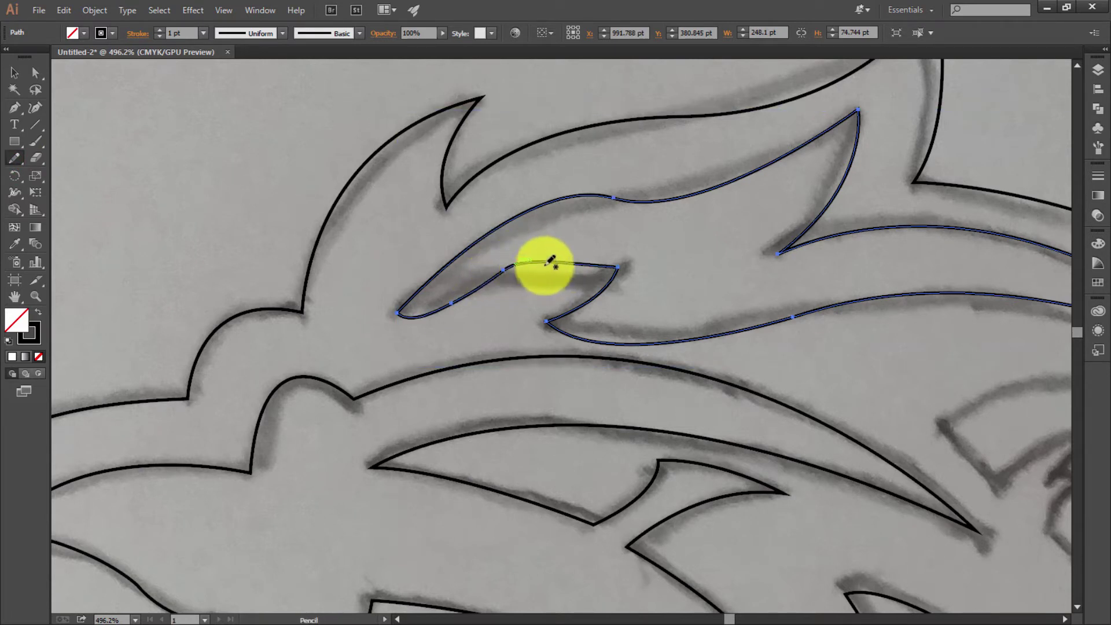
{"action": "left_click_drag", "start_coordinate": [548, 260], "coordinate": [602, 266]}
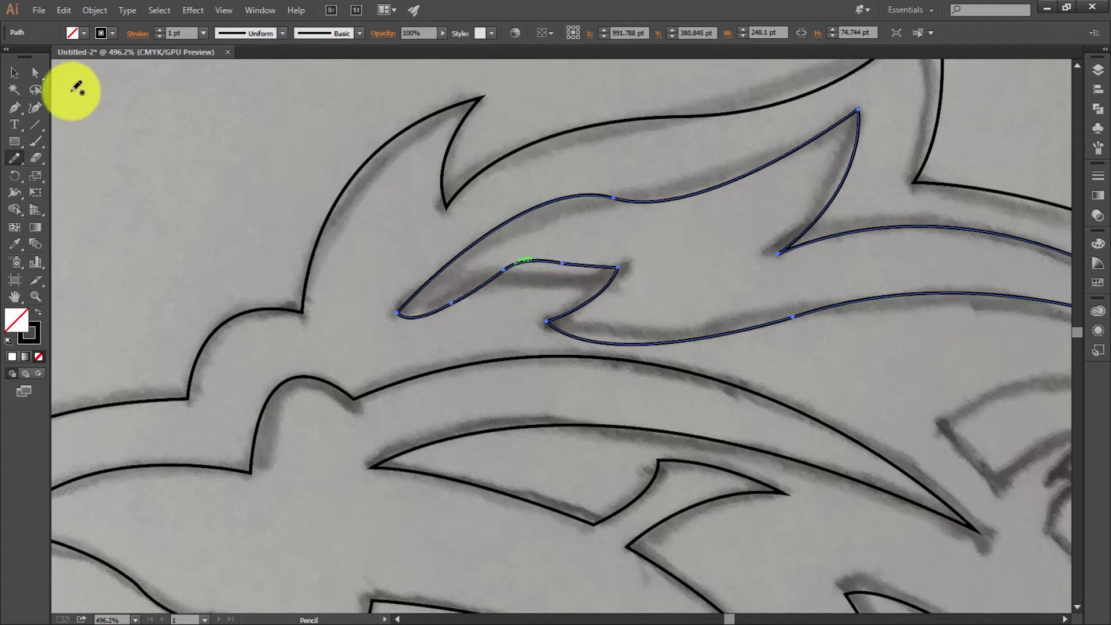
- Adjust the notch anchors and round its corner to about 15 pt, then fit the artboard
{"action": "left_click", "coordinate": [34, 72]}
{"action": "left_click", "coordinate": [619, 269]}
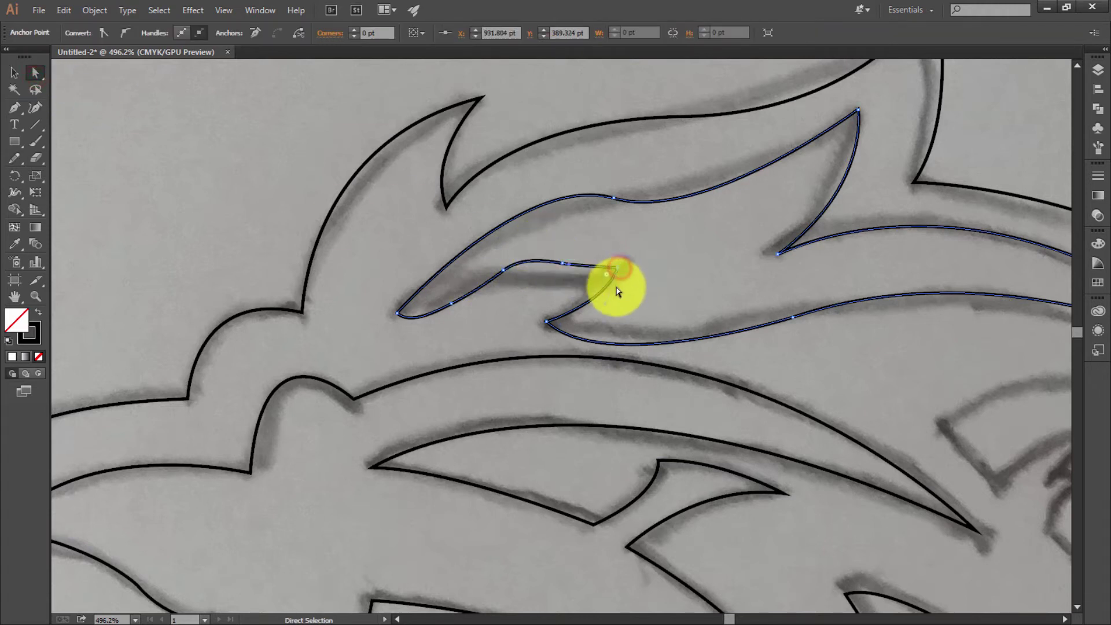
{"action": "left_click_drag", "start_coordinate": [615, 298], "coordinate": [616, 296]}
{"action": "left_click", "coordinate": [502, 274]}
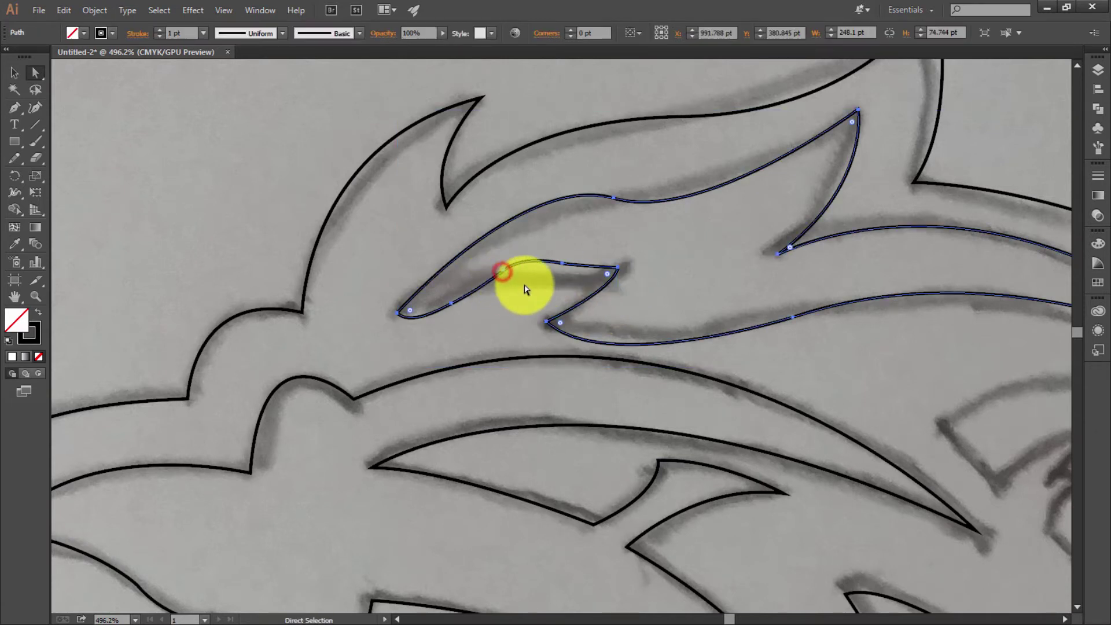
{"action": "mouse_move", "coordinate": [503, 275]}
{"action": "left_mouse_down"}
{"action": "mouse_move", "coordinate": [524, 263]}
{"action": "mouse_move", "coordinate": [529, 280]}
{"action": "left_mouse_up"}
{"action": "left_click", "coordinate": [504, 272], "text": "alt"}
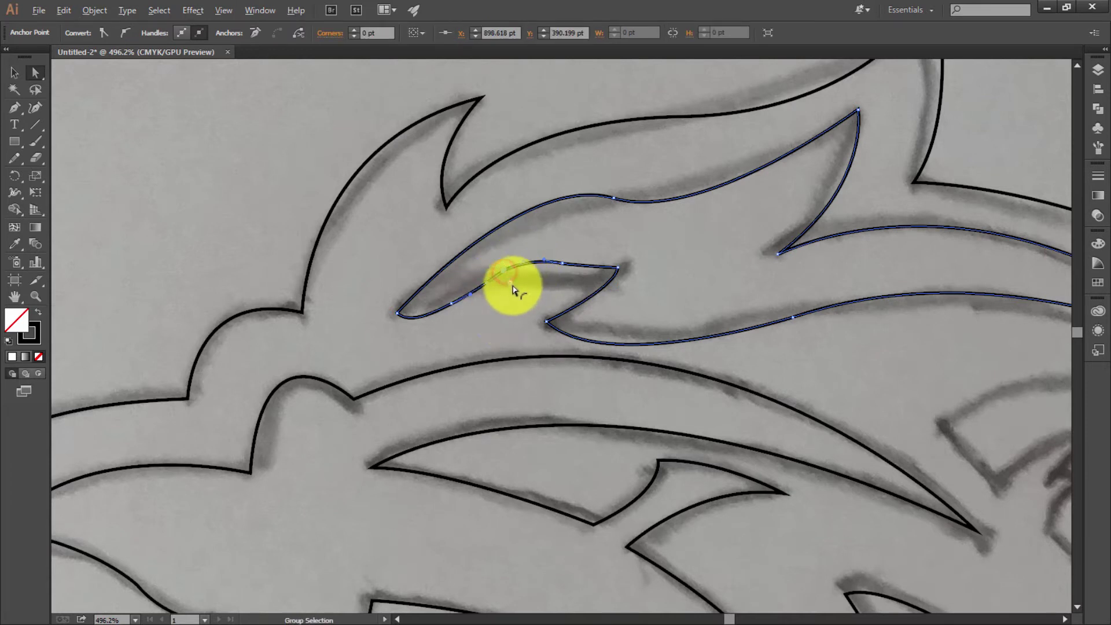
{"action": "left_click_drag", "start_coordinate": [517, 297], "coordinate": [529, 322]}
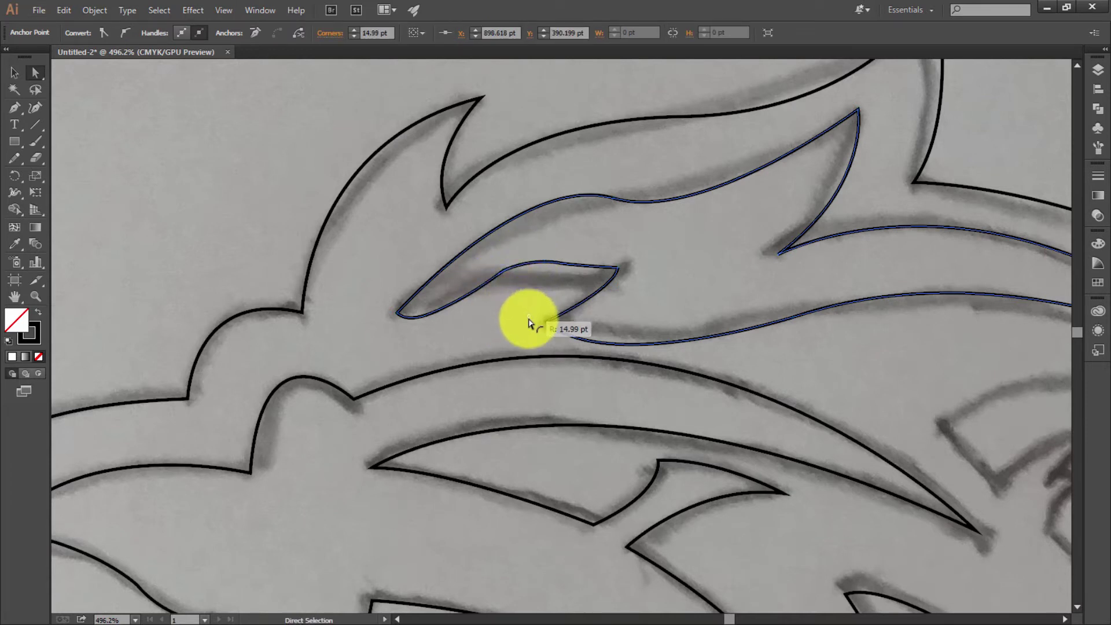
{"action": "left_click", "coordinate": [14, 73]}
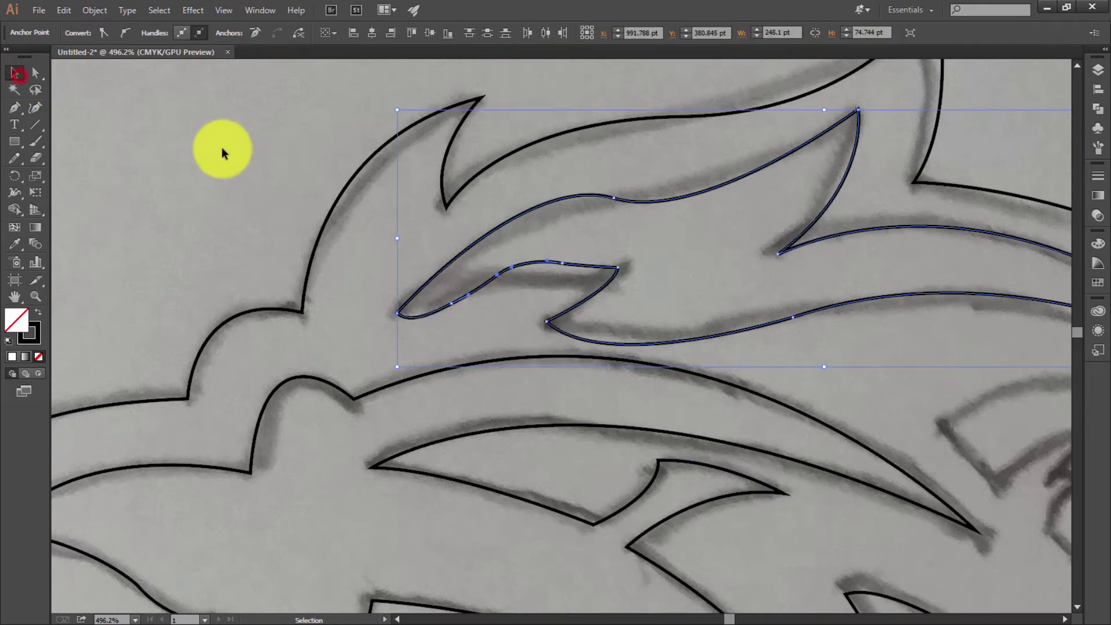
{"action": "left_click", "coordinate": [223, 152]}
{"action": "left_click", "coordinate": [550, 261], "text": "ctrl"}
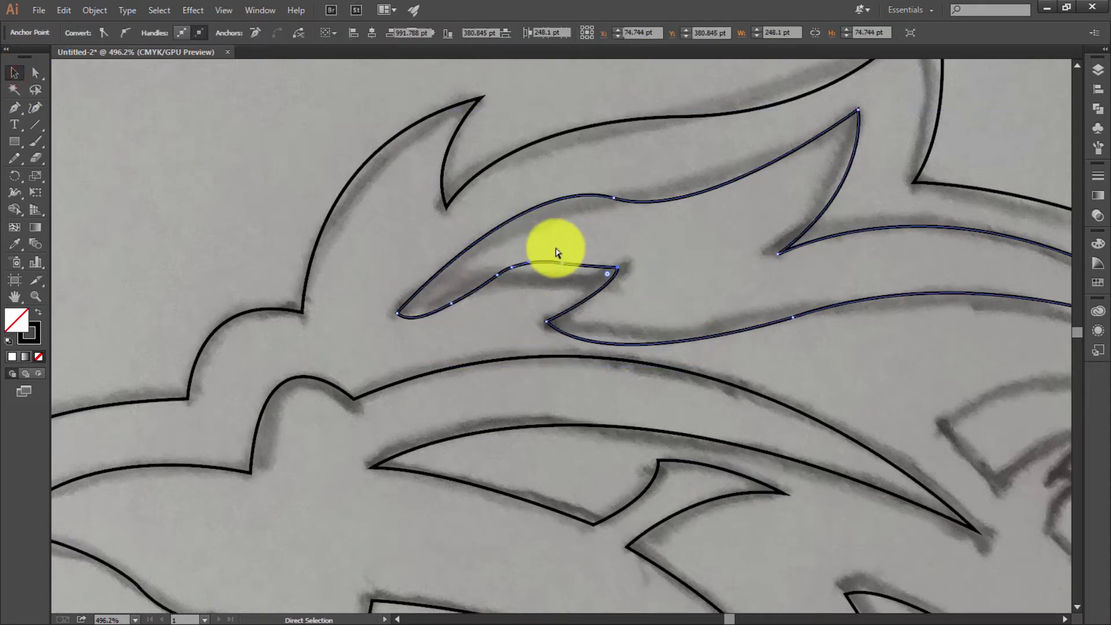
{"action": "key", "text": "ctrl+0"}
- Zoom in on the top of the head and undo then redo the recent brow edits
{"action": "left_click", "coordinate": [715, 264]}
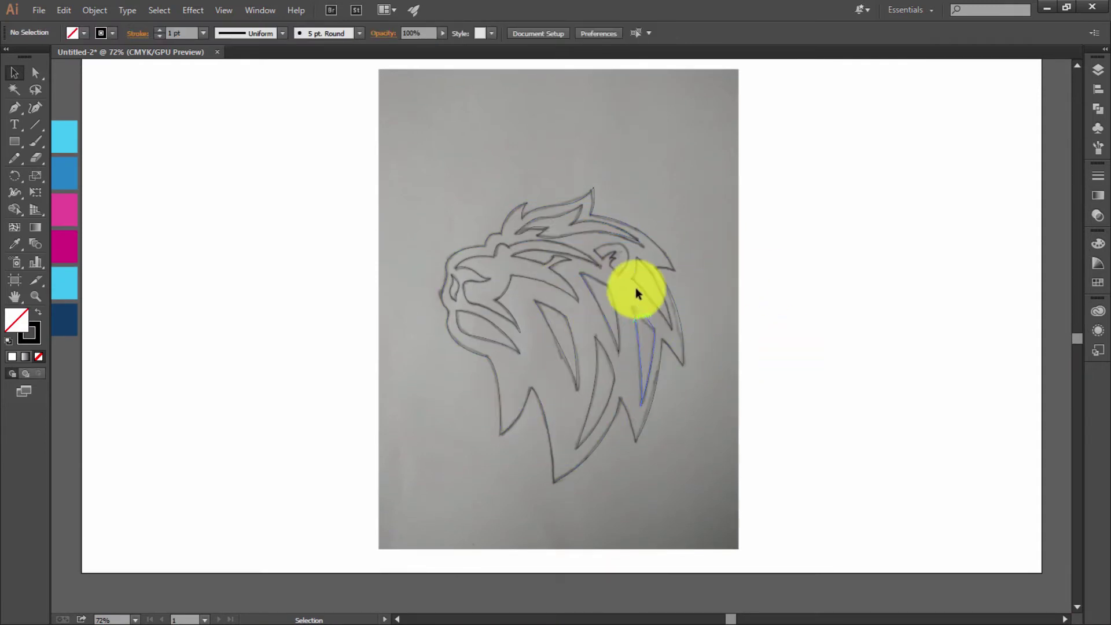
{"action": "left_click", "coordinate": [690, 335], "text": "ctrl"}
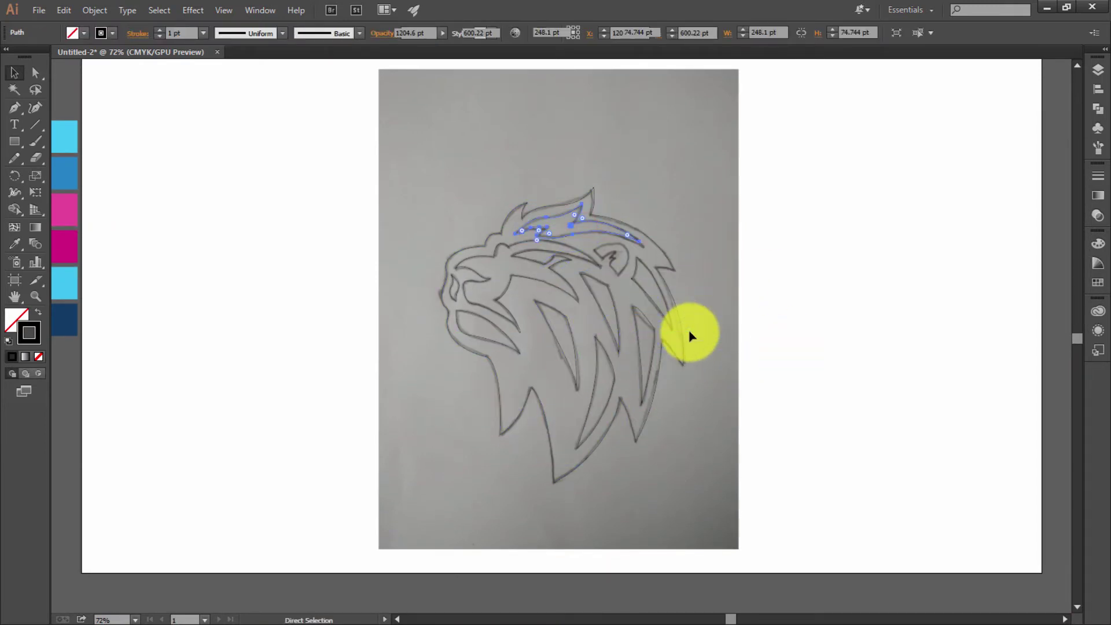
{"action": "left_click", "coordinate": [702, 328]}
{"action": "key", "text": "z"}
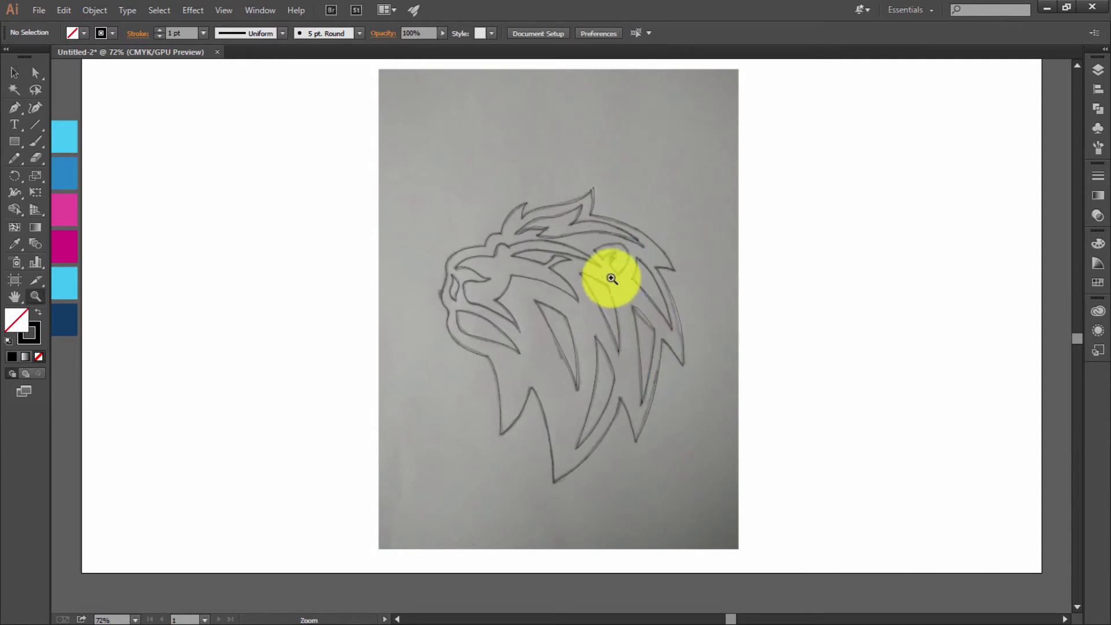
{"action": "mouse_move", "coordinate": [583, 231]}
{"action": "left_mouse_down"}
{"action": "mouse_move", "coordinate": [620, 286]}
{"action": "mouse_move", "coordinate": [788, 406]}
{"action": "left_mouse_up"}
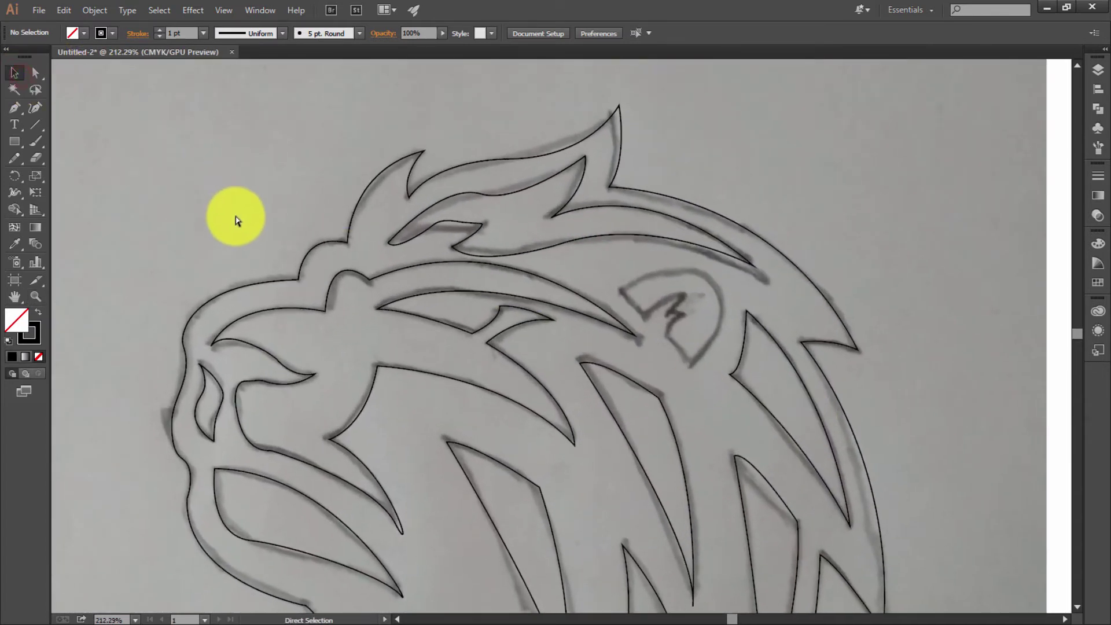
{"action": "key", "text": "ctrl+z"}
{"action": "key", "text": "ctrl+z"}
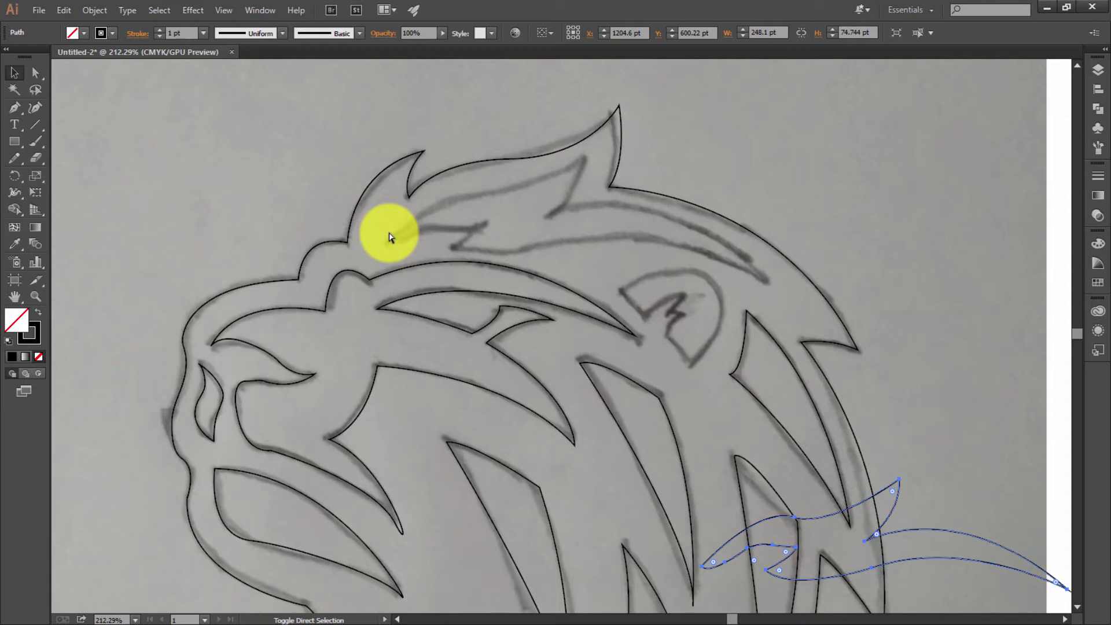
{"action": "key", "text": "ctrl+shift+z"}
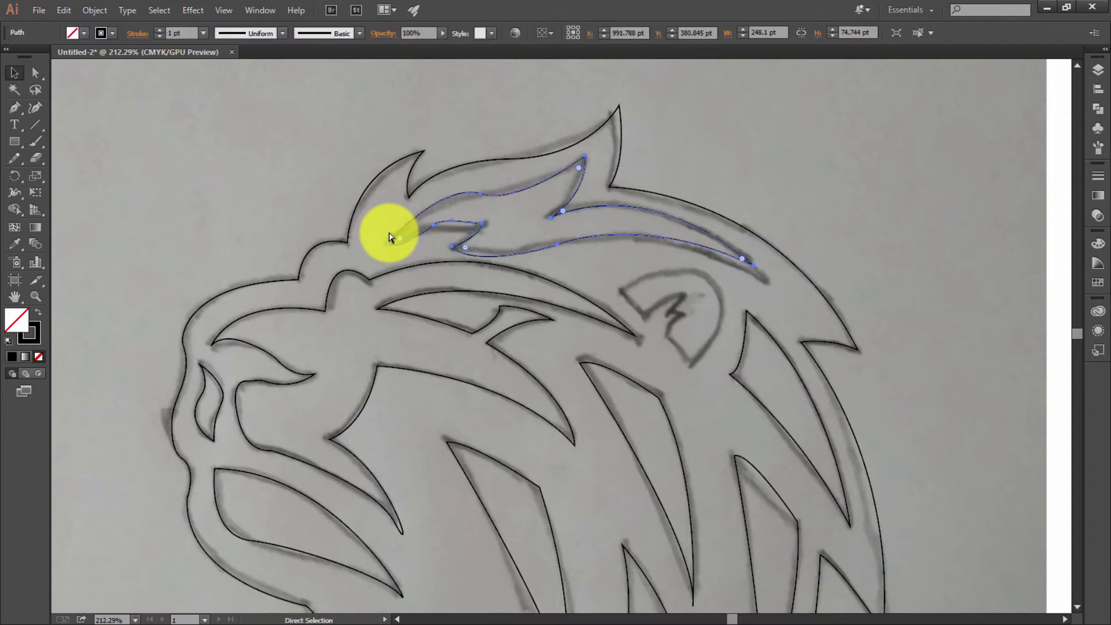
{"action": "left_click", "coordinate": [389, 237]}
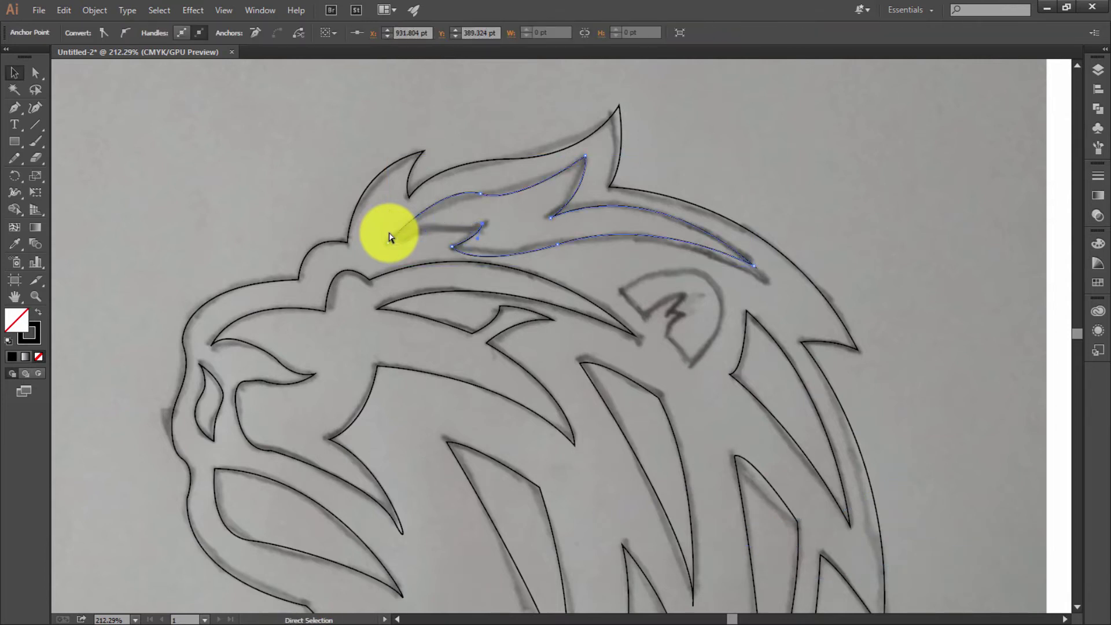
- Trace the upper mane strand over the sketch as a new curved path
{"action": "left_click", "coordinate": [15, 107]}
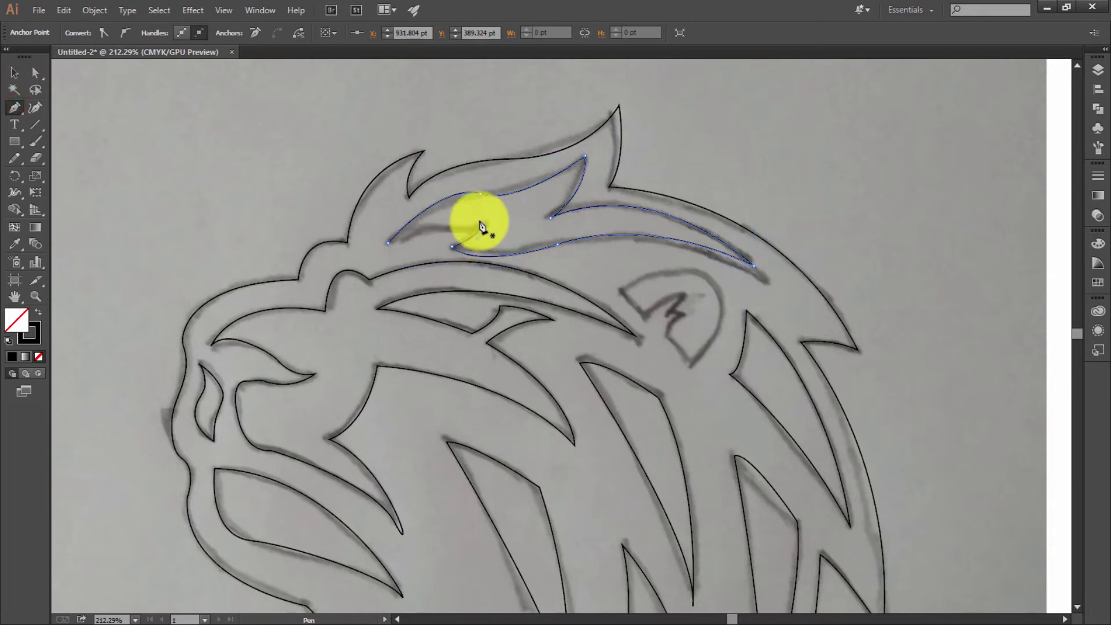
{"action": "left_click_drag", "start_coordinate": [478, 227], "coordinate": [419, 223]}
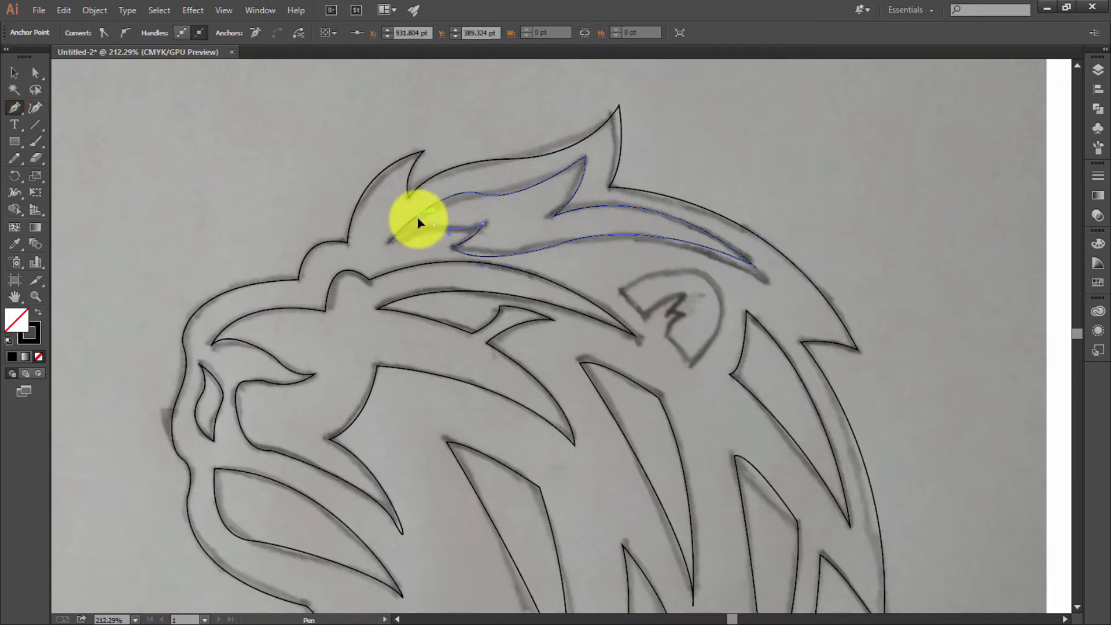
{"action": "left_click", "coordinate": [388, 242]}
{"action": "left_click", "coordinate": [14, 72]}
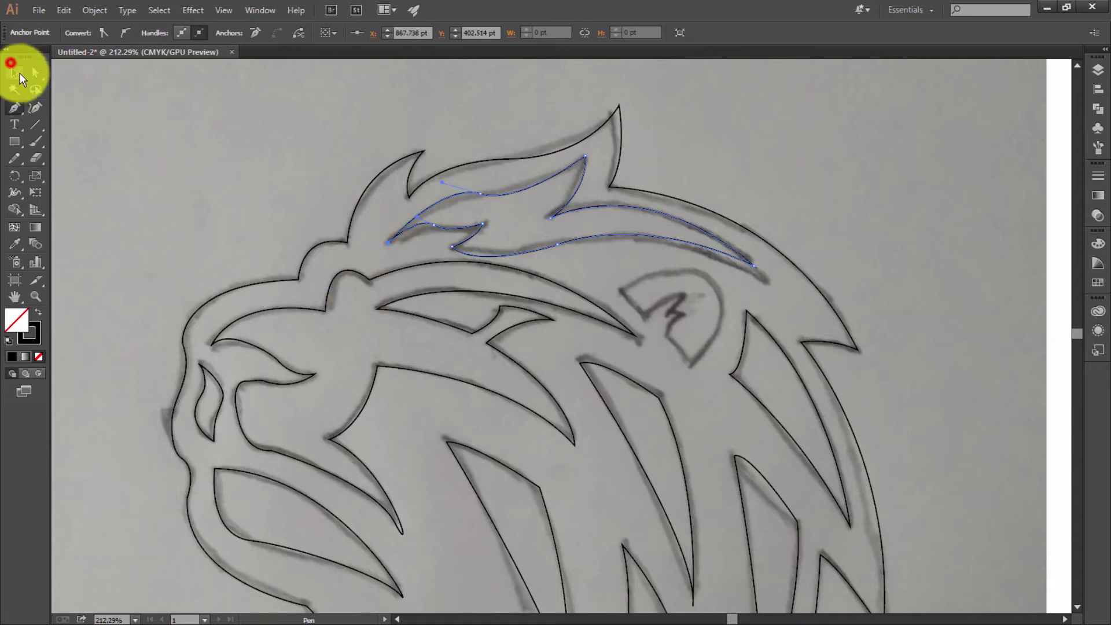
{"action": "left_click", "coordinate": [258, 128]}
{"action": "left_click_drag", "start_coordinate": [639, 307], "coordinate": [570, 258]}
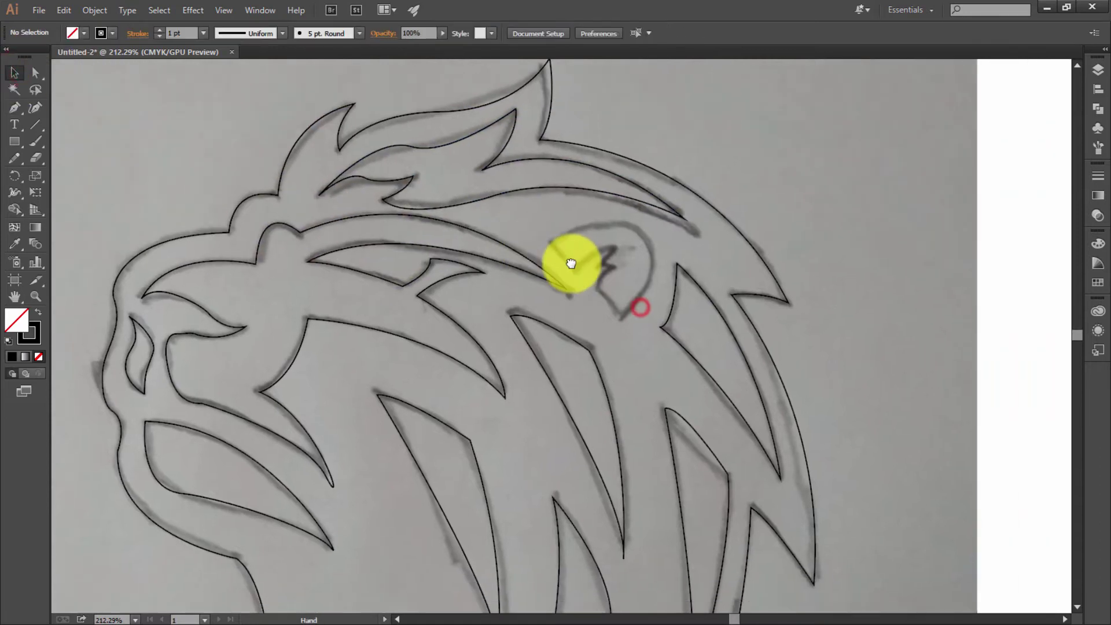
- Redraw the mane strand's pointed left tip freehand and center the ear sketch
{"action": "left_click", "coordinate": [368, 183]}
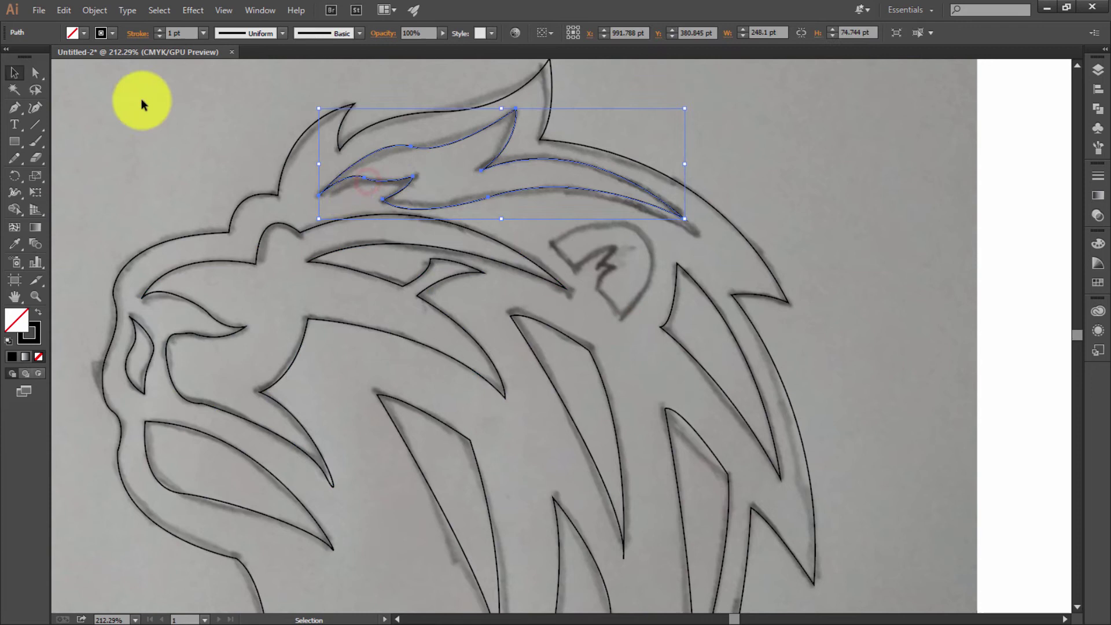
{"action": "left_click", "coordinate": [14, 158]}
{"action": "left_click_drag", "start_coordinate": [363, 176], "coordinate": [372, 173]}
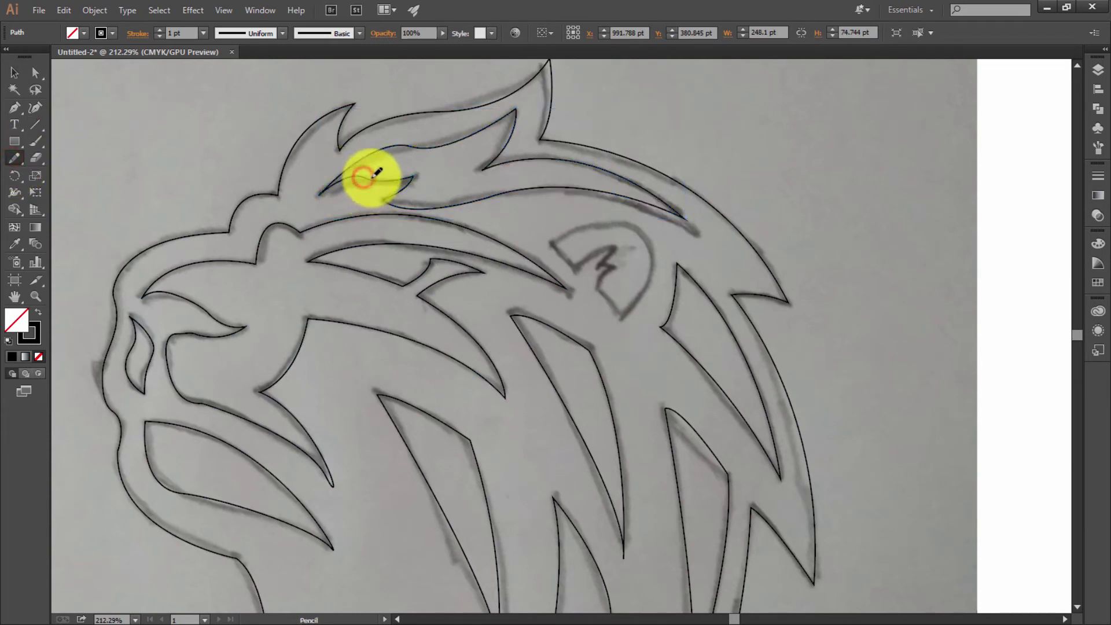
{"action": "left_click", "coordinate": [14, 70]}
{"action": "left_click", "coordinate": [209, 136]}
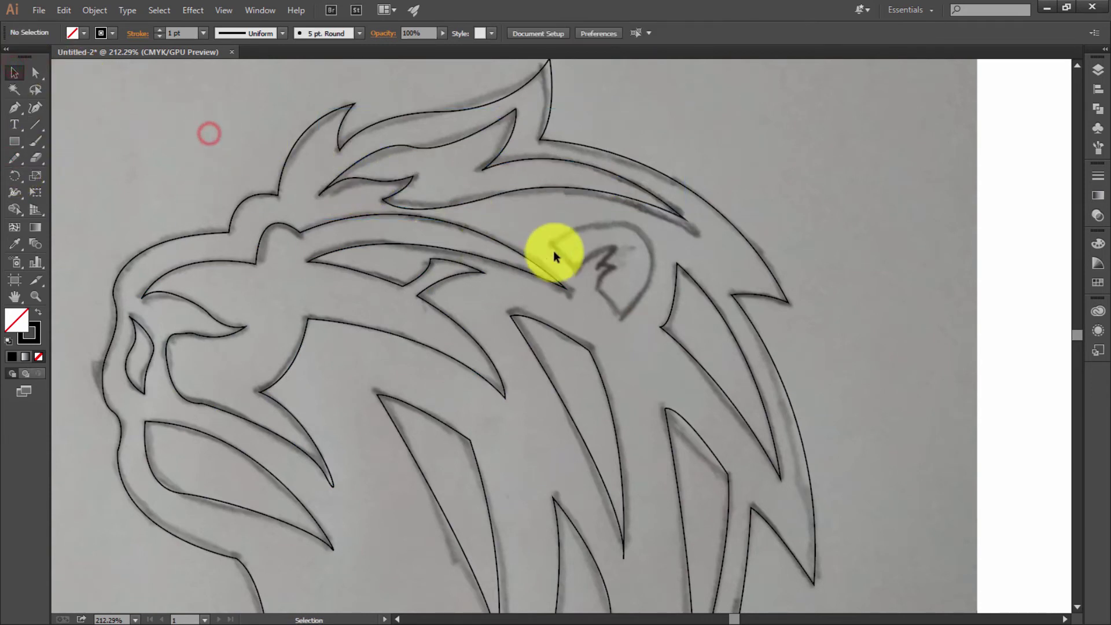
{"action": "left_click_drag", "start_coordinate": [582, 237], "coordinate": [499, 211]}
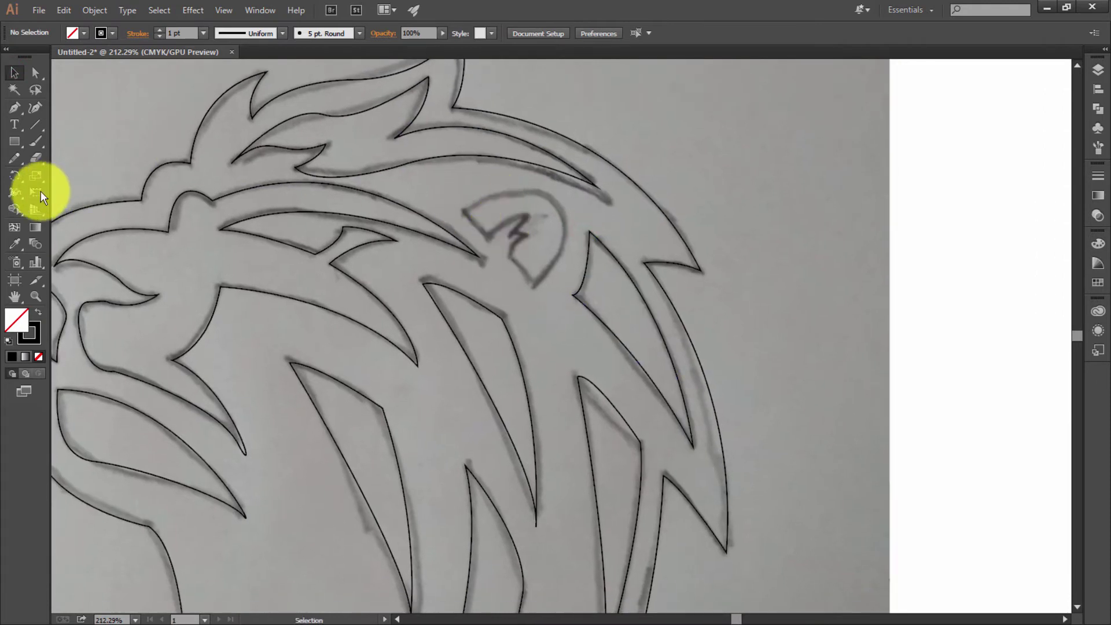
- Trace the ear's top curve, lower point and inner-notch curve with Pen anchors
{"action": "left_click", "coordinate": [16, 108]}
{"action": "left_click", "coordinate": [463, 211]}
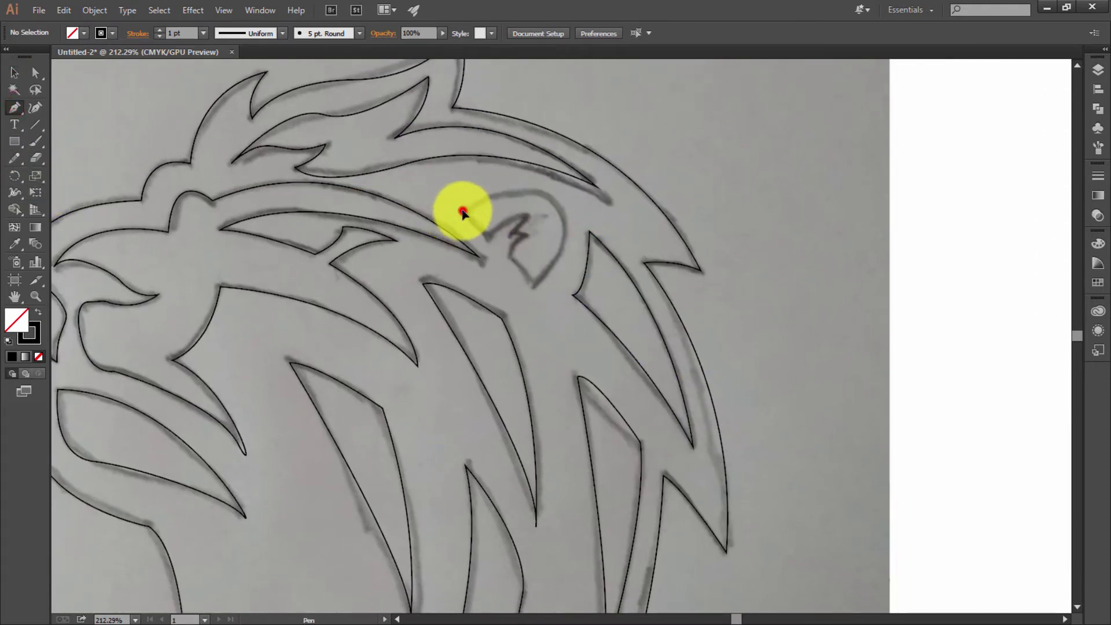
{"action": "left_click_drag", "start_coordinate": [557, 206], "coordinate": [589, 244]}
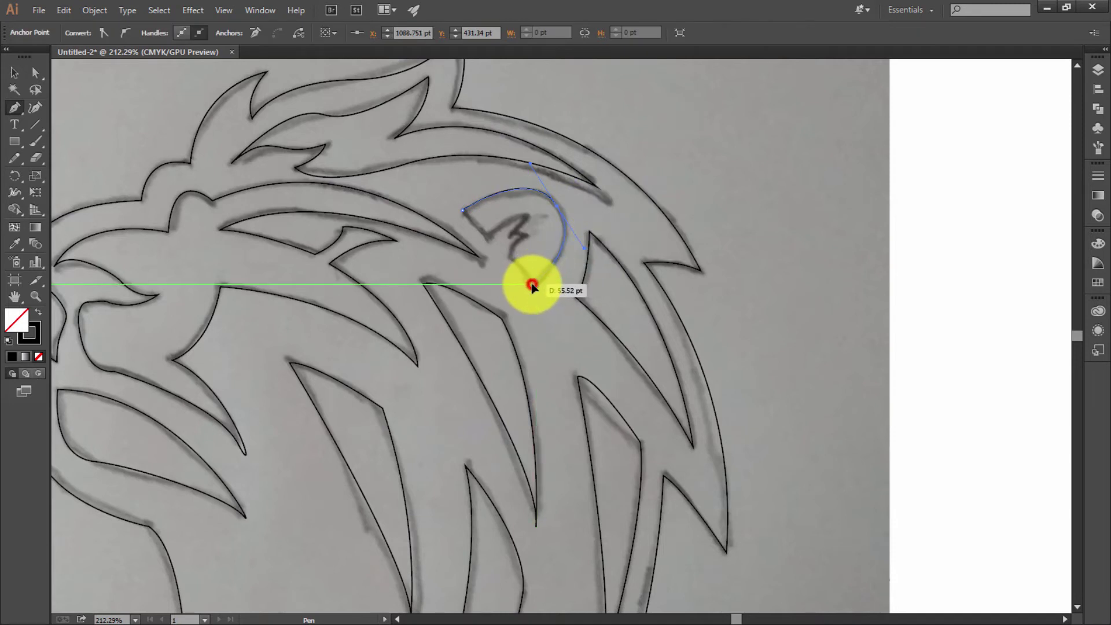
{"action": "left_click", "coordinate": [532, 285]}
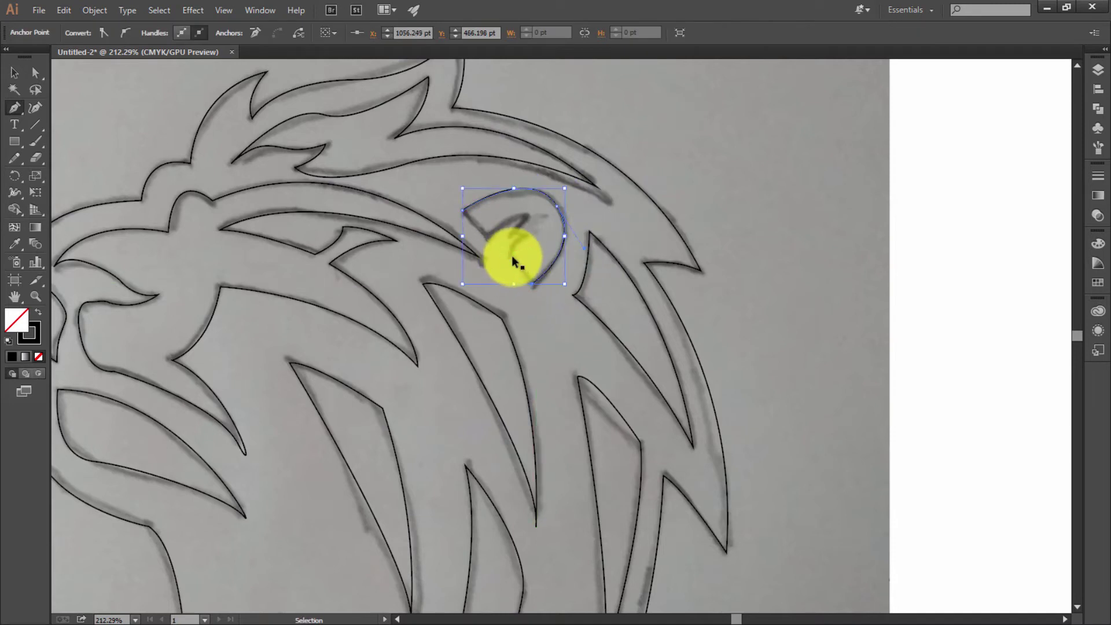
{"action": "left_click", "coordinate": [508, 257]}
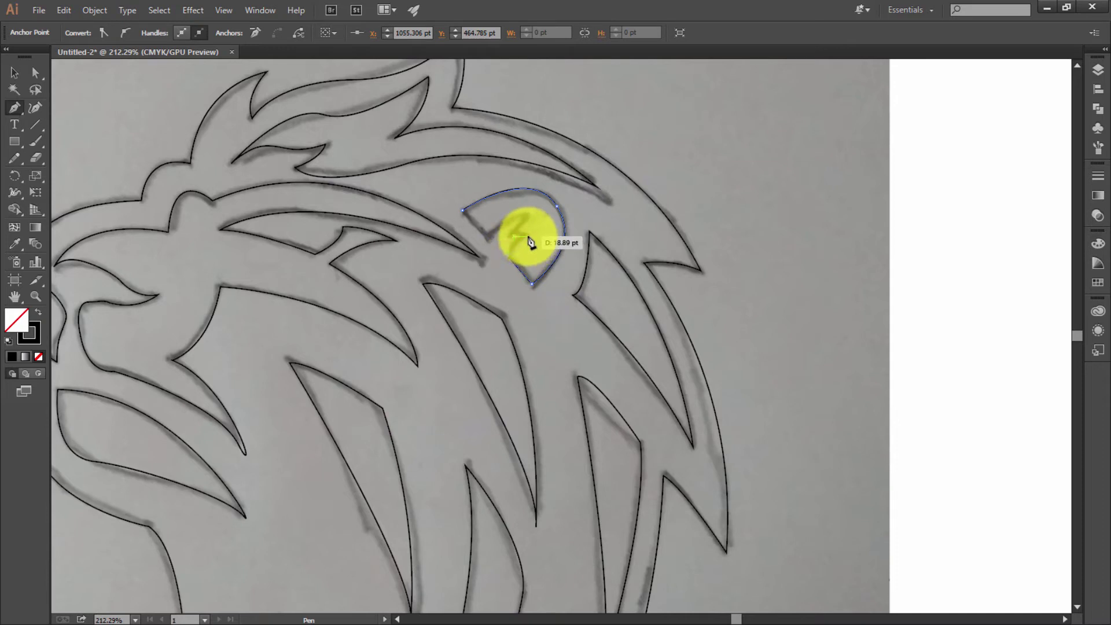
{"action": "mouse_move", "coordinate": [525, 234]}
{"action": "left_mouse_down"}
{"action": "mouse_move", "coordinate": [506, 245]}
{"action": "mouse_move", "coordinate": [531, 222]}
{"action": "mouse_move", "coordinate": [485, 249]}
{"action": "left_mouse_up"}
- Add the final notch points and close the ear outline on its start anchor
{"action": "left_click", "coordinate": [507, 256]}
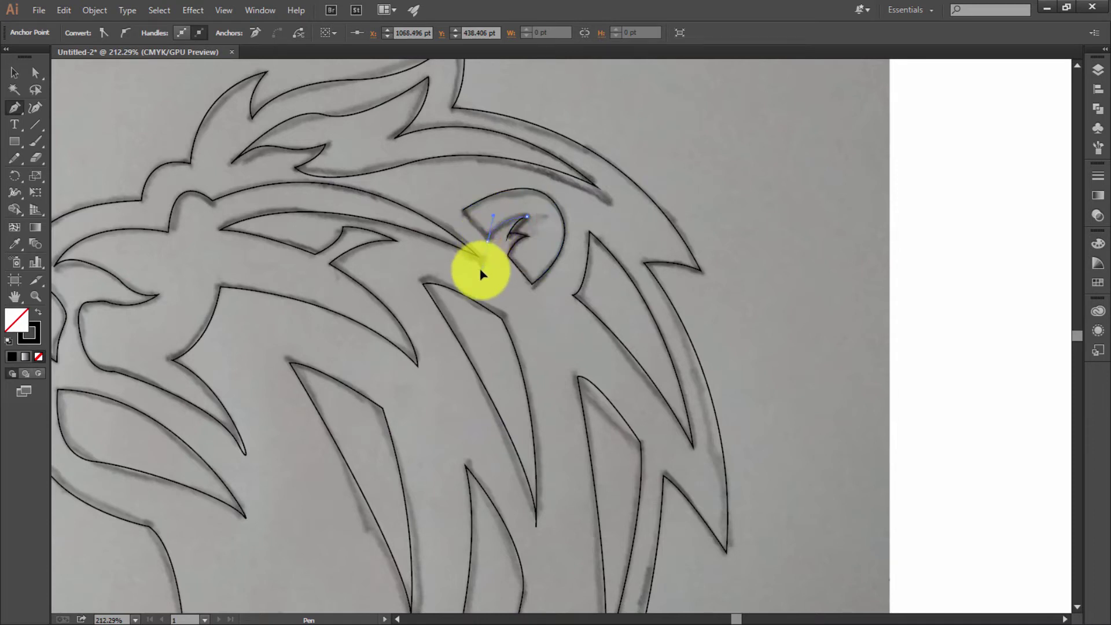
{"action": "left_click", "coordinate": [489, 241]}
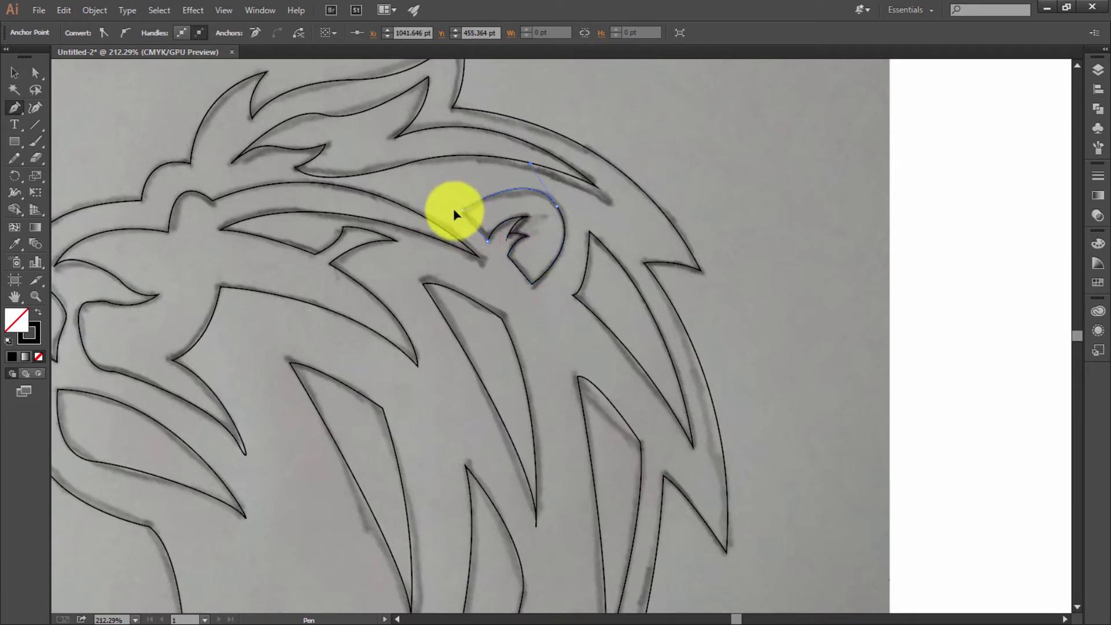
{"action": "left_click", "coordinate": [458, 212]}
{"action": "left_click", "coordinate": [14, 72]}
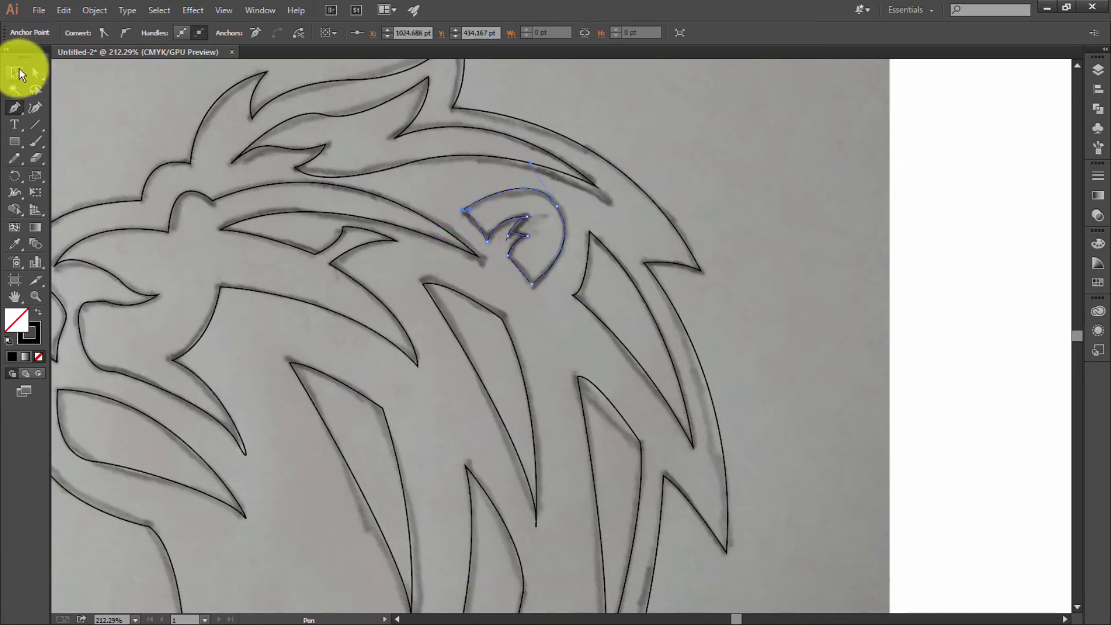
{"action": "left_click", "coordinate": [97, 87]}
{"action": "left_click_drag", "start_coordinate": [603, 199], "coordinate": [608, 231]}
{"action": "mouse_move", "coordinate": [357, 241]}
{"action": "left_mouse_down"}
{"action": "mouse_move", "coordinate": [420, 359]}
{"action": "mouse_move", "coordinate": [451, 379]}
{"action": "mouse_move", "coordinate": [457, 359]}
{"action": "left_mouse_up"}
- Select the reference sketch photo and delete it from the artboard
{"action": "key", "text": "ctrl+0"}
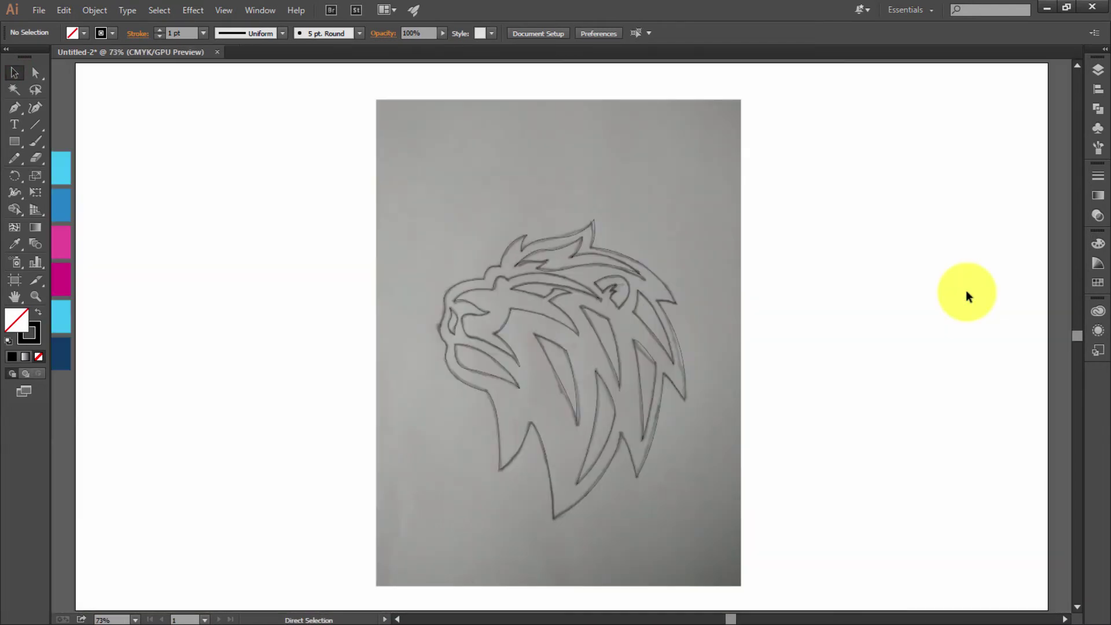
{"action": "key", "text": "ctrl+a"}
{"action": "left_click", "coordinate": [952, 275]}
{"action": "left_click", "coordinate": [730, 267]}
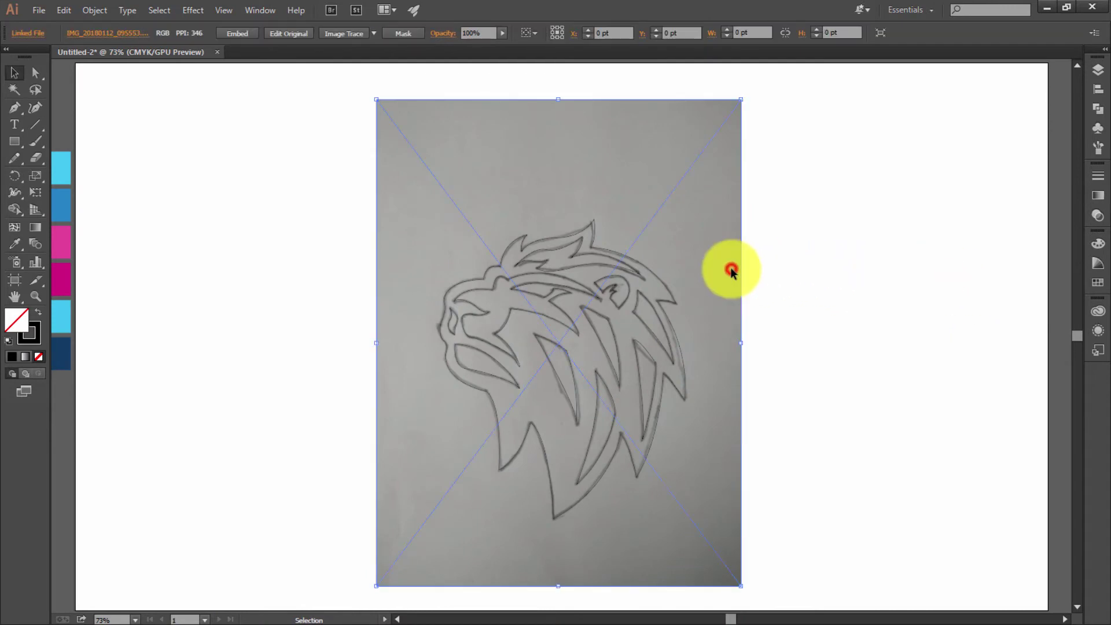
{"action": "key", "text": "Delete"}
- Move all traced lion paths higher on the artboard and select the outer outline
{"action": "left_click", "coordinate": [801, 470]}
{"action": "mouse_move", "coordinate": [427, 194]}
{"action": "left_mouse_down"}
{"action": "mouse_move", "coordinate": [747, 502]}
{"action": "mouse_move", "coordinate": [729, 527]}
{"action": "left_mouse_up"}
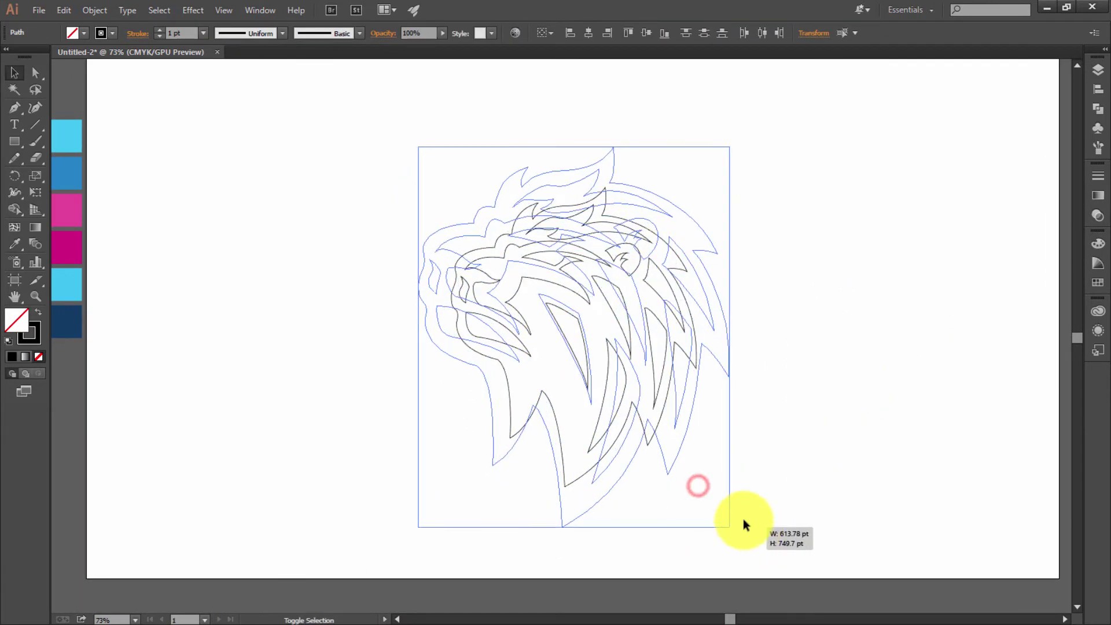
{"action": "left_click_drag", "start_coordinate": [630, 427], "coordinate": [628, 365]}
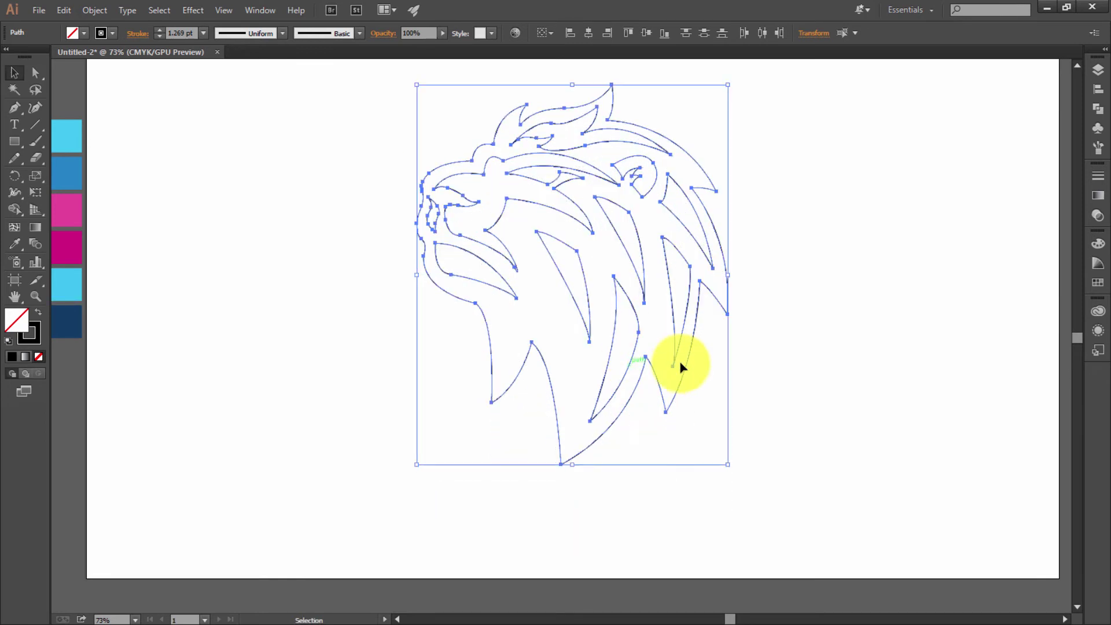
{"action": "left_click", "coordinate": [292, 296]}
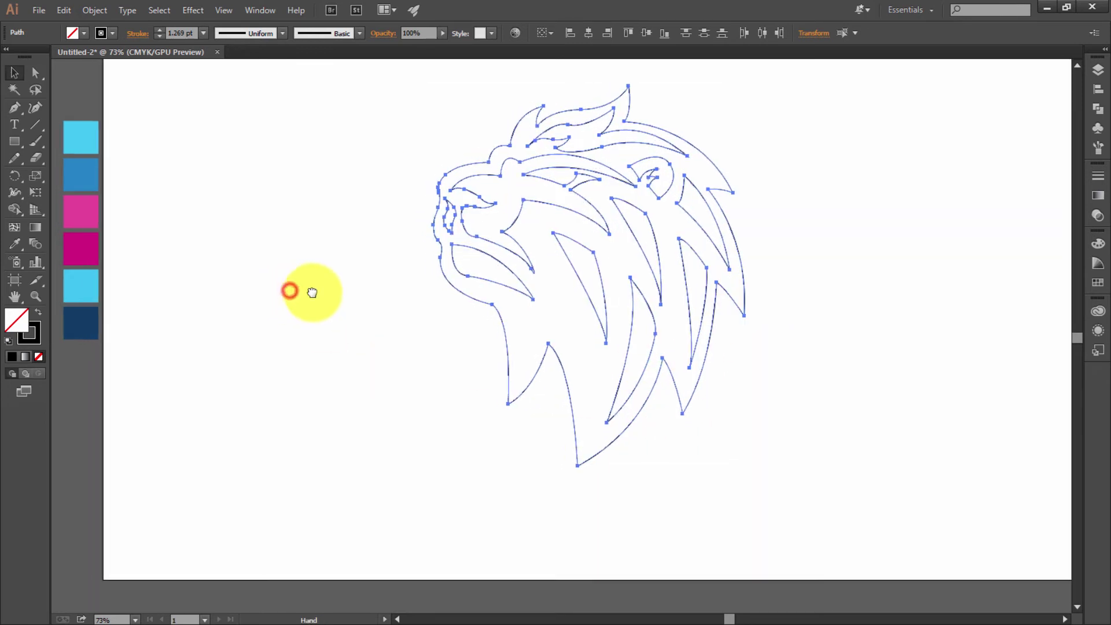
{"action": "left_click_drag", "start_coordinate": [290, 291], "coordinate": [473, 370]}
{"action": "left_click", "coordinate": [473, 371]}
{"action": "left_click", "coordinate": [579, 368]}
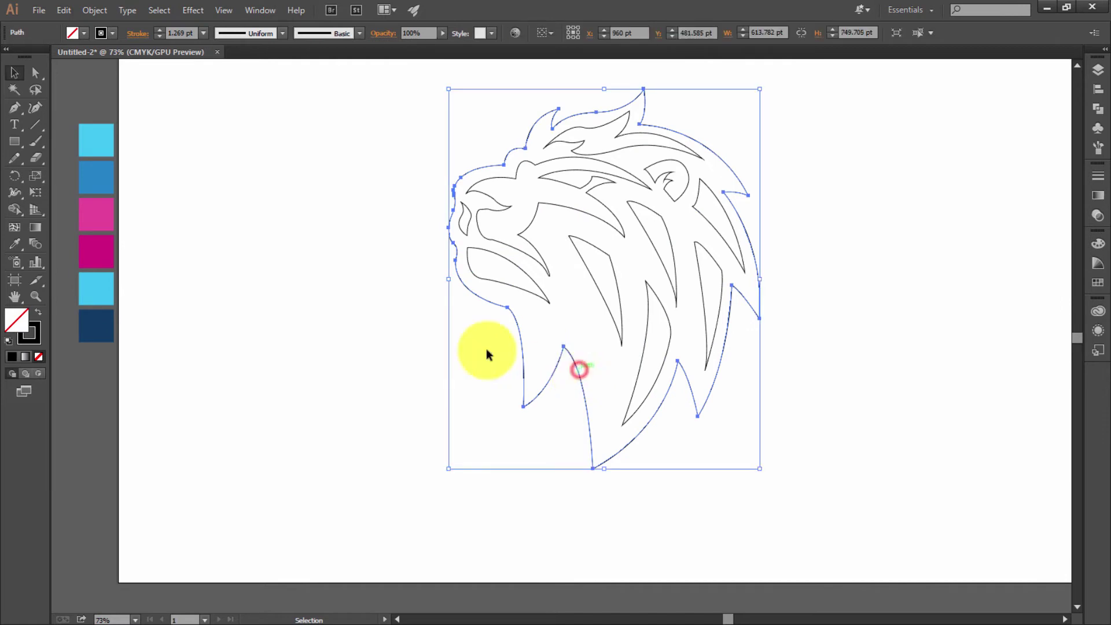
- Undo a premature navy fill on the outline, then fill the brow shape light cyan
{"action": "left_click", "coordinate": [14, 243]}
{"action": "left_click", "coordinate": [94, 318]}
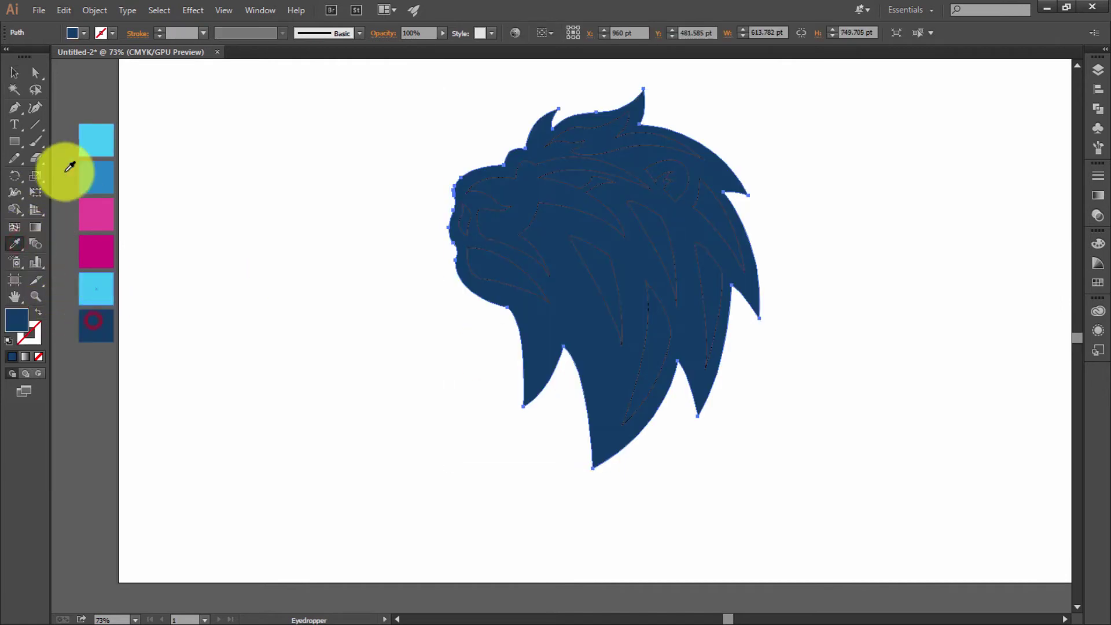
{"action": "key", "text": "ctrl+z"}
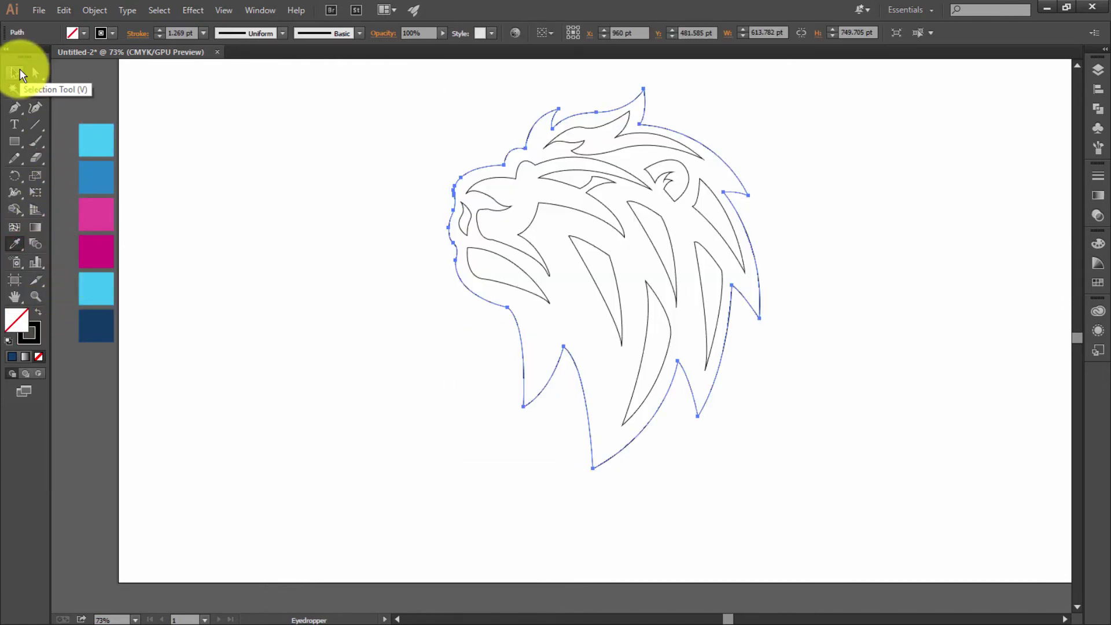
{"action": "key", "text": "ctrl+space"}
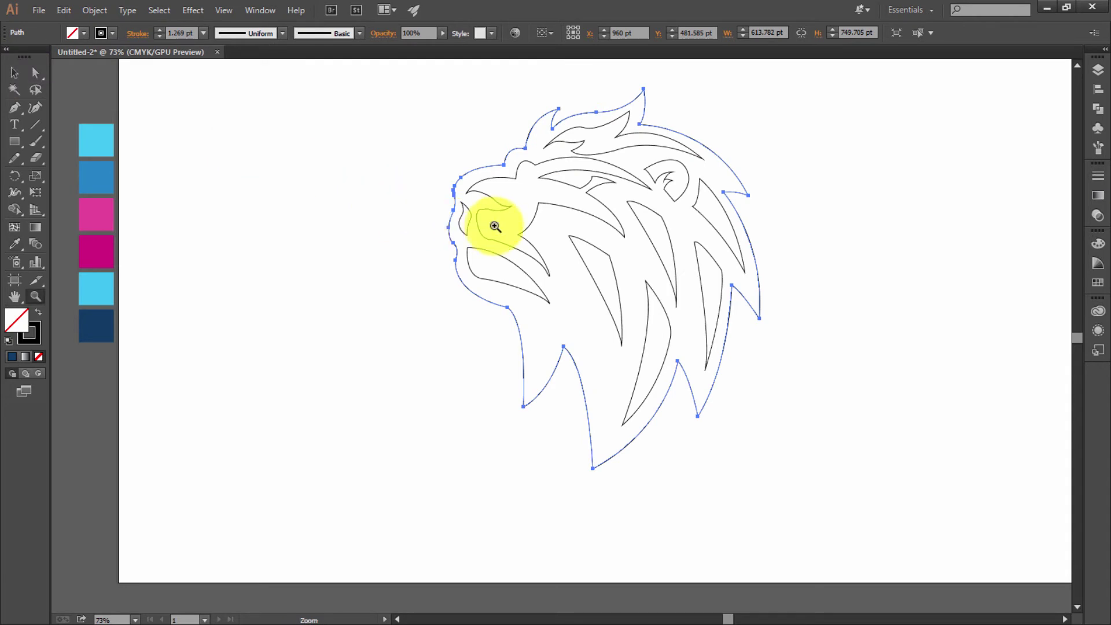
{"action": "key", "text": "v"}
{"action": "left_click", "coordinate": [483, 238]}
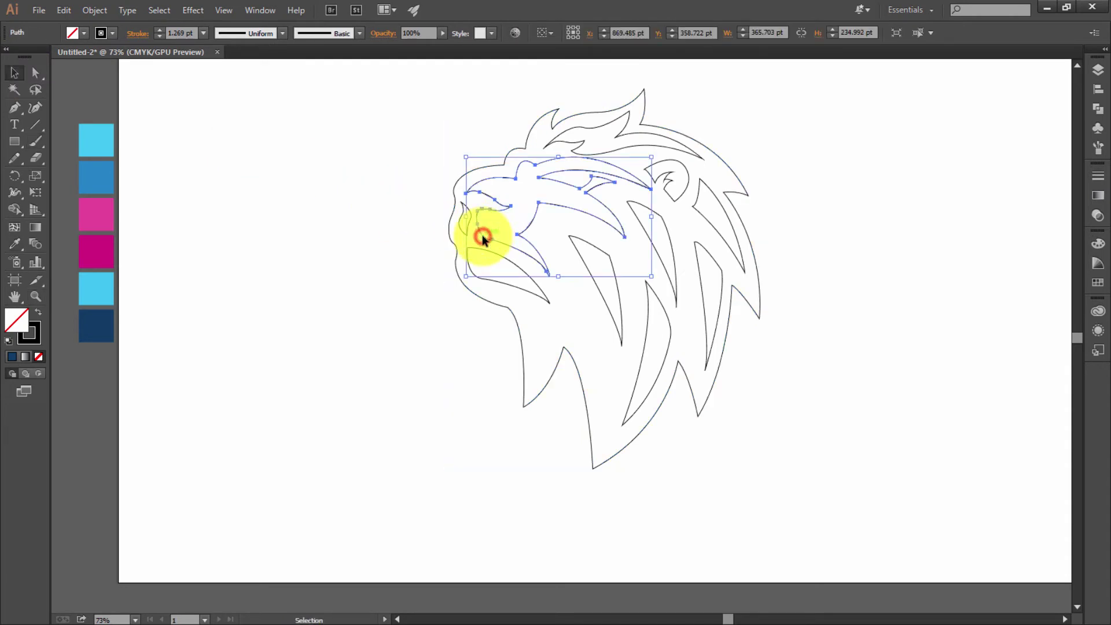
{"action": "left_click", "coordinate": [109, 146]}
{"action": "key", "text": "v"}
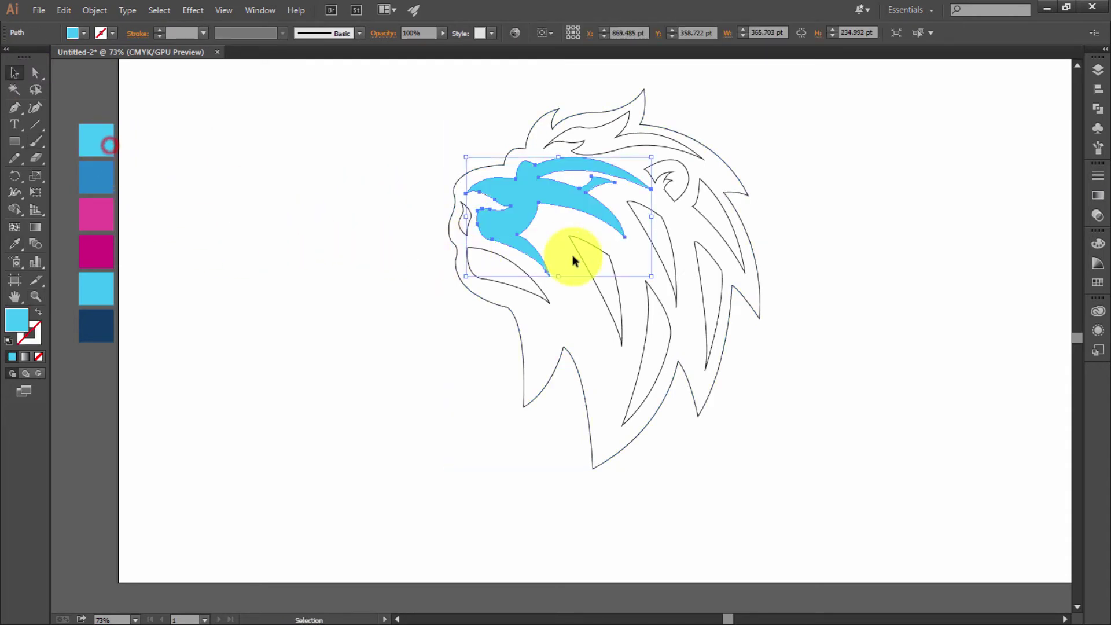
- Fill the small eye stripe and the lower jaw shape light cyan
{"action": "left_click", "coordinate": [463, 220]}
{"action": "key", "text": "i"}
{"action": "left_click", "coordinate": [96, 174]}
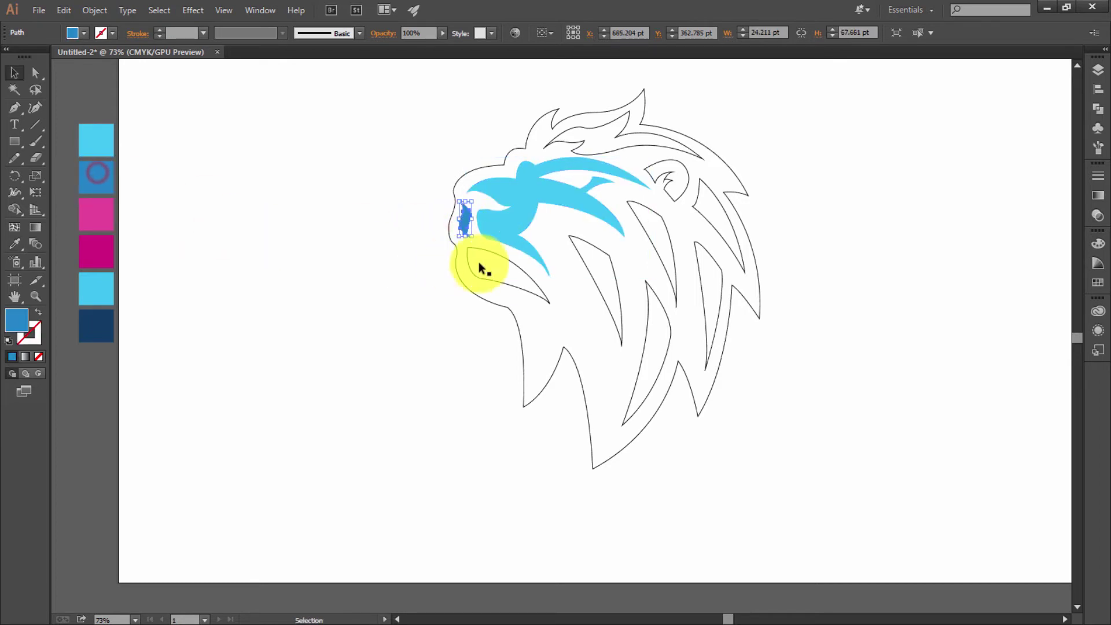
{"action": "key", "text": "v"}
{"action": "key", "text": "i"}
{"action": "left_click", "coordinate": [96, 146]}
{"action": "key", "text": "v"}
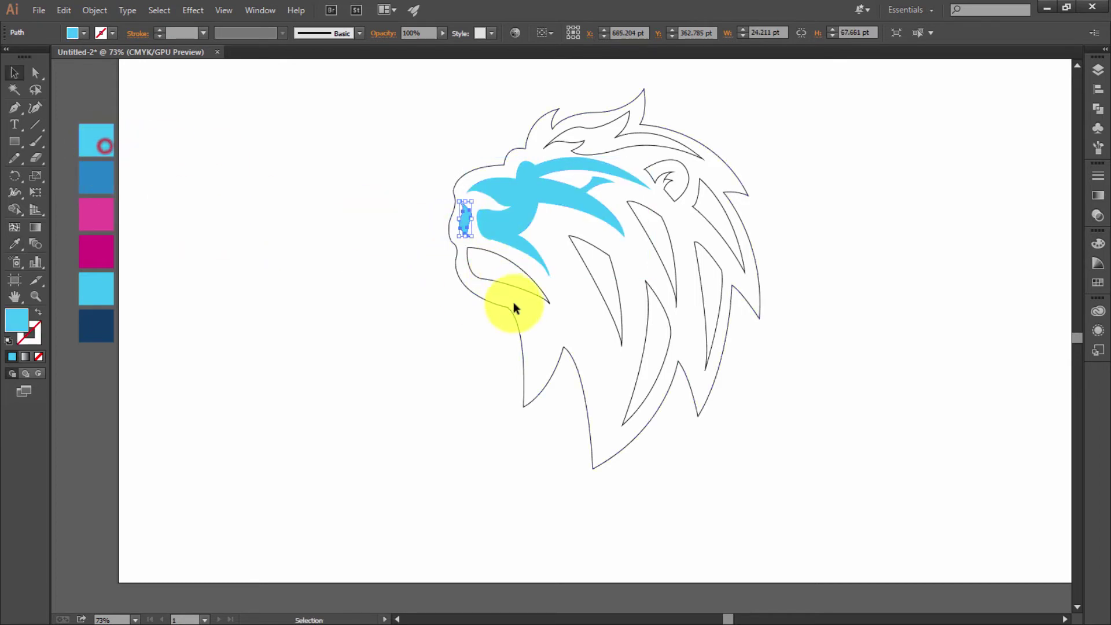
{"action": "left_click", "coordinate": [528, 297]}
{"action": "key", "text": "i"}
{"action": "left_click", "coordinate": [96, 142]}
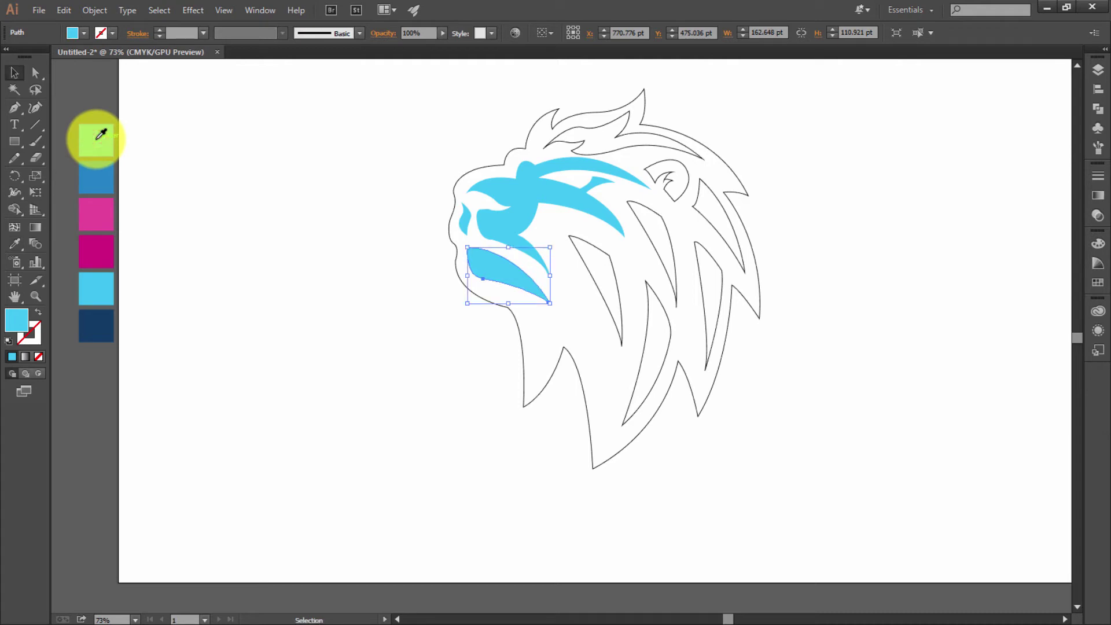
{"action": "key", "text": "v"}
- Fill the long stripe below the brow and the next mane stripe magenta
{"action": "left_click", "coordinate": [617, 299]}
{"action": "key", "text": "i"}
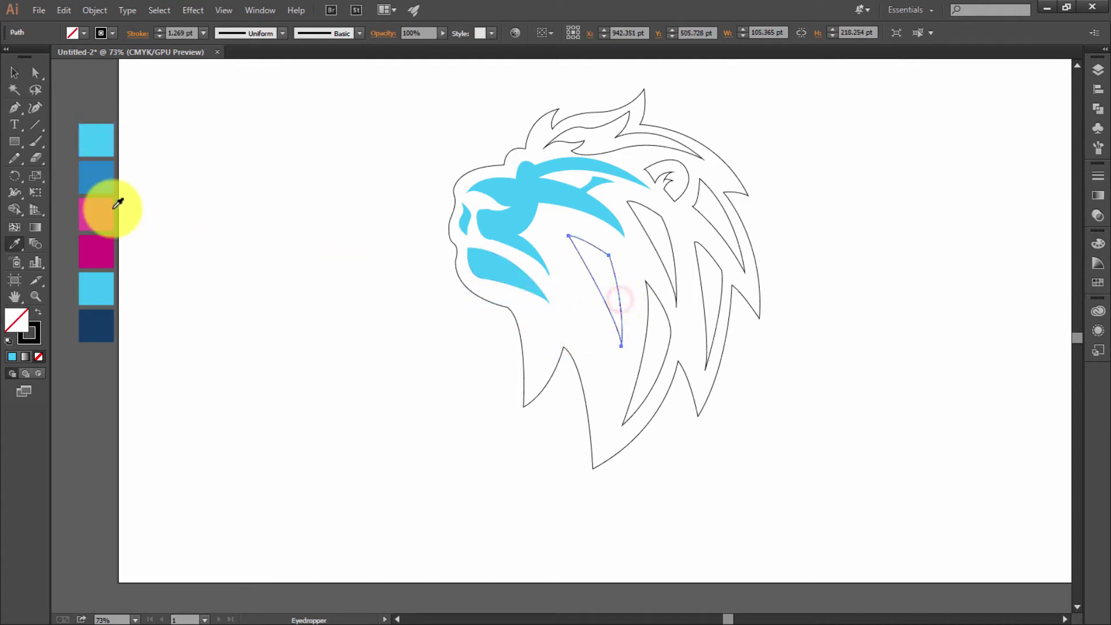
{"action": "left_click", "coordinate": [109, 213]}
{"action": "key", "text": "v"}
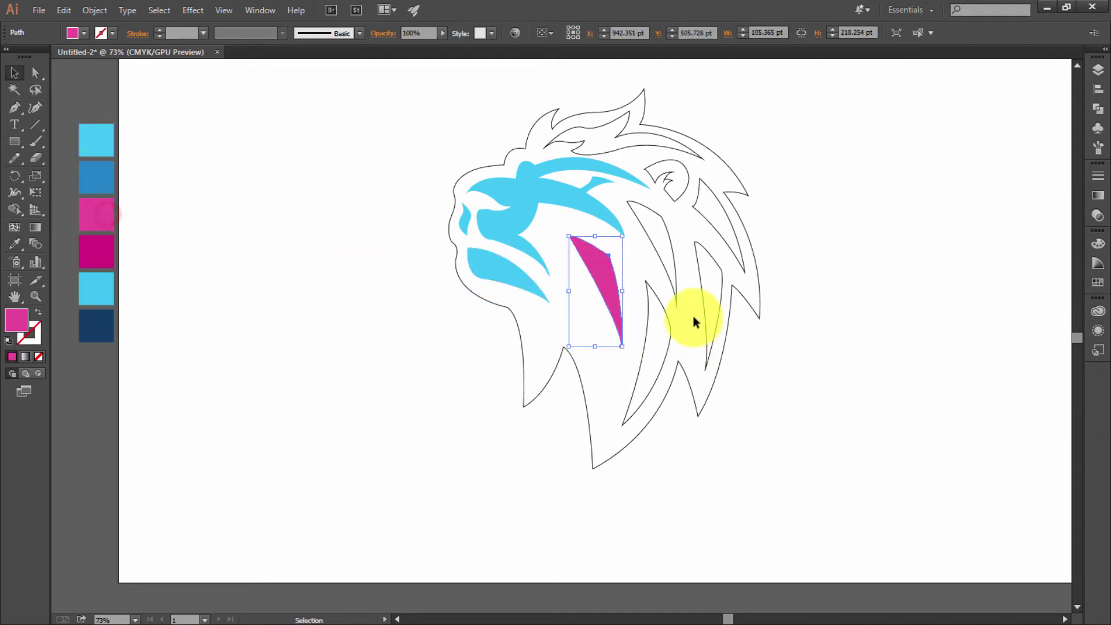
{"action": "left_click", "coordinate": [677, 303]}
{"action": "key", "text": "i"}
{"action": "left_click", "coordinate": [98, 219]}
{"action": "key", "text": "v"}
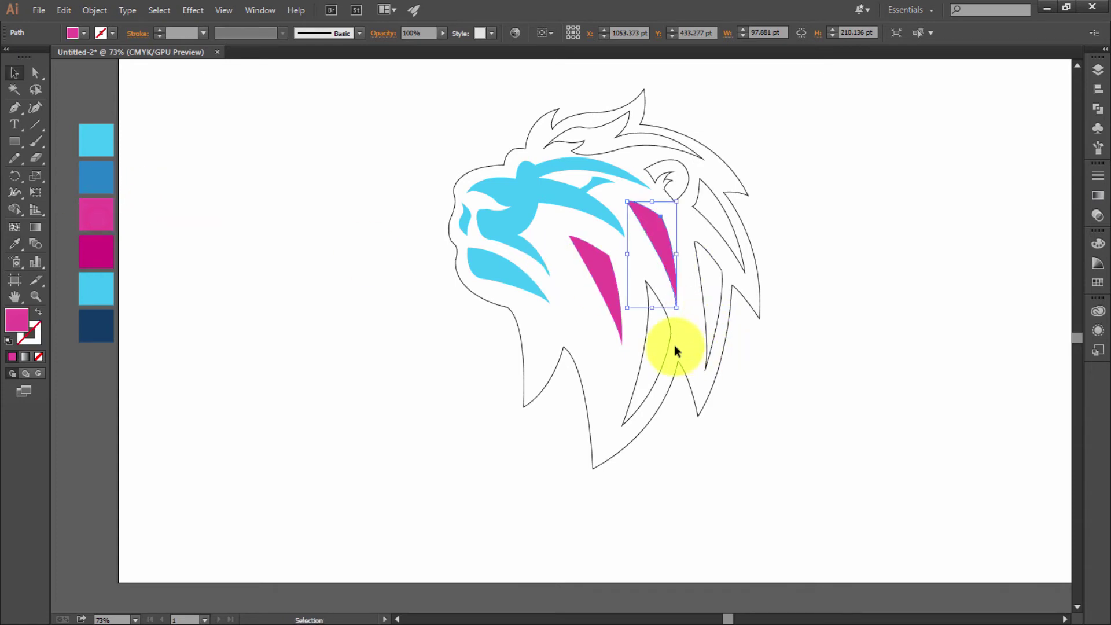
- Fill the four remaining unfilled mane paths magenta by sampling a stripe
{"action": "left_click", "coordinate": [671, 342]}
{"action": "left_click", "coordinate": [705, 333], "text": "shift"}
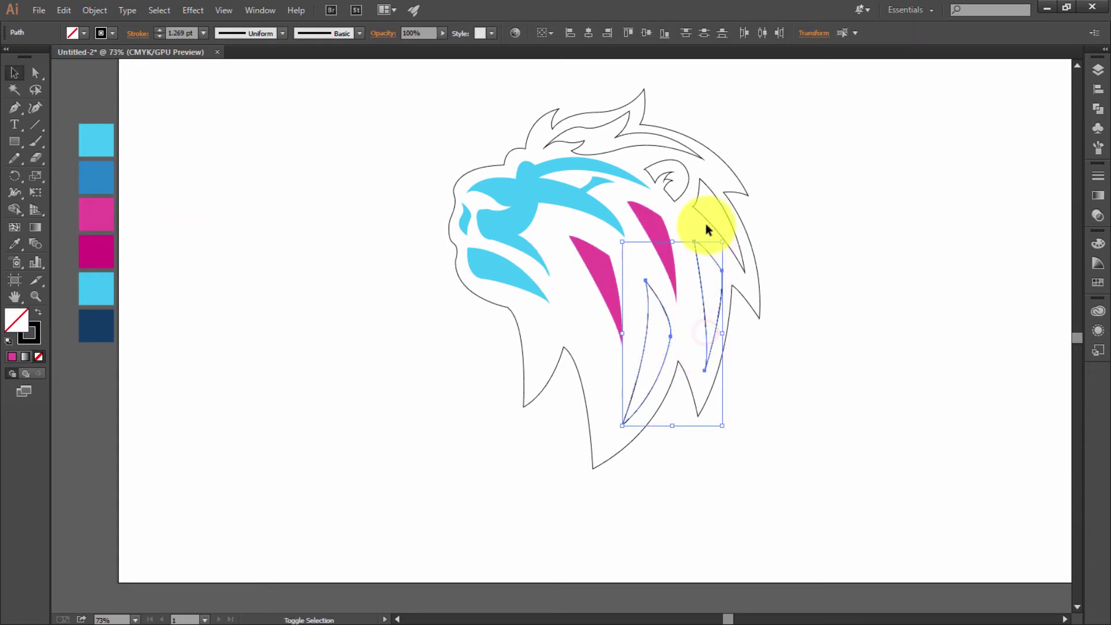
{"action": "left_click", "coordinate": [707, 226], "text": "shift"}
{"action": "left_click", "coordinate": [608, 155], "text": "shift"}
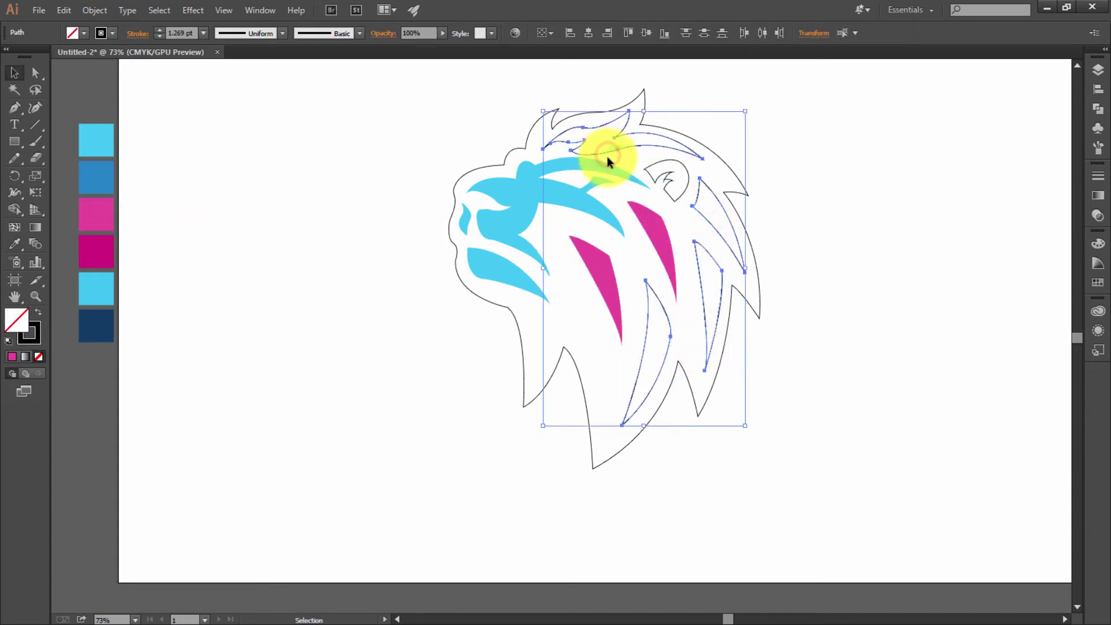
{"action": "key", "text": "i"}
{"action": "left_click", "coordinate": [590, 249]}
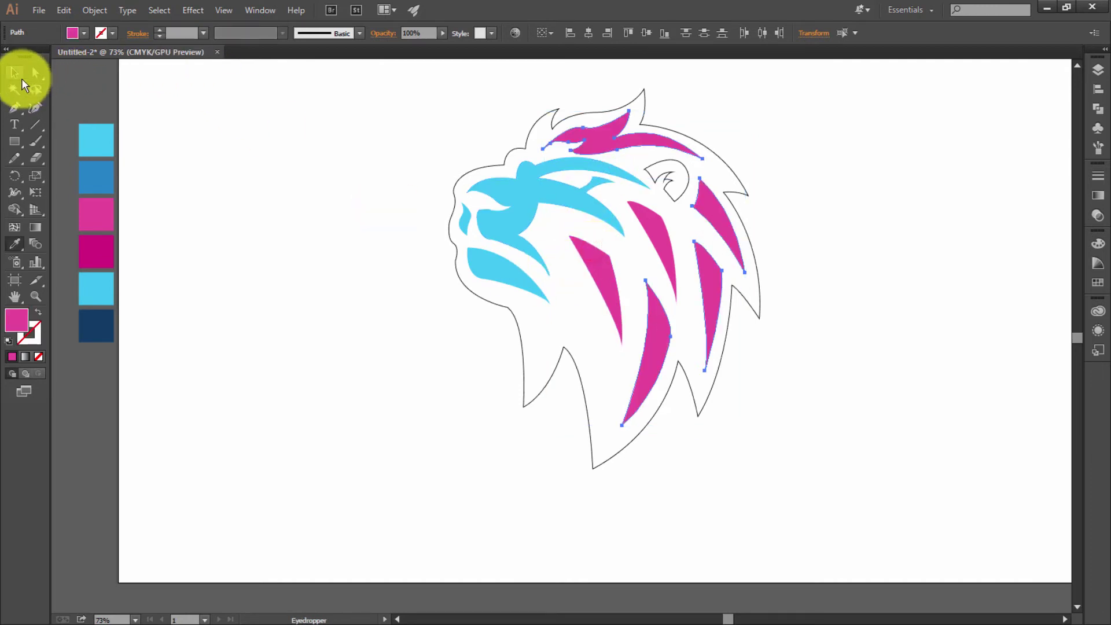
- Fill the small ear detail shape cyan
{"action": "left_click", "coordinate": [21, 79]}
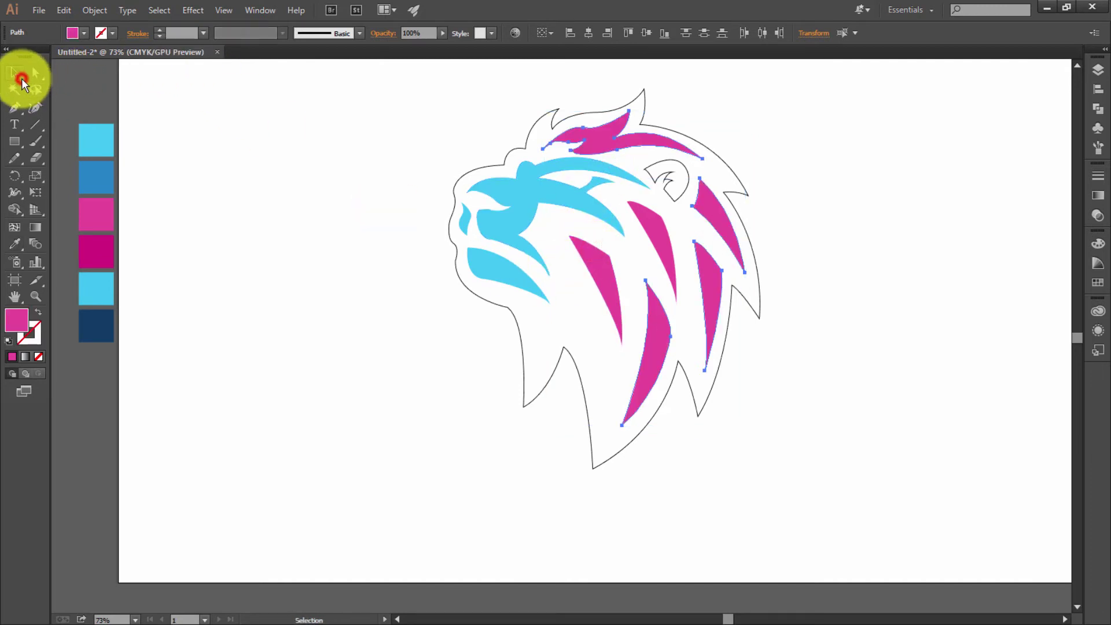
{"action": "left_click", "coordinate": [680, 200]}
{"action": "key", "text": "i"}
{"action": "left_click", "coordinate": [513, 186]}
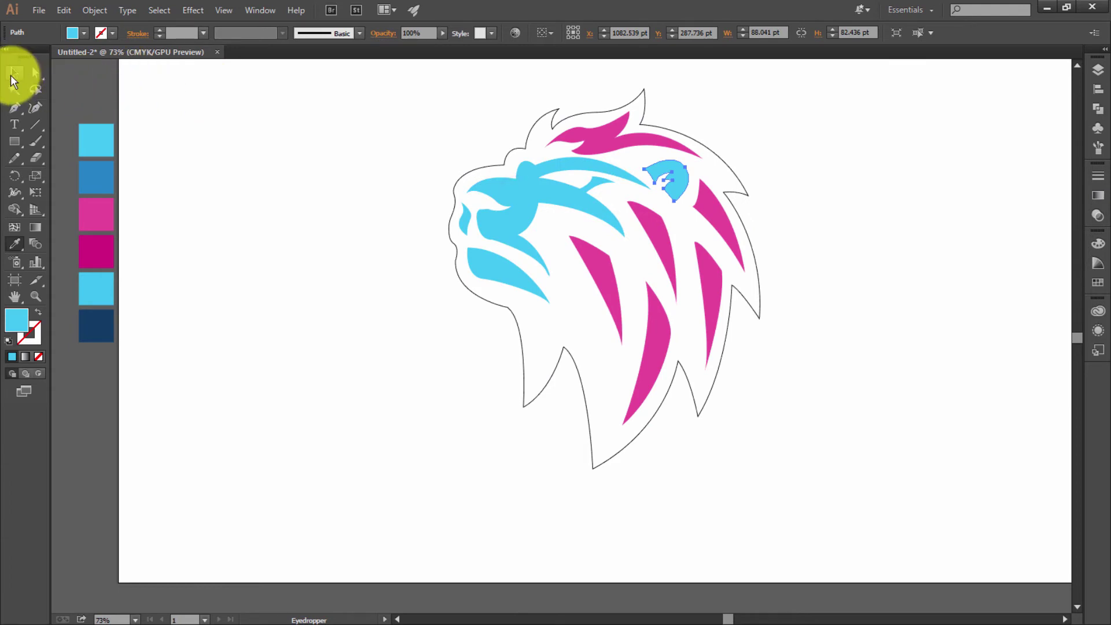
- Fill the lion's outer outline with the navy swatch
{"action": "left_click", "coordinate": [14, 75]}
{"action": "left_click", "coordinate": [514, 314]}
{"action": "key", "text": "i"}
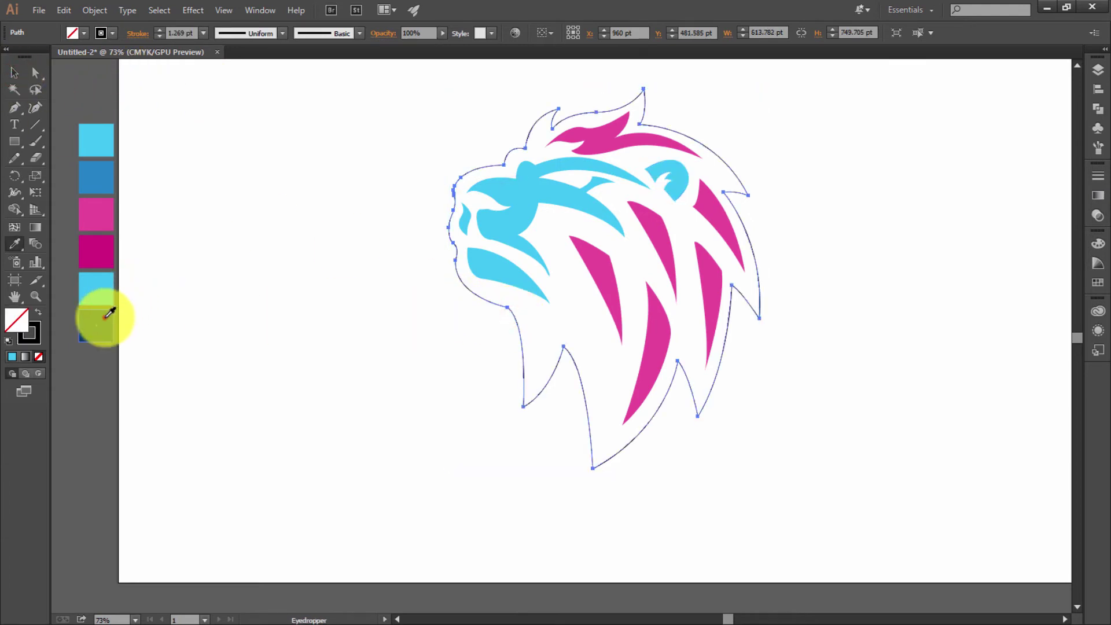
{"action": "left_click", "coordinate": [98, 318]}
- Select the entire lion artwork and scale it up slightly by a corner handle
{"action": "left_click", "coordinate": [13, 75]}
{"action": "left_click", "coordinate": [286, 169]}
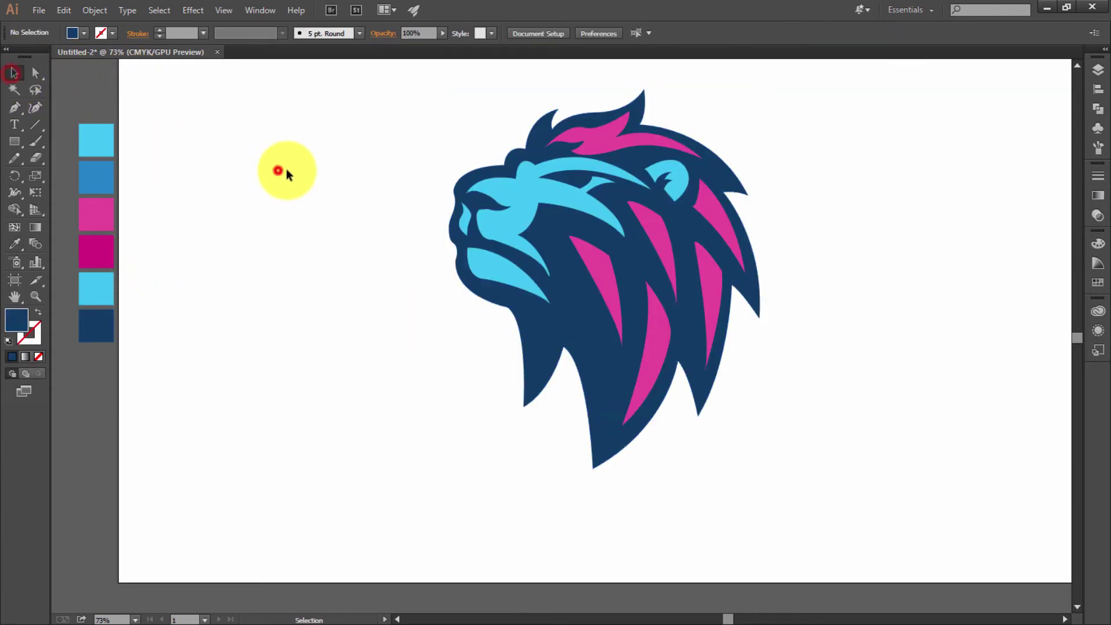
{"action": "left_click_drag", "start_coordinate": [361, 132], "coordinate": [842, 484]}
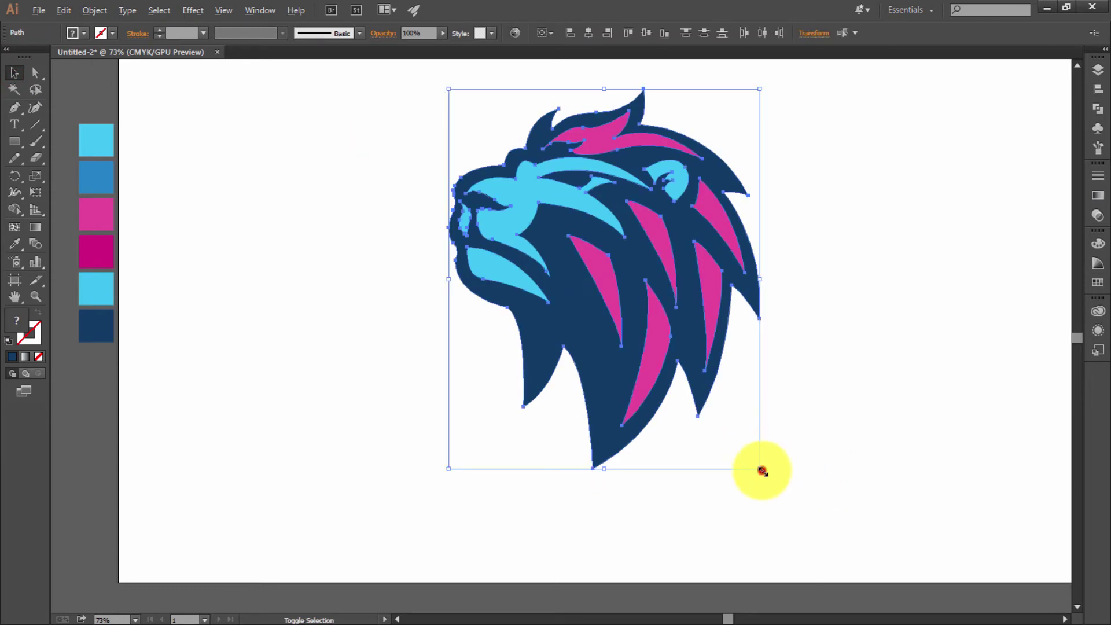
{"action": "left_click_drag", "start_coordinate": [762, 471], "coordinate": [799, 515]}
{"action": "left_click_drag", "start_coordinate": [675, 362], "coordinate": [664, 379]}
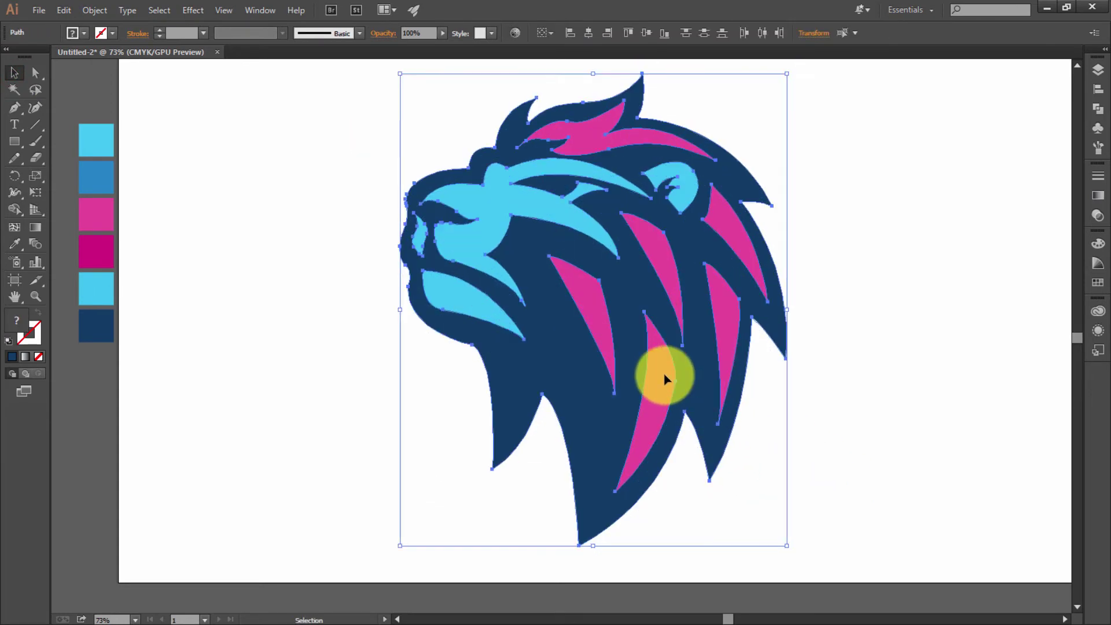
{"action": "left_click", "coordinate": [806, 399]}
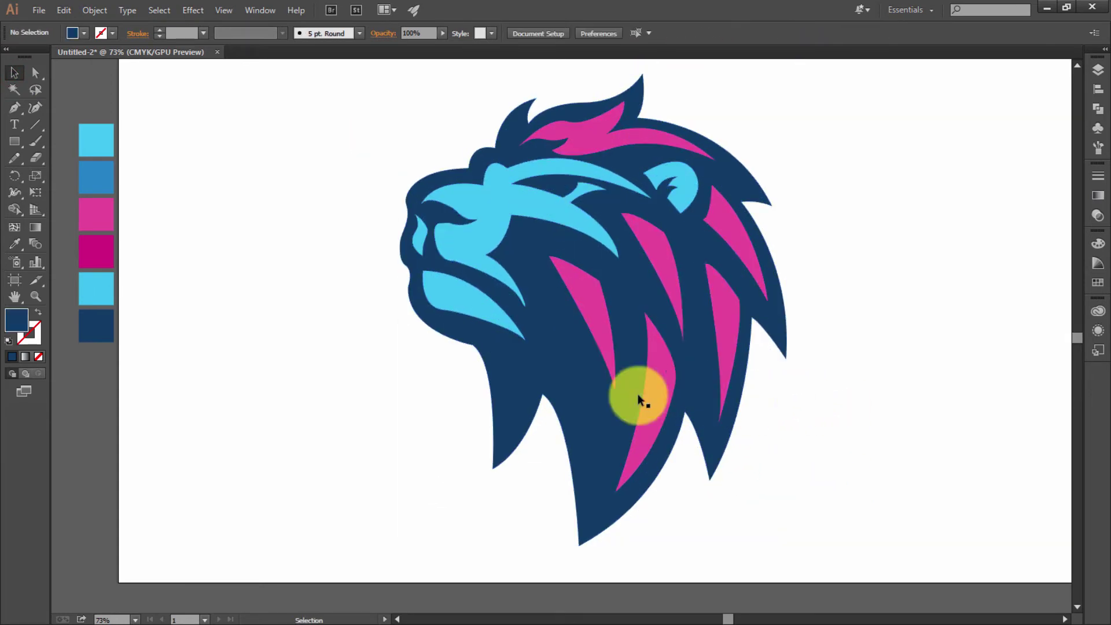
- Draw a curved Pen path across the forehead from near the ear
{"action": "left_click", "coordinate": [18, 113]}
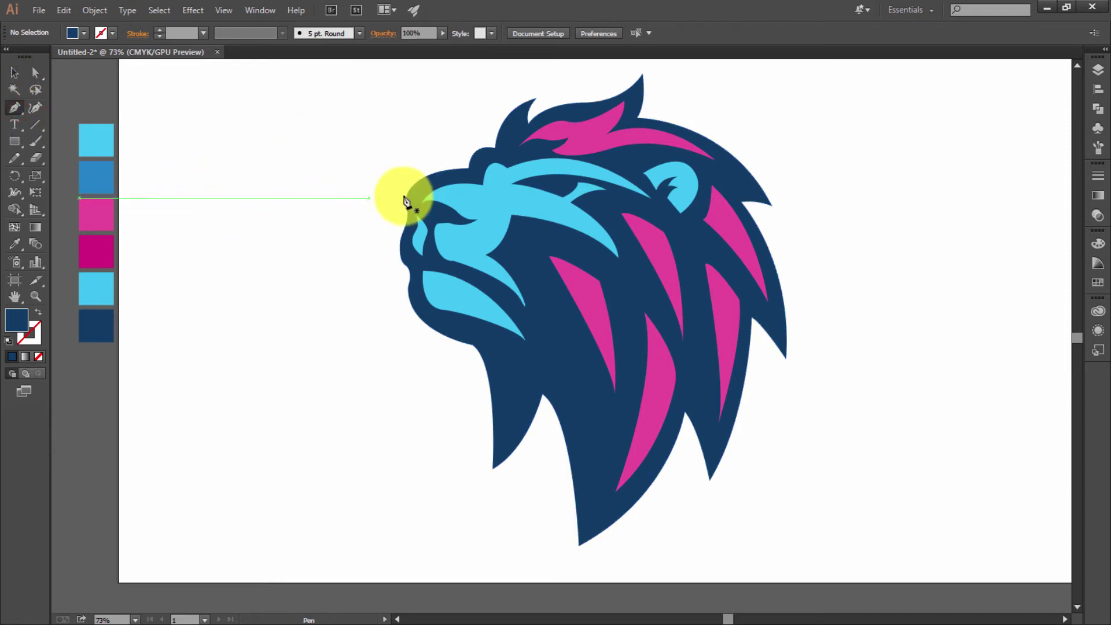
{"action": "left_click", "coordinate": [651, 198]}
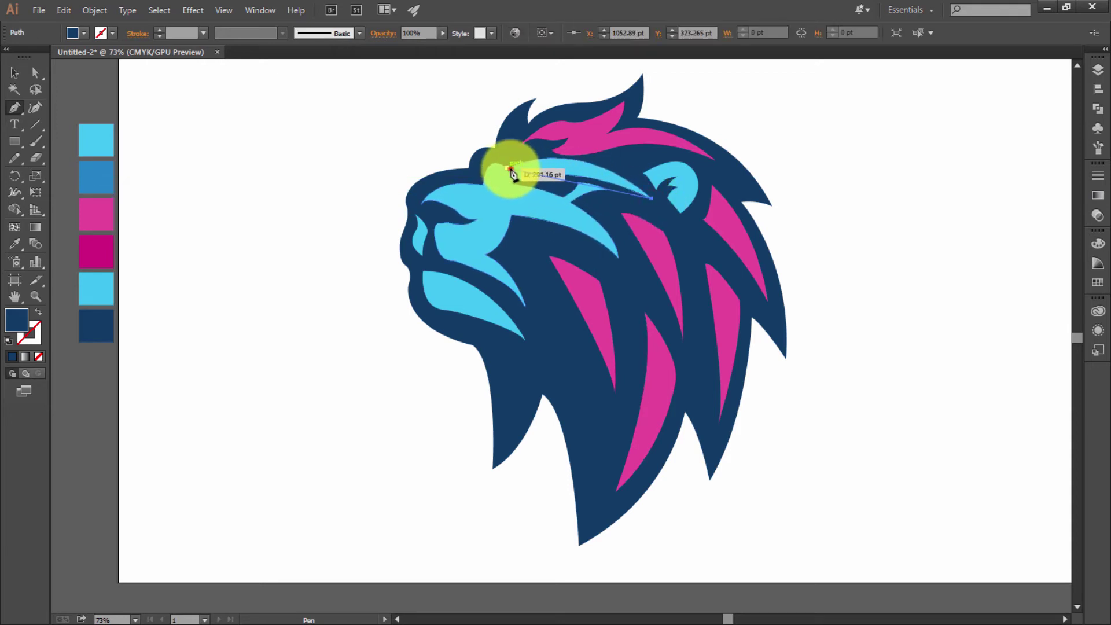
{"action": "left_click_drag", "start_coordinate": [511, 171], "coordinate": [425, 191]}
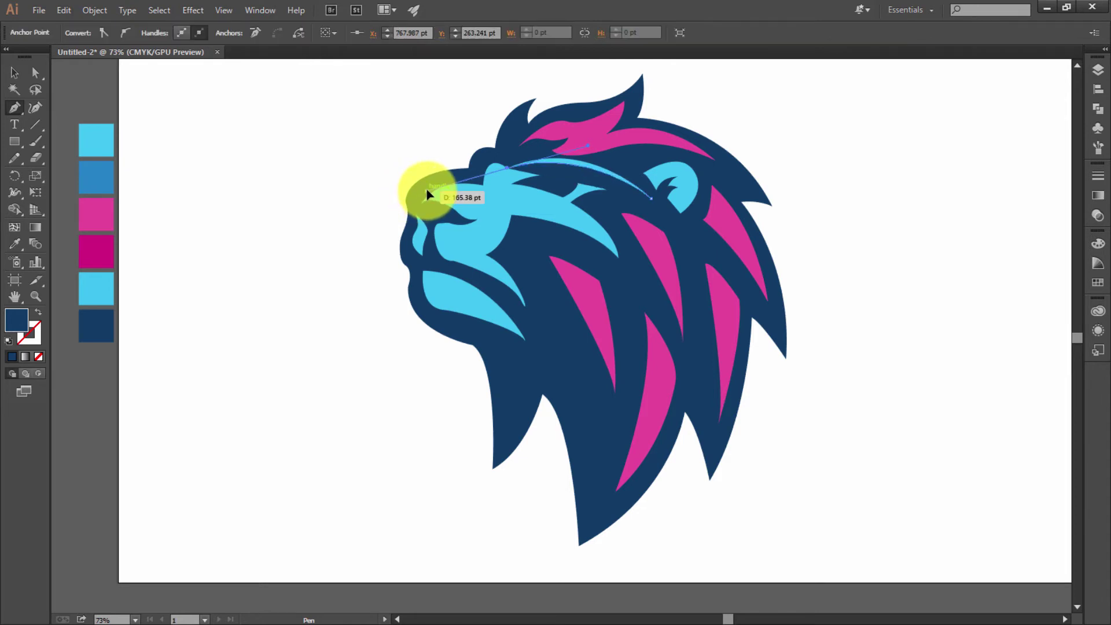
{"action": "left_click", "coordinate": [40, 311]}
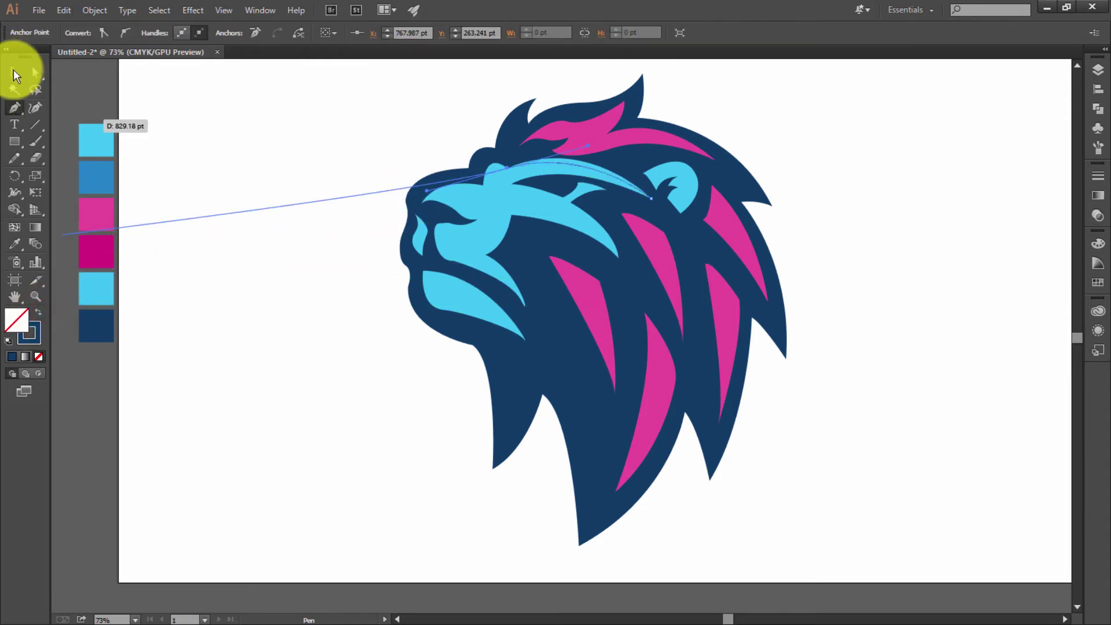
{"action": "left_click", "coordinate": [13, 72]}
{"action": "left_click", "coordinate": [350, 112]}
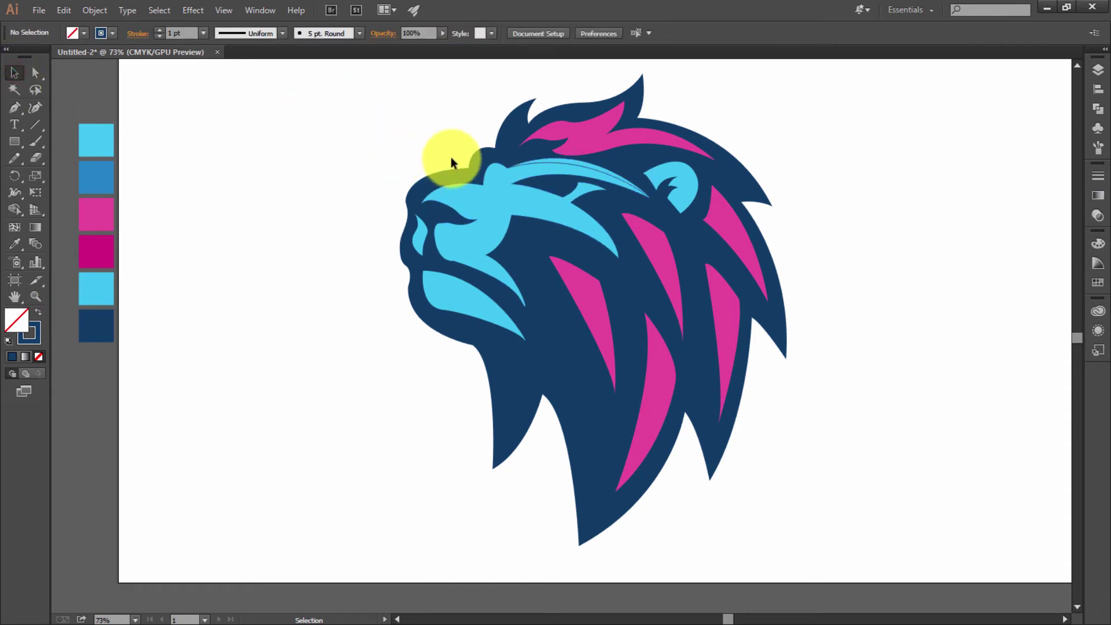
- Zoom in on the forehead and split off the sliver above the brow with Shape Builder
{"action": "key", "text": "z"}
{"action": "left_click_drag", "start_coordinate": [446, 155], "coordinate": [583, 303]}
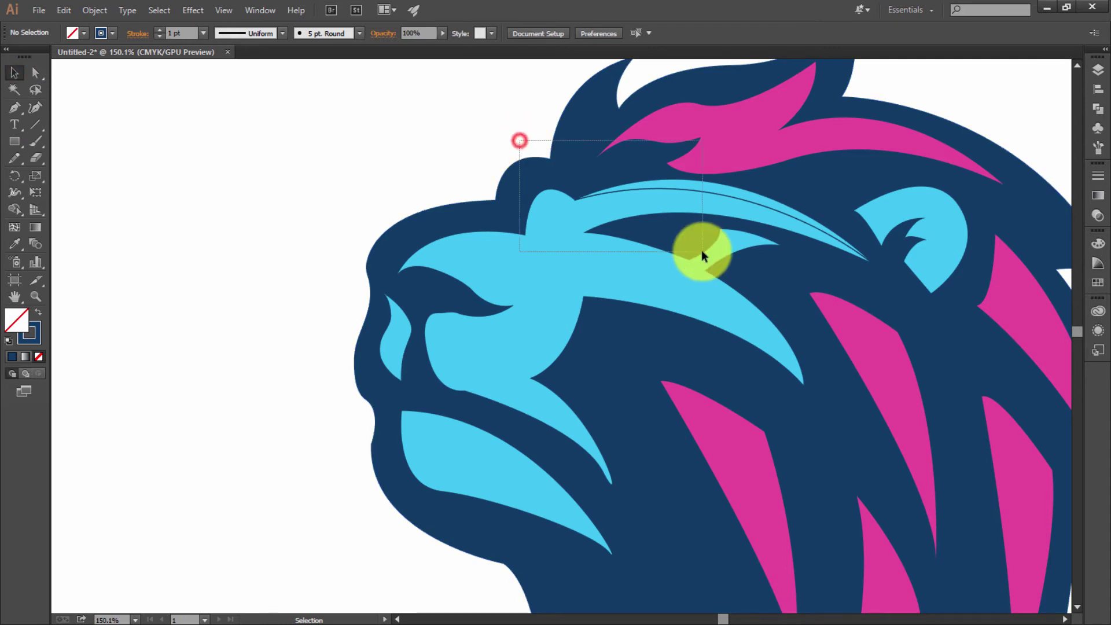
{"action": "left_click_drag", "start_coordinate": [520, 140], "coordinate": [702, 253]}
{"action": "left_click", "coordinate": [14, 209]}
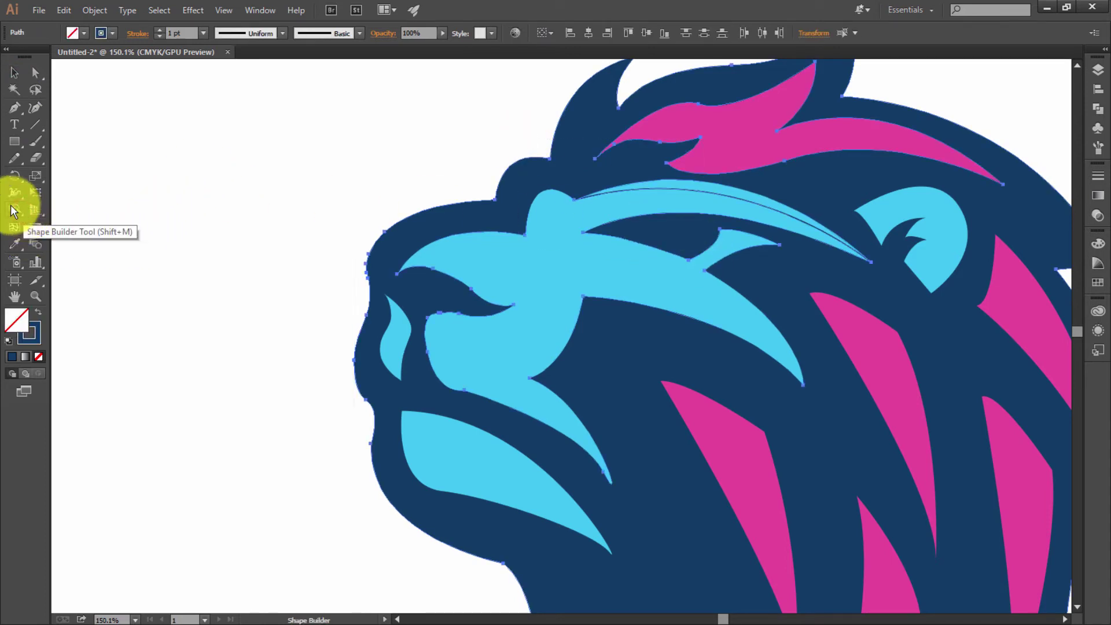
{"action": "left_click", "coordinate": [687, 187]}
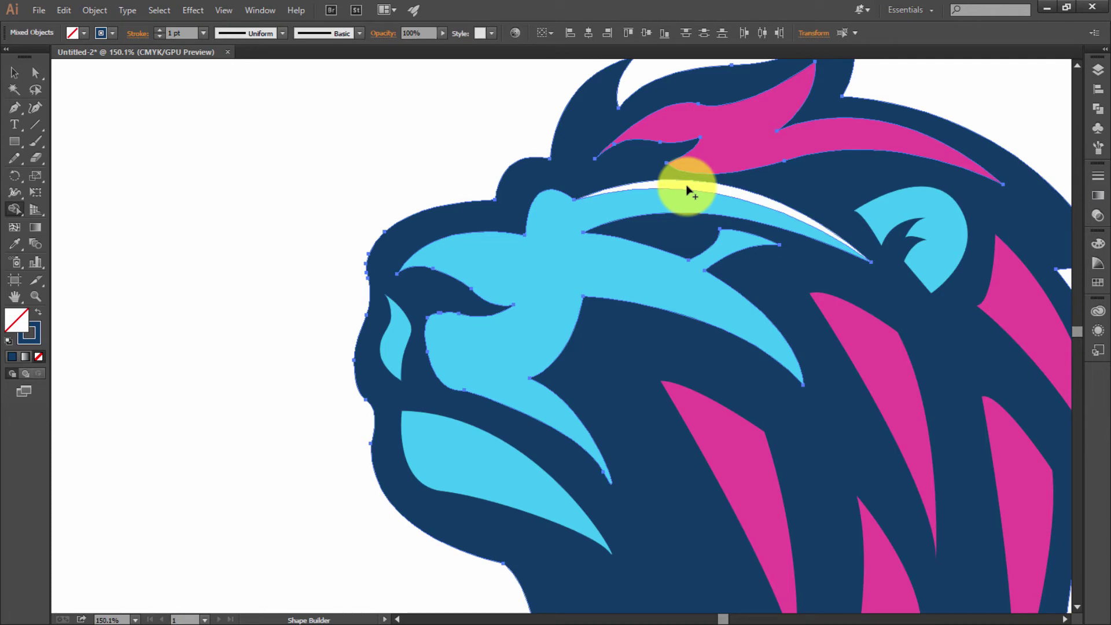
- Fill the brow sliver navy, then change it to a light blue
{"action": "left_click", "coordinate": [85, 35]}
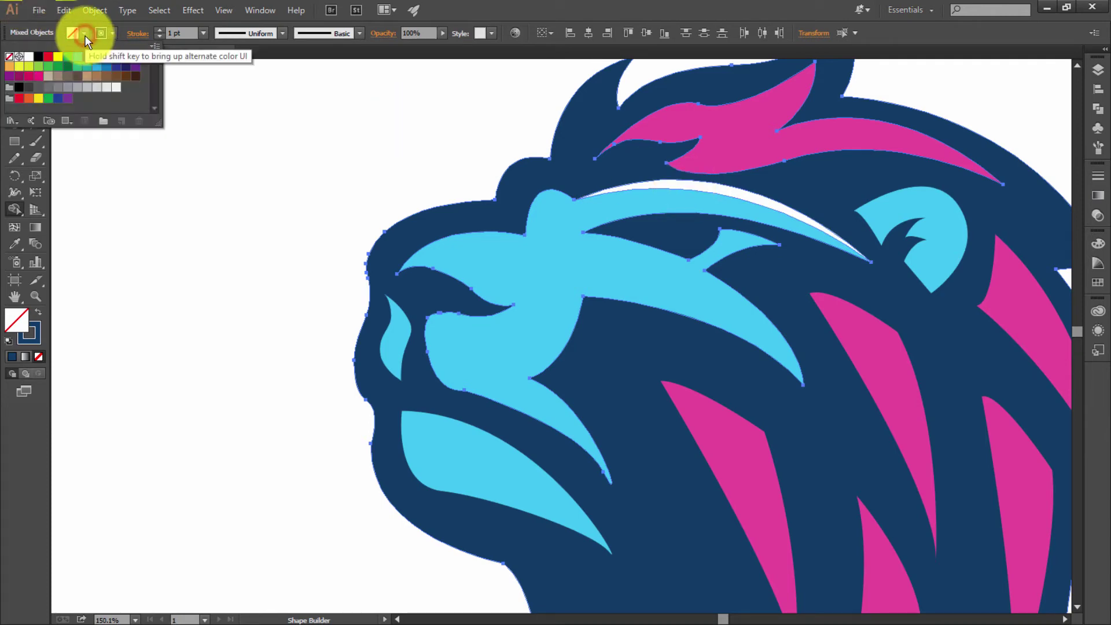
{"action": "left_click", "coordinate": [38, 311]}
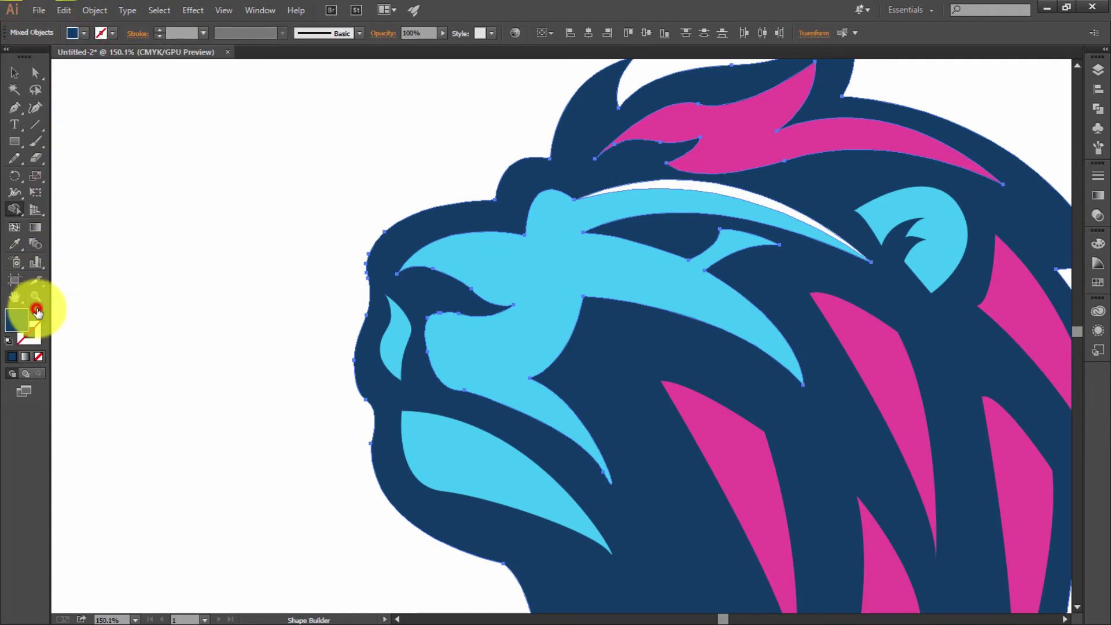
{"action": "left_click", "coordinate": [682, 180]}
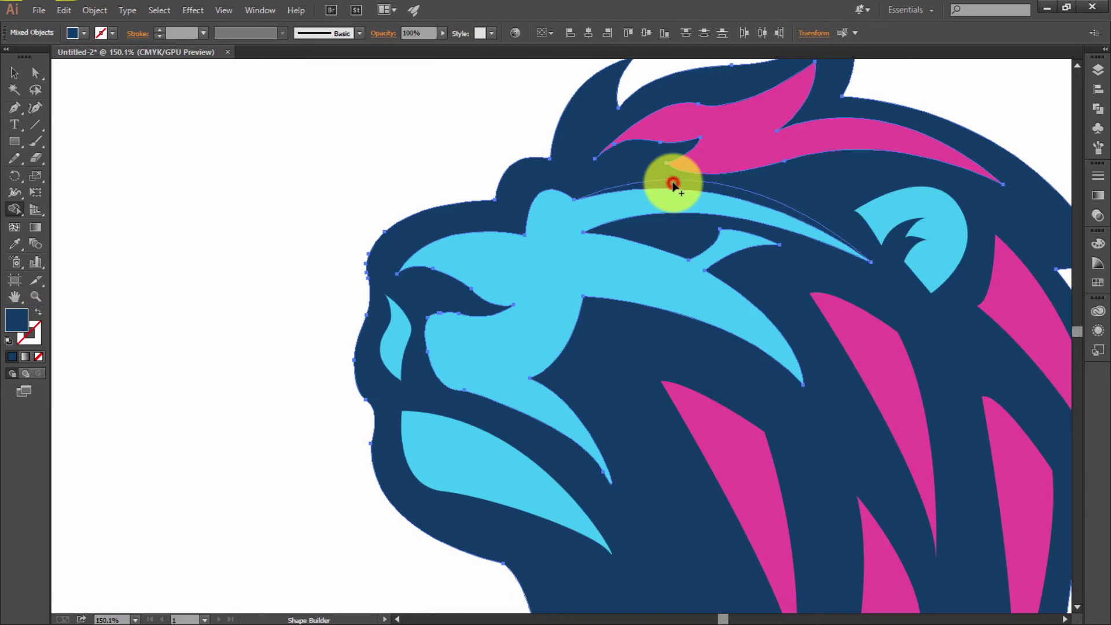
{"action": "double_click", "coordinate": [20, 320]}
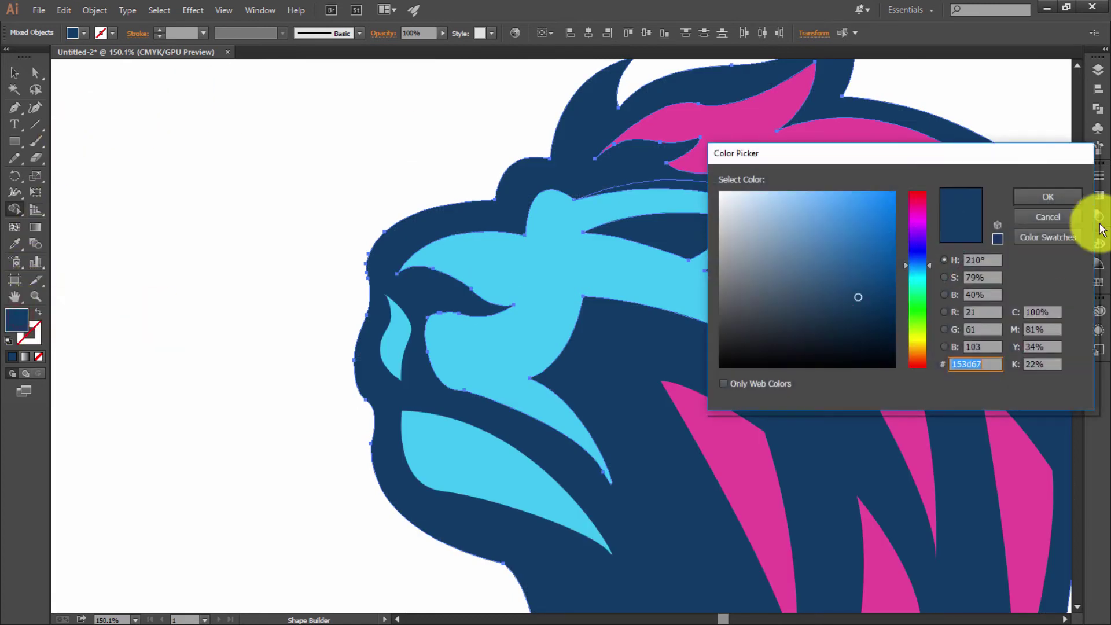
{"action": "left_click_drag", "start_coordinate": [862, 206], "coordinate": [822, 179]}
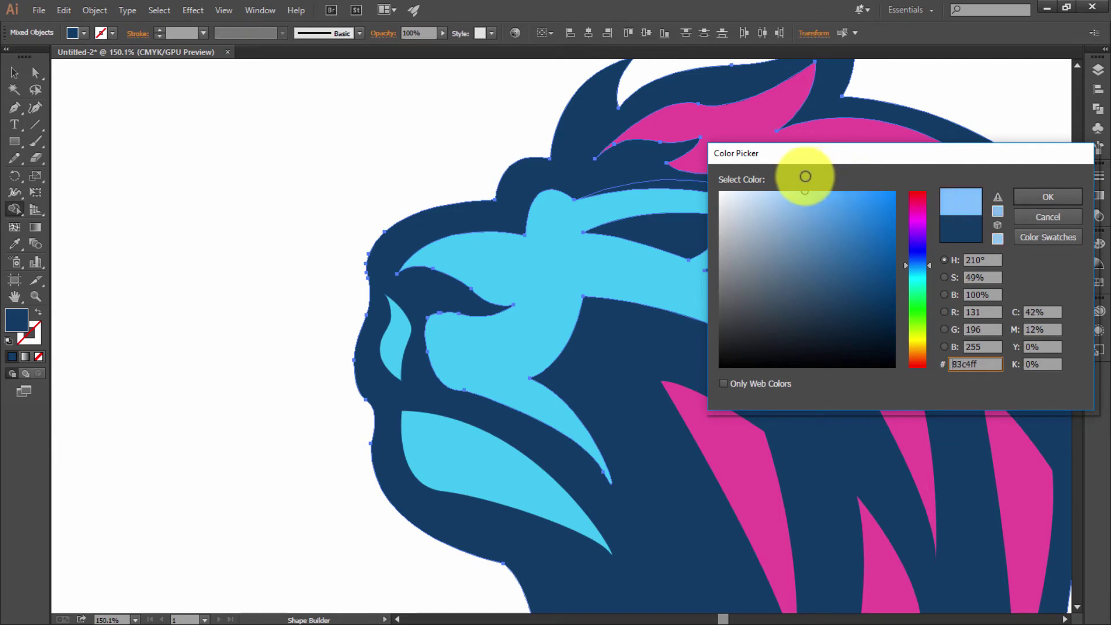
{"action": "left_click", "coordinate": [1068, 196]}
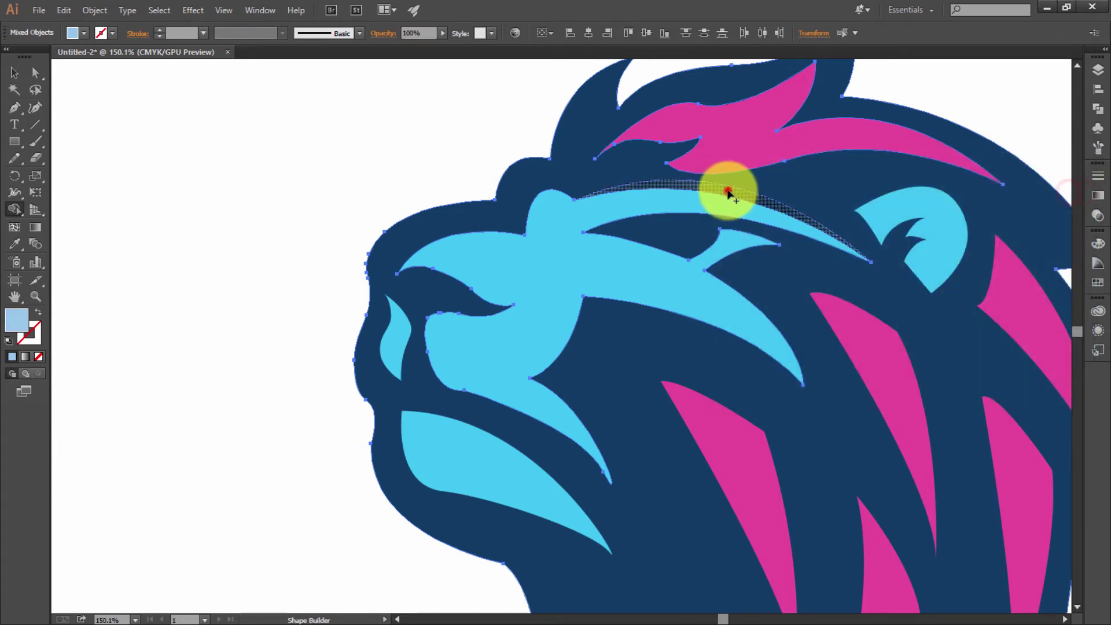
{"action": "left_click", "coordinate": [727, 190]}
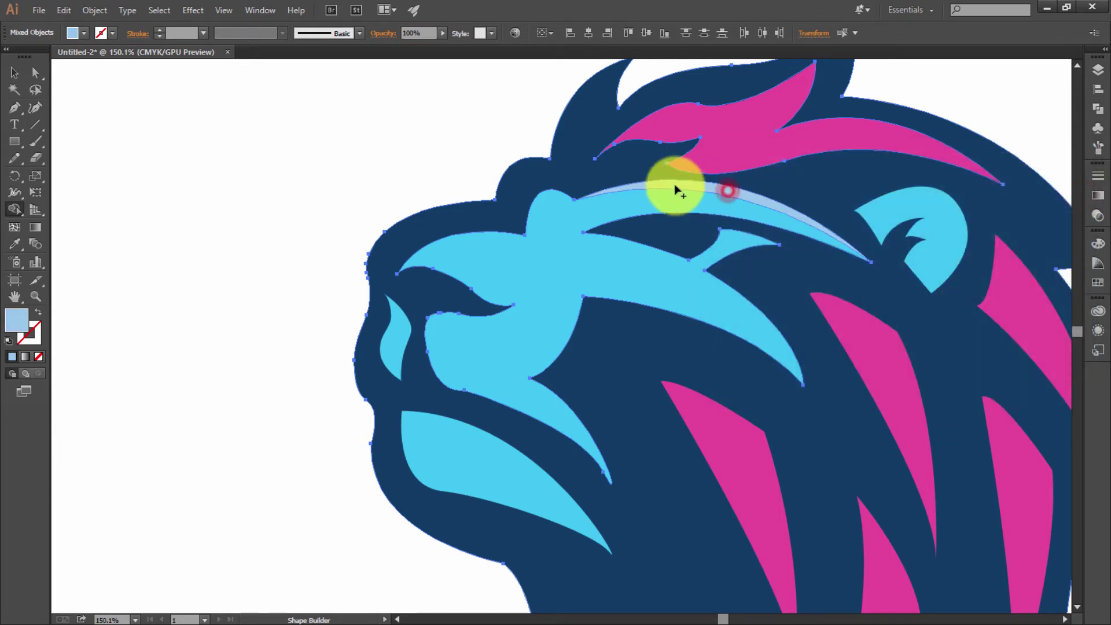
- Refill the brow arc with very pale blue #dfecf7 and deselect
{"action": "double_click", "coordinate": [24, 317]}
{"action": "left_click", "coordinate": [736, 196]}
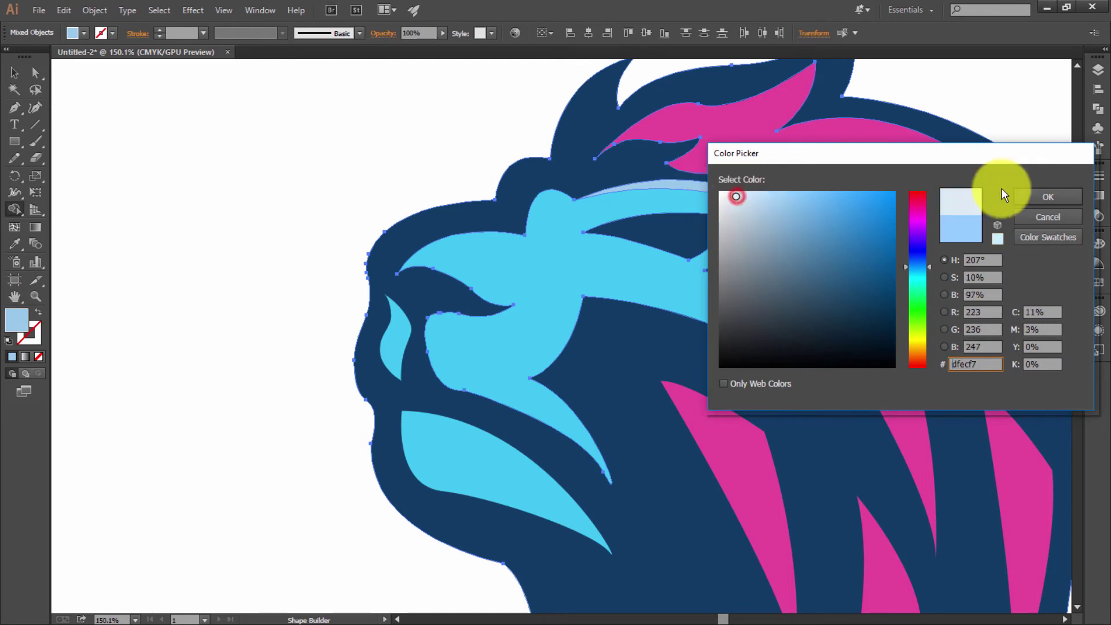
{"action": "left_click", "coordinate": [1042, 197]}
{"action": "left_click", "coordinate": [682, 185]}
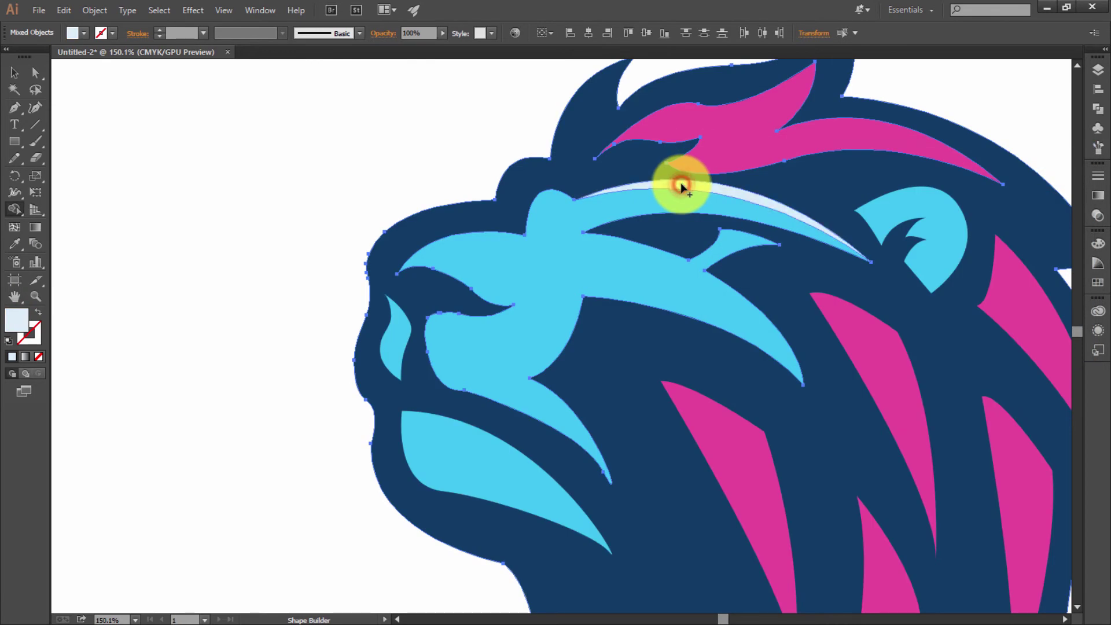
{"action": "left_click", "coordinate": [12, 69]}
{"action": "left_click", "coordinate": [254, 116]}
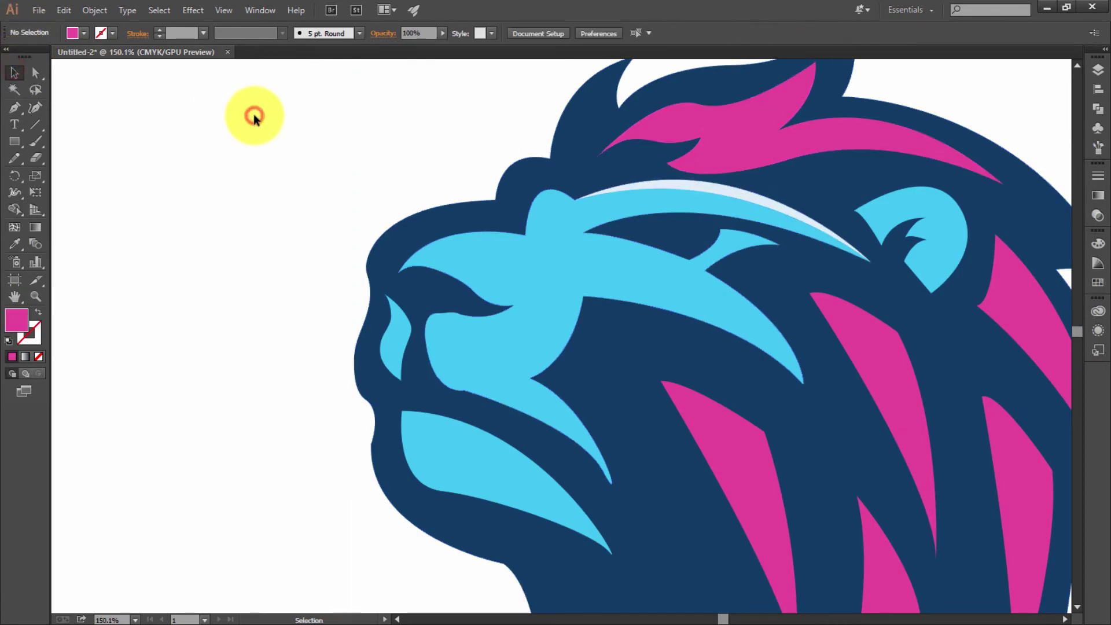
- Draw a closed, pointed eye shape with the Pen tool under the brow
{"action": "left_click_drag", "start_coordinate": [258, 92], "coordinate": [55, 66]}
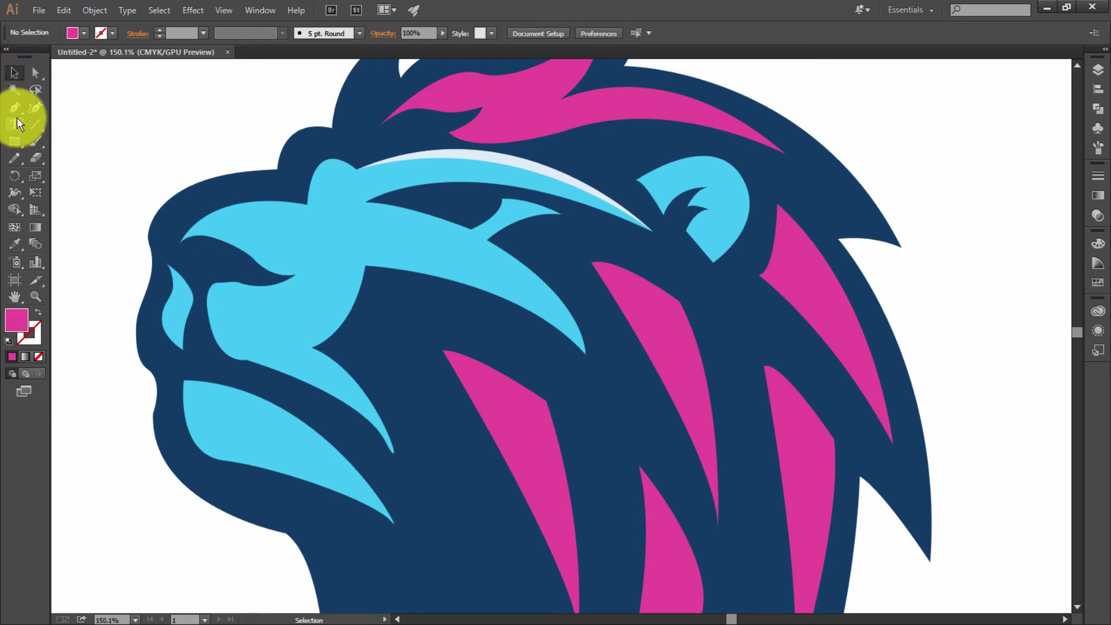
{"action": "left_click", "coordinate": [14, 108]}
{"action": "left_click", "coordinate": [365, 203]}
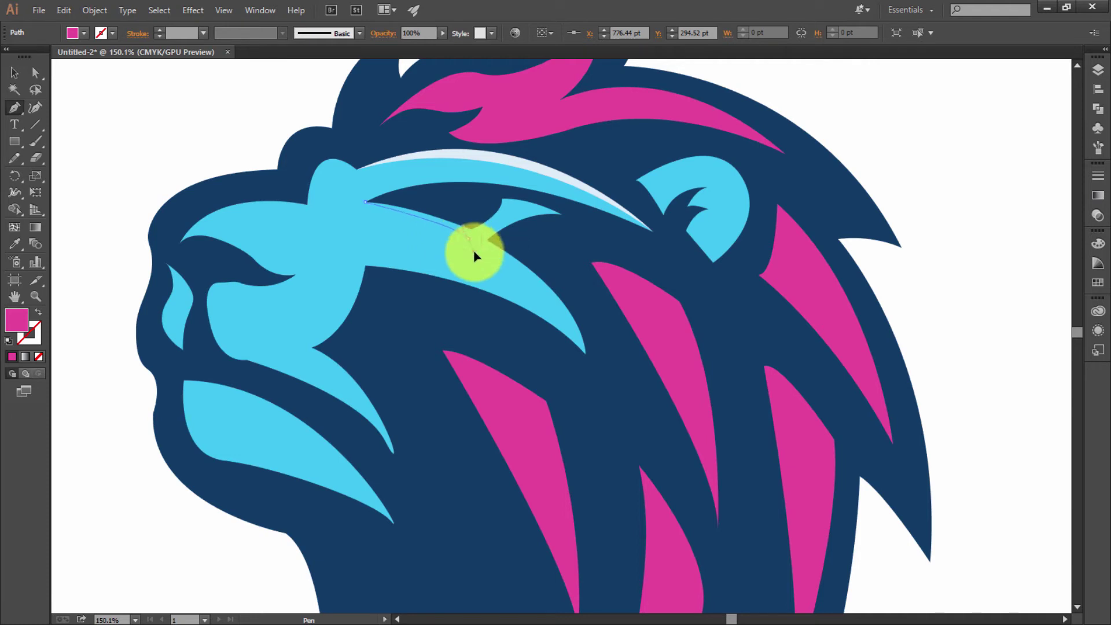
{"action": "left_click", "coordinate": [469, 240]}
{"action": "left_click", "coordinate": [468, 238]}
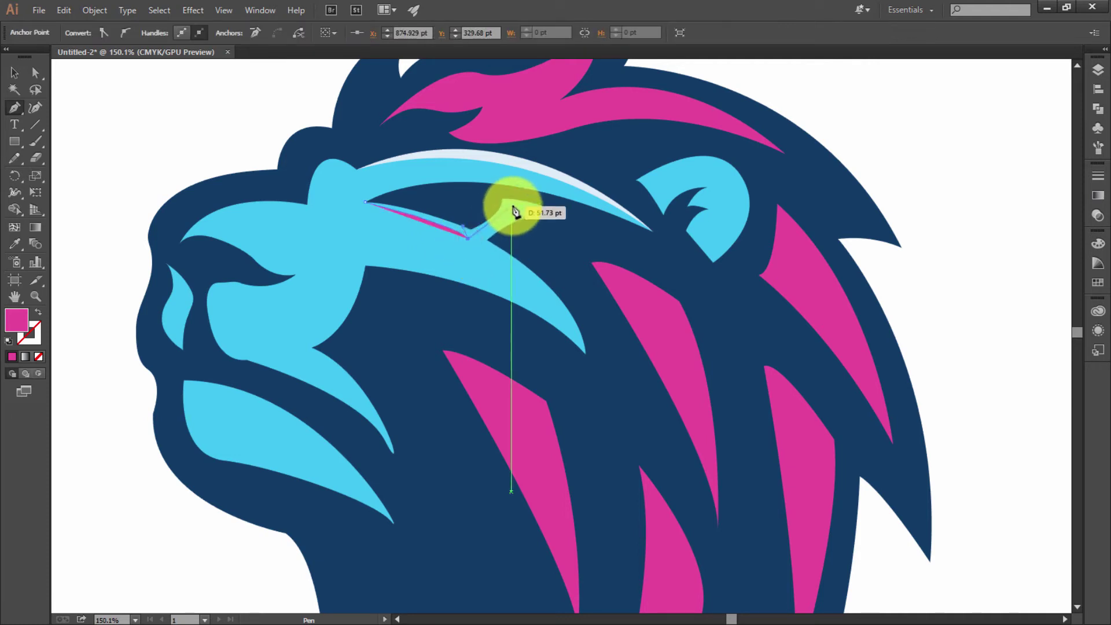
{"action": "left_click", "coordinate": [511, 200]}
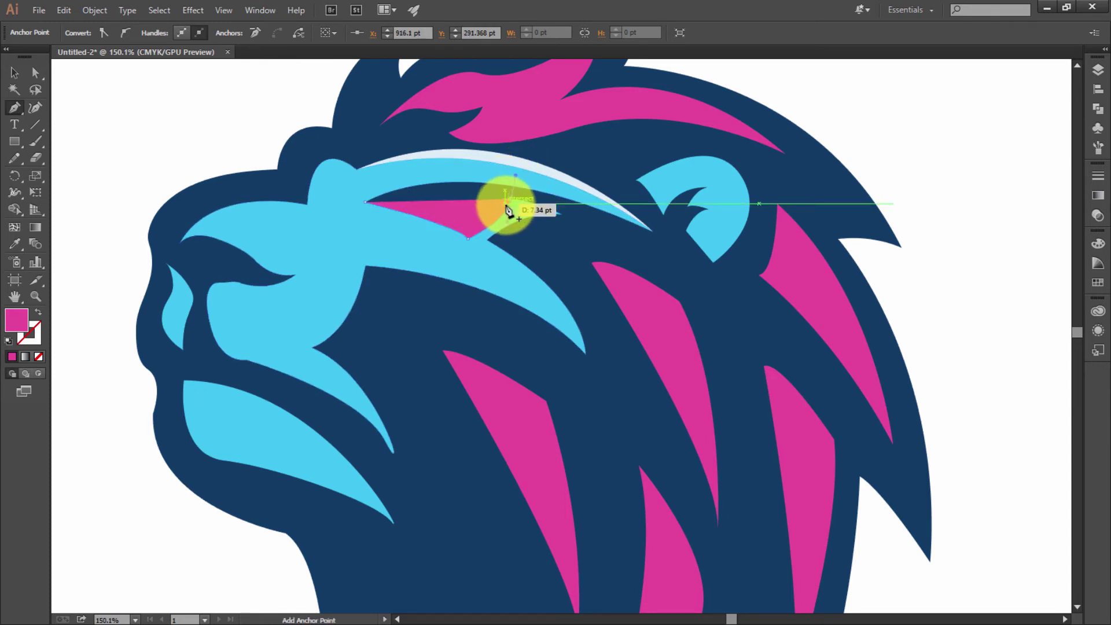
{"action": "left_click", "coordinate": [38, 313]}
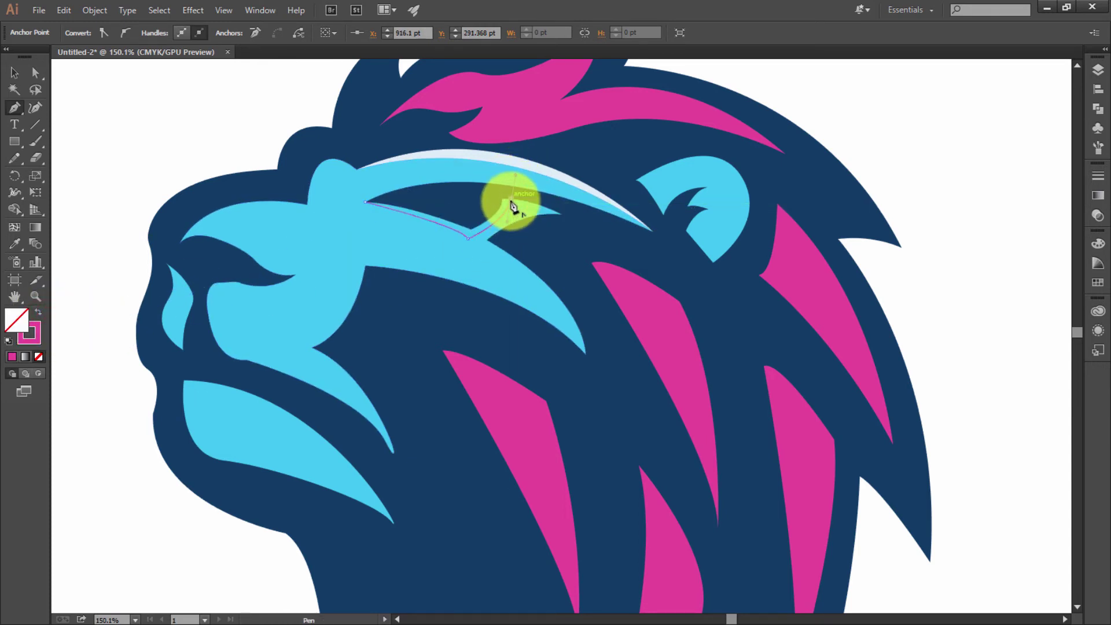
{"action": "left_click", "coordinate": [501, 199]}
{"action": "left_click", "coordinate": [471, 232]}
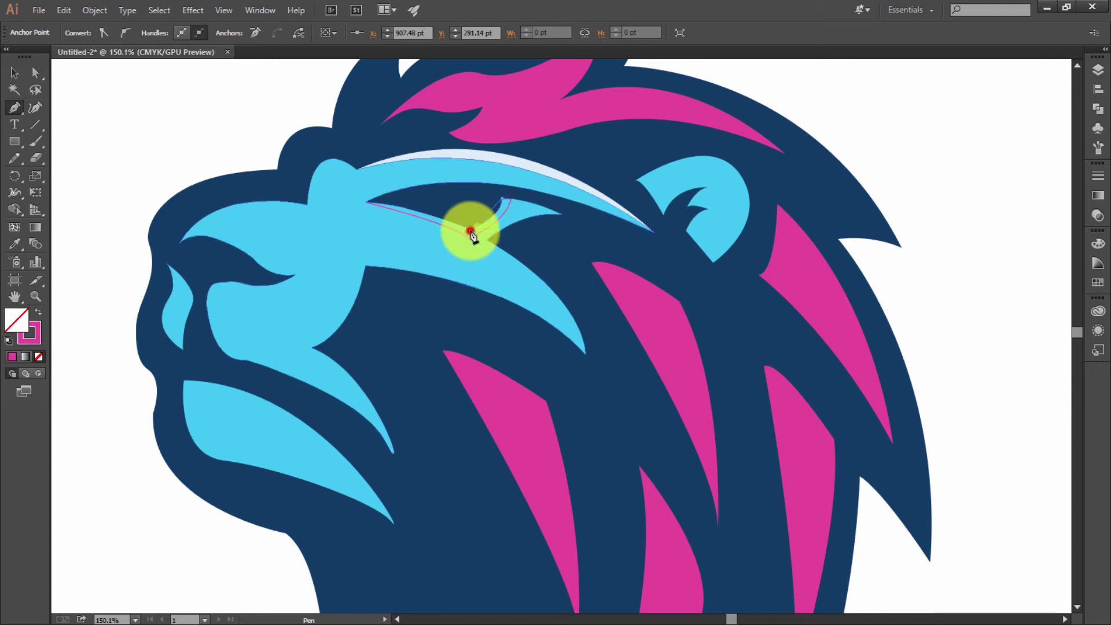
{"action": "mouse_move", "coordinate": [453, 228]}
{"action": "left_mouse_down"}
{"action": "mouse_move", "coordinate": [440, 242]}
{"action": "mouse_move", "coordinate": [471, 240]}
{"action": "mouse_move", "coordinate": [367, 219]}
{"action": "mouse_move", "coordinate": [368, 206]}
{"action": "left_mouse_up"}
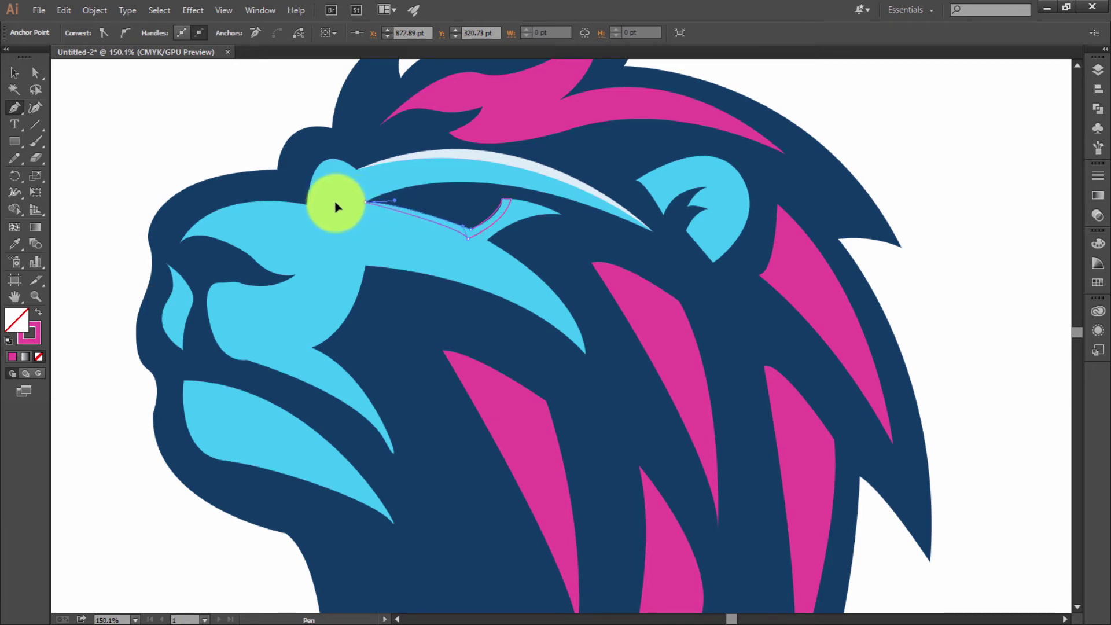
{"action": "left_click_drag", "start_coordinate": [337, 207], "coordinate": [337, 207]}
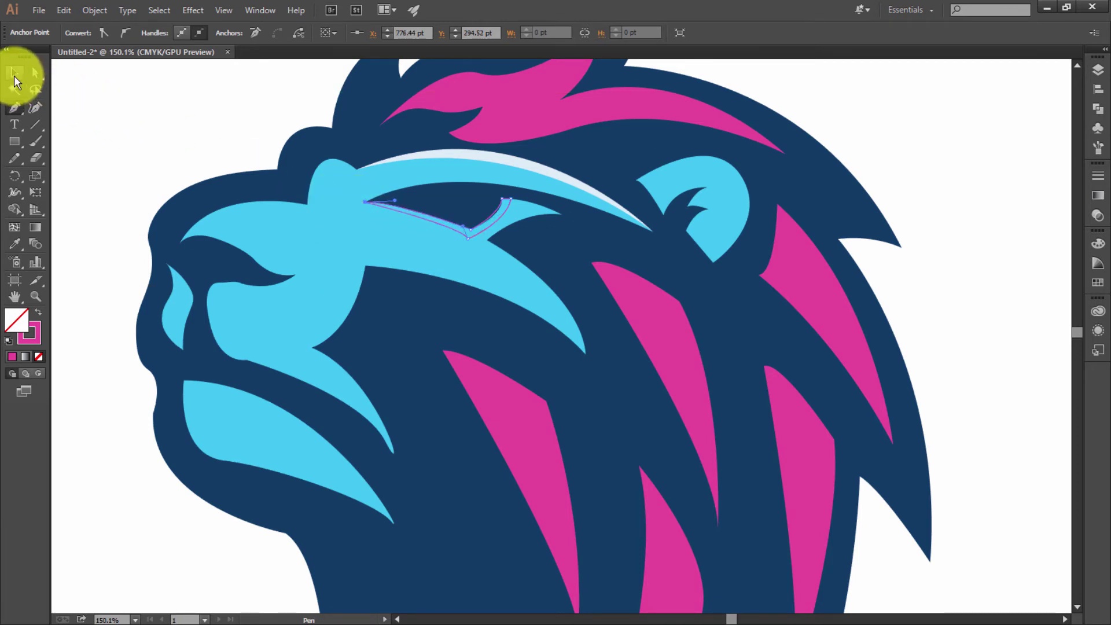
- Fill the eye shape with the medium-blue swatch colour and deselect
{"action": "key", "text": "ctrl+1"}
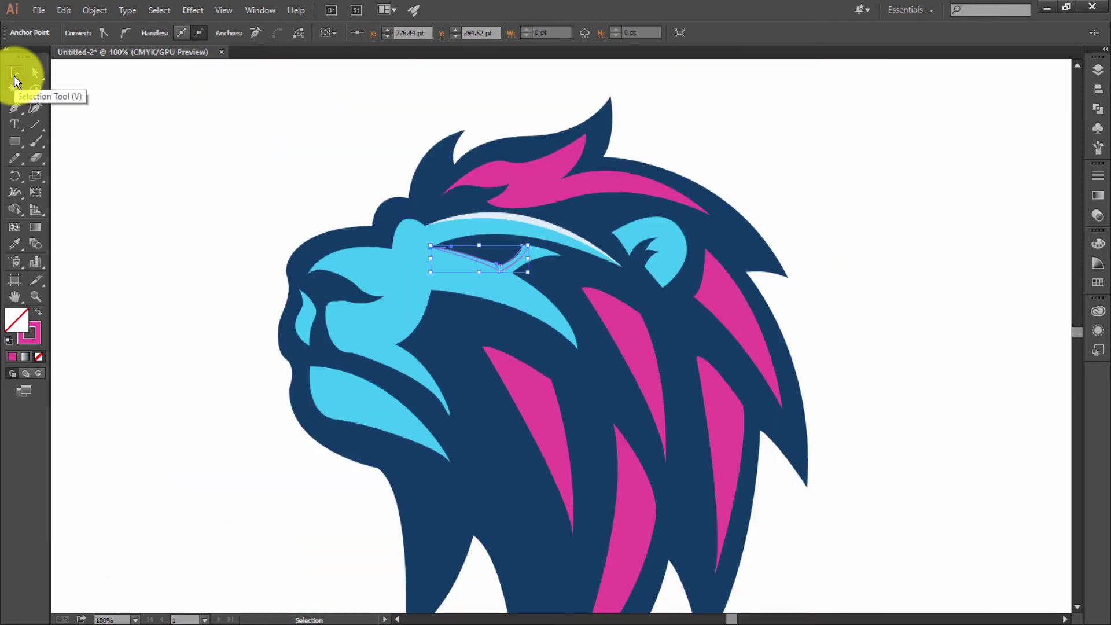
{"action": "left_click_drag", "start_coordinate": [176, 329], "coordinate": [521, 299]}
{"action": "key", "text": "i"}
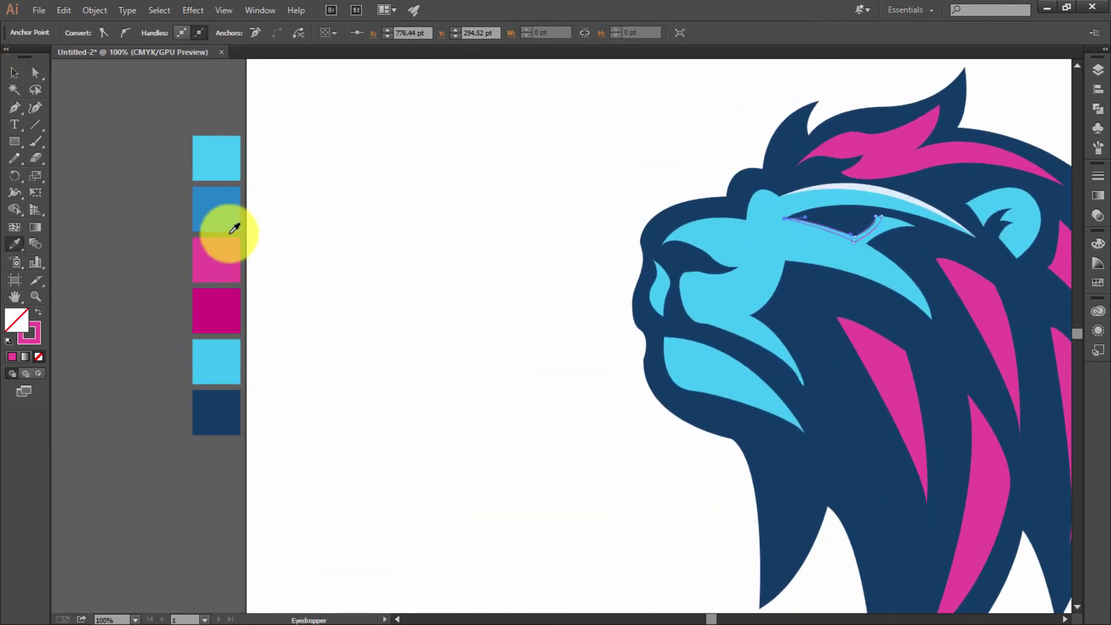
{"action": "left_click", "coordinate": [223, 224]}
{"action": "left_click", "coordinate": [15, 74]}
{"action": "left_click", "coordinate": [348, 166]}
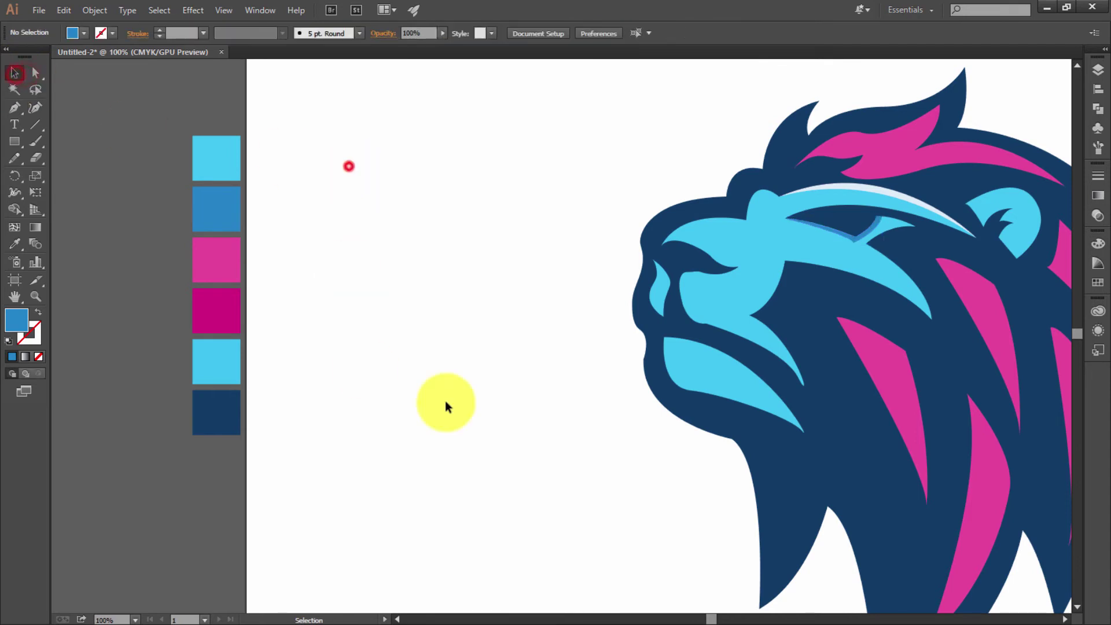
{"action": "left_click_drag", "start_coordinate": [529, 440], "coordinate": [427, 431]}
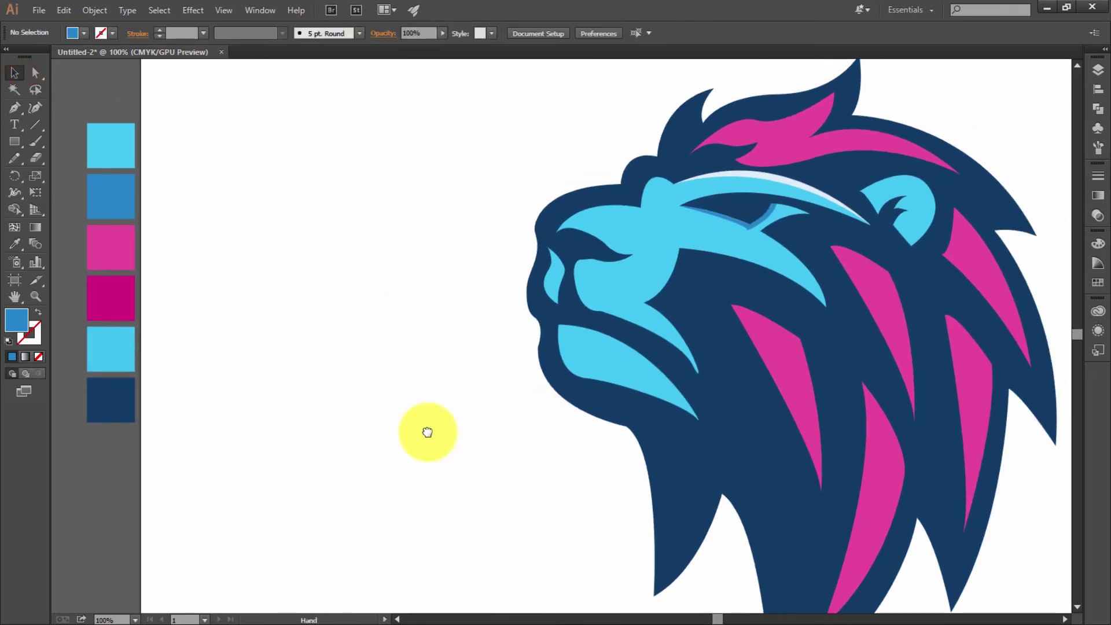
- Pen a curved jaw path from the chin tip to the jaw's lower tip, unfilled
{"action": "left_click", "coordinate": [15, 109]}
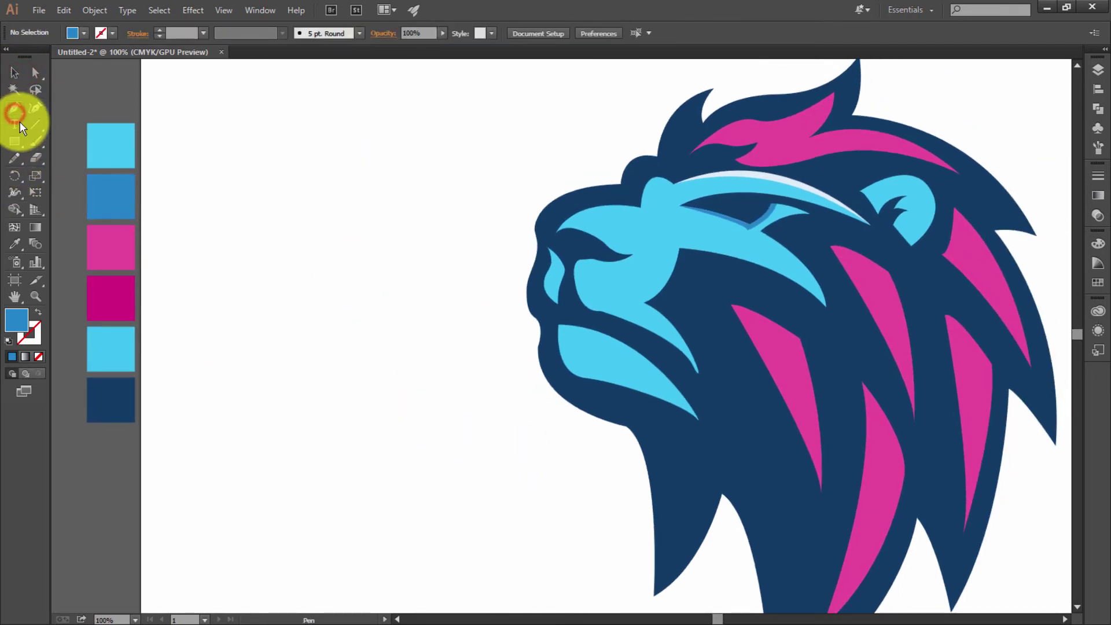
{"action": "left_click", "coordinate": [557, 325]}
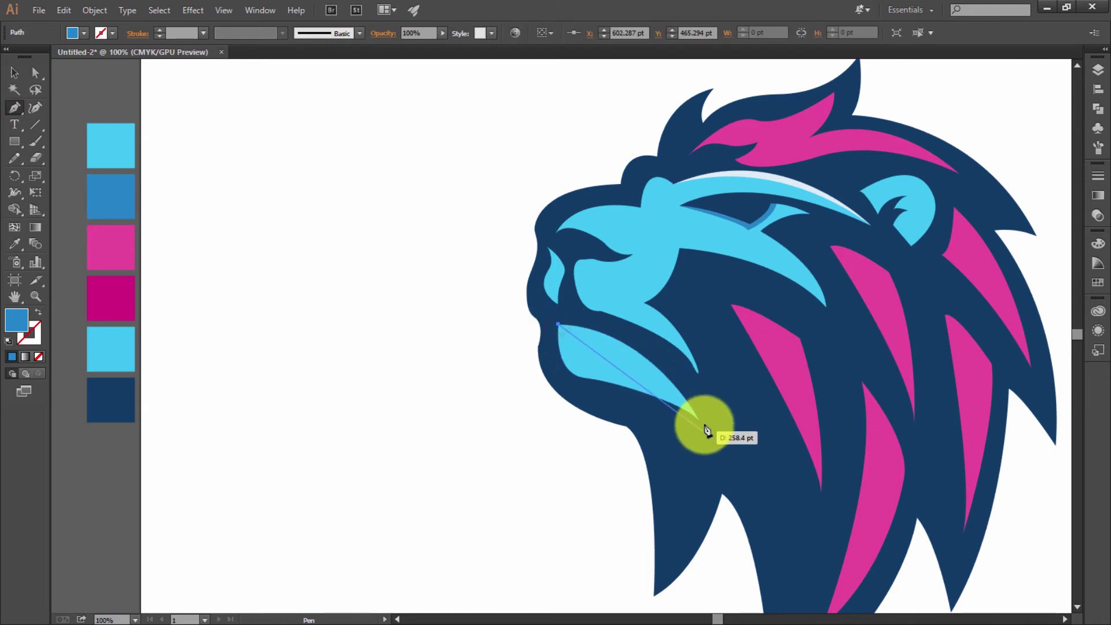
{"action": "left_click_drag", "start_coordinate": [696, 416], "coordinate": [738, 481]}
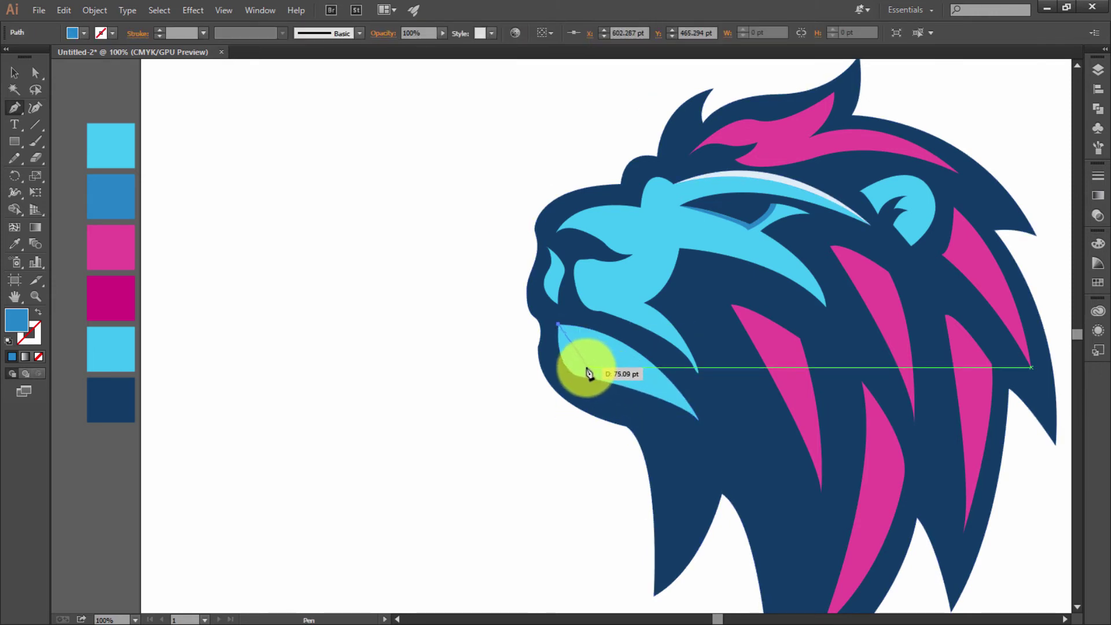
{"action": "mouse_move", "coordinate": [582, 368]}
{"action": "left_mouse_down"}
{"action": "mouse_move", "coordinate": [595, 379]}
{"action": "mouse_move", "coordinate": [580, 371]}
{"action": "left_mouse_up"}
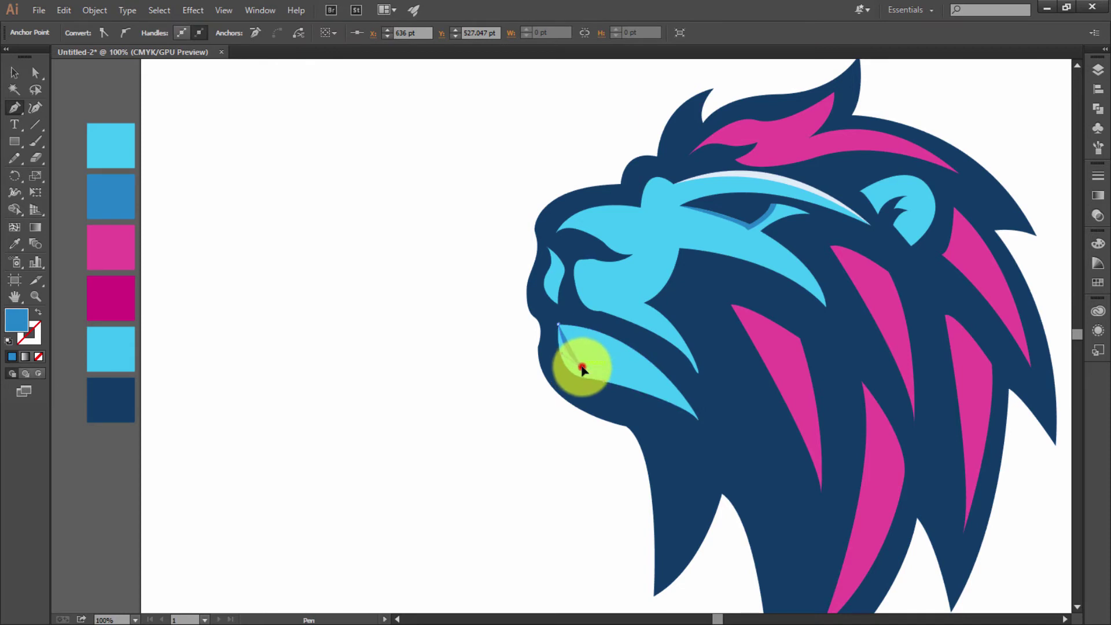
{"action": "mouse_move", "coordinate": [697, 418]}
{"action": "left_mouse_down"}
{"action": "mouse_move", "coordinate": [723, 462]}
{"action": "mouse_move", "coordinate": [735, 455]}
{"action": "left_mouse_up"}
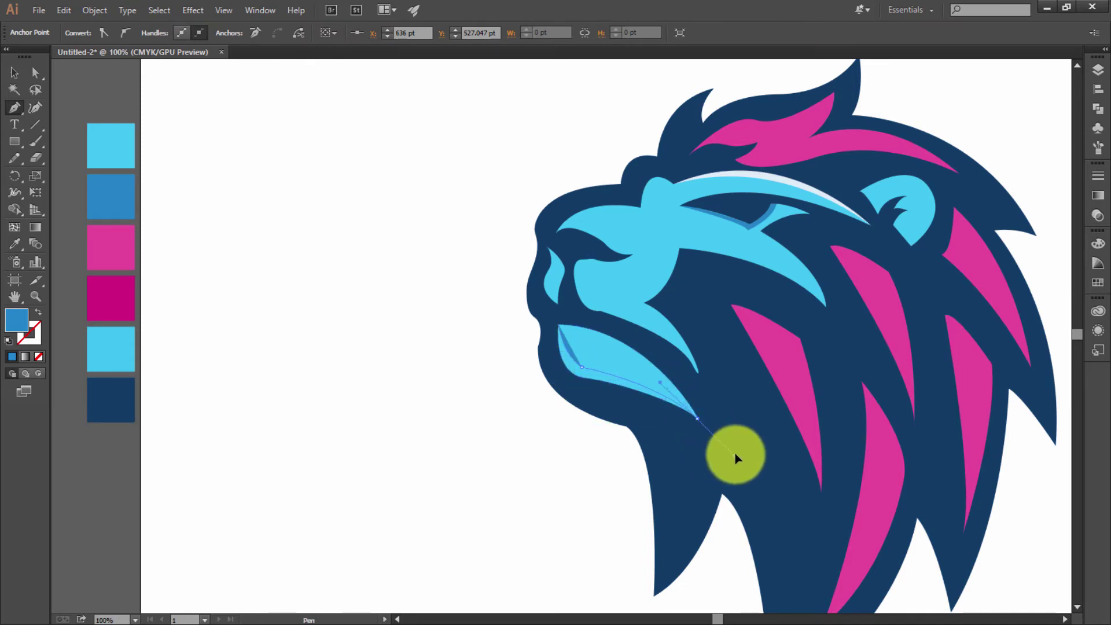
{"action": "left_click", "coordinate": [35, 312]}
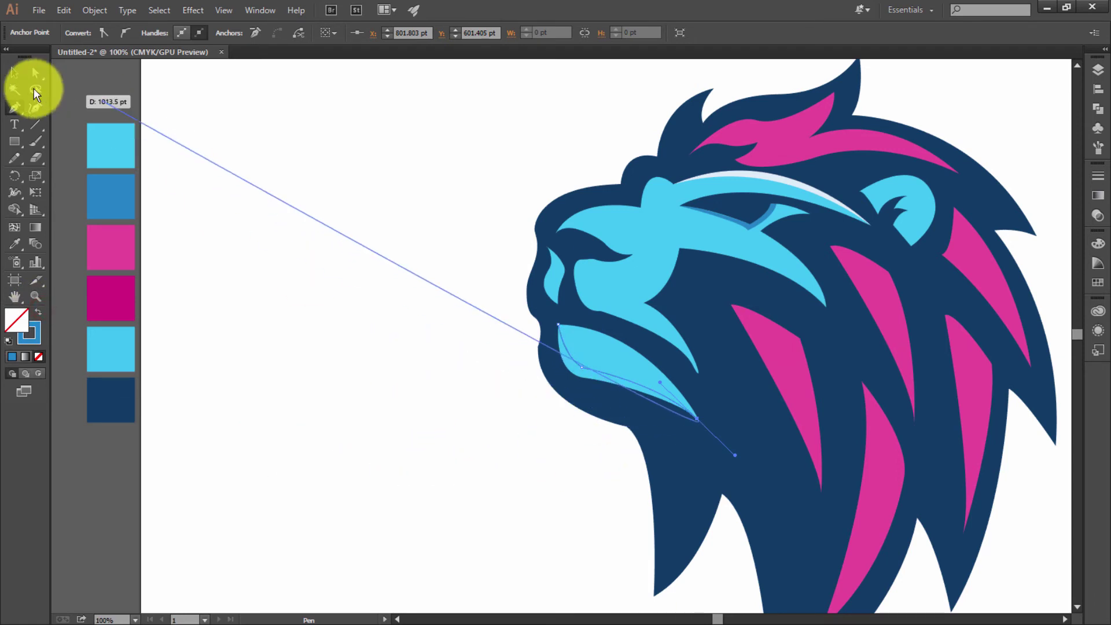
{"action": "left_click", "coordinate": [14, 72]}
{"action": "left_click", "coordinate": [291, 215]}
- Try sampling medium blue onto the new jaw path, then undo it
{"action": "left_click", "coordinate": [576, 366]}
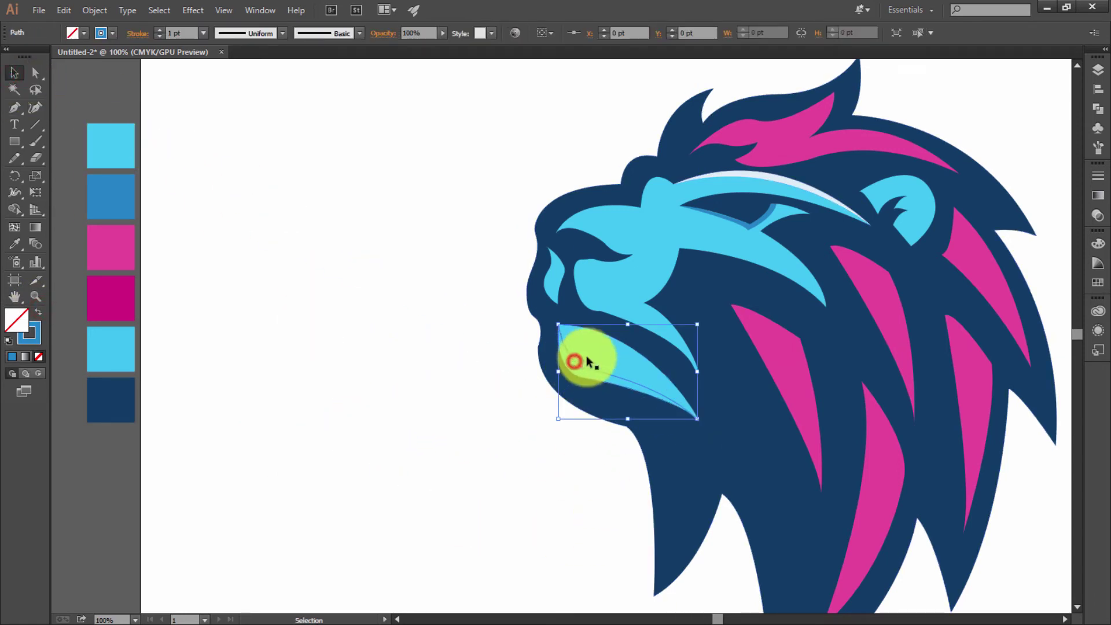
{"action": "left_click", "coordinate": [15, 209]}
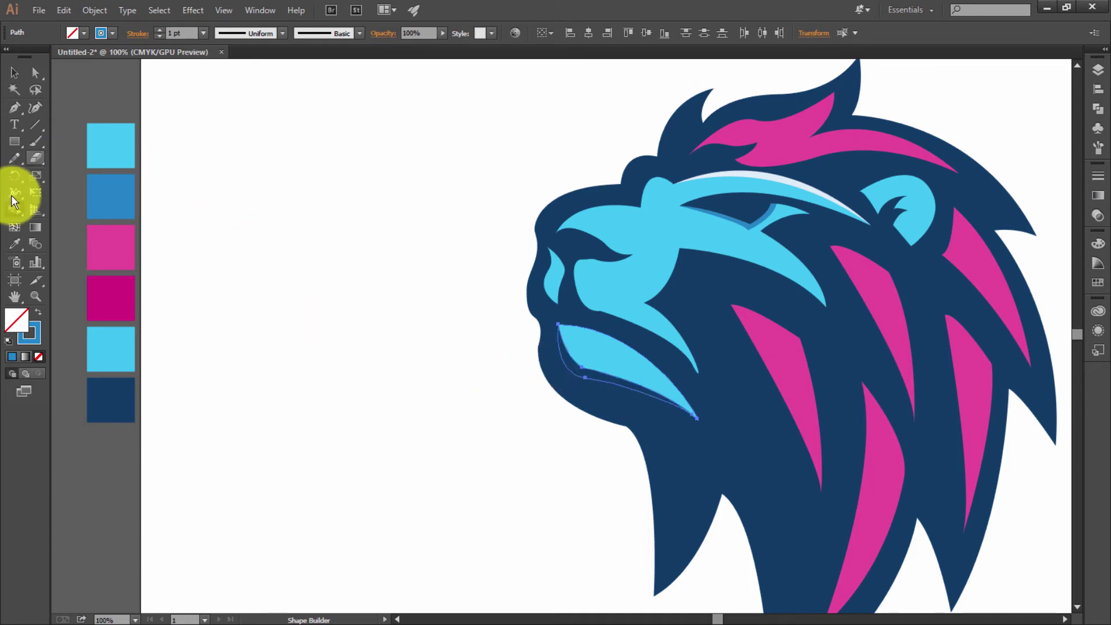
{"action": "left_click", "coordinate": [14, 243]}
{"action": "left_click", "coordinate": [114, 207]}
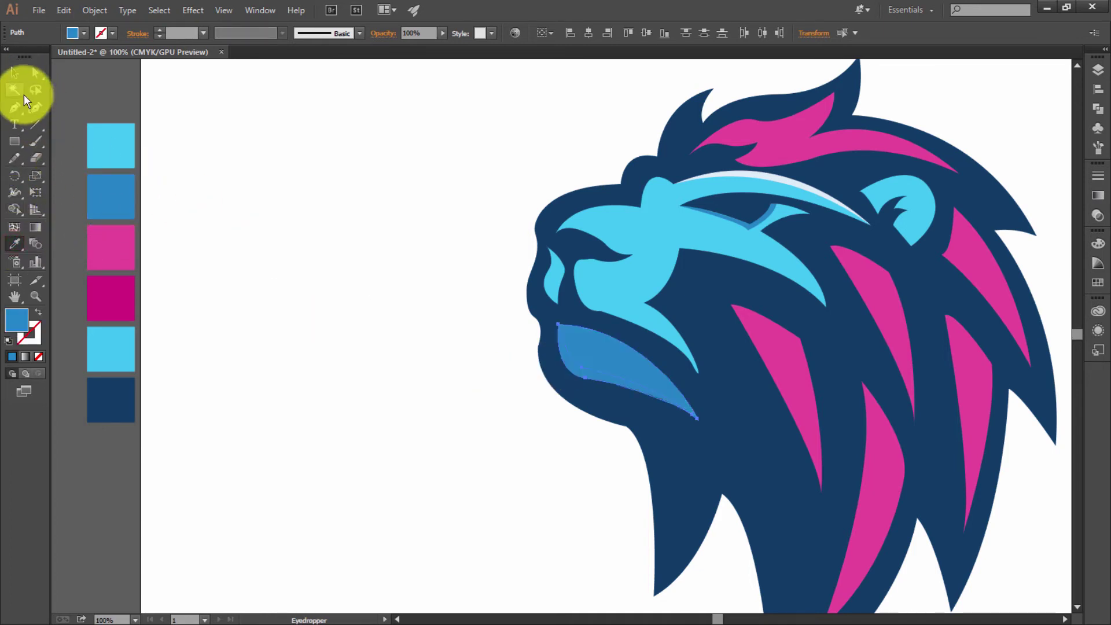
{"action": "key", "text": "ctrl+z"}
{"action": "left_click", "coordinate": [15, 73]}
{"action": "left_click", "coordinate": [299, 260]}
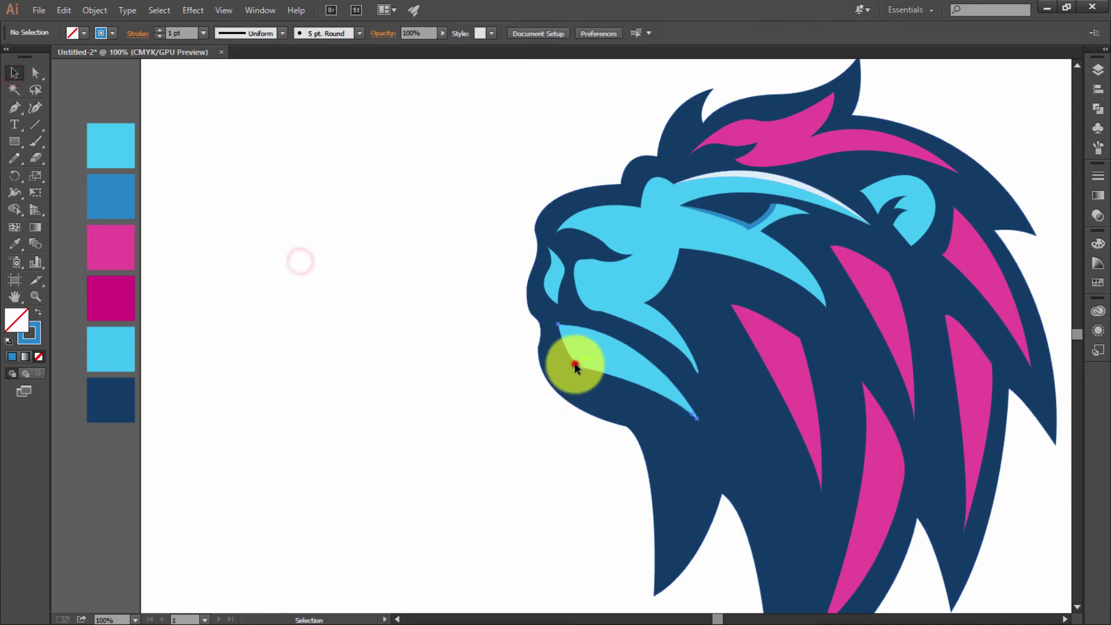
- Reselect the jaw shapes, apply Shape Builder, and undo another medium-blue fill attempt
{"action": "left_click", "coordinate": [574, 363]}
{"action": "left_click", "coordinate": [578, 367]}
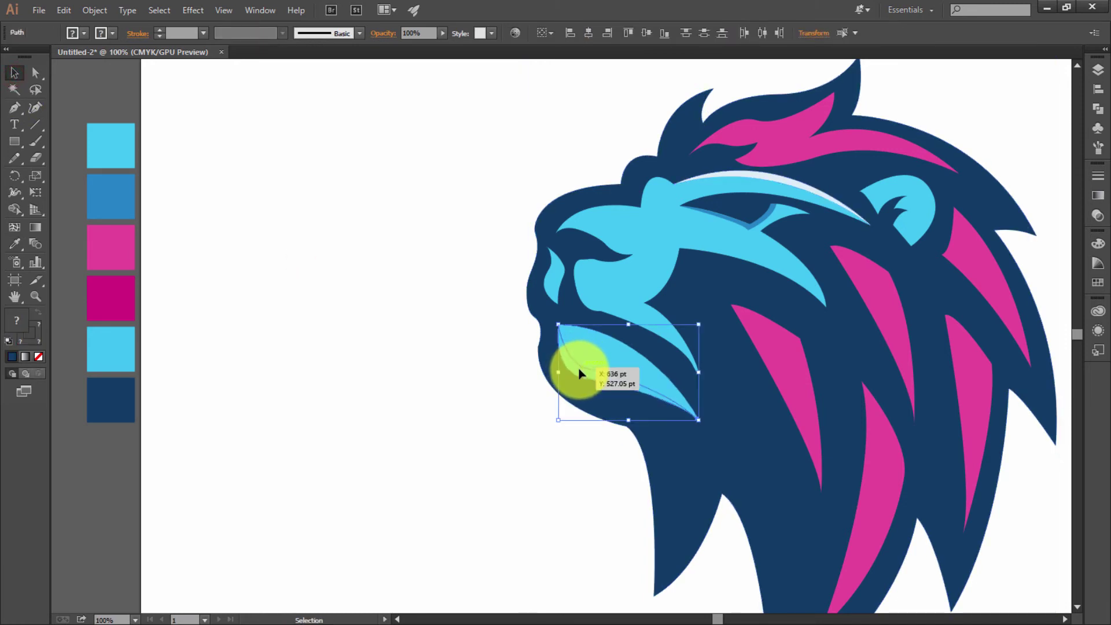
{"action": "left_click", "coordinate": [496, 365]}
{"action": "left_click", "coordinate": [600, 371]}
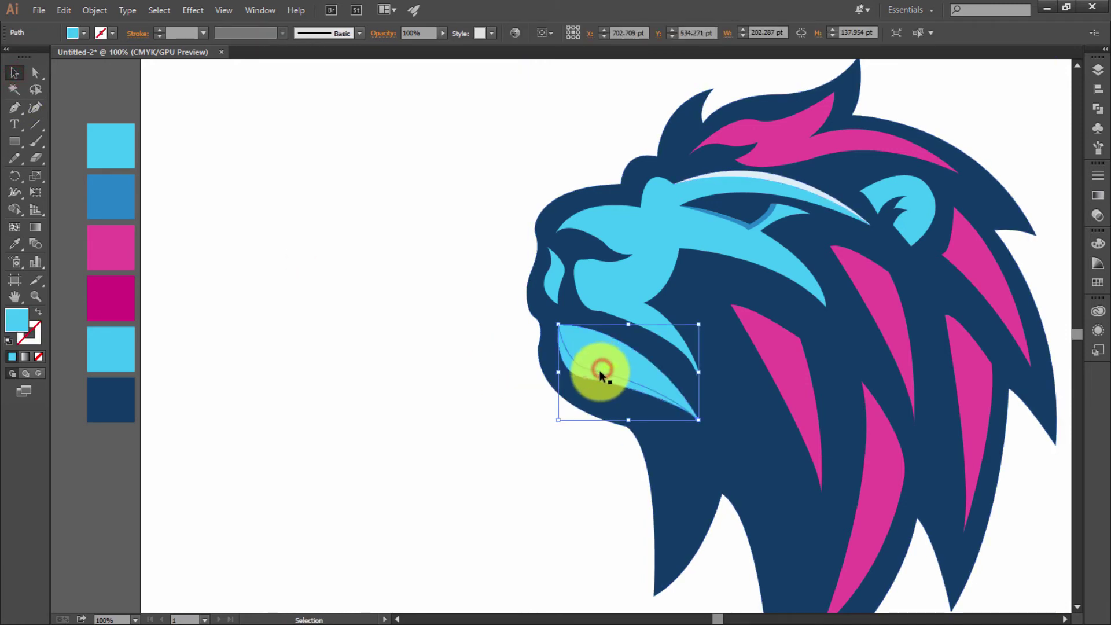
{"action": "left_click", "coordinate": [19, 214]}
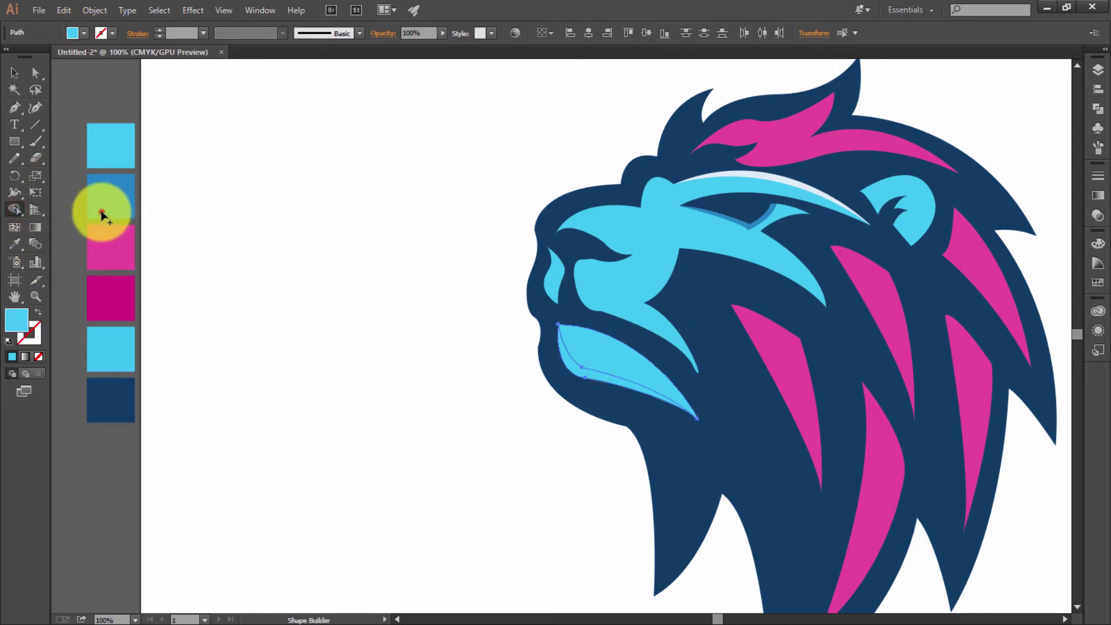
{"action": "left_click", "coordinate": [577, 375]}
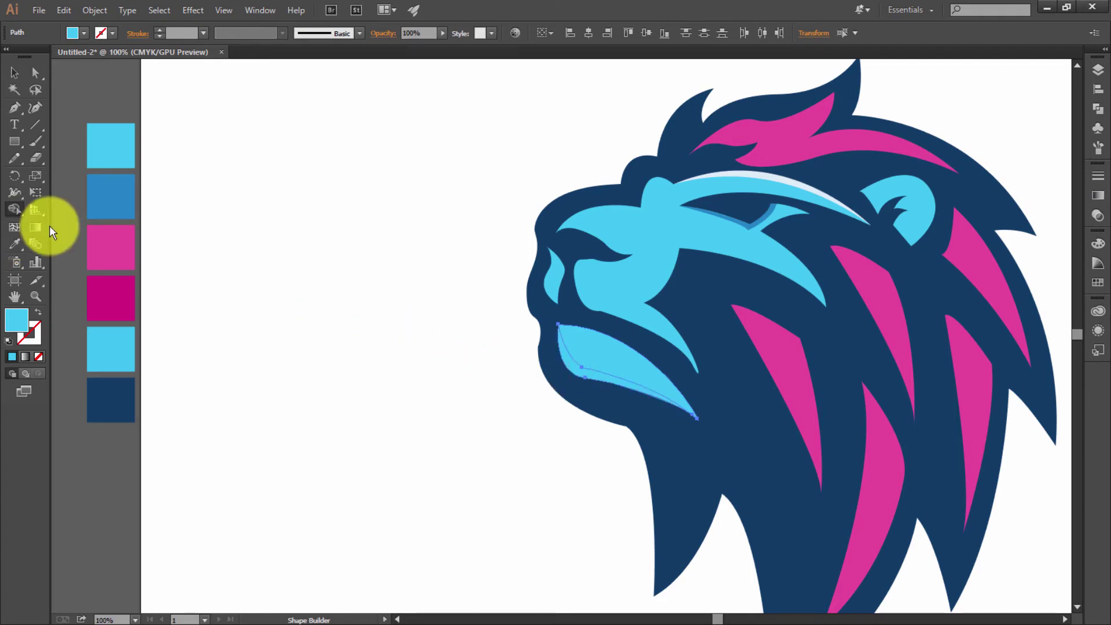
{"action": "left_click", "coordinate": [14, 243]}
{"action": "left_click", "coordinate": [91, 210]}
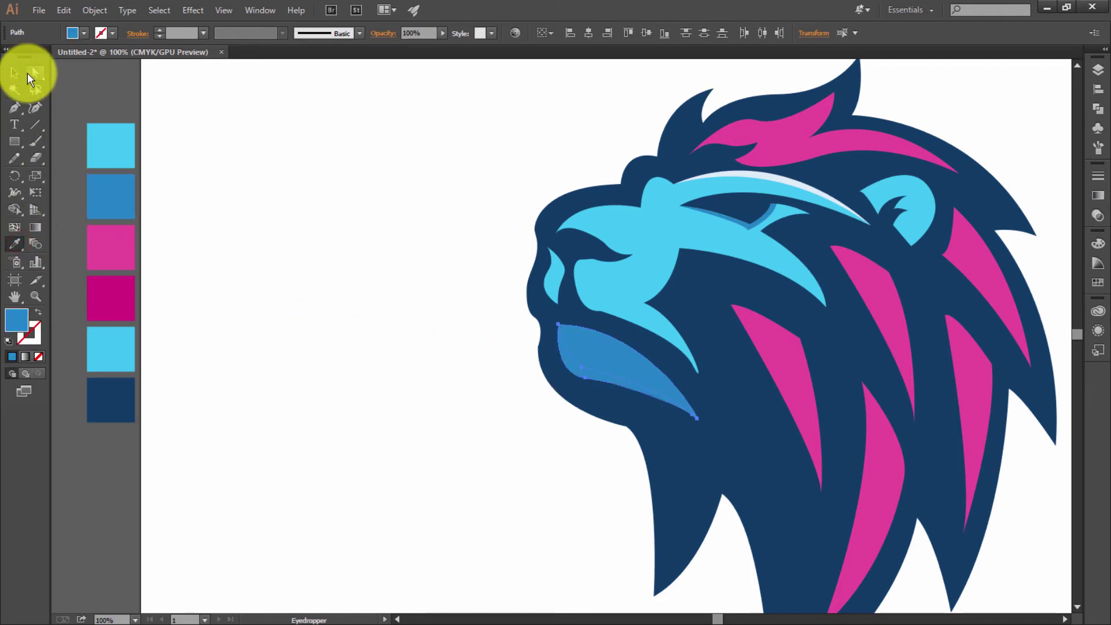
{"action": "key", "text": "ctrl+z"}
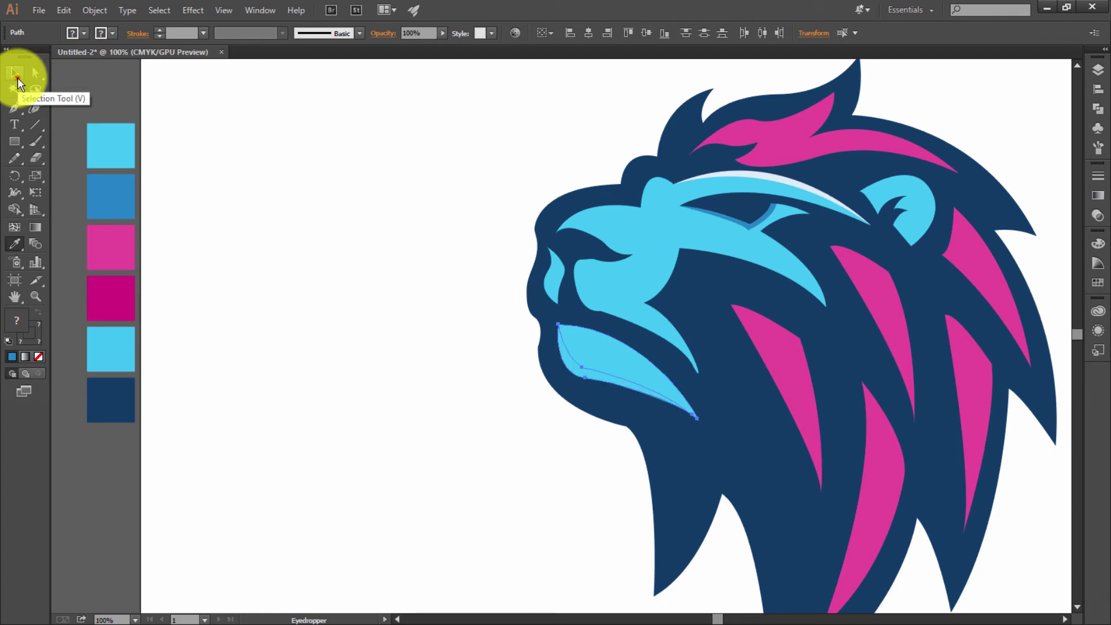
- Fill the jaw shading strip under the cyan jaw with medium blue
{"action": "left_click", "coordinate": [14, 72]}
{"action": "left_click", "coordinate": [229, 232]}
{"action": "left_click", "coordinate": [586, 375]}
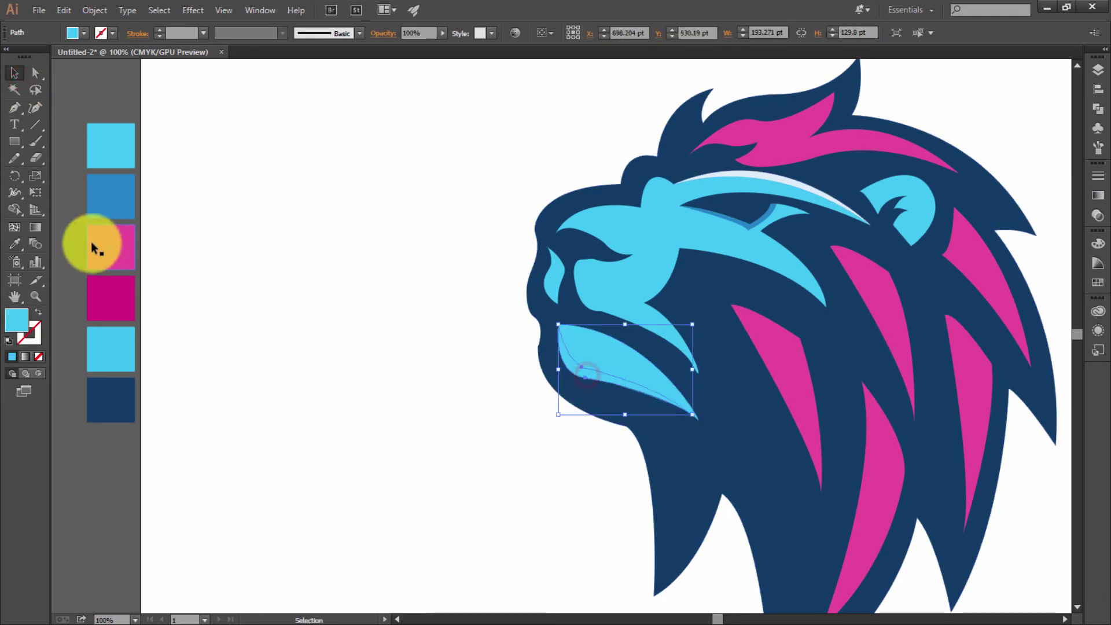
{"action": "left_click", "coordinate": [111, 197]}
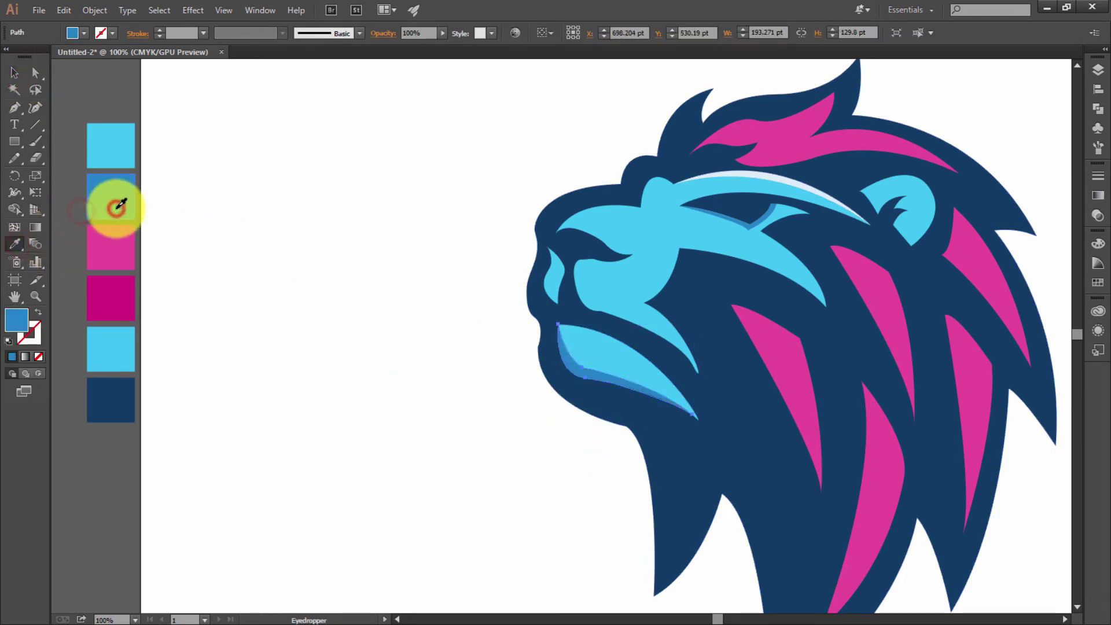
{"action": "left_click", "coordinate": [211, 253]}
{"action": "mouse_move", "coordinate": [485, 509]}
{"action": "left_mouse_down"}
{"action": "mouse_move", "coordinate": [400, 521]}
{"action": "mouse_move", "coordinate": [449, 560]}
{"action": "left_mouse_up"}
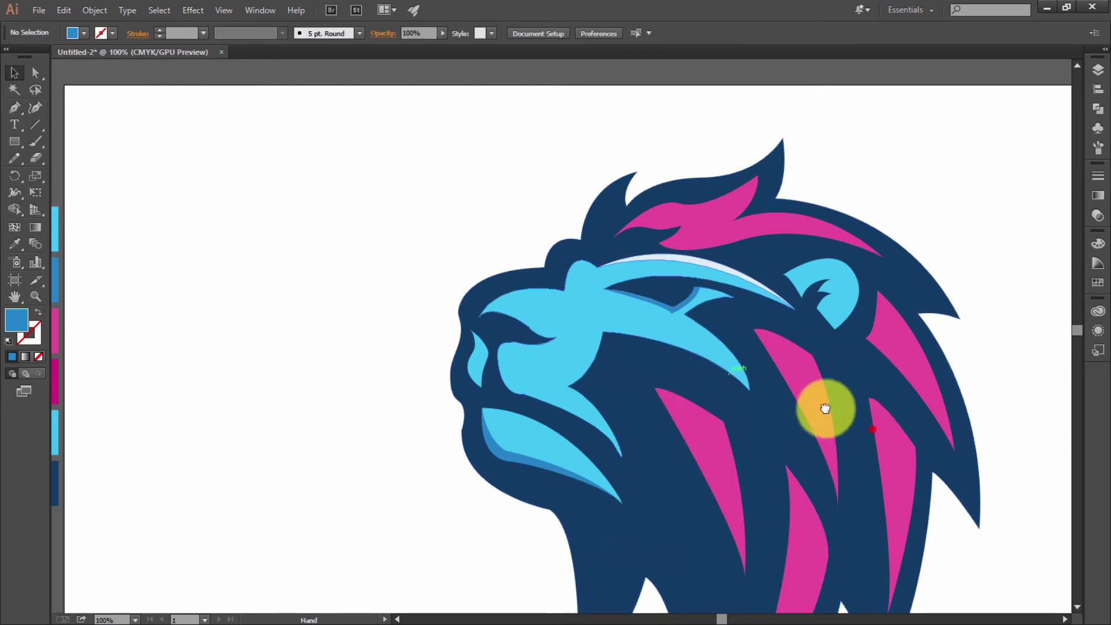
- Draw an unfilled, stroked curve arcing across the top of the cyan ear
{"action": "left_click_drag", "start_coordinate": [826, 409], "coordinate": [710, 378]}
{"action": "left_click", "coordinate": [24, 113]}
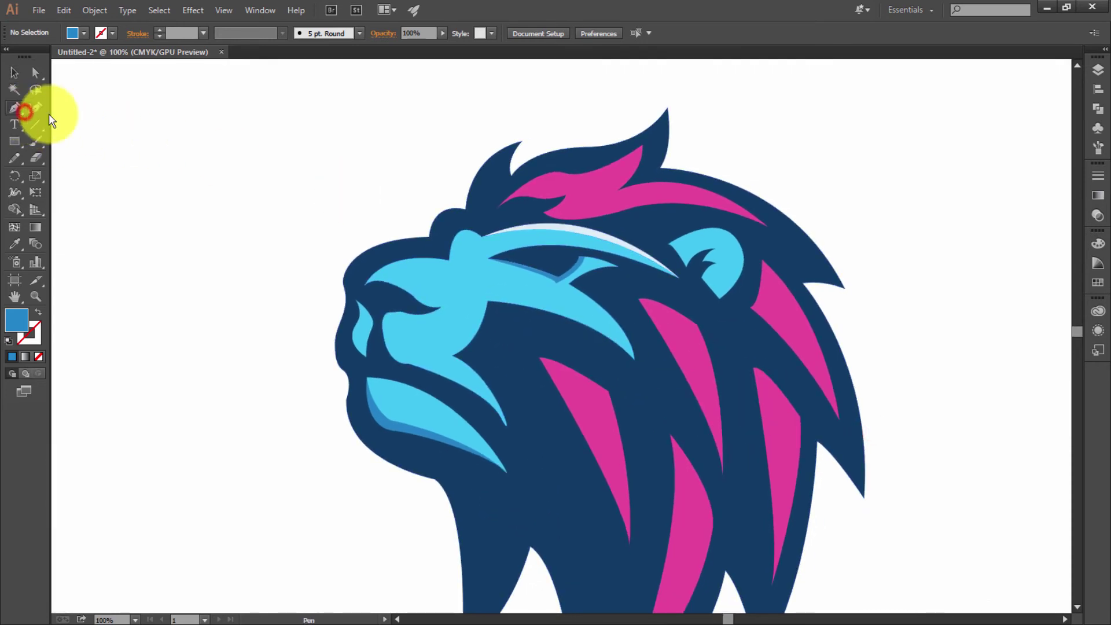
{"action": "left_click", "coordinate": [676, 253]}
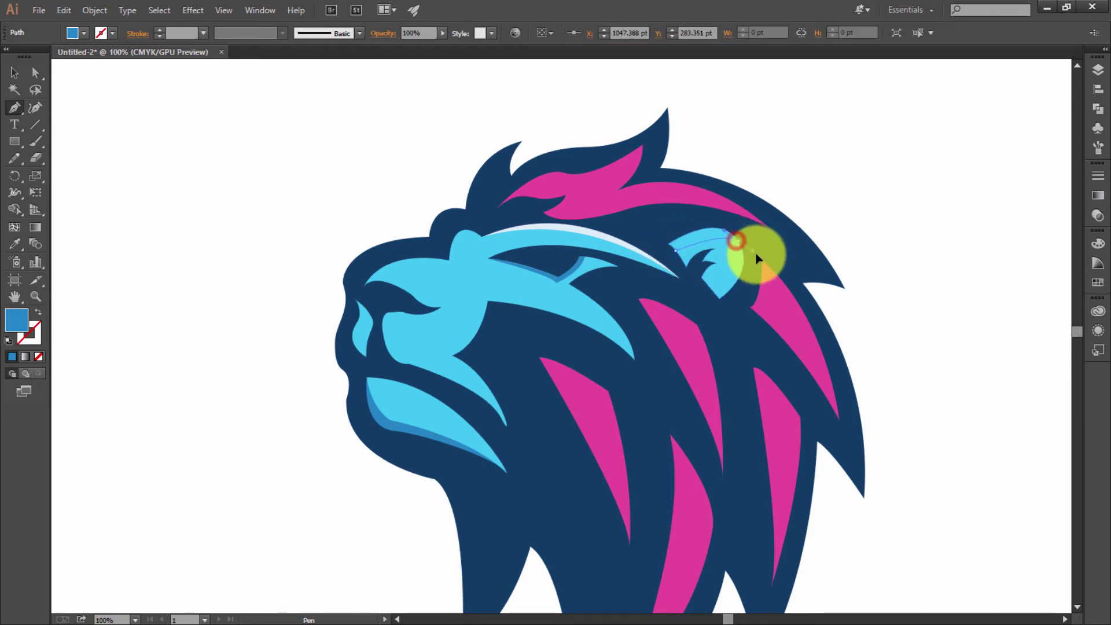
{"action": "left_click_drag", "start_coordinate": [757, 257], "coordinate": [764, 265]}
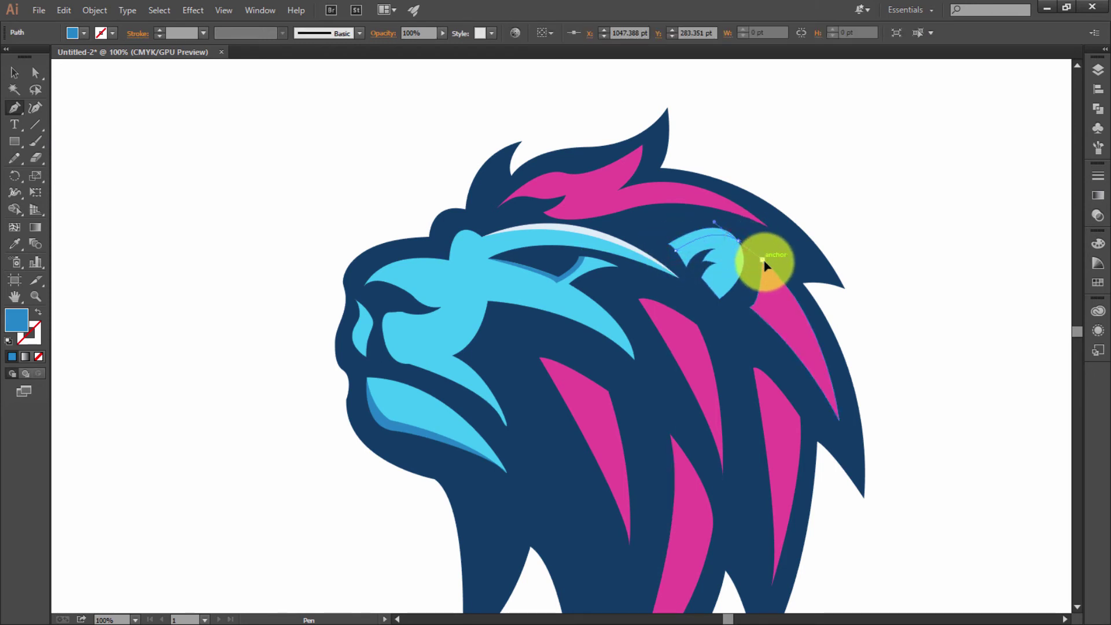
{"action": "left_click", "coordinate": [38, 313]}
{"action": "left_click", "coordinate": [14, 73]}
- Select the new curve with the ear and cut the ear along it using Shape Builder
{"action": "left_click", "coordinate": [332, 144]}
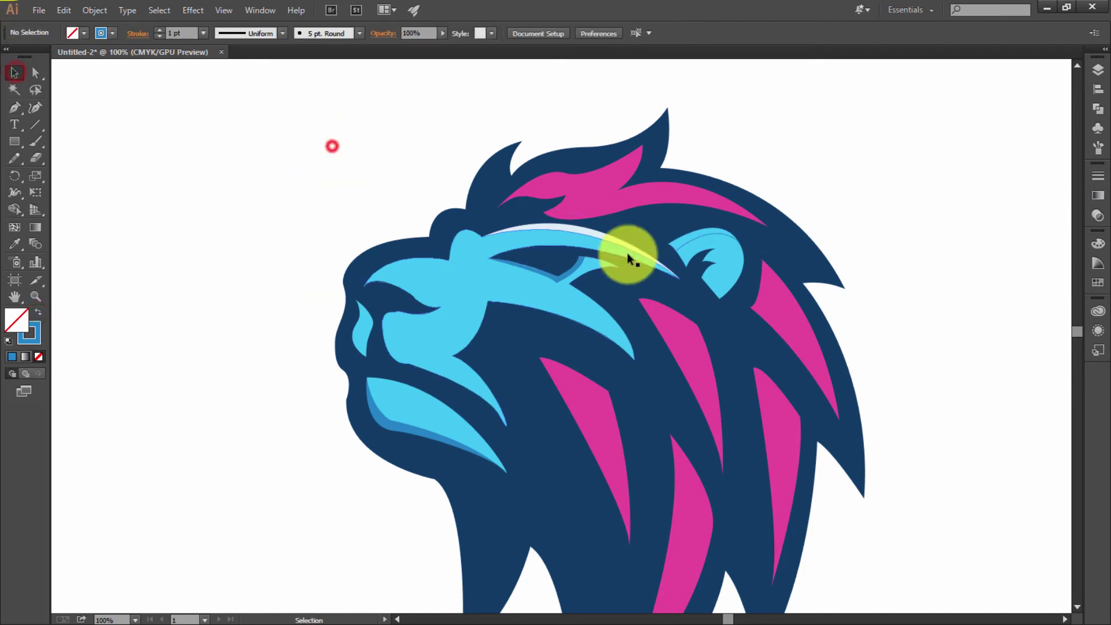
{"action": "left_click", "coordinate": [709, 235]}
{"action": "left_click", "coordinate": [718, 263], "text": "shift"}
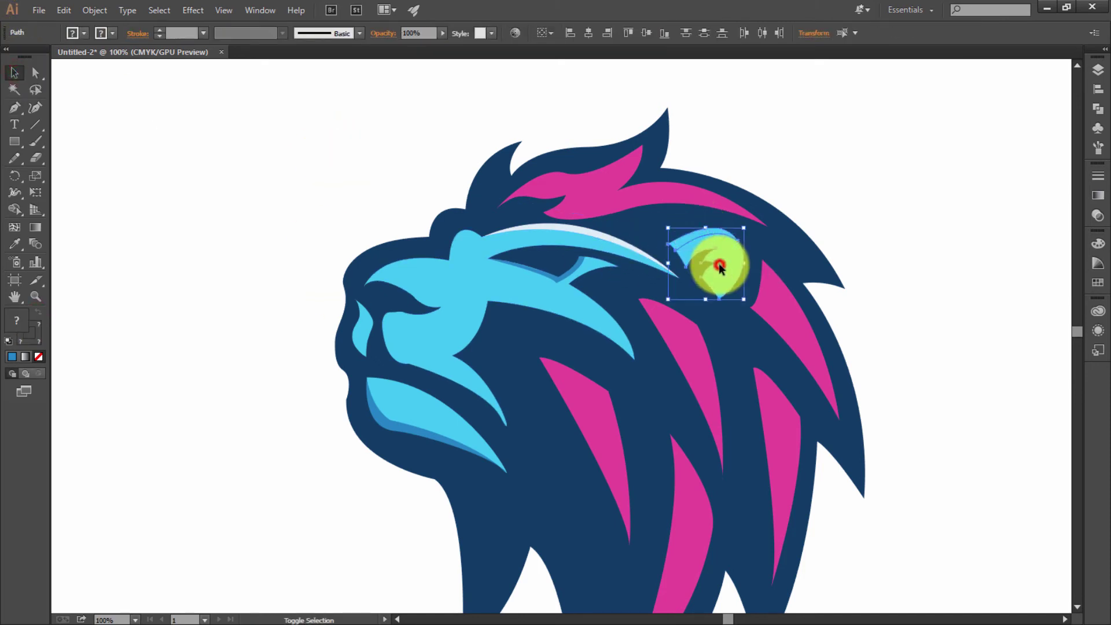
{"action": "left_click", "coordinate": [16, 211]}
{"action": "left_click", "coordinate": [712, 236]}
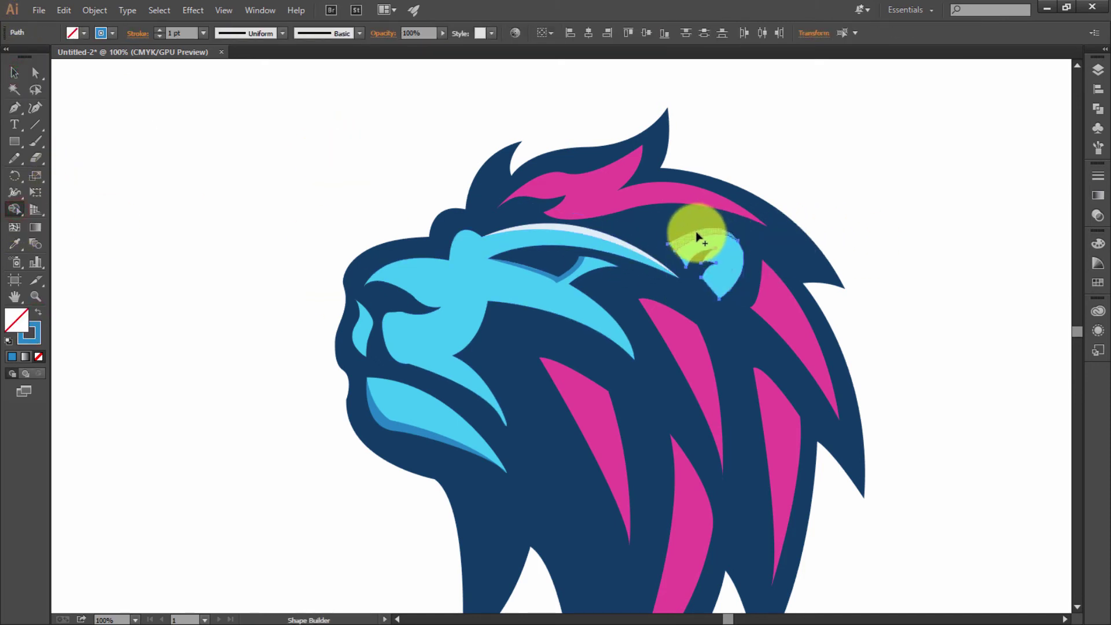
{"action": "left_click", "coordinate": [15, 73]}
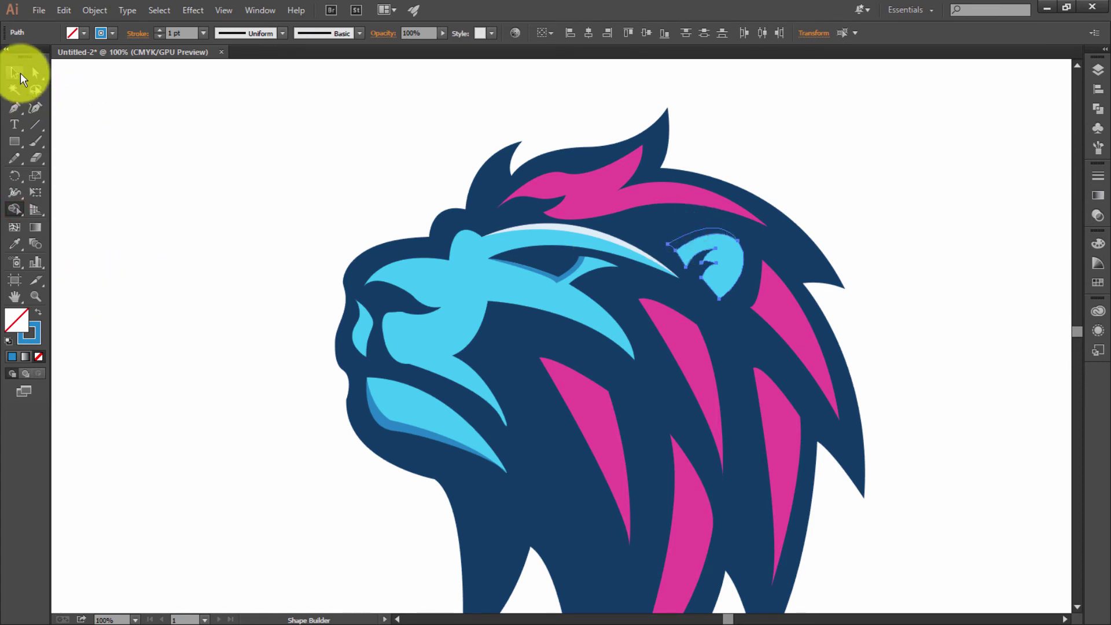
{"action": "left_click", "coordinate": [159, 170]}
- Reselect the ear piece and thin curve and split the ear again along the curve
{"action": "key", "text": "space"}
{"action": "left_click", "coordinate": [698, 234]}
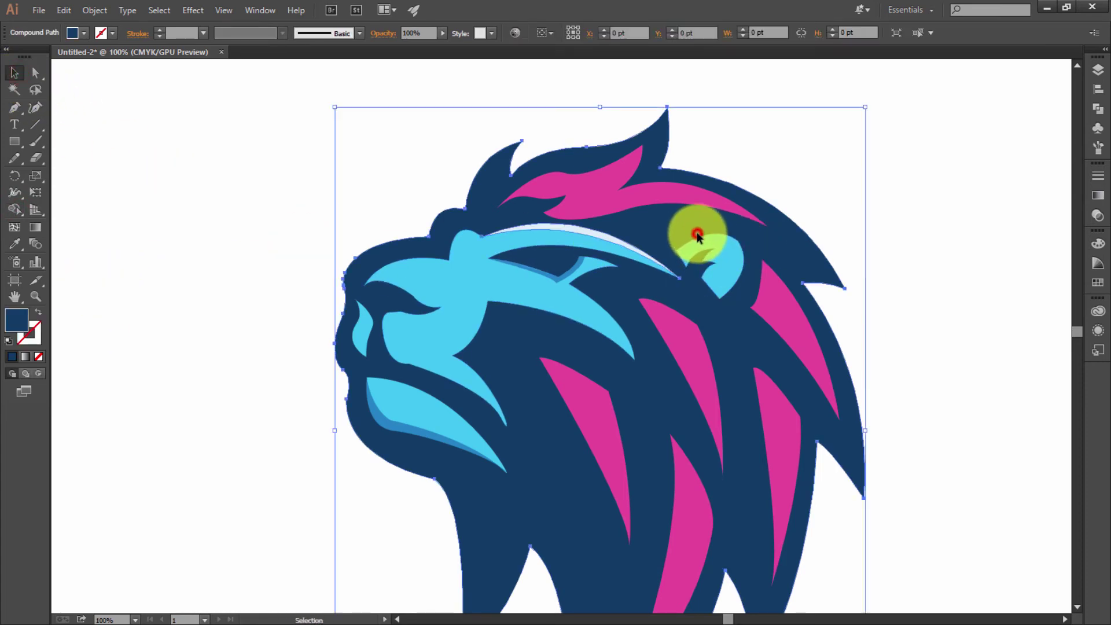
{"action": "left_click", "coordinate": [704, 241], "text": "ctrl"}
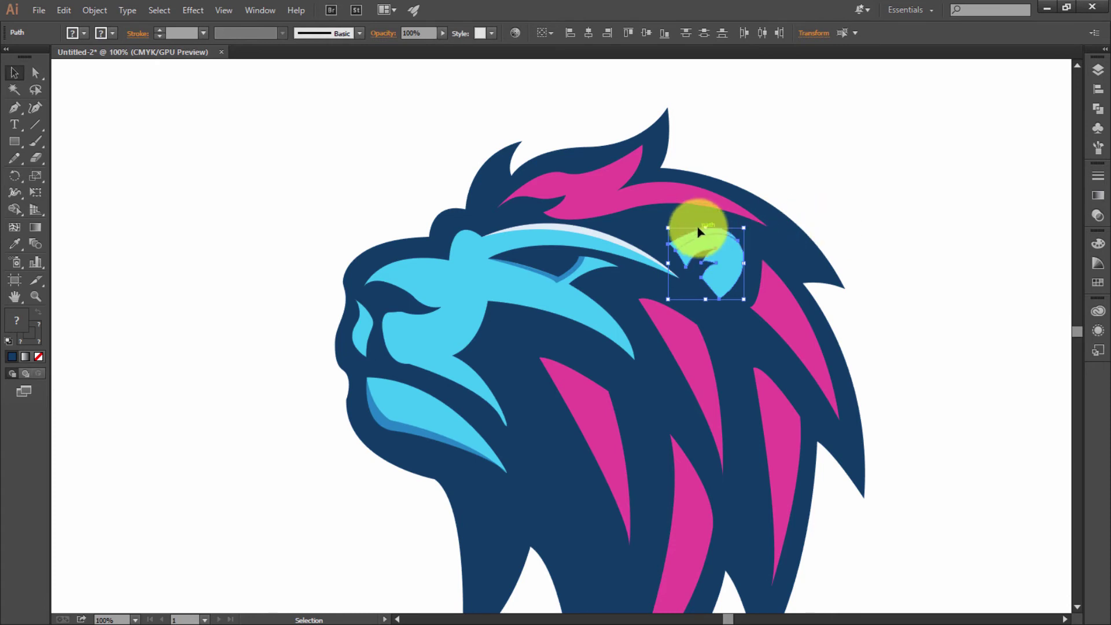
{"action": "left_click", "coordinate": [703, 235], "text": "ctrl"}
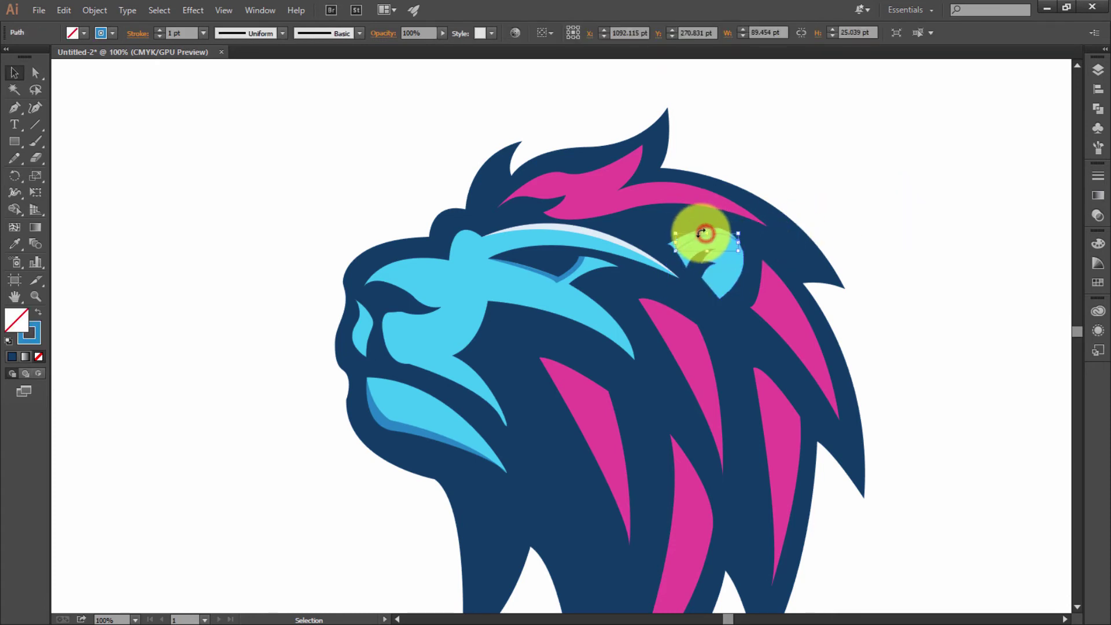
{"action": "left_click", "coordinate": [683, 220]}
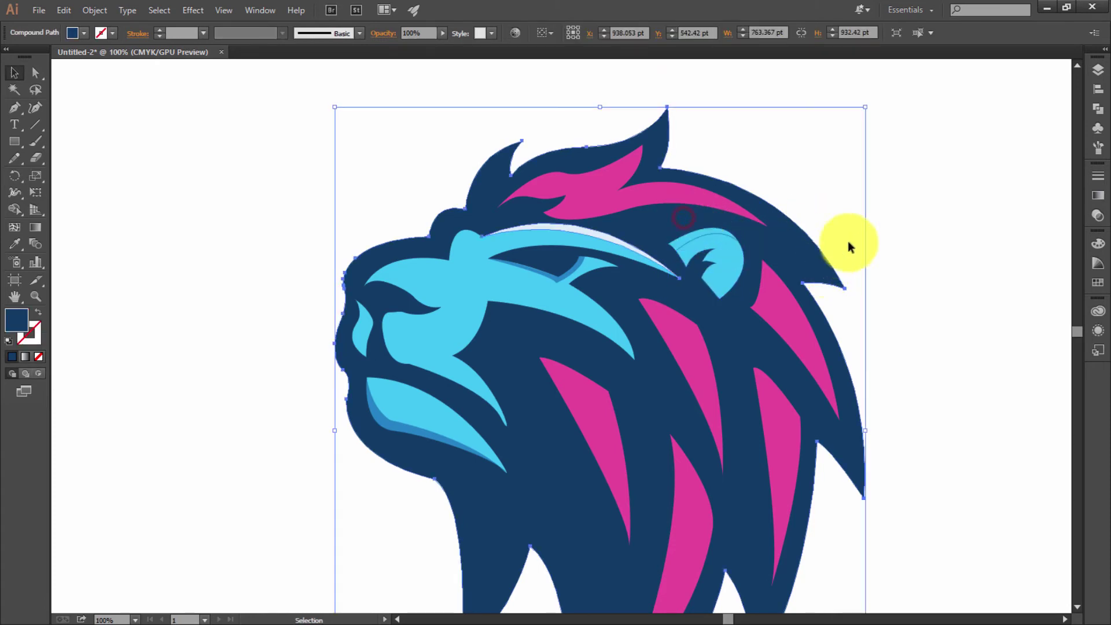
{"action": "left_click", "coordinate": [868, 240]}
{"action": "left_click", "coordinate": [721, 236], "text": "ctrl"}
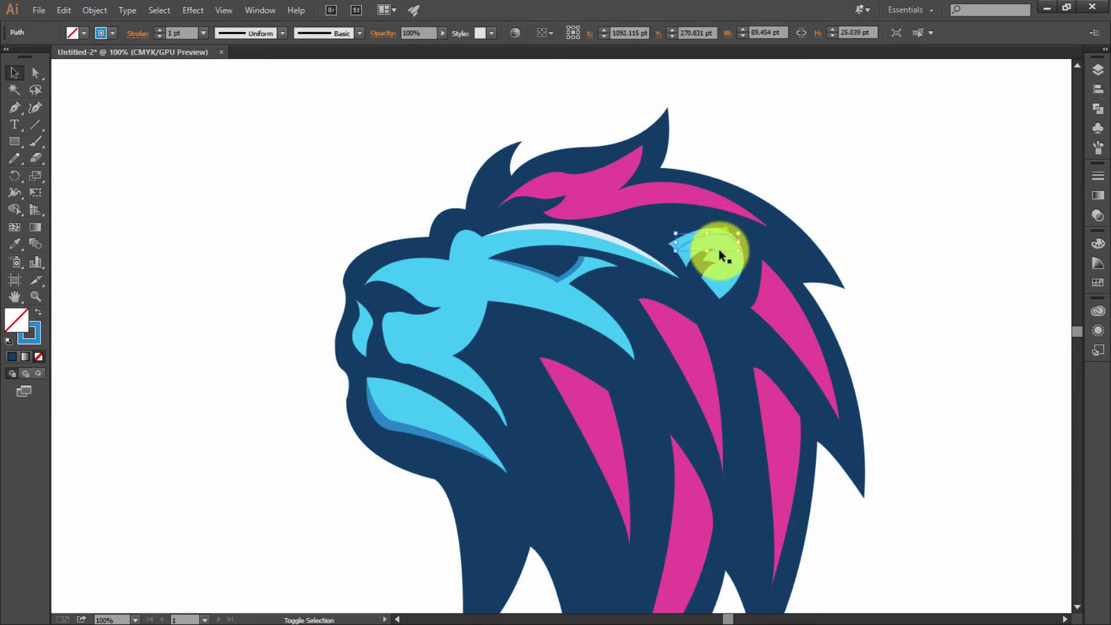
{"action": "left_click", "coordinate": [715, 255], "text": "ctrl+shift"}
{"action": "left_click", "coordinate": [14, 207]}
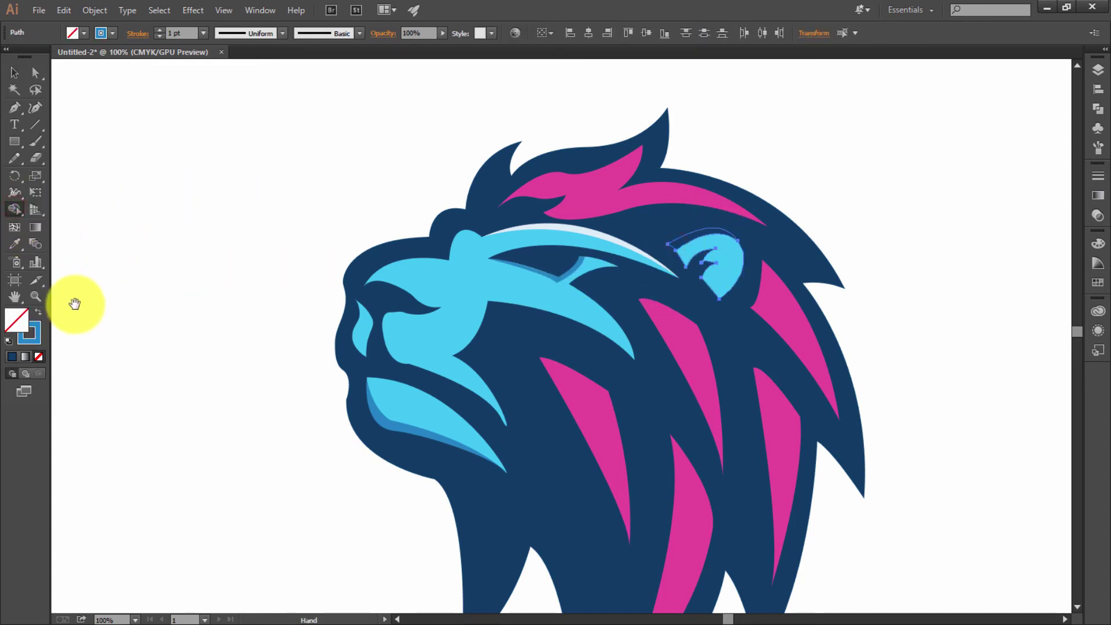
{"action": "left_click_drag", "start_coordinate": [74, 303], "coordinate": [256, 268]}
- Set a medium blue fill with no stroke, then select the sliver atop the ear
{"action": "left_click", "coordinate": [38, 313]}
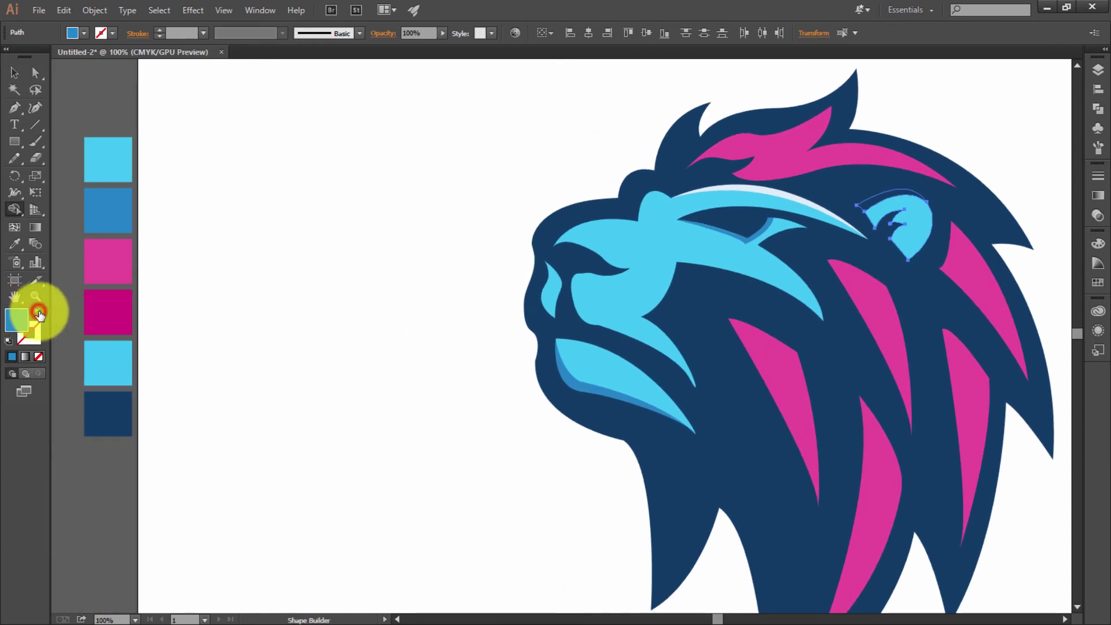
{"action": "left_click", "coordinate": [124, 211]}
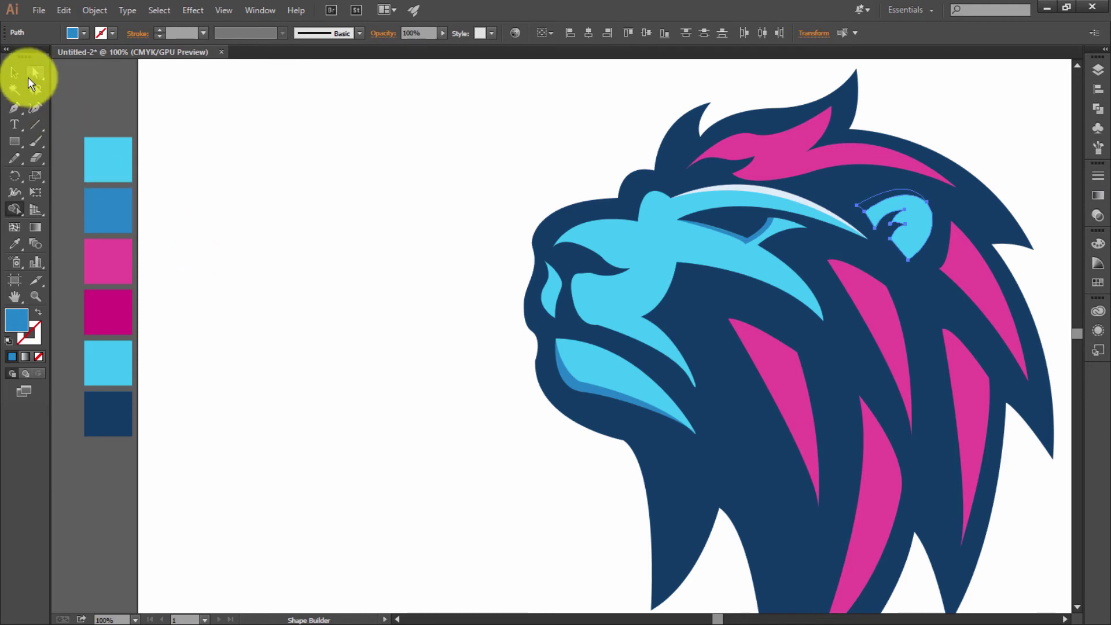
{"action": "left_click", "coordinate": [15, 73]}
{"action": "left_click", "coordinate": [380, 225]}
{"action": "left_click", "coordinate": [873, 201]}
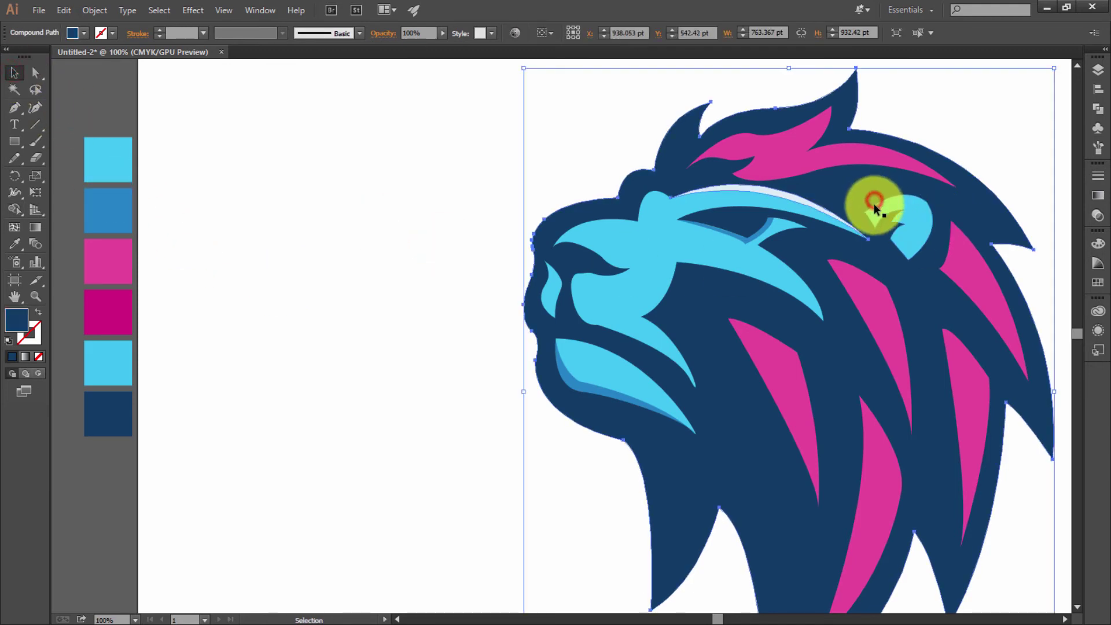
{"action": "left_click", "coordinate": [870, 198]}
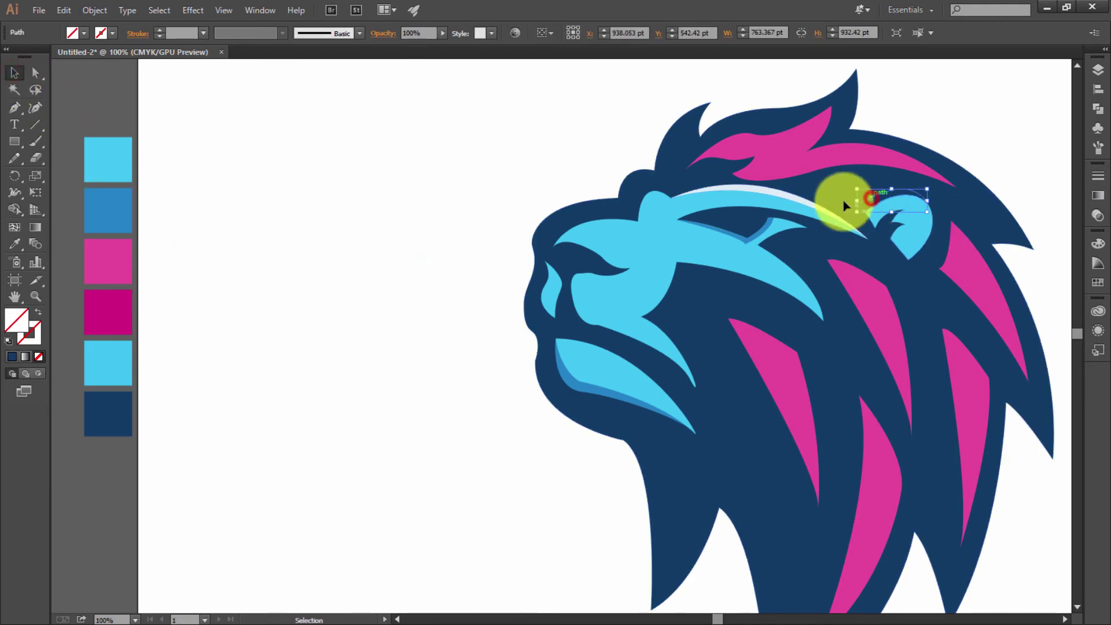
- Eyedrop the pale brow highlight colour onto the ear sliver, then deselect and fit the artboard
{"action": "left_click", "coordinate": [21, 245]}
{"action": "left_click", "coordinate": [111, 211]}
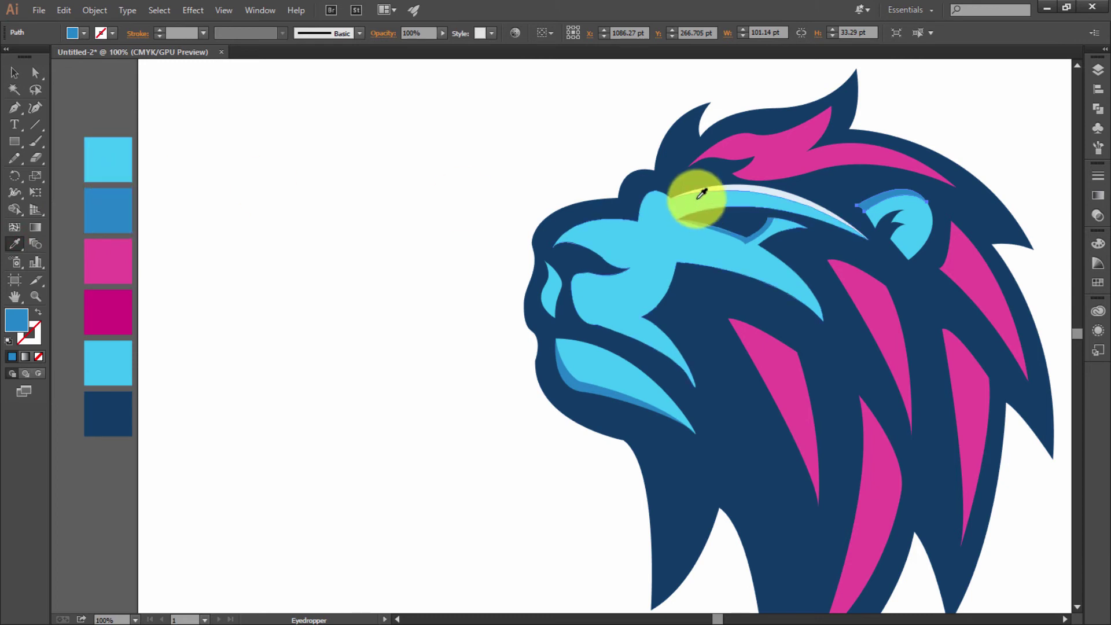
{"action": "left_click", "coordinate": [719, 188]}
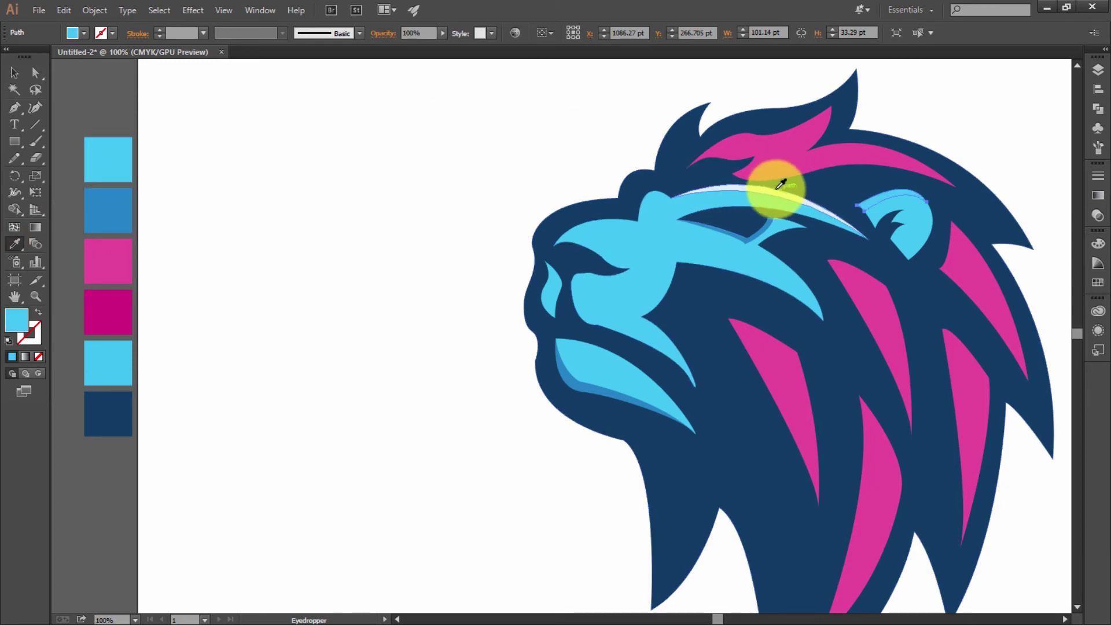
{"action": "left_click", "coordinate": [780, 184]}
{"action": "left_click", "coordinate": [14, 73]}
{"action": "left_click", "coordinate": [454, 202]}
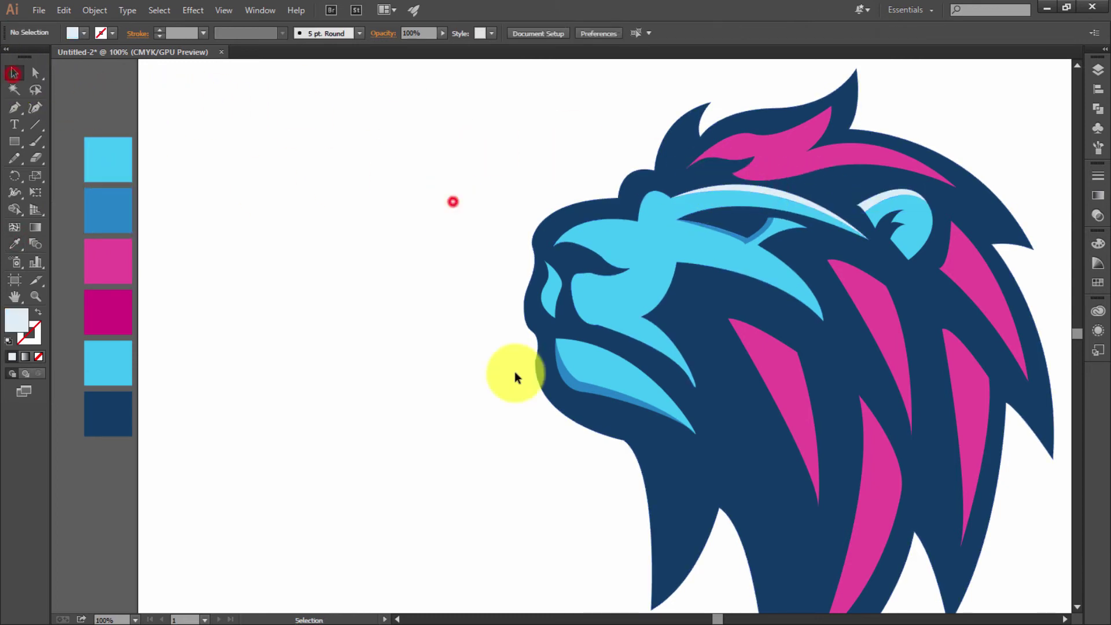
{"action": "key", "text": "ctrl+0"}
- Click off the artwork and switch to the Pen tool for a new face shape
{"action": "left_click", "coordinate": [938, 215]}
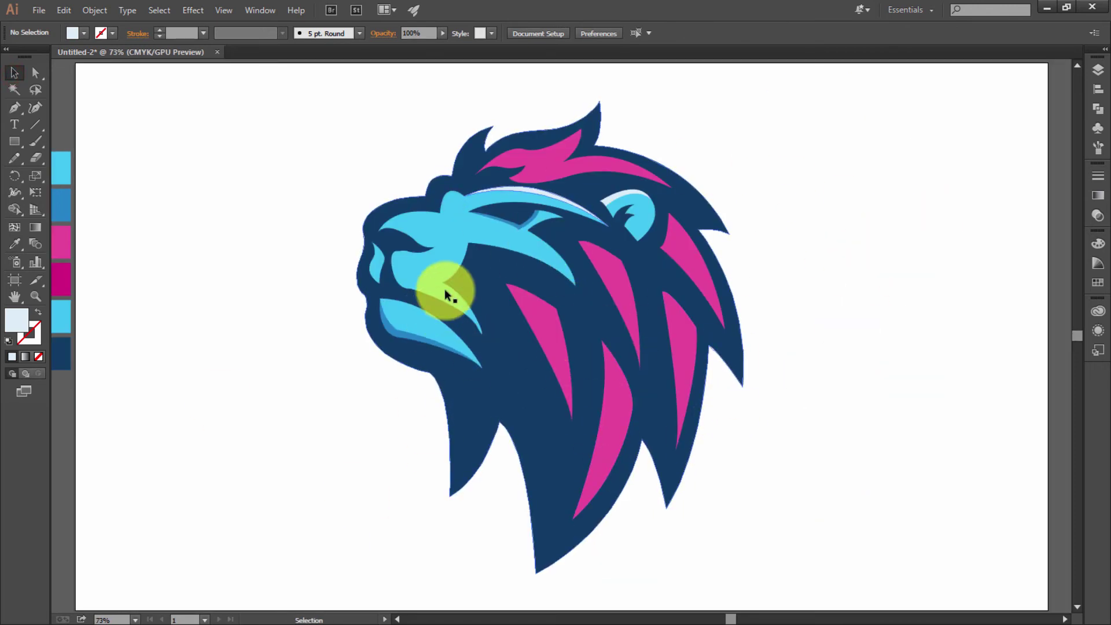
{"action": "left_click", "coordinate": [16, 110]}
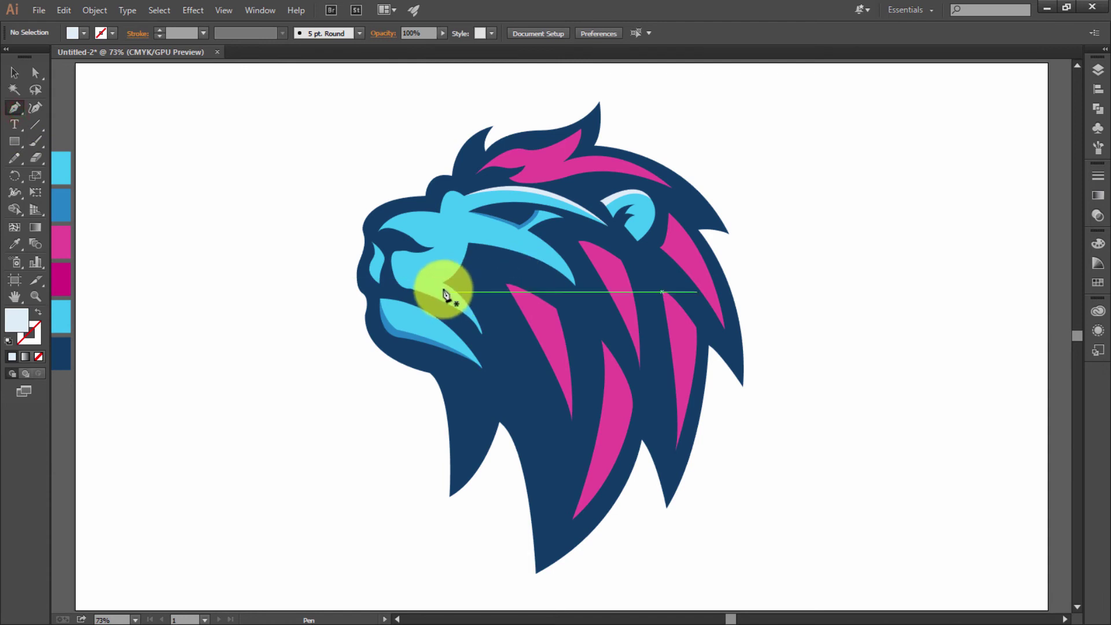
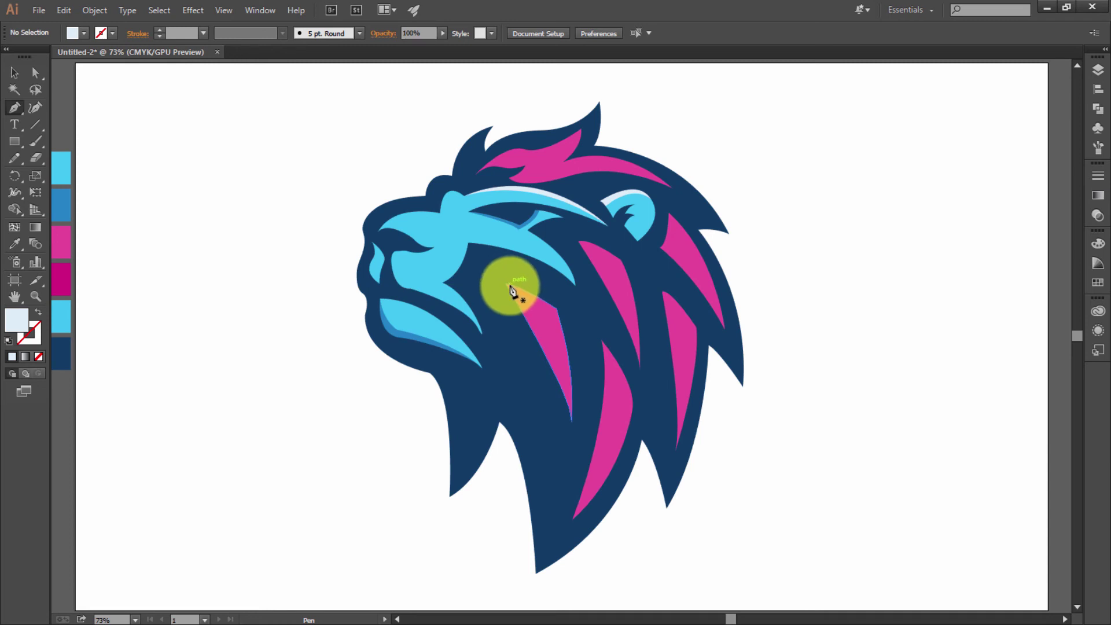
- Draw curved dividing lines down the left and second magenta mane stripes
{"action": "left_click", "coordinate": [534, 297]}
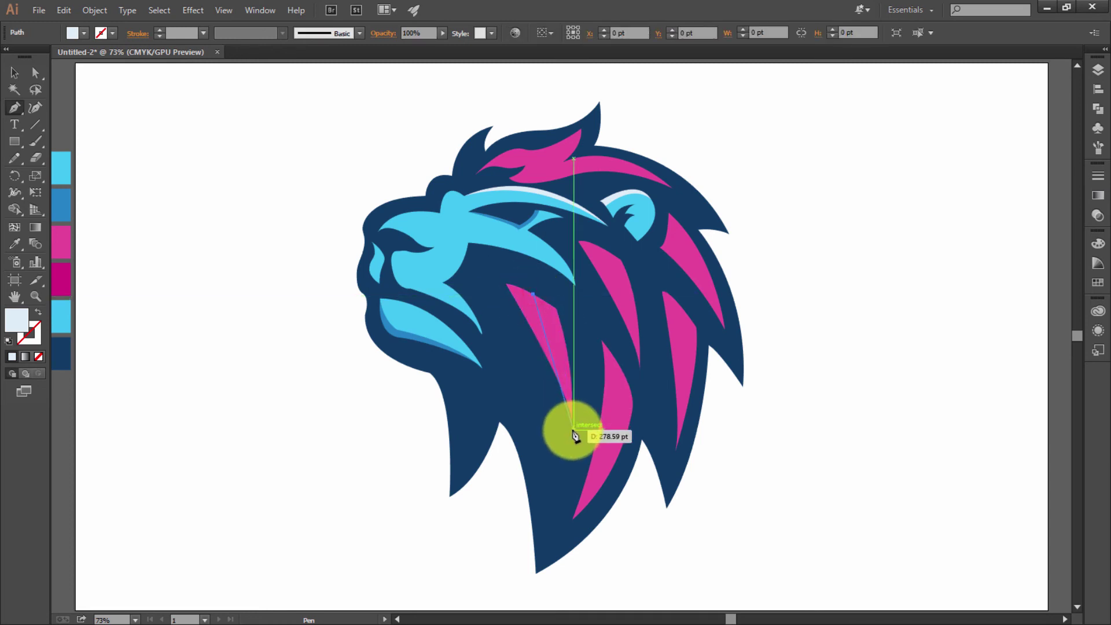
{"action": "left_click_drag", "start_coordinate": [573, 419], "coordinate": [570, 445]}
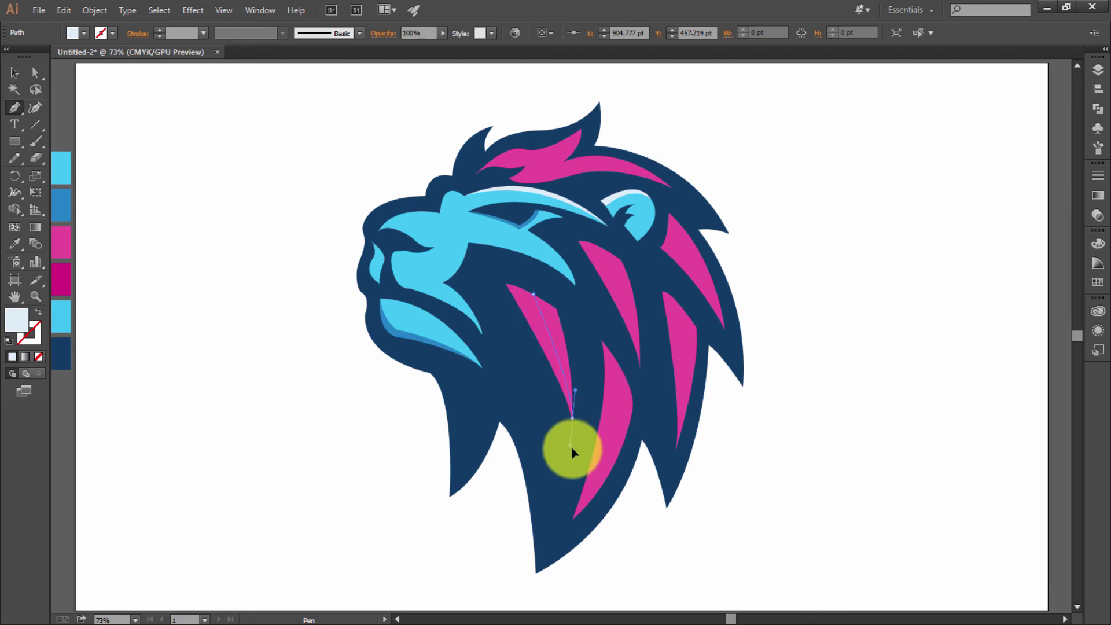
{"action": "left_click", "coordinate": [581, 461]}
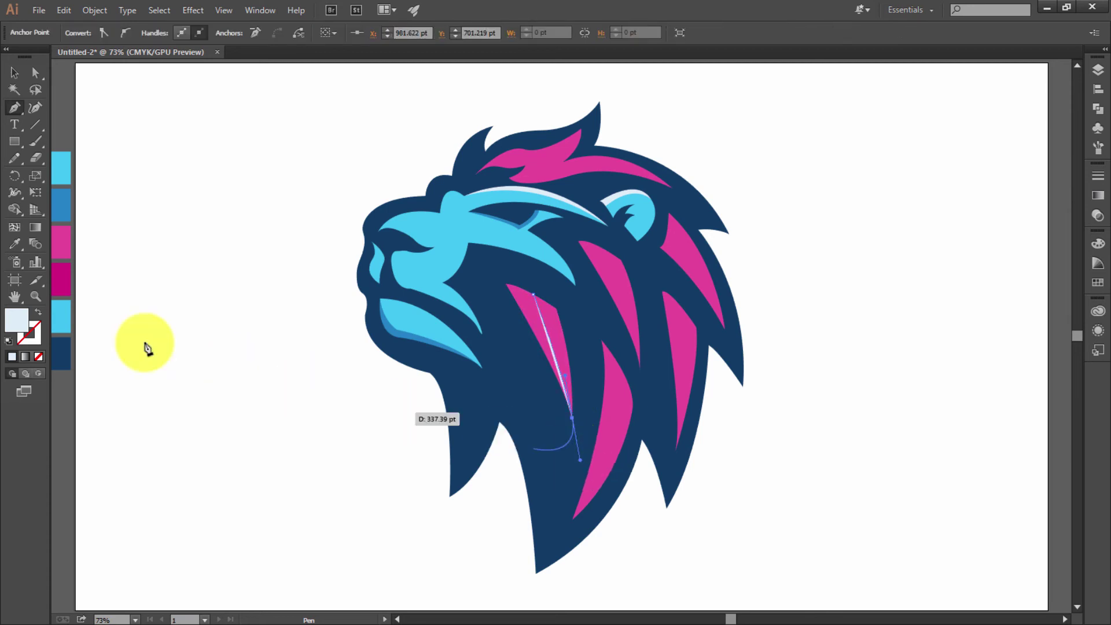
{"action": "left_click", "coordinate": [40, 316]}
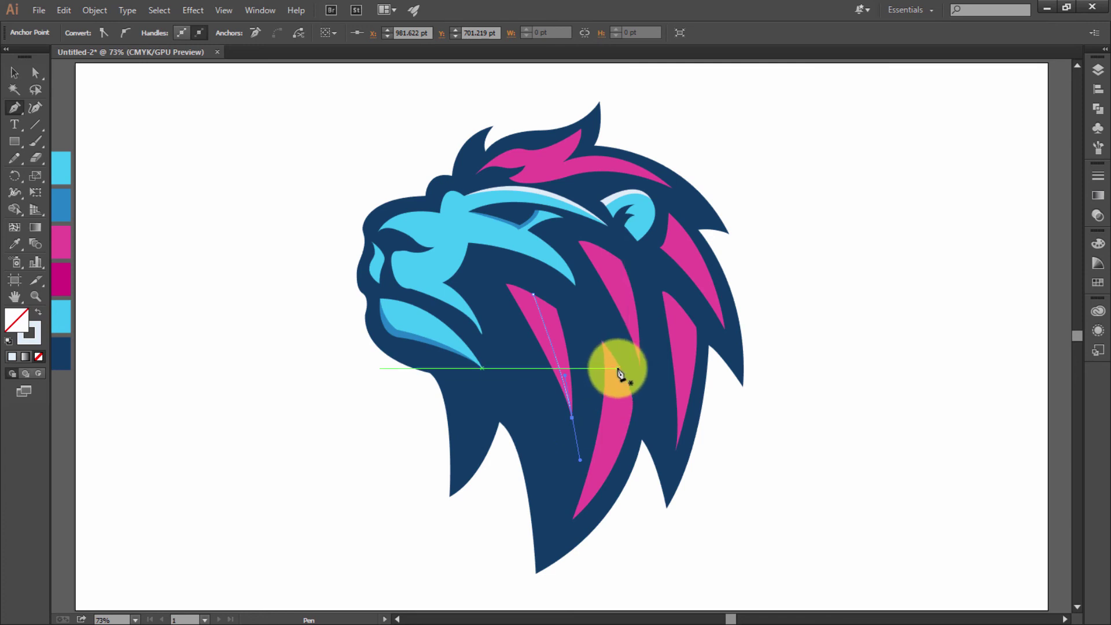
{"action": "left_click", "coordinate": [620, 366]}
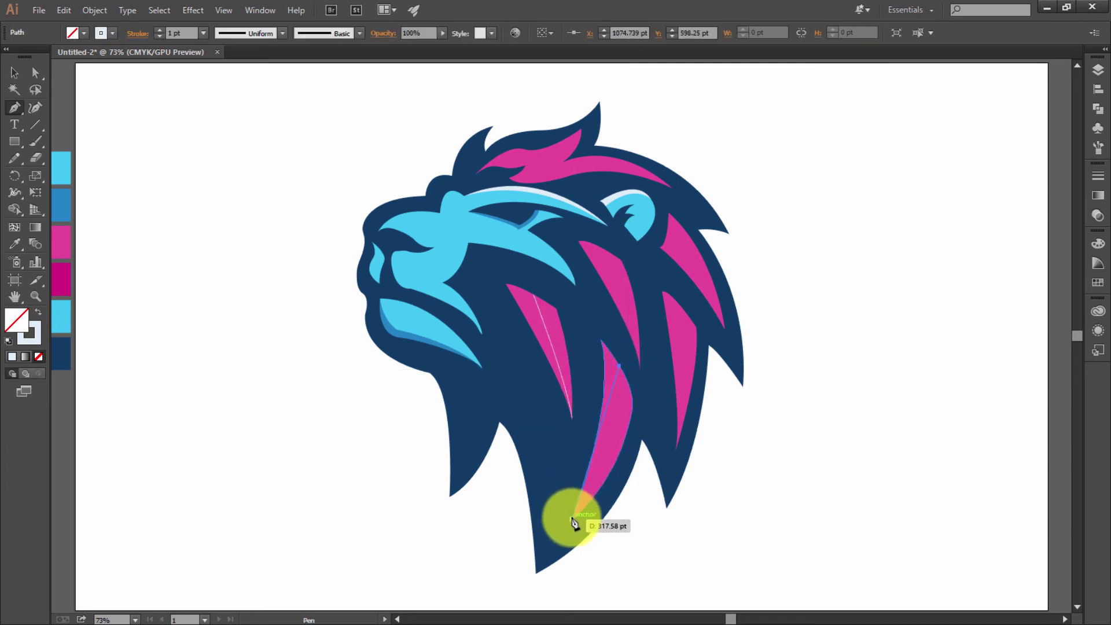
{"action": "left_click", "coordinate": [571, 518]}
{"action": "left_click_drag", "start_coordinate": [566, 520], "coordinate": [511, 585]}
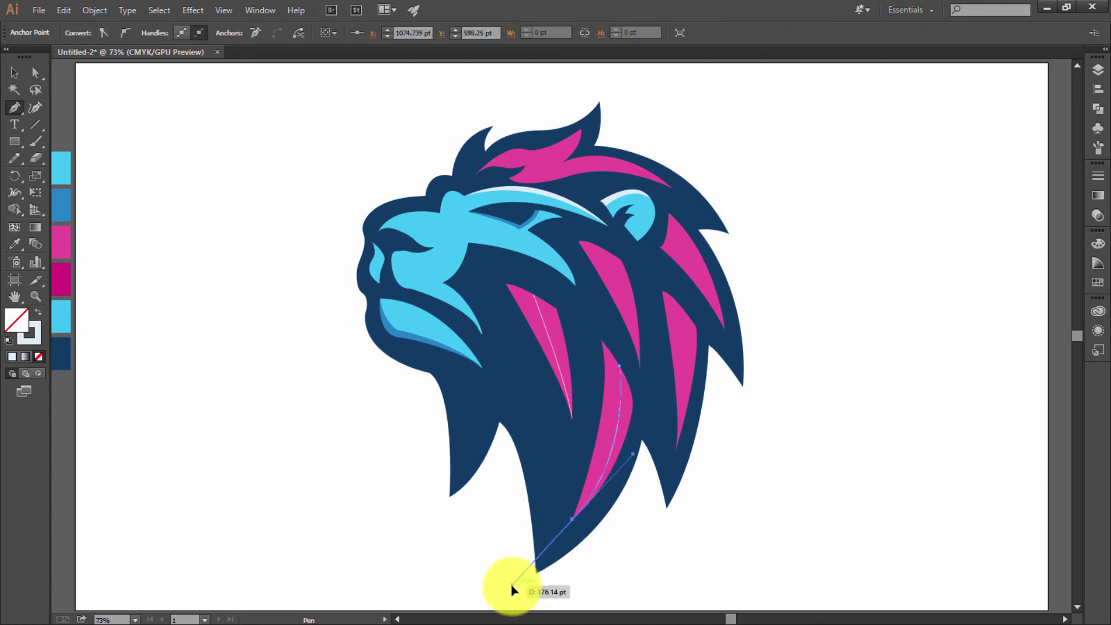
- Draw curved lines through the middle, right and upper-right stripes, then select dark magenta
{"action": "left_click", "coordinate": [609, 255]}
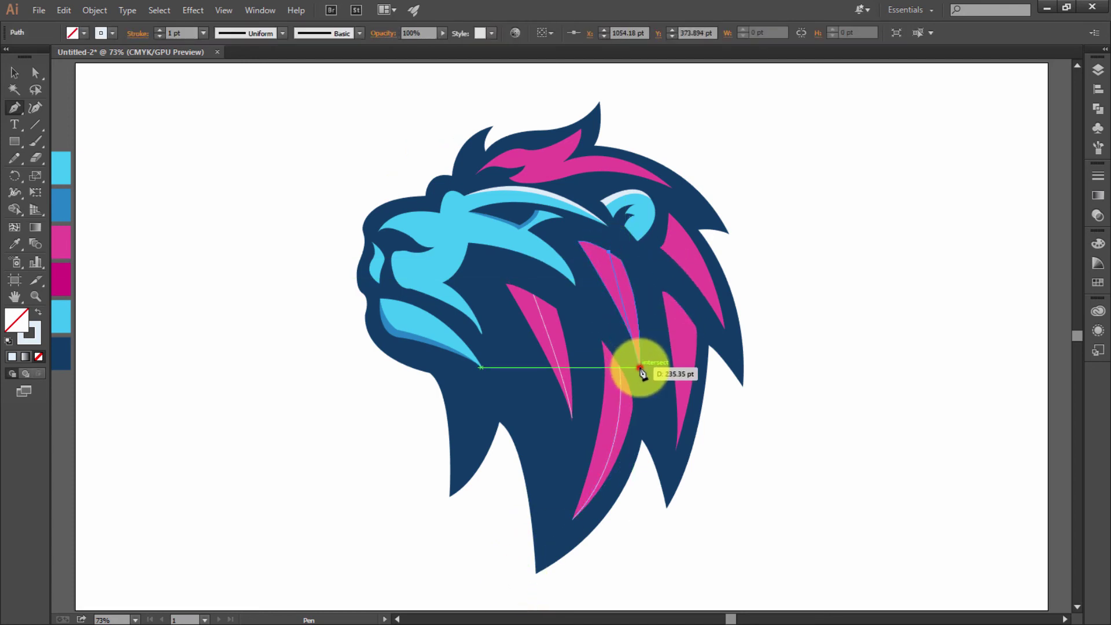
{"action": "mouse_move", "coordinate": [640, 367]}
{"action": "left_mouse_down"}
{"action": "mouse_move", "coordinate": [630, 397]}
{"action": "mouse_move", "coordinate": [647, 446]}
{"action": "left_mouse_up"}
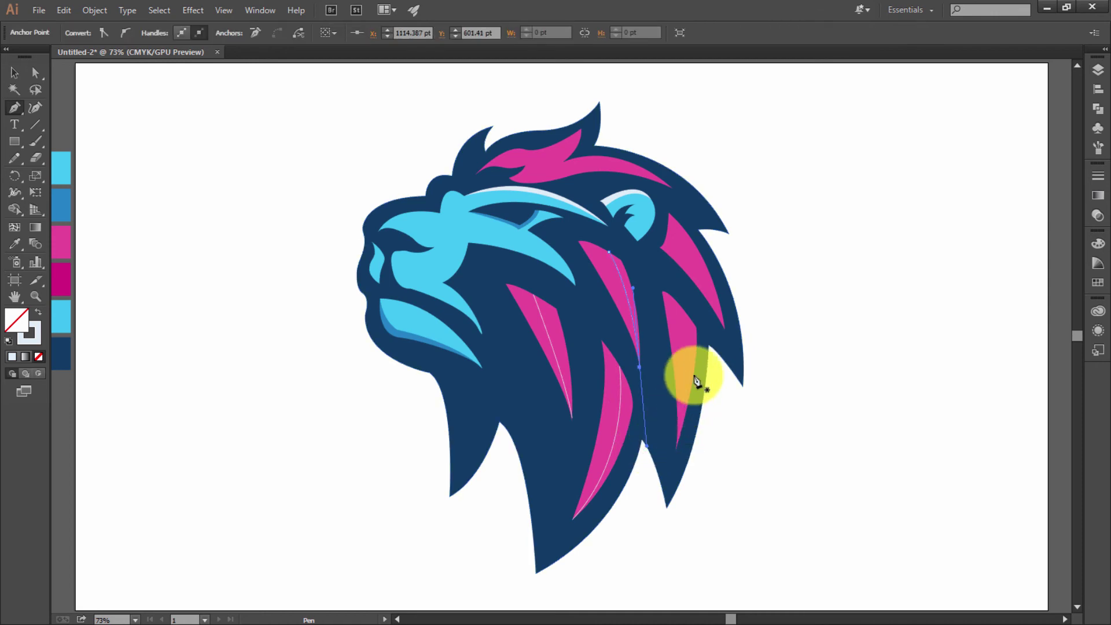
{"action": "left_click", "coordinate": [683, 310]}
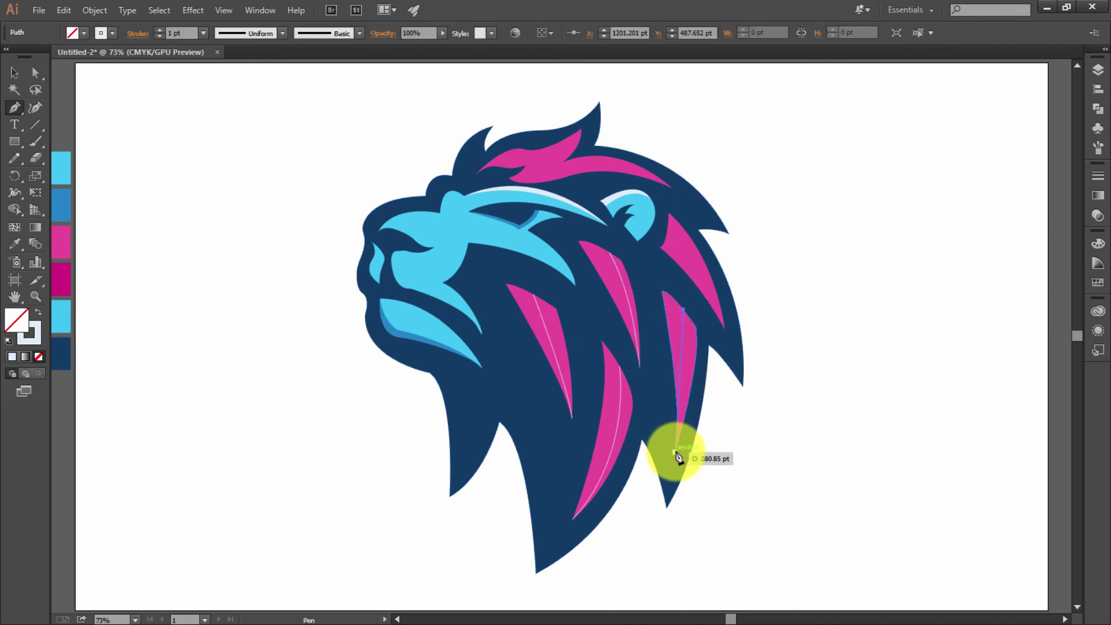
{"action": "left_click", "coordinate": [675, 451]}
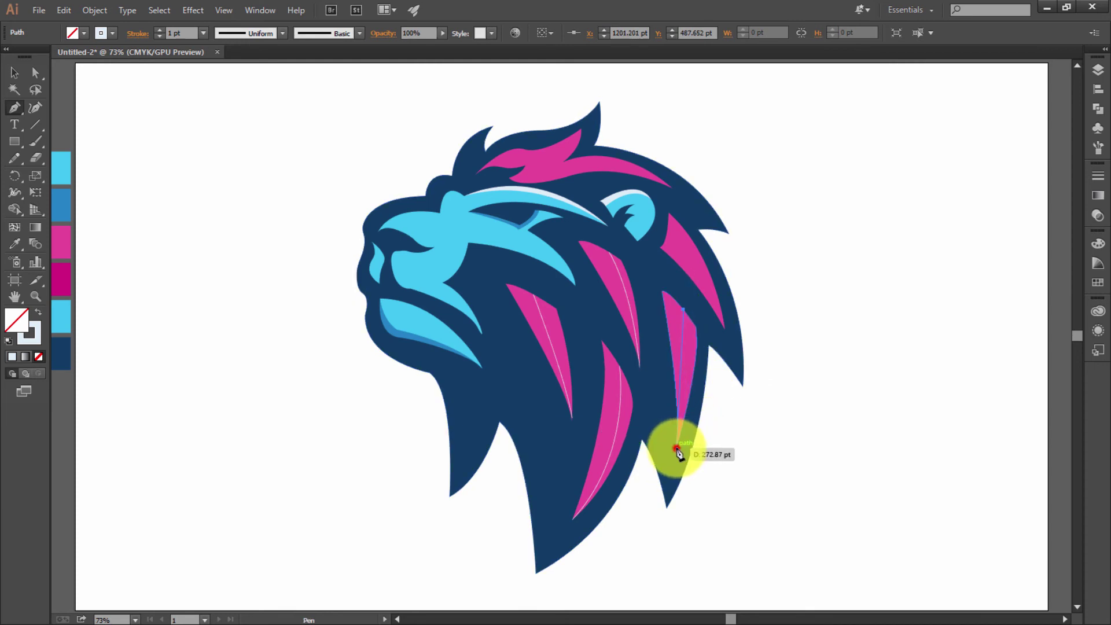
{"action": "left_click_drag", "start_coordinate": [677, 450], "coordinate": [659, 523]}
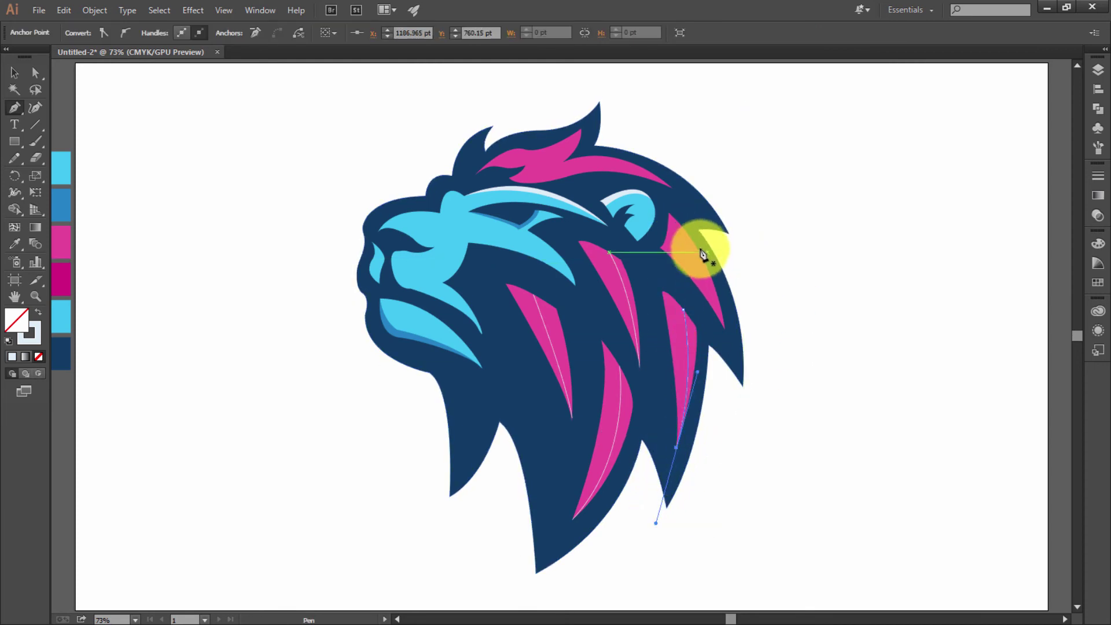
{"action": "left_click", "coordinate": [668, 230]}
{"action": "left_click_drag", "start_coordinate": [725, 329], "coordinate": [738, 390]}
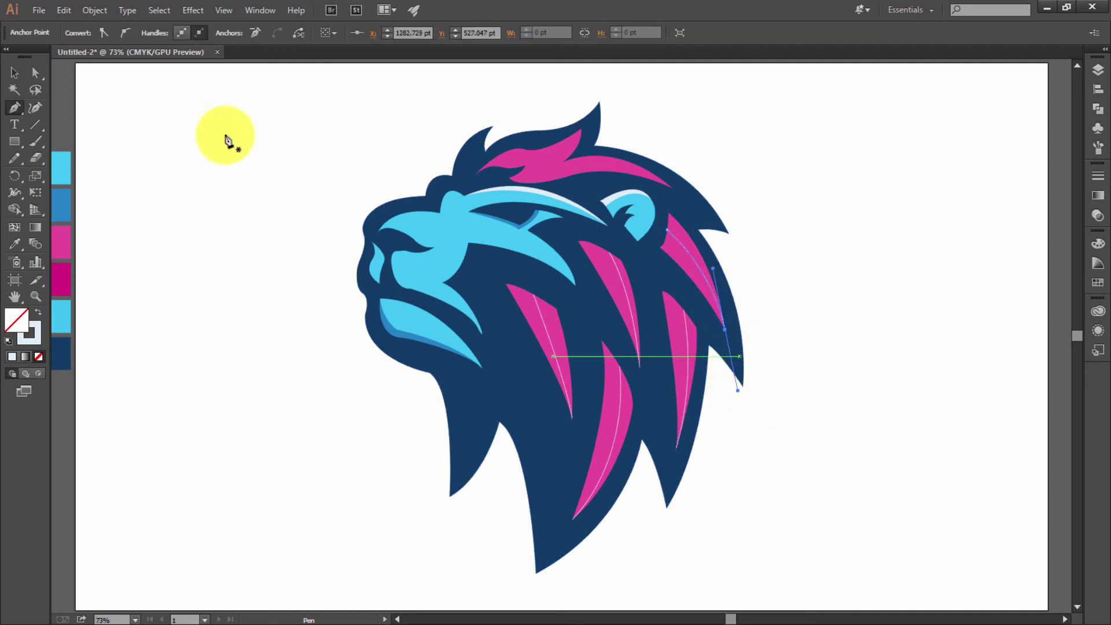
{"action": "left_click", "coordinate": [15, 72]}
{"action": "left_click", "coordinate": [63, 279]}
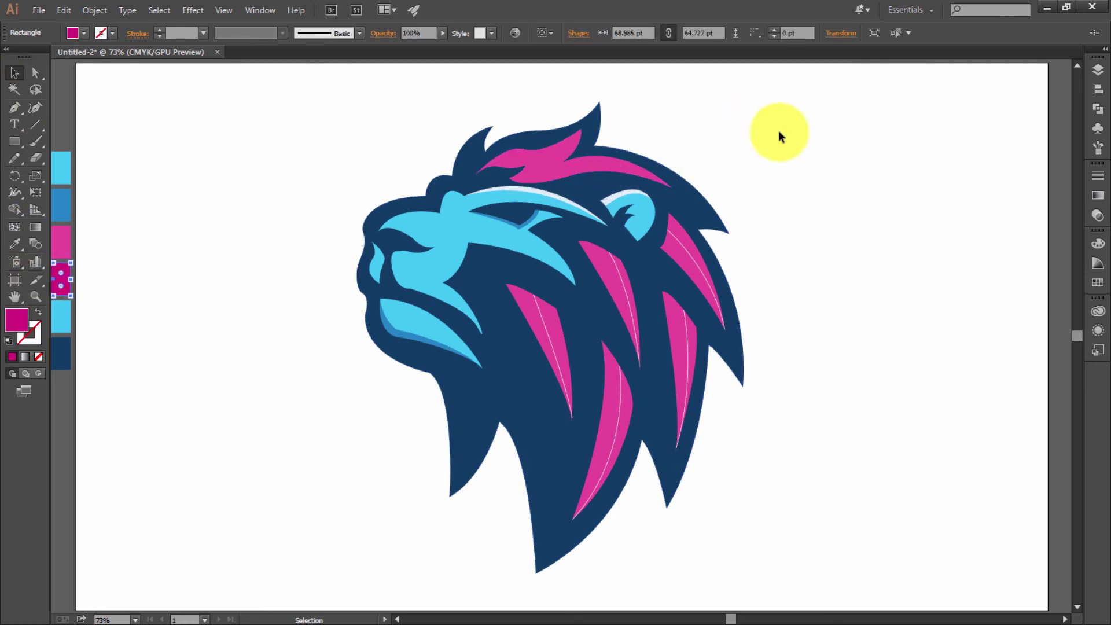
- Select all the artwork and fill one half of the stripes dark magenta with Shape Builder
{"action": "left_click_drag", "start_coordinate": [779, 131], "coordinate": [525, 500]}
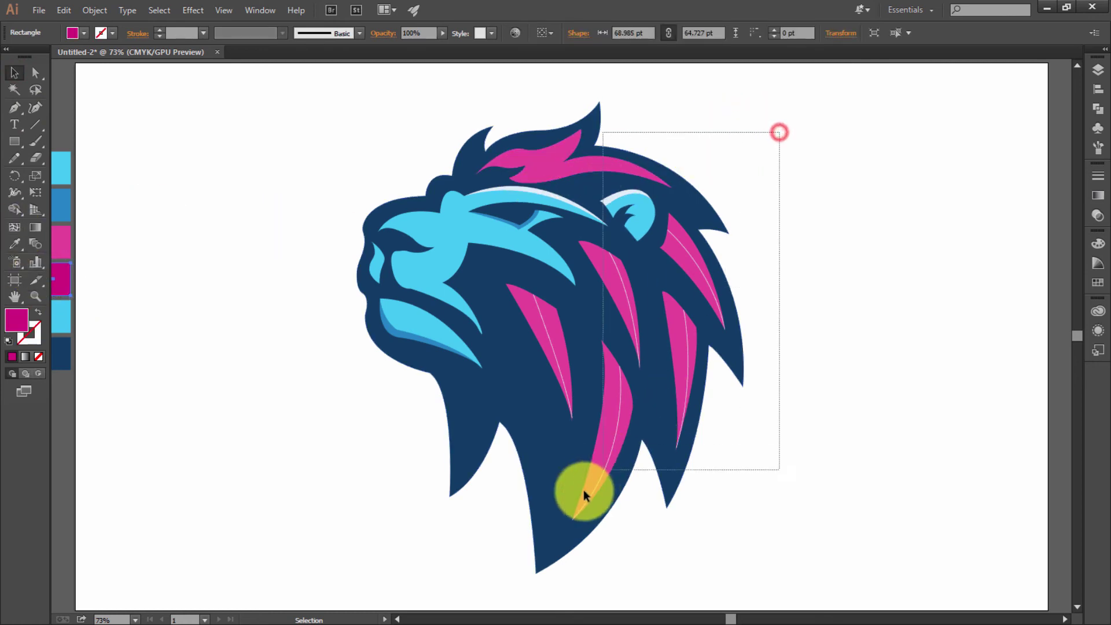
{"action": "left_click", "coordinate": [14, 210]}
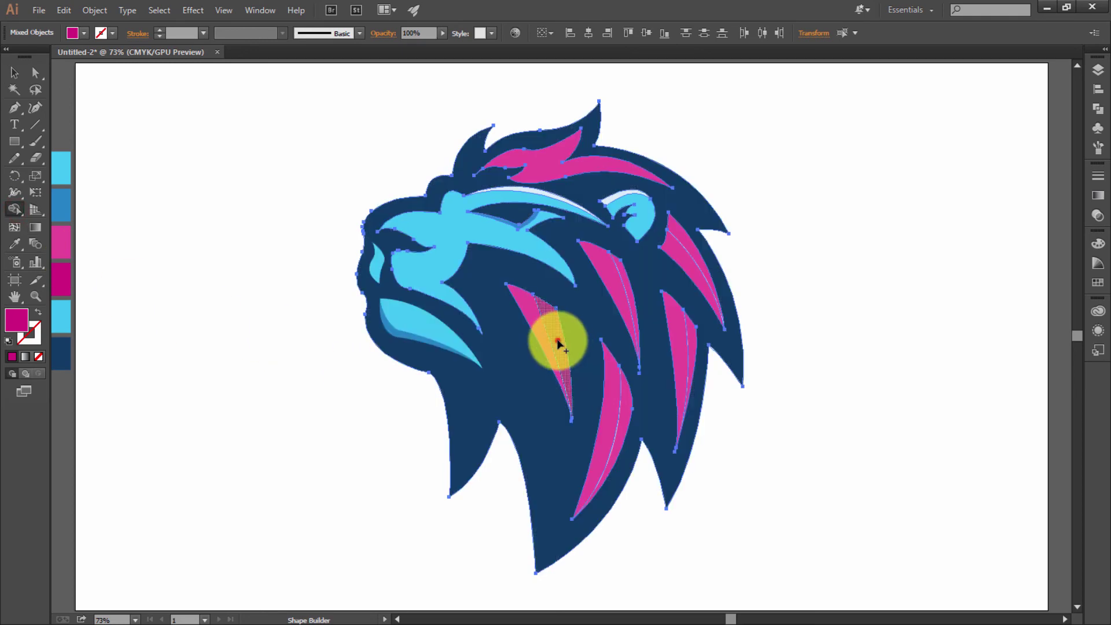
{"action": "left_click", "coordinate": [624, 420]}
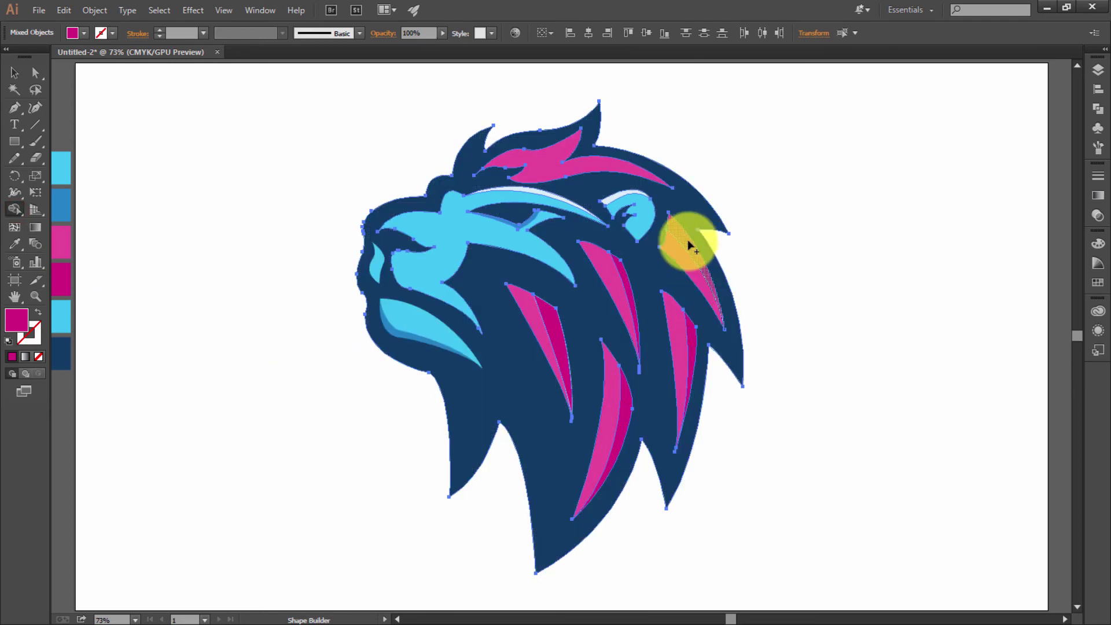
{"action": "left_click", "coordinate": [24, 71]}
- Set the stroke of the magenta stripe piece to None
{"action": "left_click", "coordinate": [221, 94]}
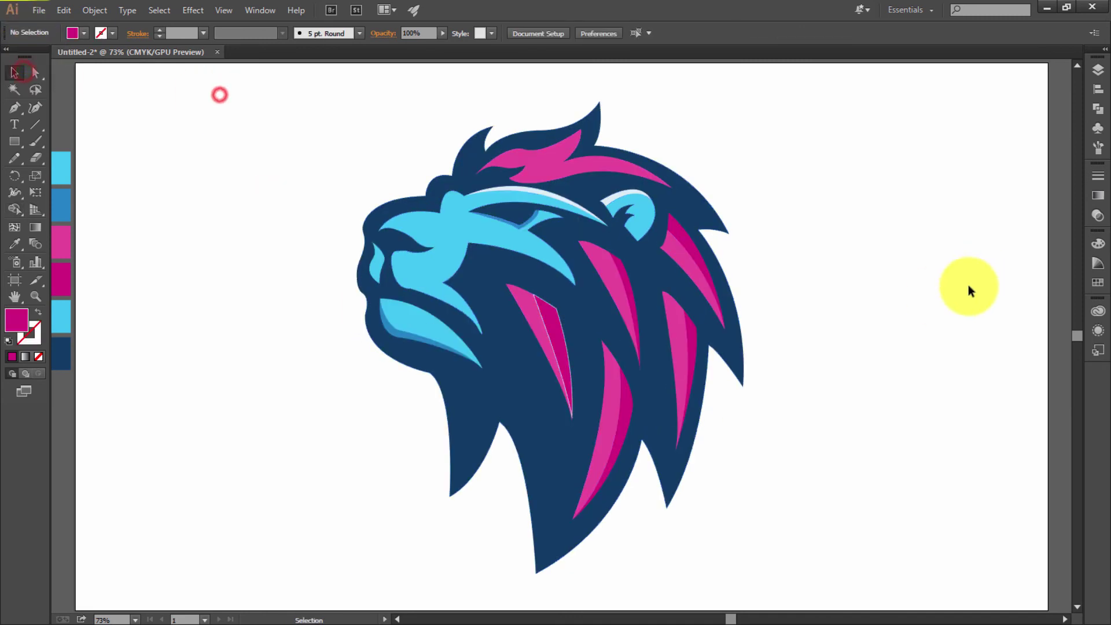
{"action": "left_click", "coordinate": [894, 324]}
{"action": "left_click", "coordinate": [537, 306]}
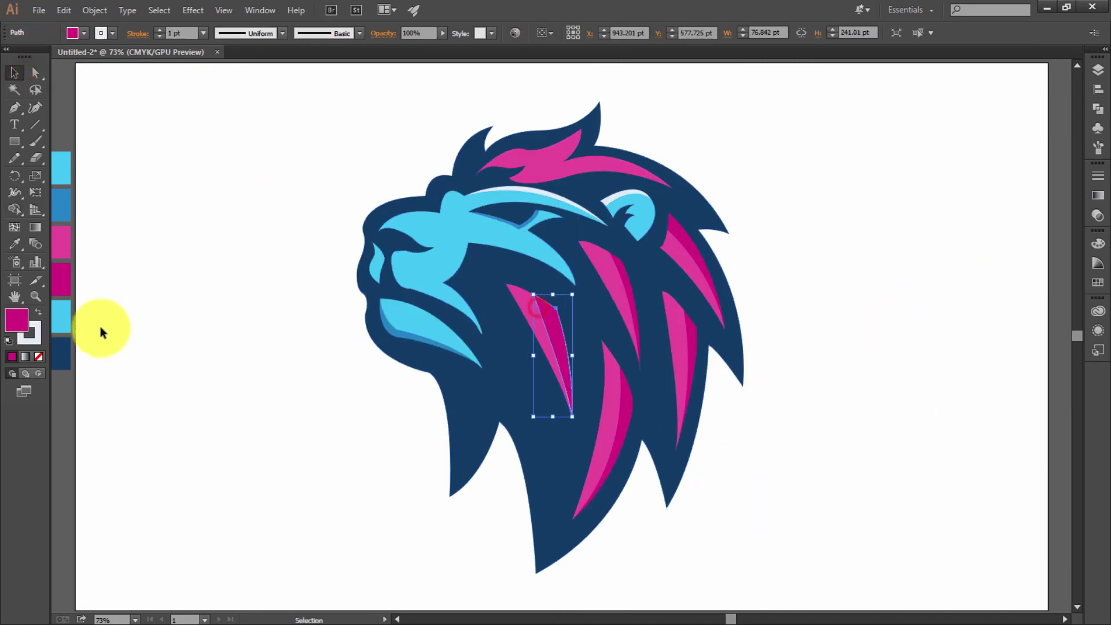
{"action": "left_click", "coordinate": [30, 331]}
{"action": "left_click", "coordinate": [39, 357]}
{"action": "left_click", "coordinate": [212, 393]}
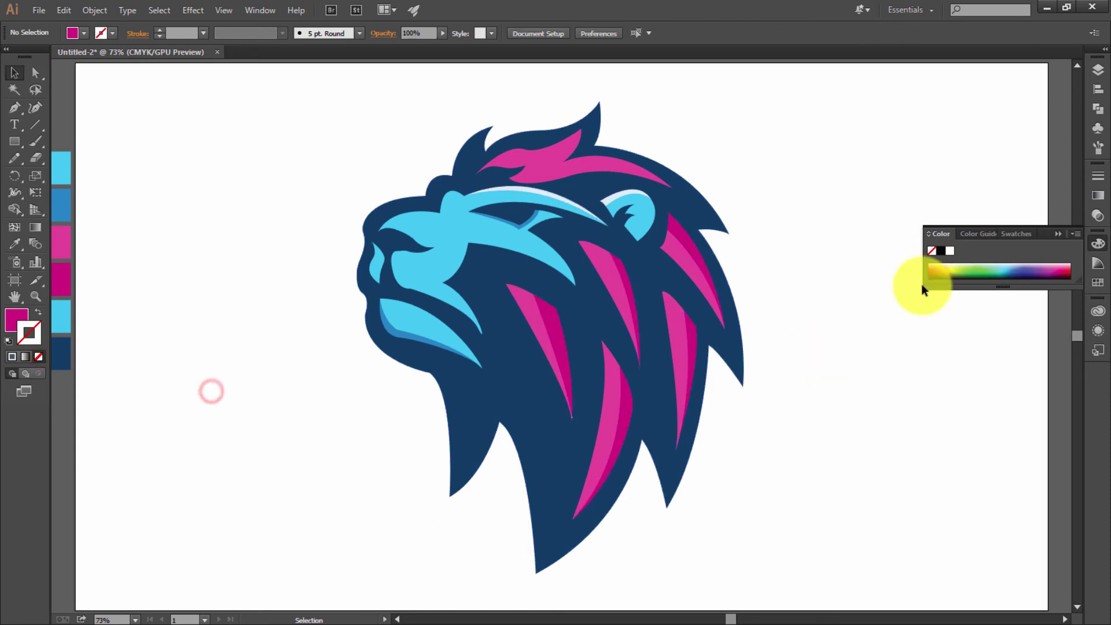
{"action": "left_click", "coordinate": [1059, 234]}
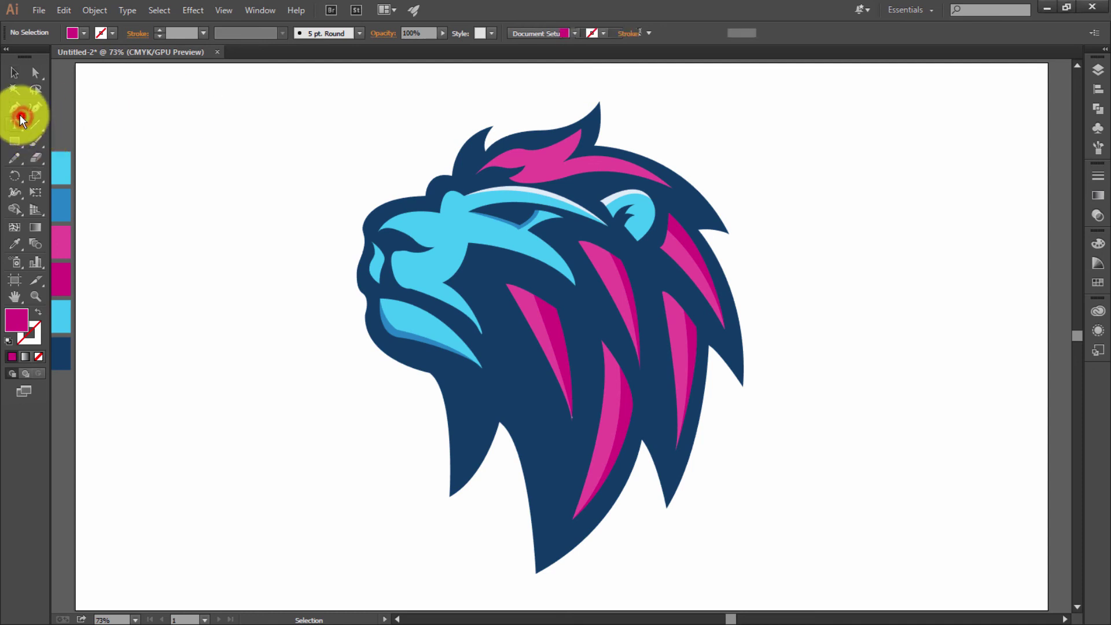
- Zoom in on the face and draw a curved path along the muzzle's inner edge
{"action": "key", "text": "z"}
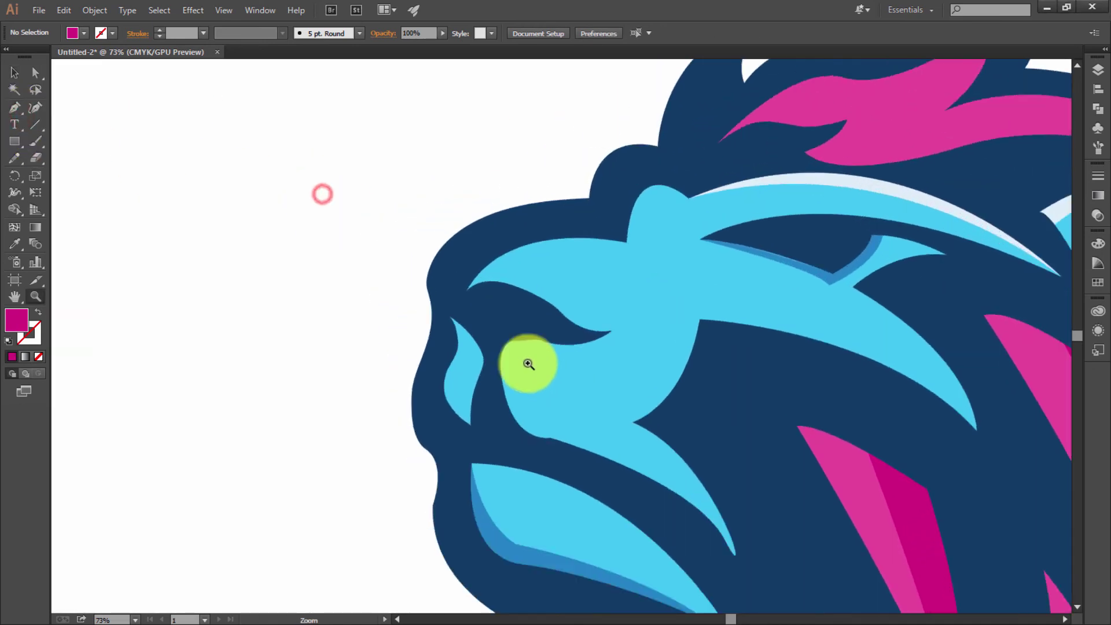
{"action": "left_click_drag", "start_coordinate": [323, 194], "coordinate": [528, 364]}
{"action": "left_click", "coordinate": [16, 112]}
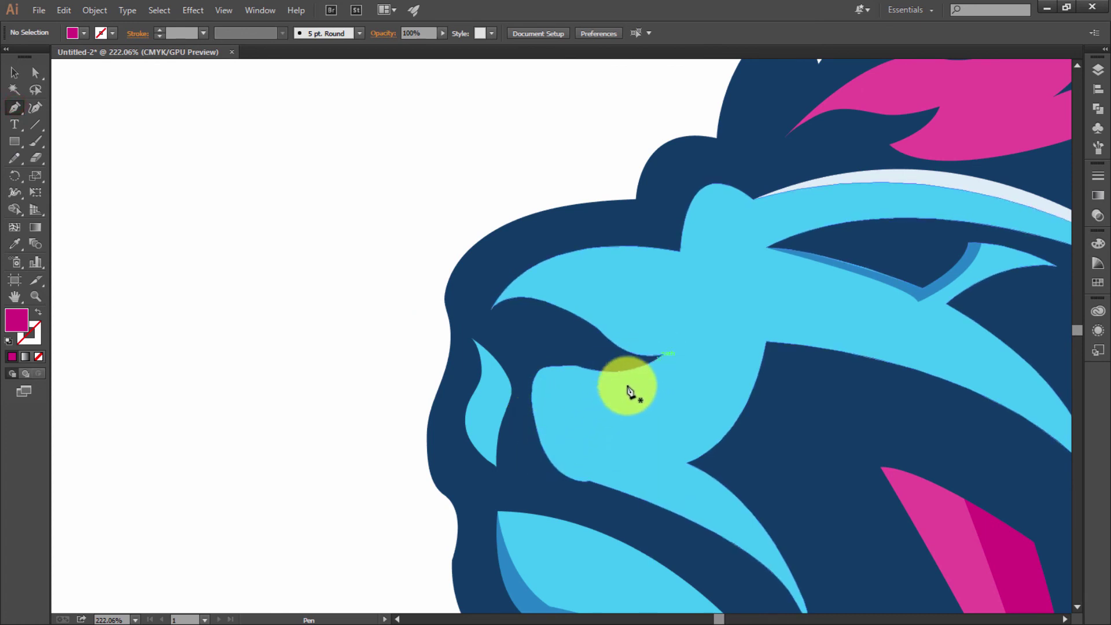
{"action": "left_click", "coordinate": [664, 356]}
{"action": "mouse_move", "coordinate": [575, 379]}
{"action": "left_mouse_down"}
{"action": "mouse_move", "coordinate": [486, 366]}
{"action": "mouse_move", "coordinate": [583, 391]}
{"action": "mouse_move", "coordinate": [549, 400]}
{"action": "mouse_move", "coordinate": [554, 440]}
{"action": "mouse_move", "coordinate": [556, 423]}
{"action": "left_mouse_up"}
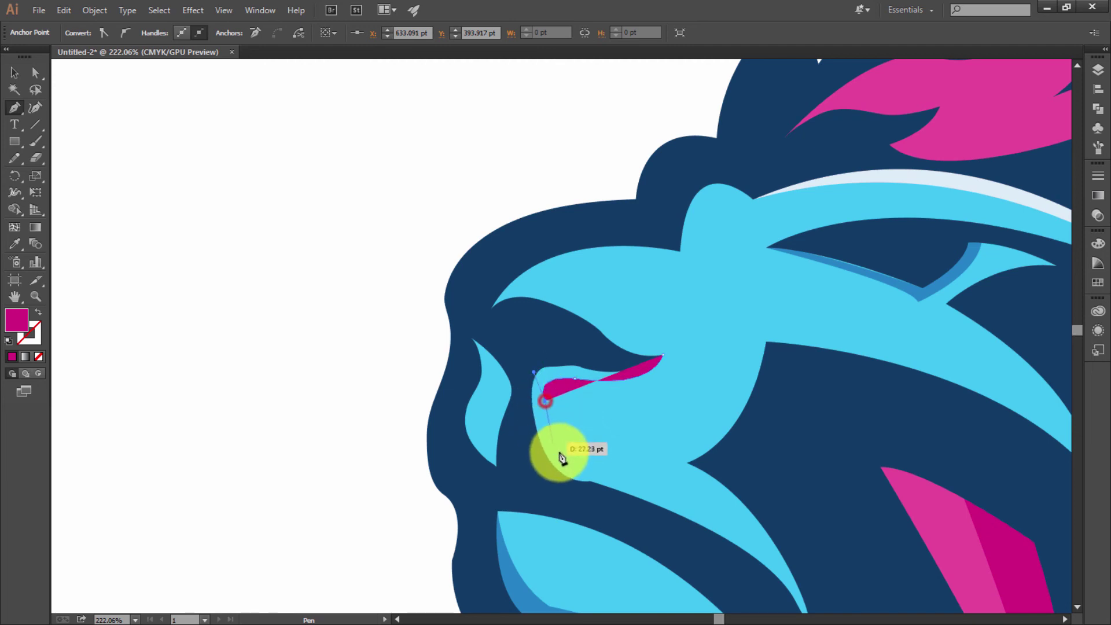
{"action": "left_click_drag", "start_coordinate": [590, 481], "coordinate": [642, 524]}
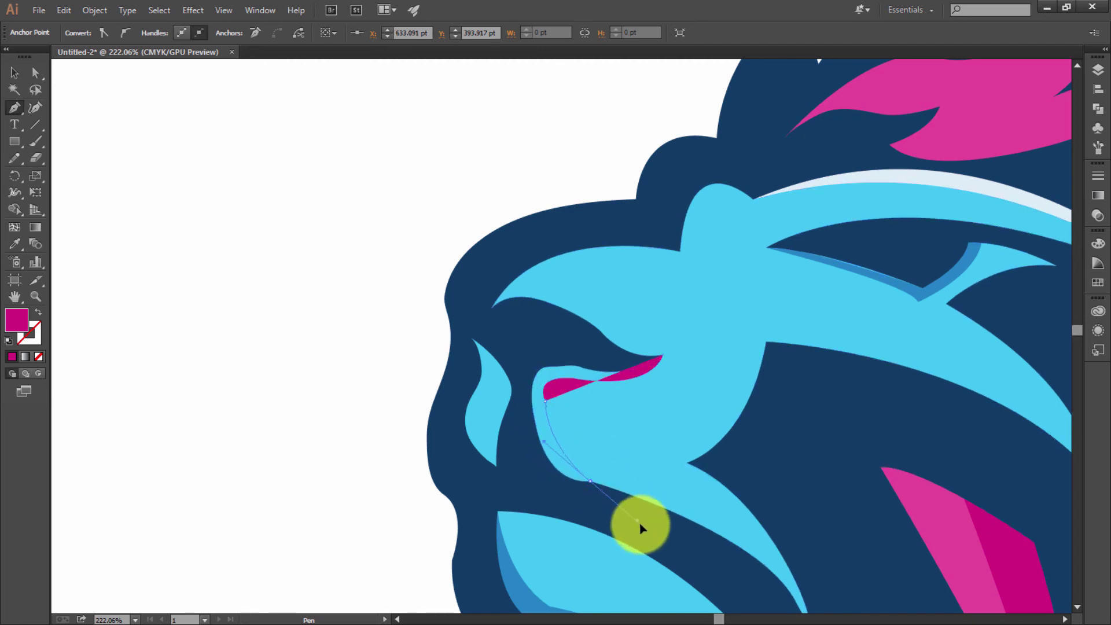
- Turn the path into a magenta stroke, smooth its bend, and select the face shapes
{"action": "left_click", "coordinate": [39, 316]}
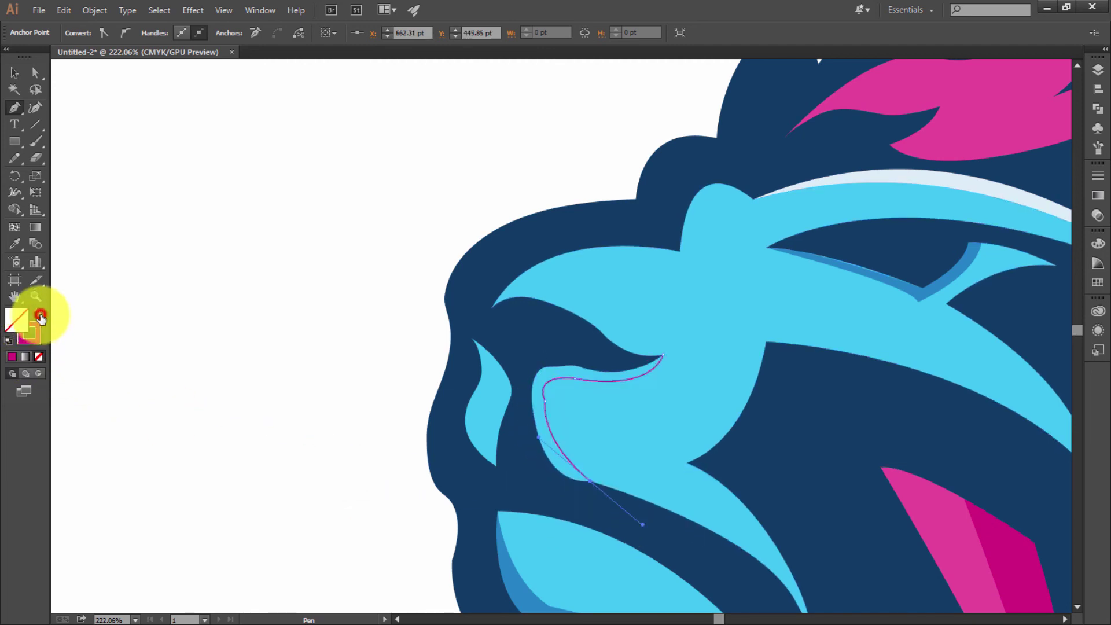
{"action": "left_click", "coordinate": [13, 157]}
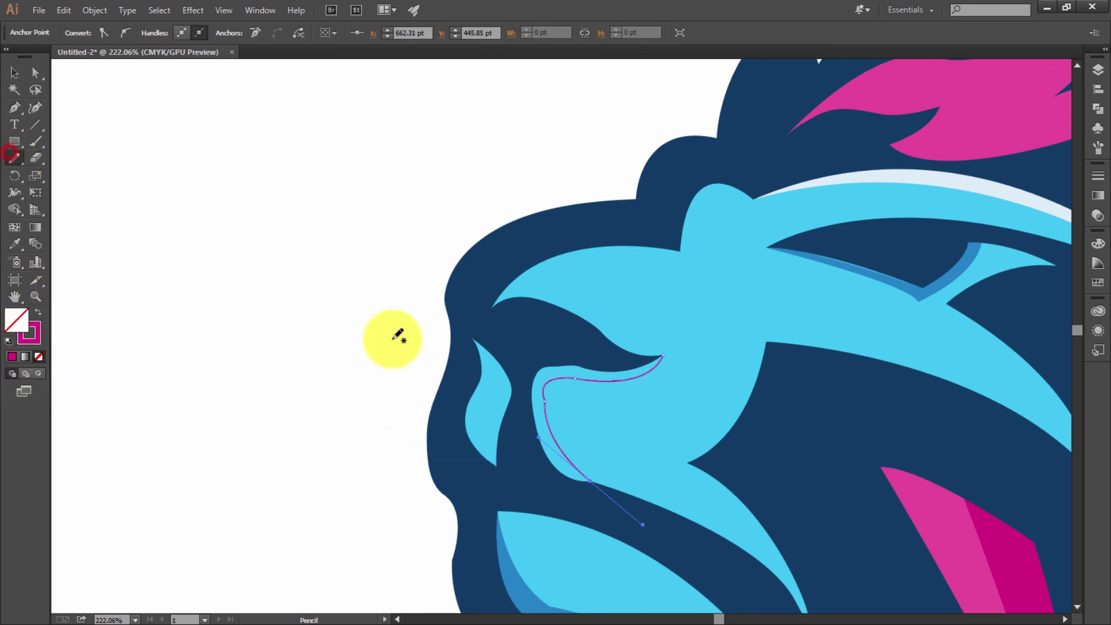
{"action": "left_click_drag", "start_coordinate": [545, 399], "coordinate": [538, 389]}
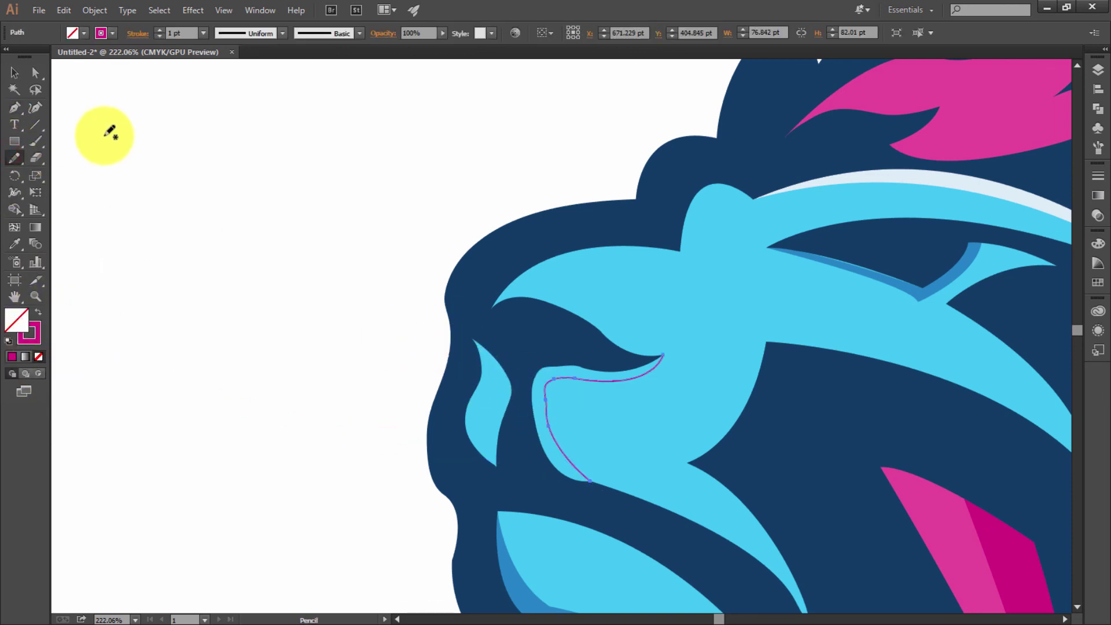
{"action": "left_click", "coordinate": [15, 73]}
{"action": "left_click", "coordinate": [170, 155]}
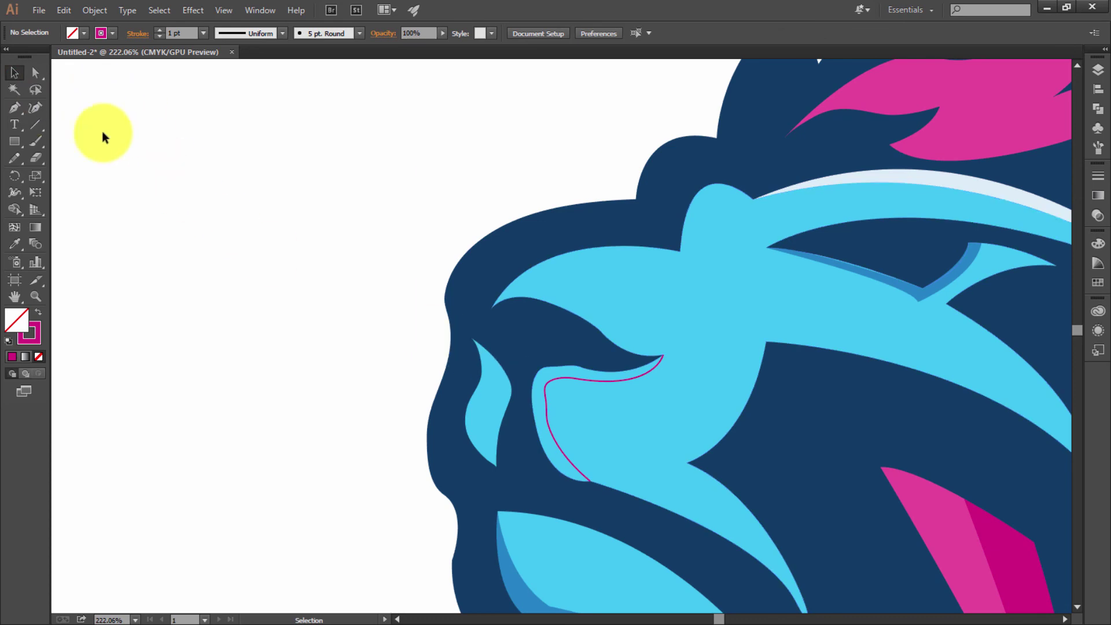
{"action": "left_click_drag", "start_coordinate": [400, 252], "coordinate": [650, 540]}
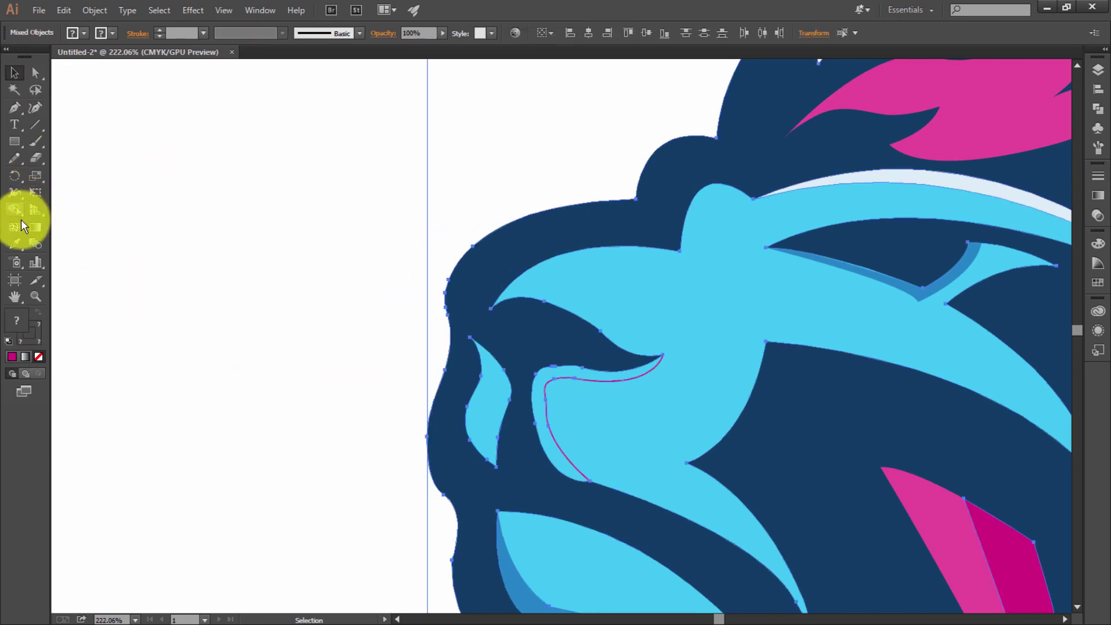
- Split off the sliver beside the muzzle line with Shape Builder and delete the leftover piece
{"action": "left_click", "coordinate": [14, 209]}
{"action": "left_click", "coordinate": [540, 408]}
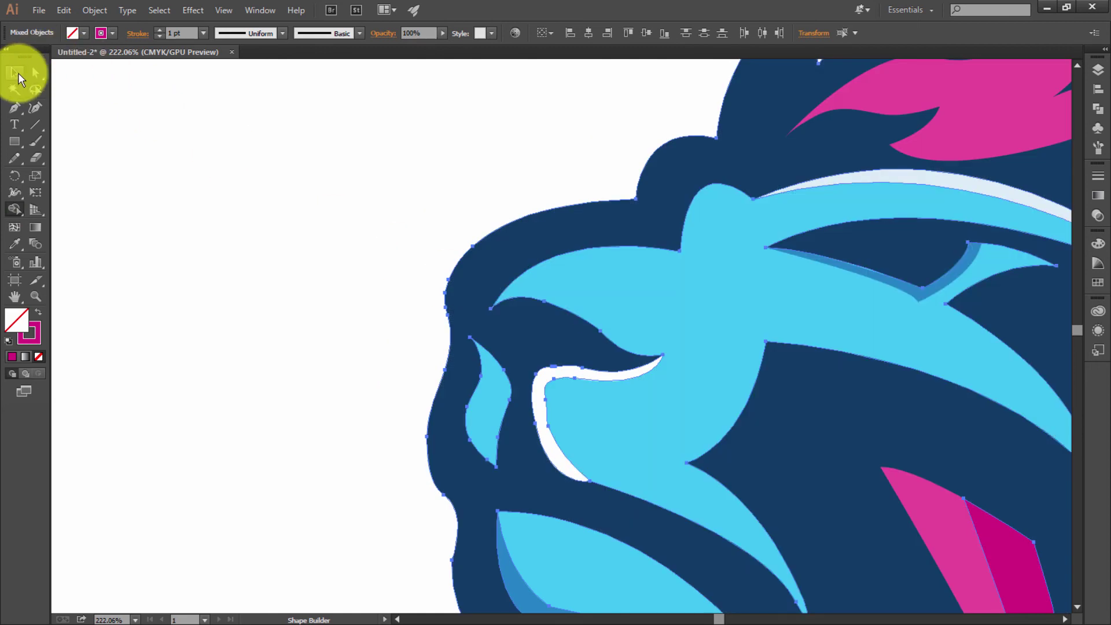
{"action": "left_click", "coordinate": [14, 72]}
{"action": "left_click", "coordinate": [340, 243]}
{"action": "left_click", "coordinate": [550, 452]}
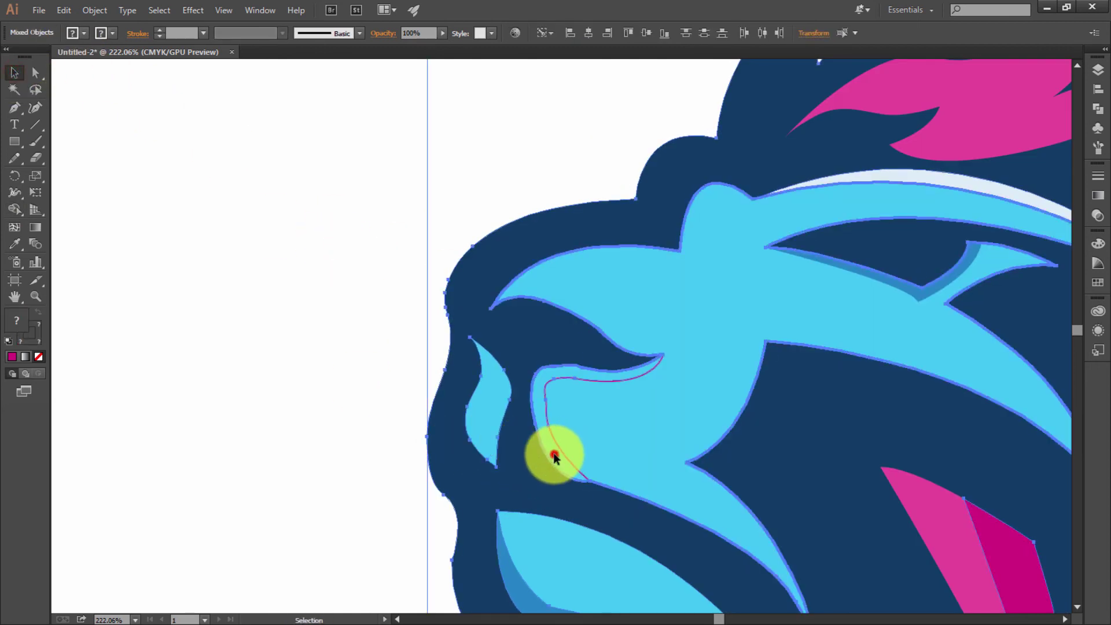
{"action": "key", "text": "Delete"}
{"action": "left_click", "coordinate": [153, 349]}
- Make the thin upper-lip gap its own magenta-filled shape with Shape Builder
{"action": "left_click_drag", "start_coordinate": [281, 246], "coordinate": [672, 492]}
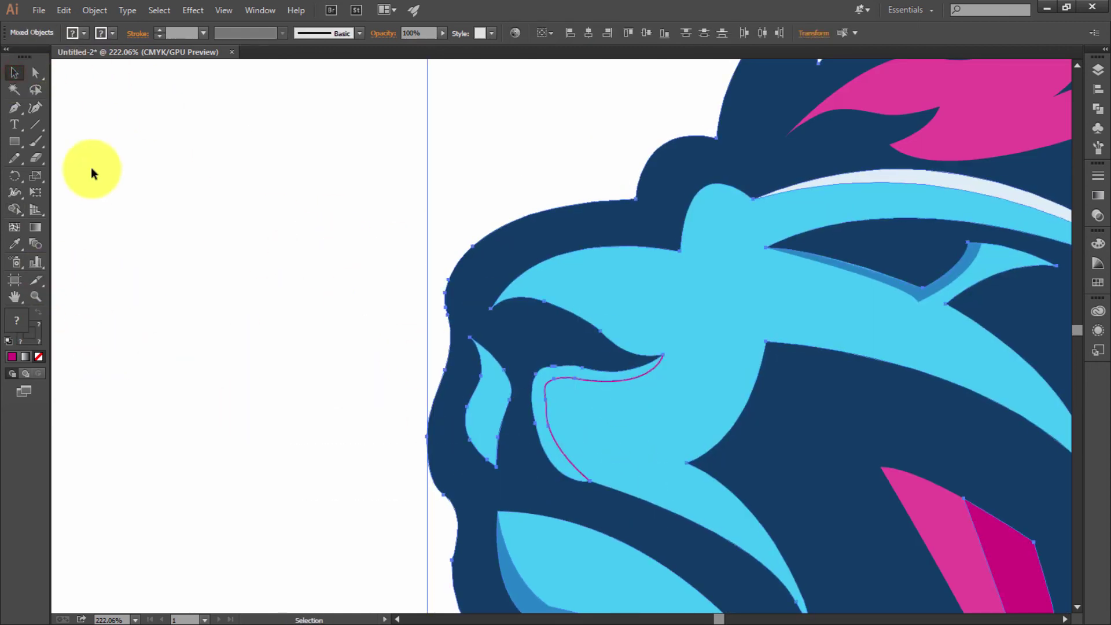
{"action": "left_click", "coordinate": [14, 210]}
{"action": "left_click", "coordinate": [38, 311]}
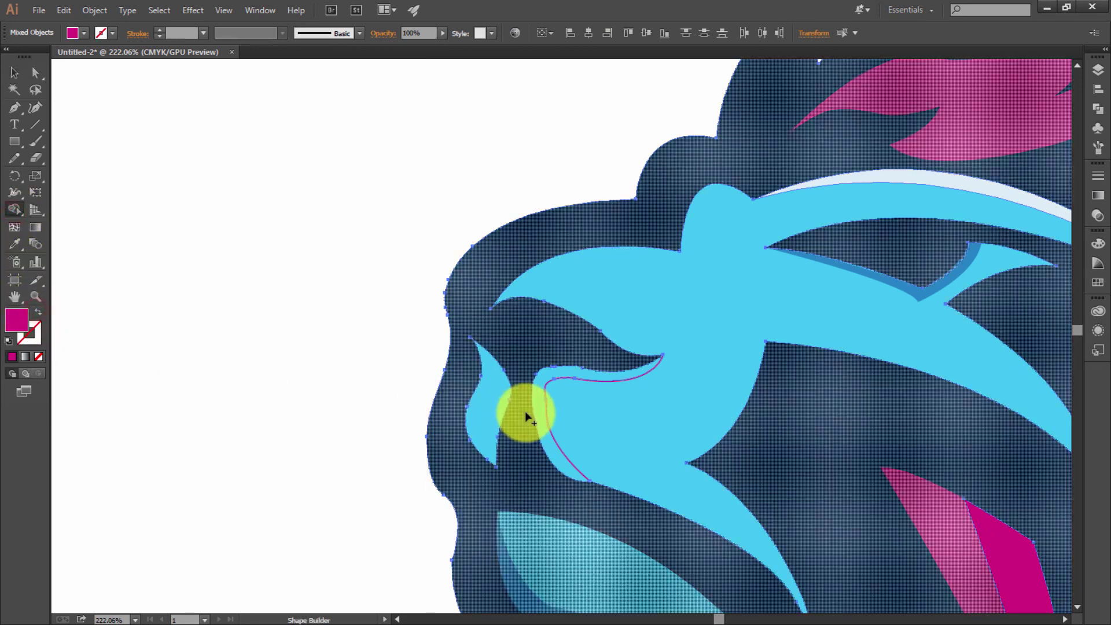
{"action": "left_click", "coordinate": [538, 416]}
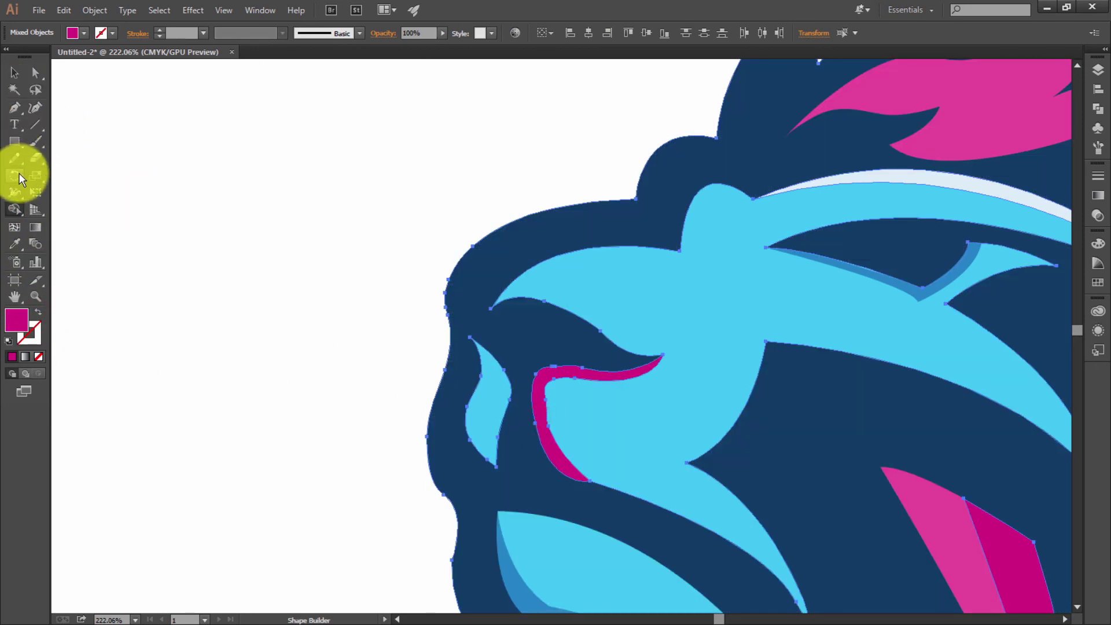
{"action": "left_click", "coordinate": [15, 243]}
- Undo the accidental pale recolours, keeping the muzzle cyan
{"action": "left_click", "coordinate": [856, 179]}
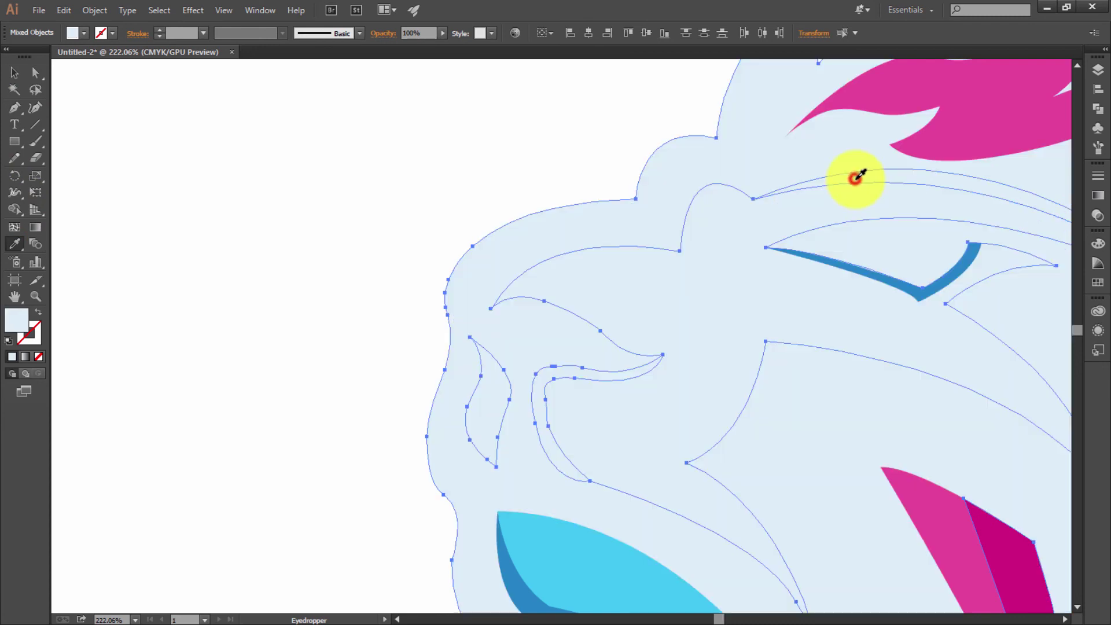
{"action": "key", "text": "ctrl+z"}
{"action": "left_click", "coordinate": [15, 73]}
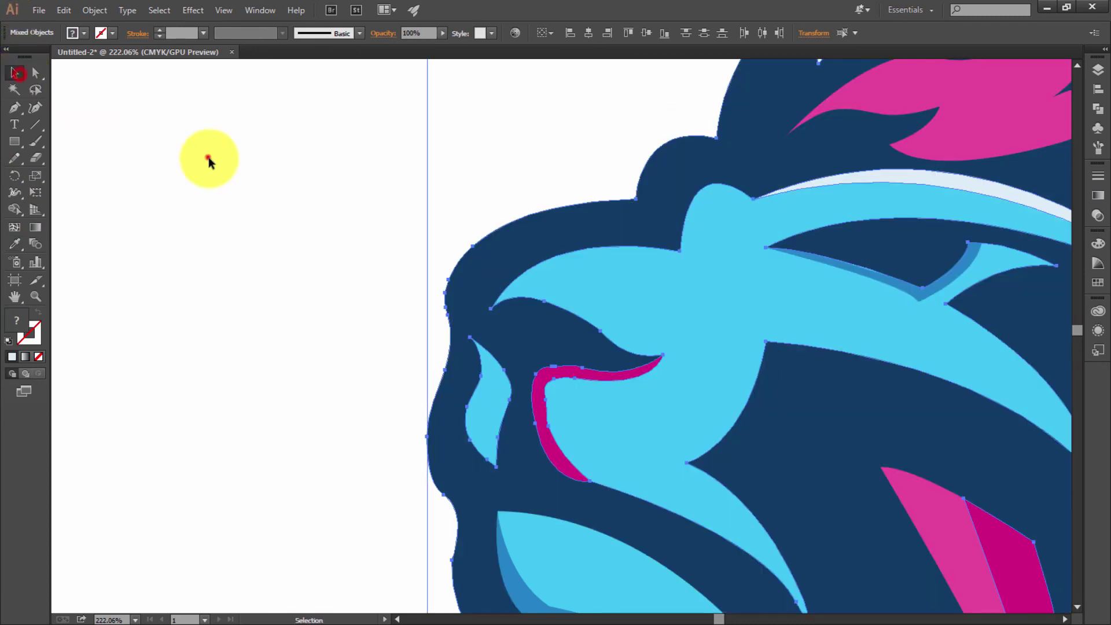
{"action": "left_click", "coordinate": [208, 157]}
{"action": "left_click", "coordinate": [549, 428]}
{"action": "left_click", "coordinate": [14, 243]}
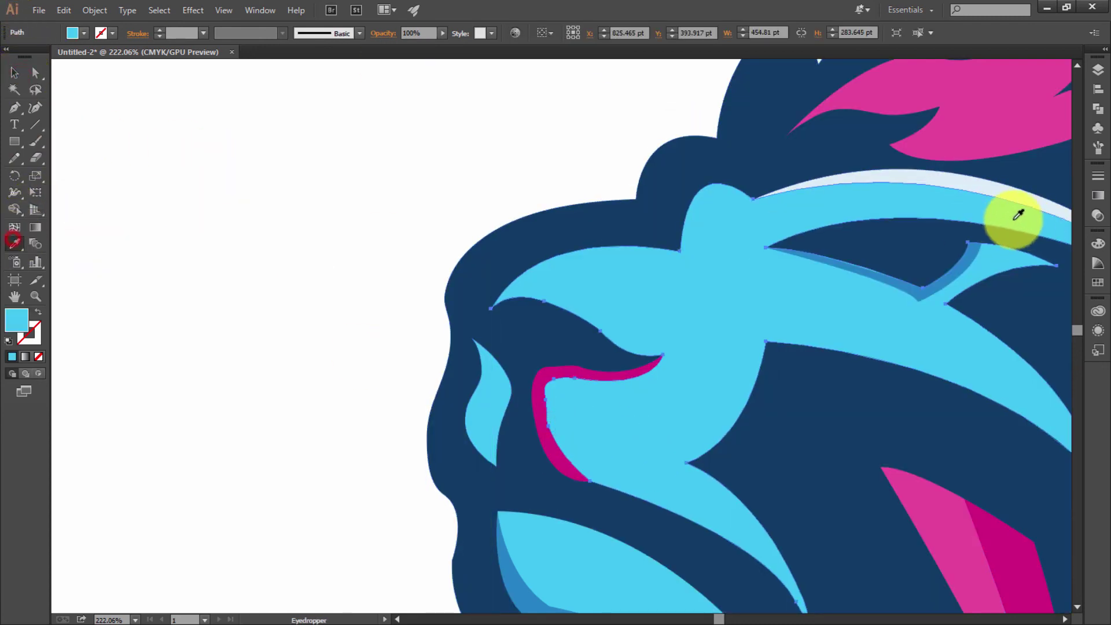
{"action": "left_click", "coordinate": [977, 176]}
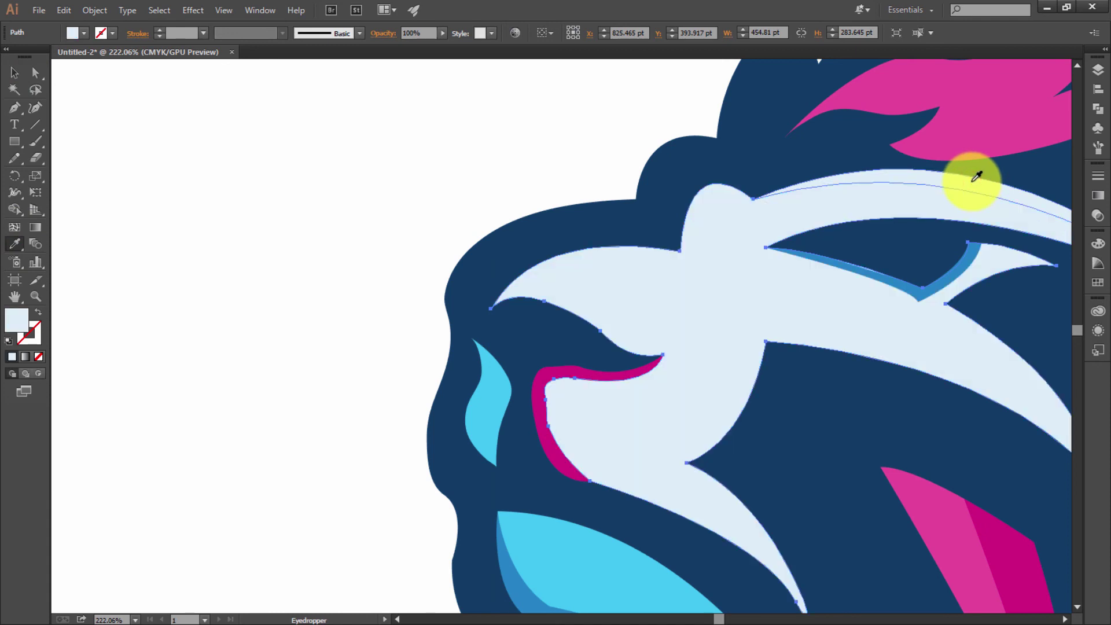
{"action": "key", "text": "ctrl+z"}
{"action": "left_click", "coordinate": [15, 73]}
{"action": "left_click", "coordinate": [397, 390]}
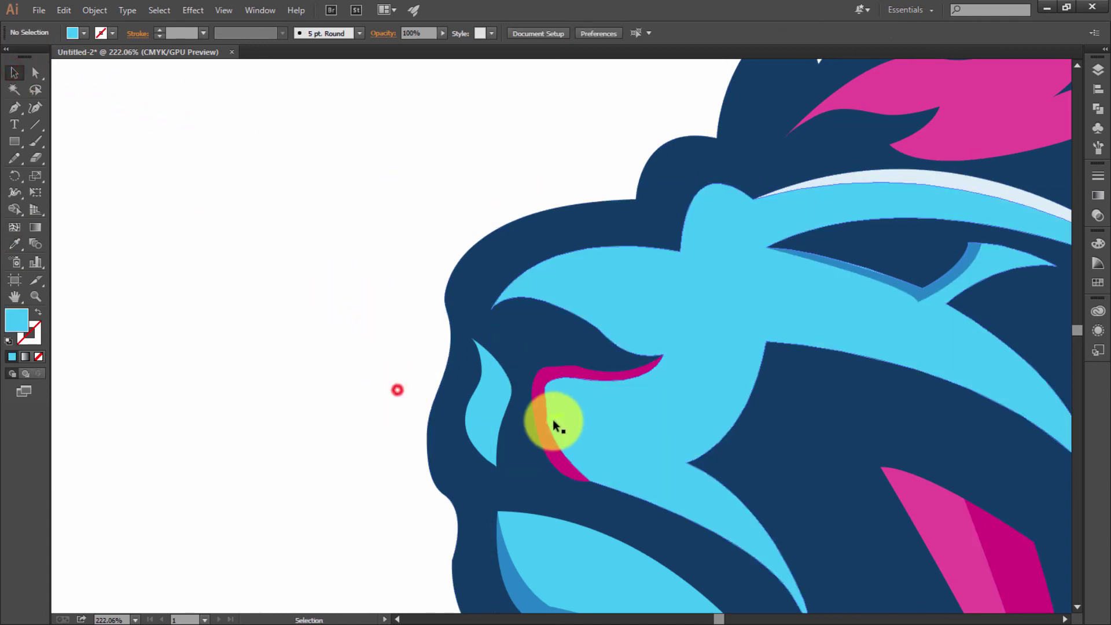
- Give the magenta mouth sliver the pale brow highlight colour with the Eyedropper
{"action": "left_click", "coordinate": [537, 412]}
{"action": "left_click", "coordinate": [15, 244]}
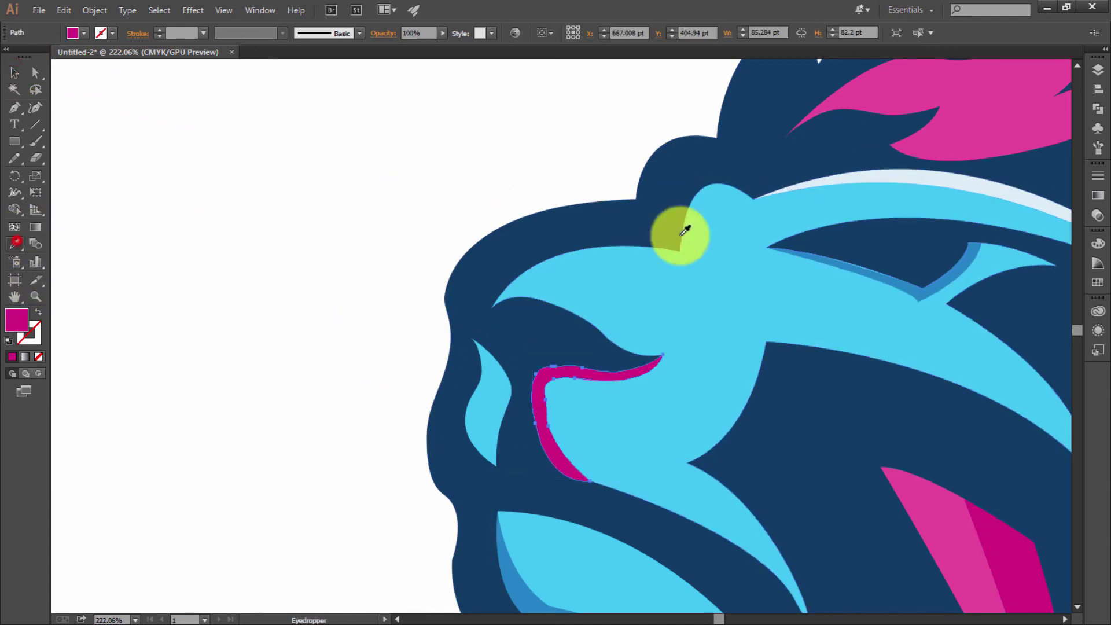
{"action": "left_click", "coordinate": [970, 181]}
{"action": "left_click", "coordinate": [15, 83]}
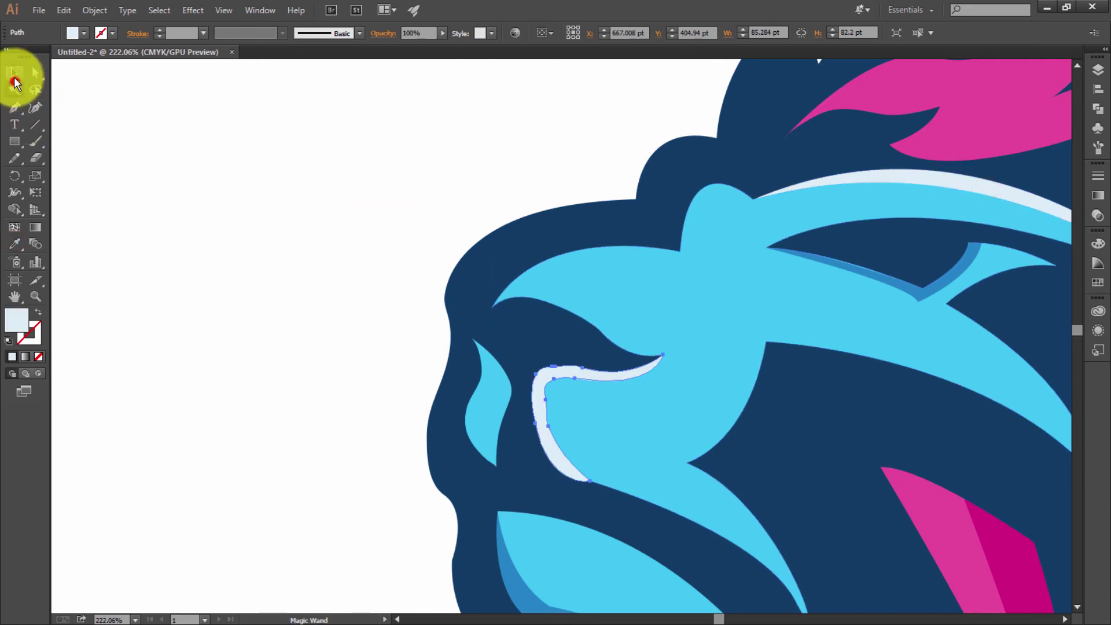
{"action": "left_click", "coordinate": [174, 178]}
{"action": "key", "text": "ctrl+0"}
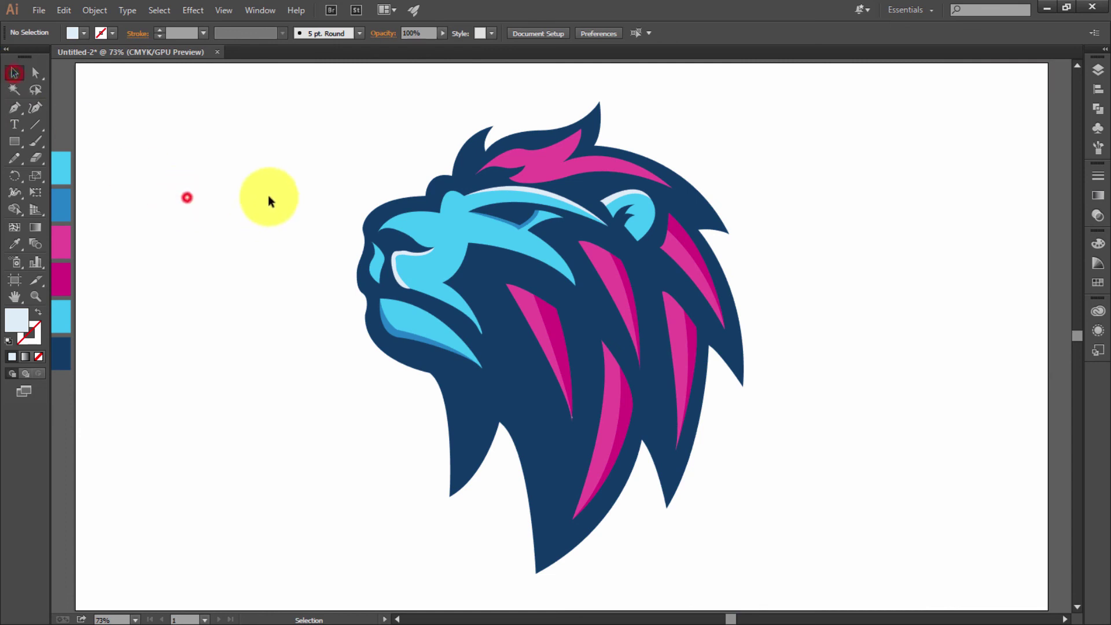
{"action": "key", "text": "z"}
{"action": "mouse_move", "coordinate": [261, 172]}
{"action": "left_mouse_down"}
{"action": "mouse_move", "coordinate": [910, 524]}
{"action": "mouse_move", "coordinate": [549, 311]}
{"action": "left_mouse_up"}
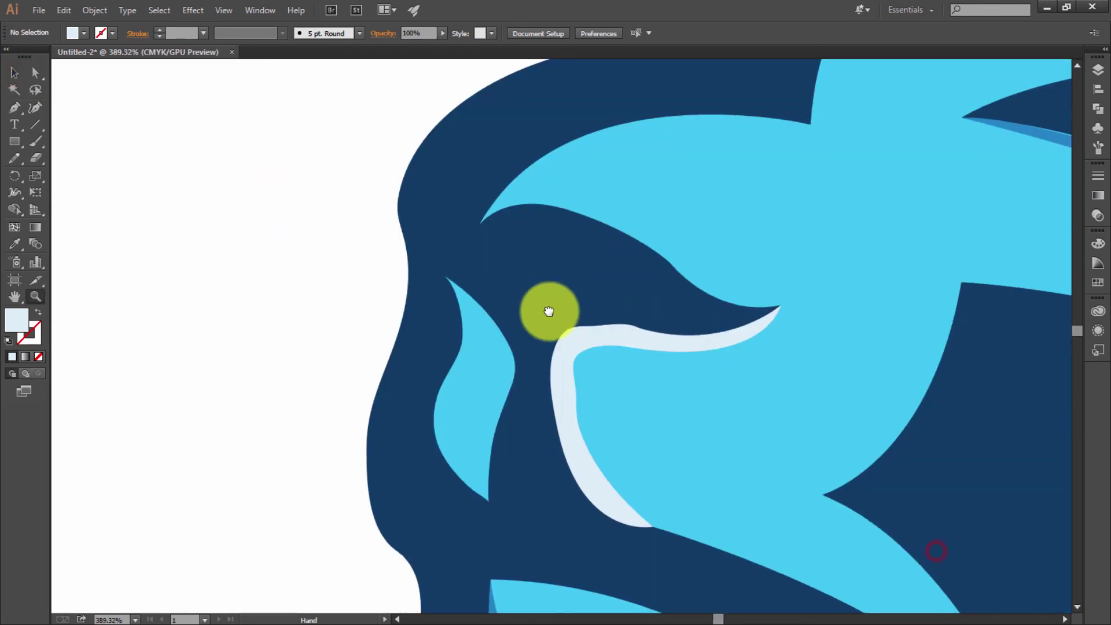
{"action": "left_click", "coordinate": [14, 109]}
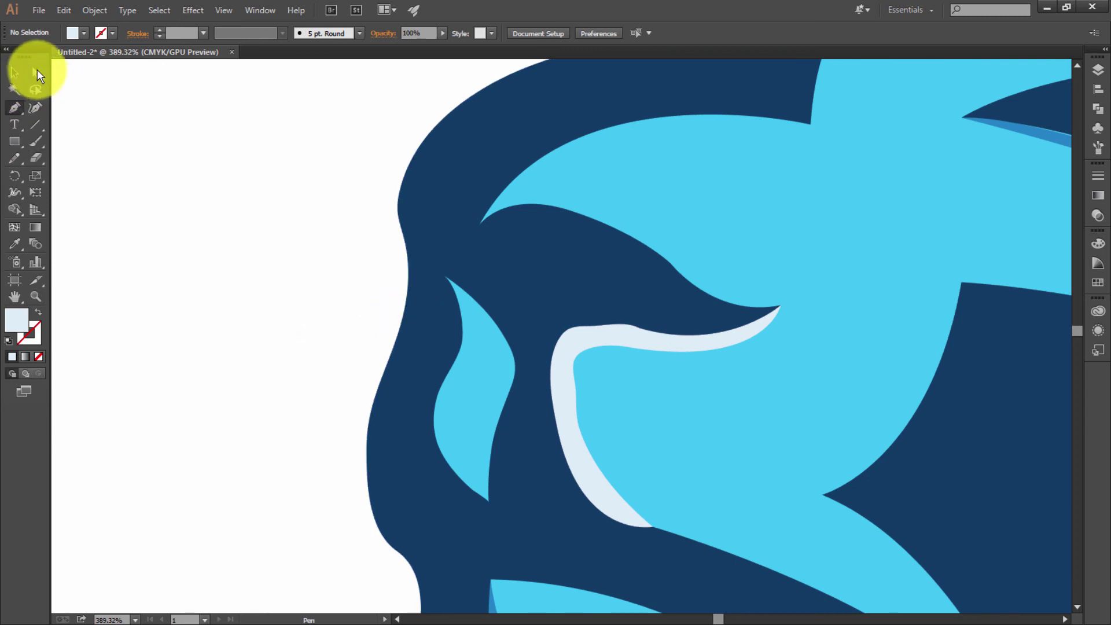
{"action": "left_click", "coordinate": [35, 72]}
{"action": "left_click", "coordinate": [573, 403]}
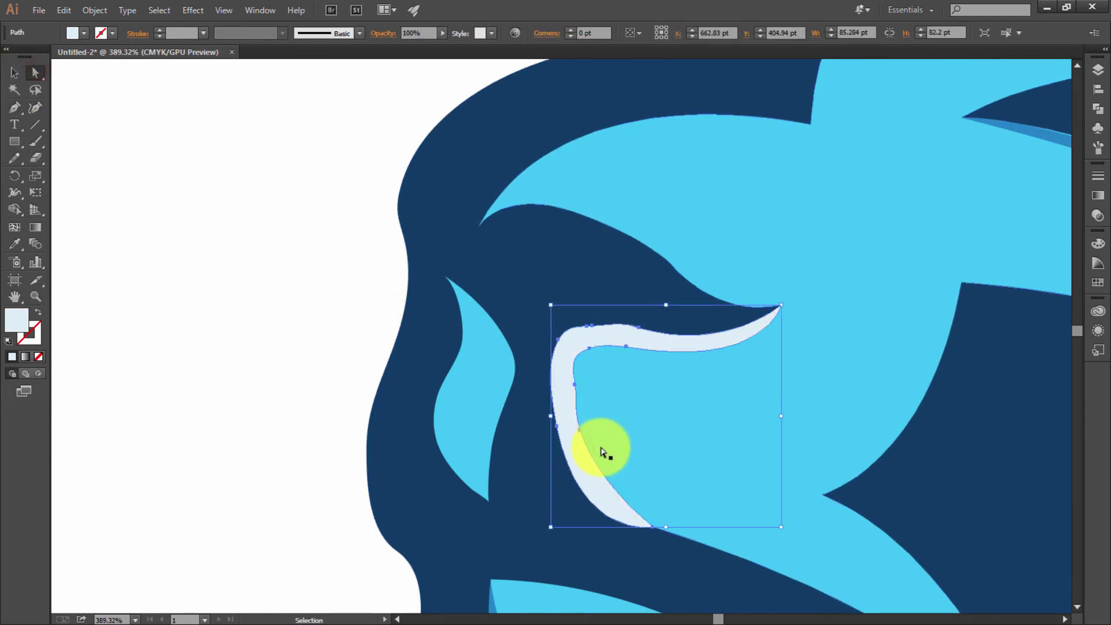
{"action": "key", "text": "v"}
{"action": "left_click", "coordinate": [247, 178]}
{"action": "key", "text": "ctrl+0"}
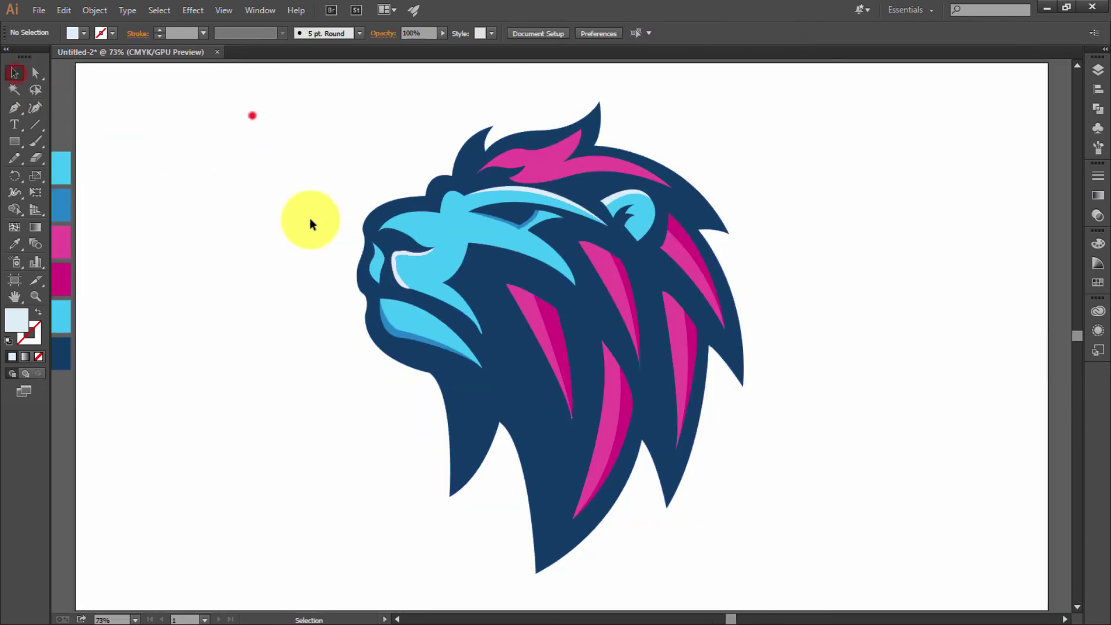
{"action": "left_click_drag", "start_coordinate": [310, 218], "coordinate": [852, 553]}
{"action": "left_click", "coordinate": [149, 383]}
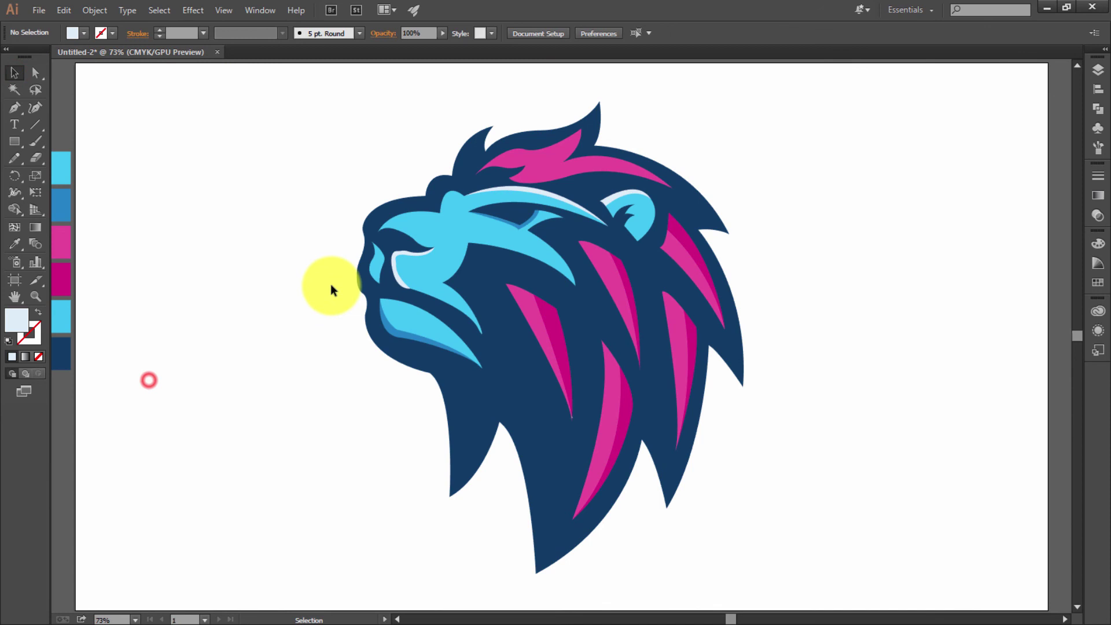
- Duplicate the pale mouth highlight and fill the original with the cyan face colour
{"action": "left_click", "coordinate": [398, 283]}
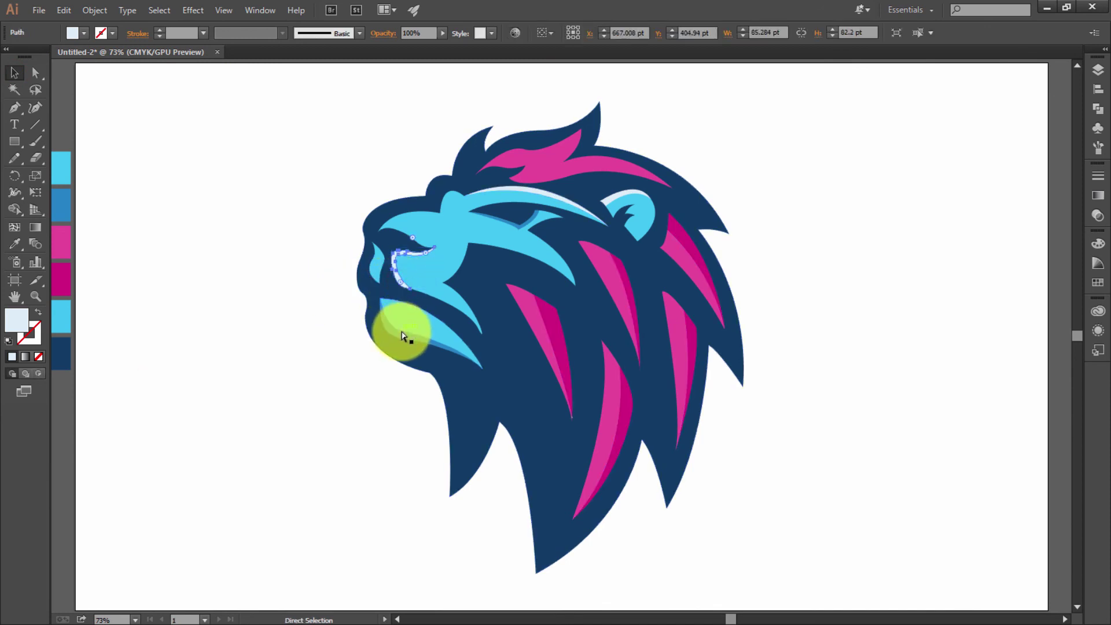
{"action": "key", "text": "v"}
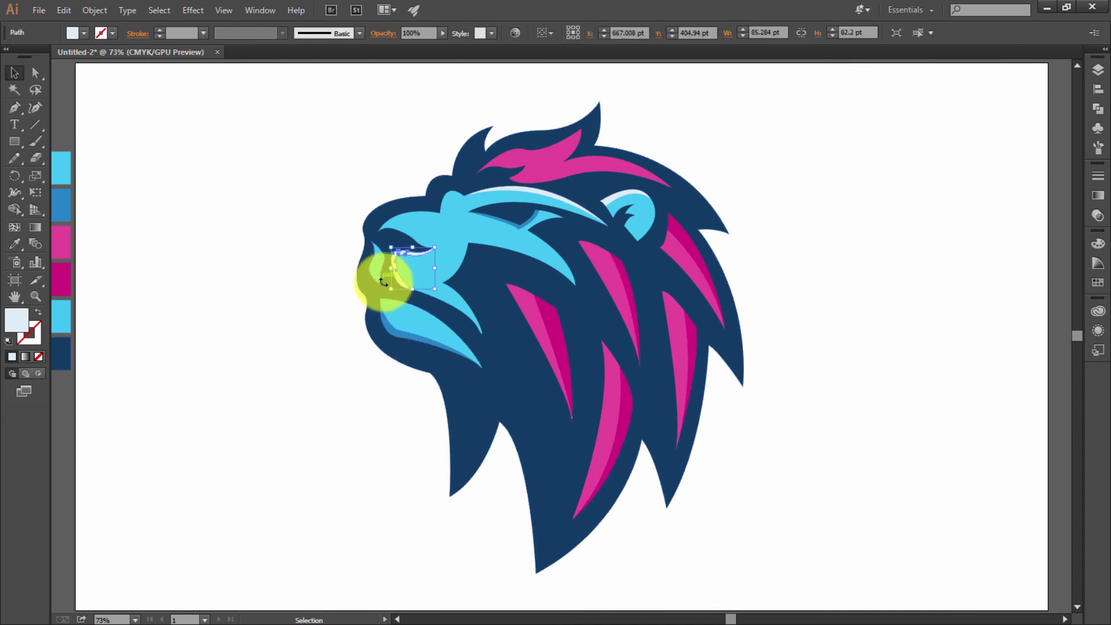
{"action": "left_click_drag", "start_coordinate": [384, 282], "coordinate": [306, 282]}
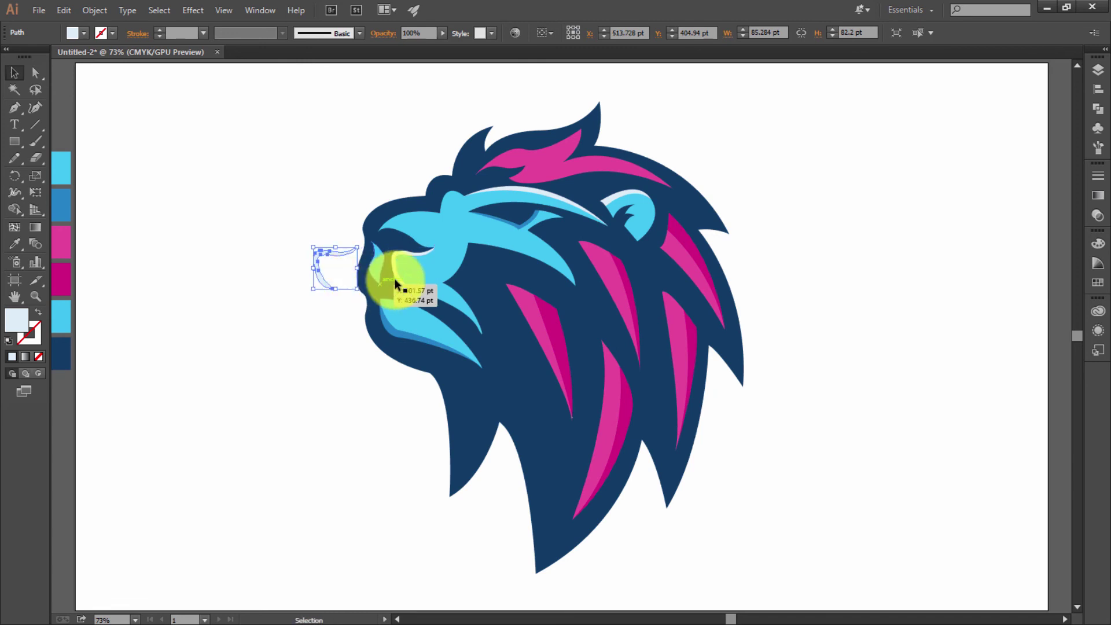
{"action": "left_click", "coordinate": [369, 317]}
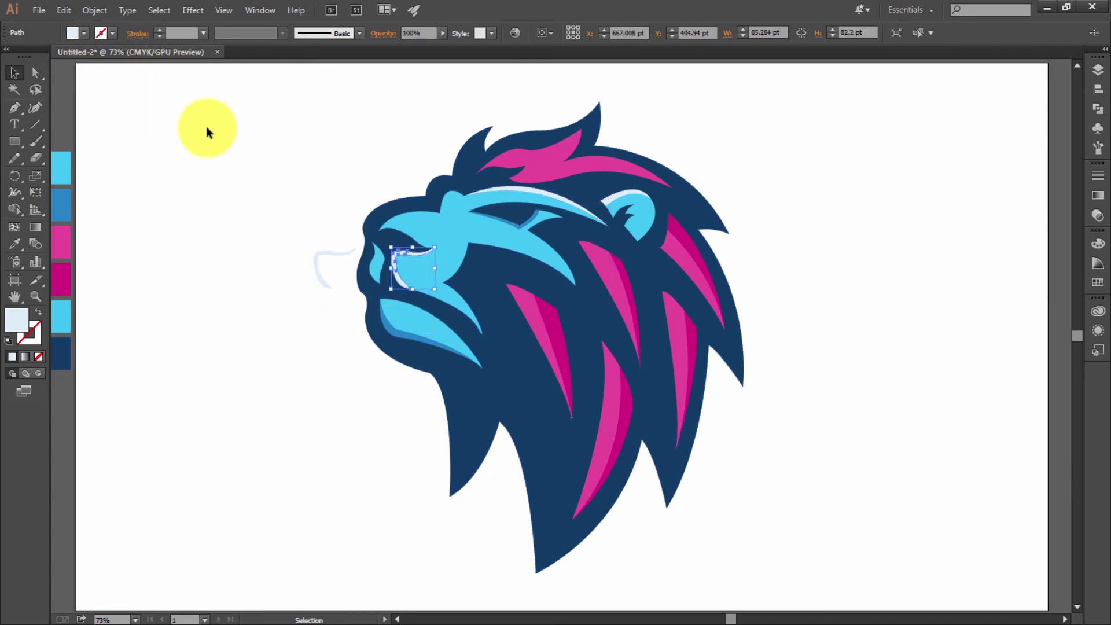
{"action": "key", "text": "i"}
{"action": "left_click", "coordinate": [435, 224]}
{"action": "left_click", "coordinate": [14, 73]}
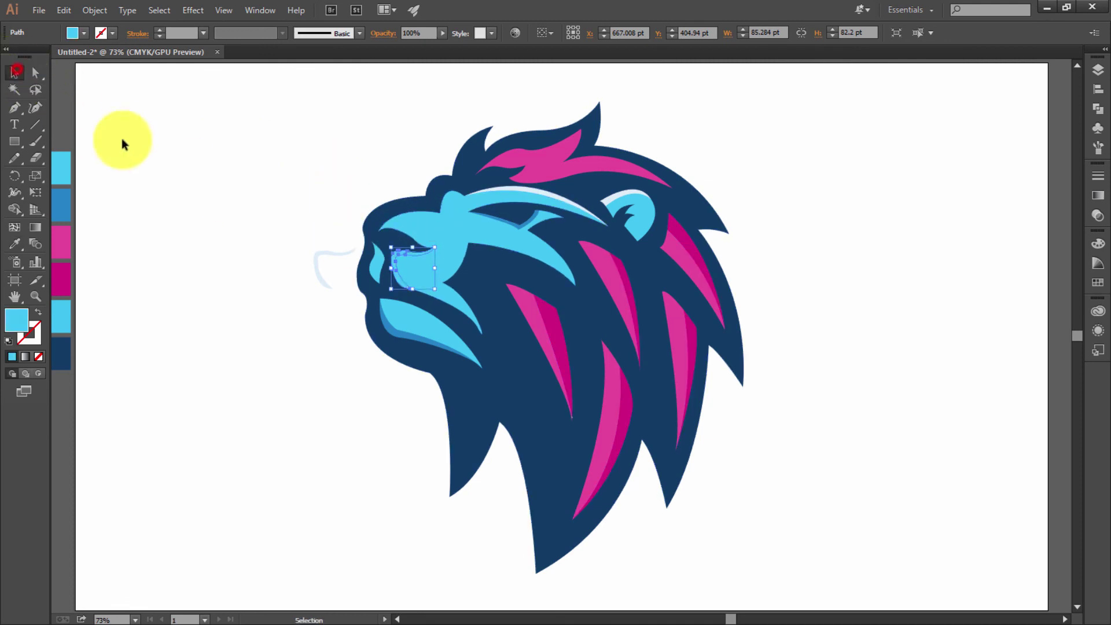
{"action": "left_click", "coordinate": [123, 143]}
{"action": "left_click_drag", "start_coordinate": [318, 268], "coordinate": [395, 280]}
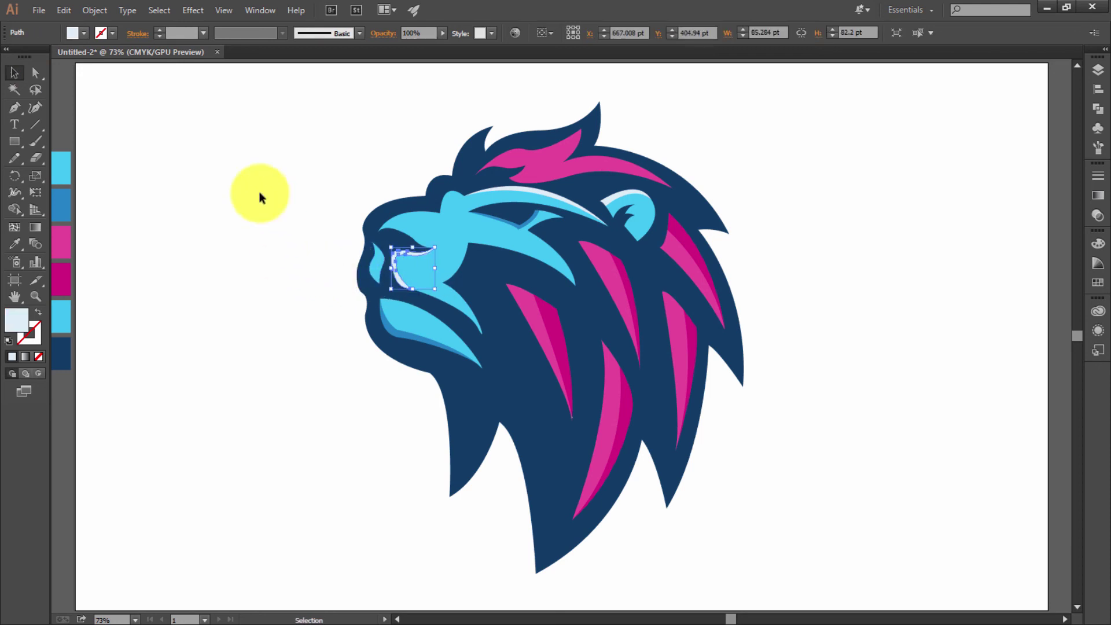
- Set the copied highlight's opacity to 20%, then raise it to 35%
{"action": "type", "text": "20"}
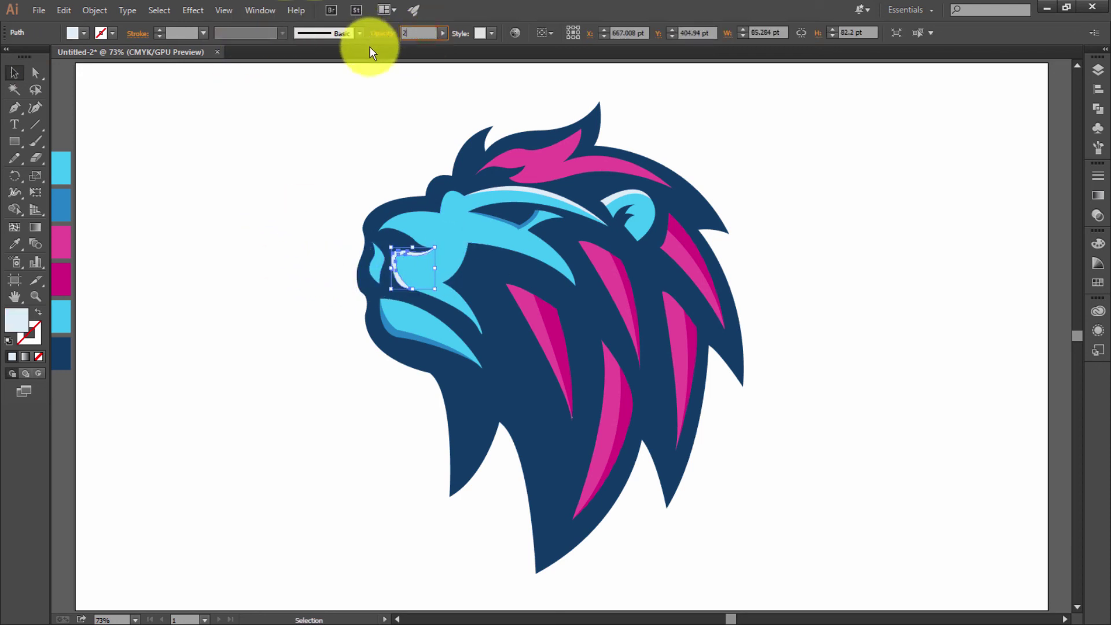
{"action": "key", "text": "Return"}
{"action": "left_click", "coordinate": [321, 169]}
{"action": "left_click", "coordinate": [399, 278]}
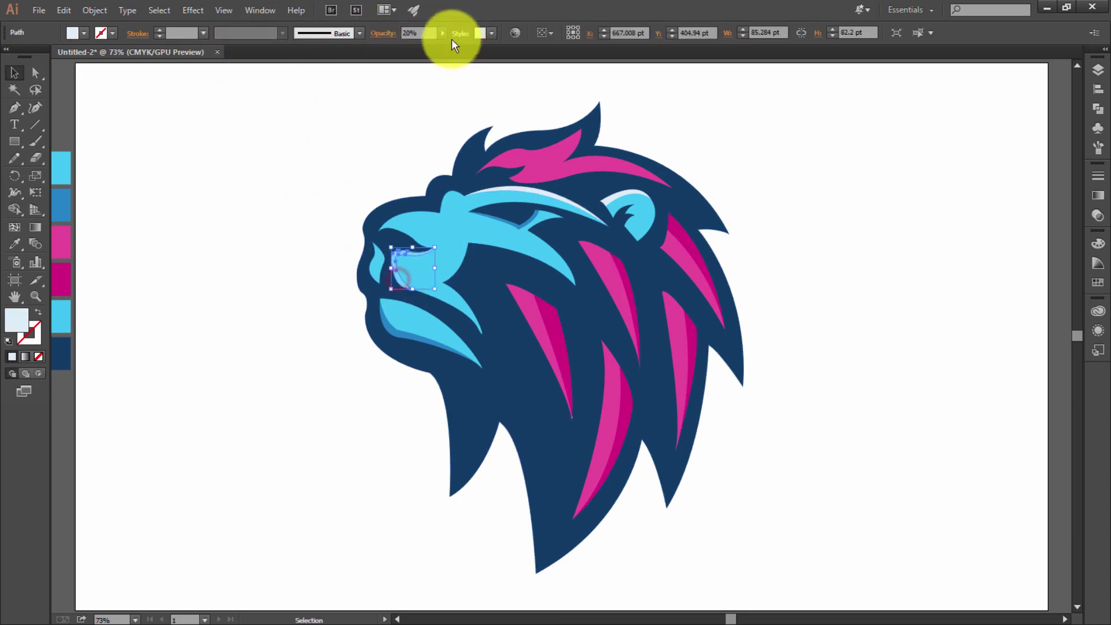
{"action": "left_click", "coordinate": [352, 101]}
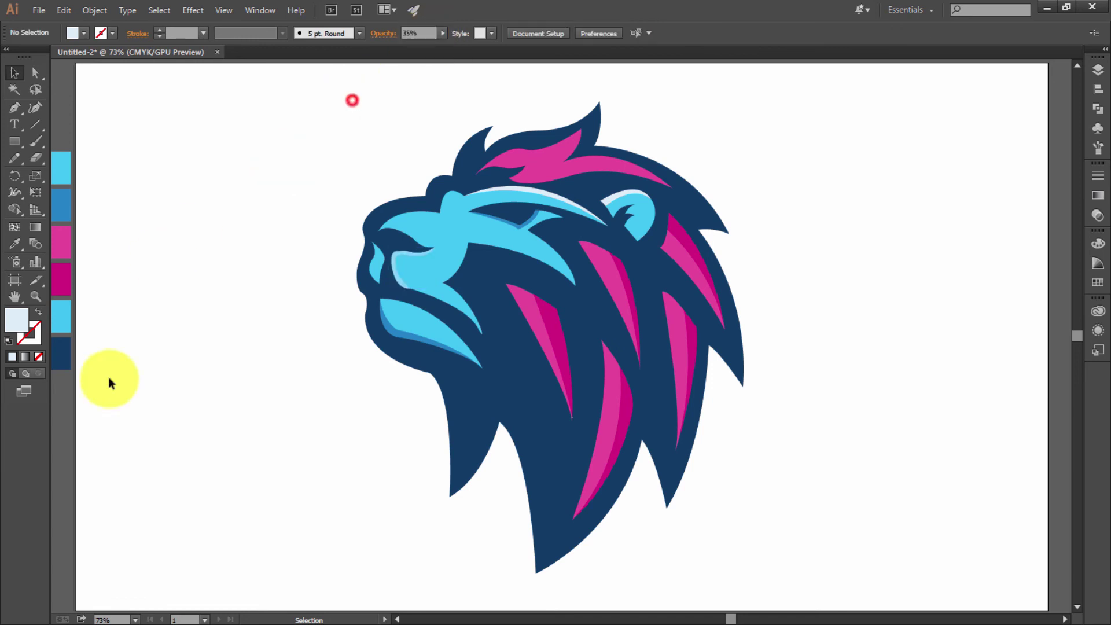
{"action": "left_click", "coordinate": [397, 275]}
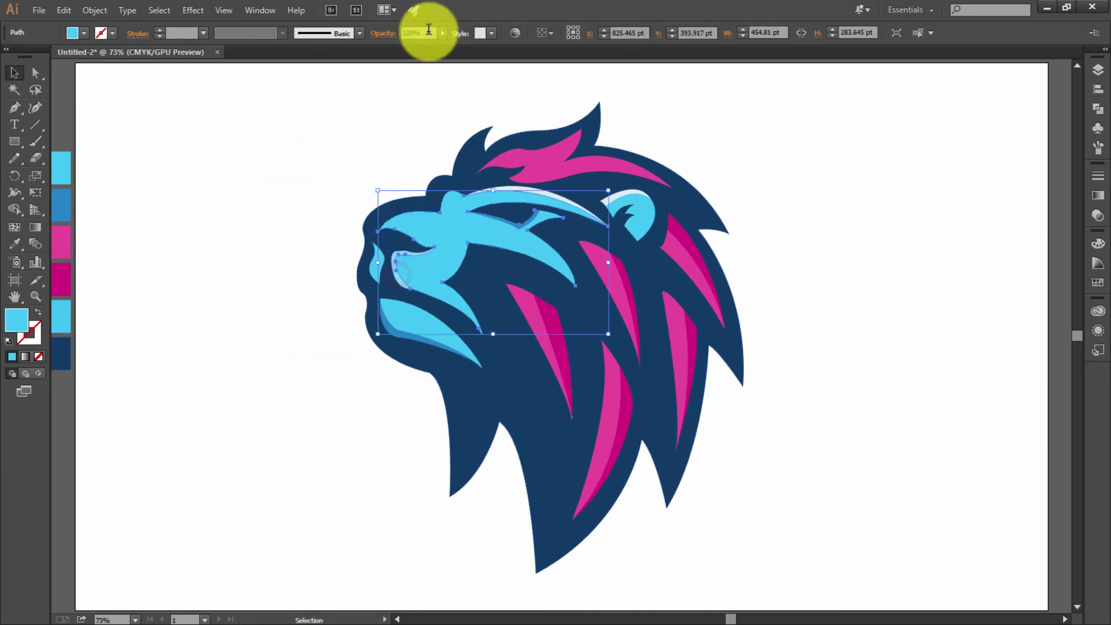
- Test the pale brow colour on the light-blue face shape, then undo it
{"action": "left_click", "coordinate": [394, 81]}
{"action": "left_click", "coordinate": [406, 285]}
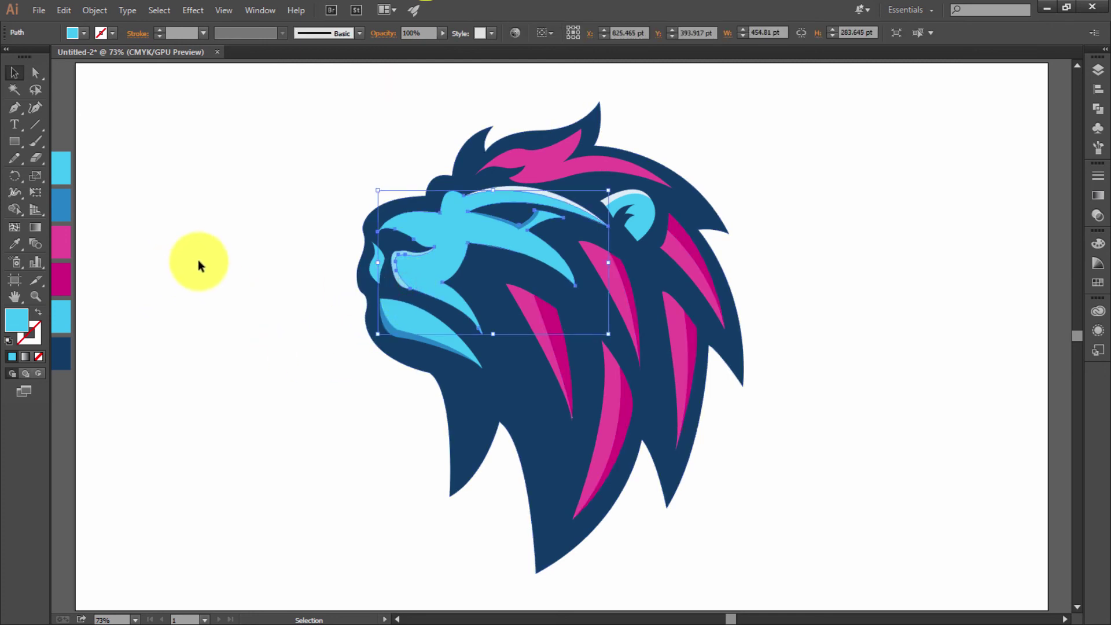
{"action": "key", "text": "i"}
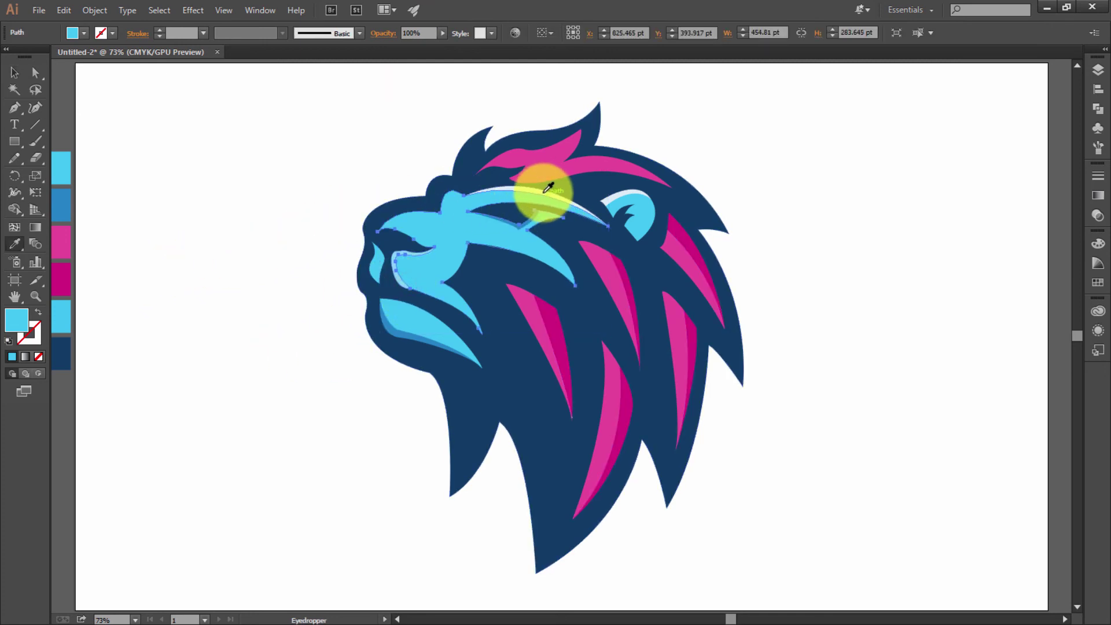
{"action": "left_click", "coordinate": [541, 188]}
{"action": "key", "text": "ctrl+z"}
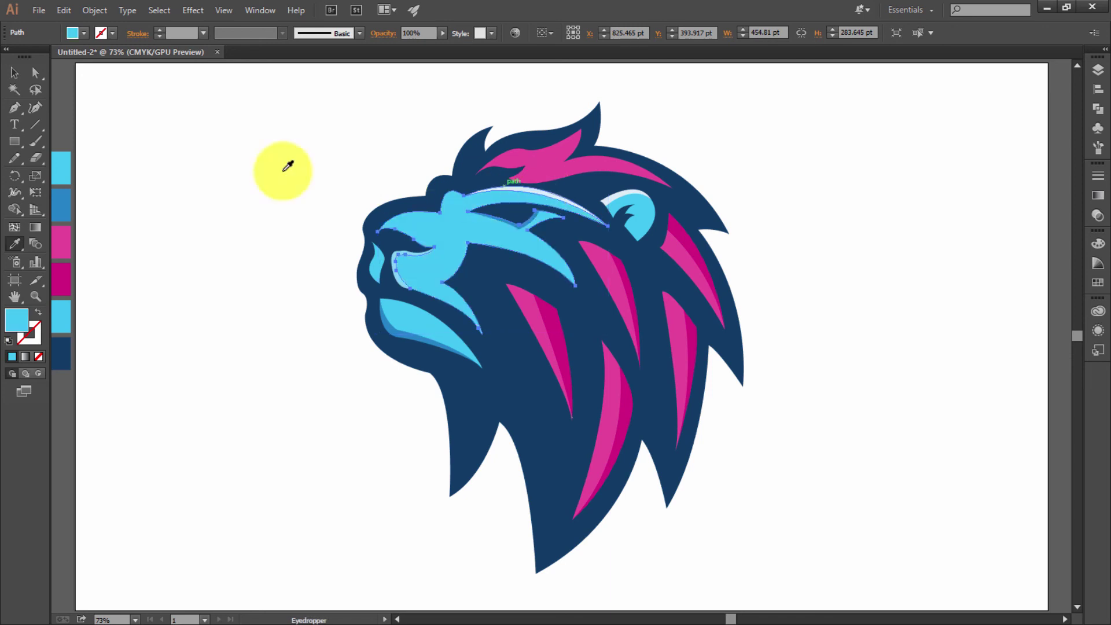
{"action": "left_click", "coordinate": [14, 72]}
{"action": "left_click", "coordinate": [162, 177]}
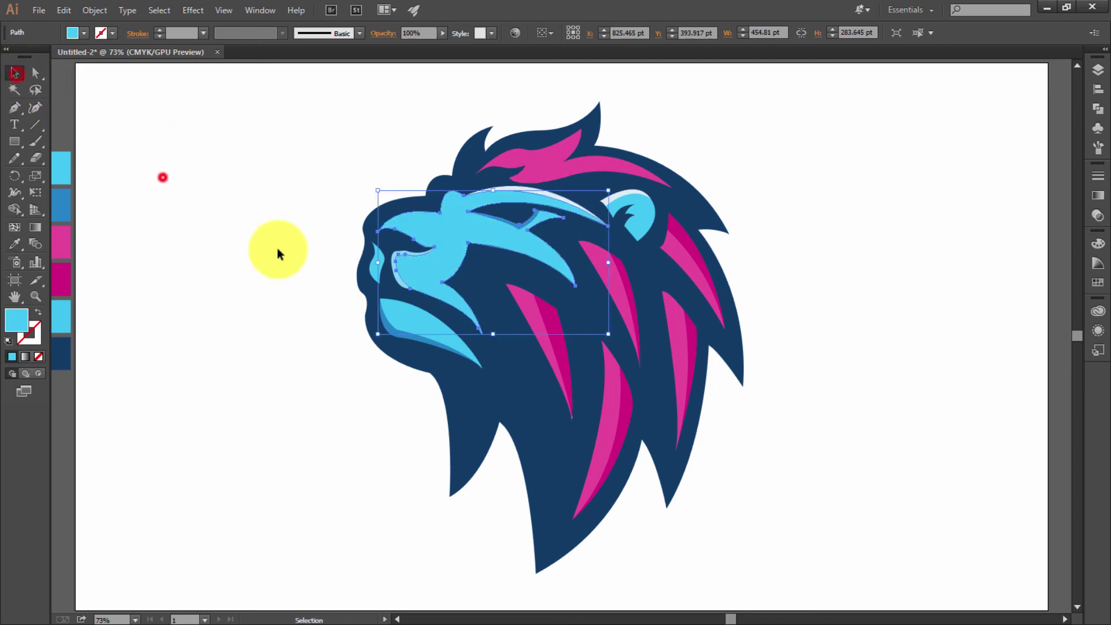
- Set the pale mouth highlight's opacity to 46%
{"action": "left_click", "coordinate": [389, 270]}
{"action": "left_click", "coordinate": [426, 43]}
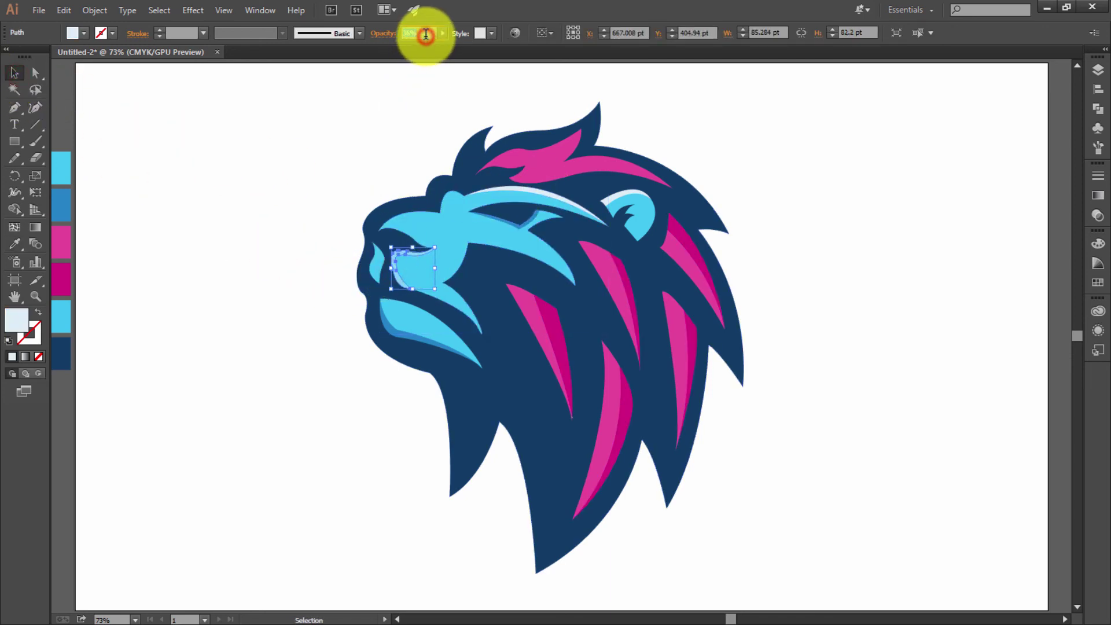
{"action": "left_click", "coordinate": [361, 143]}
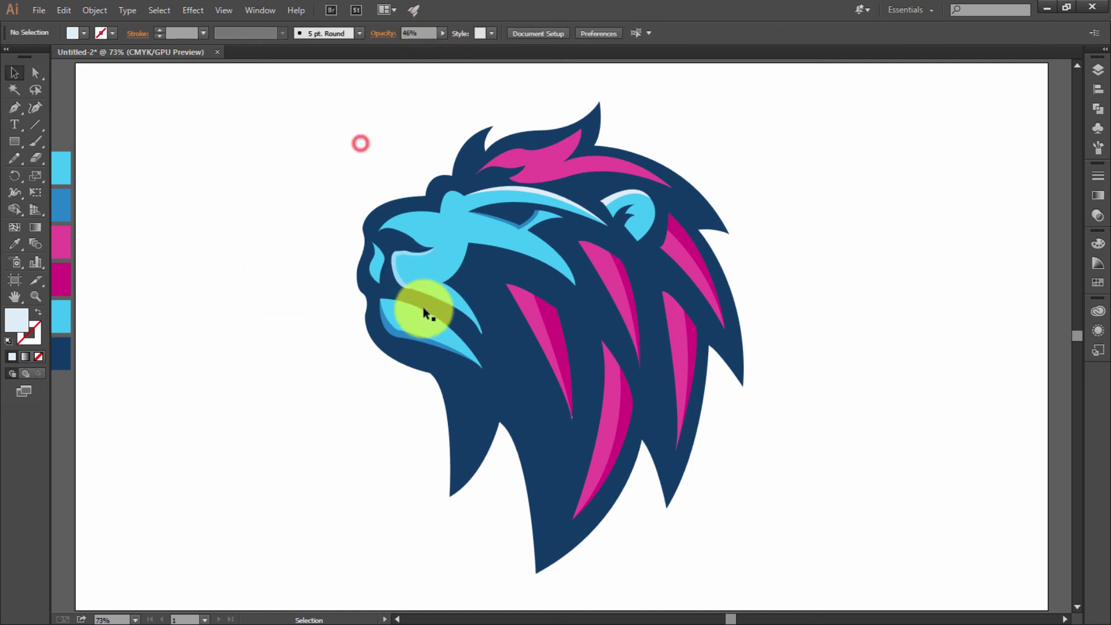